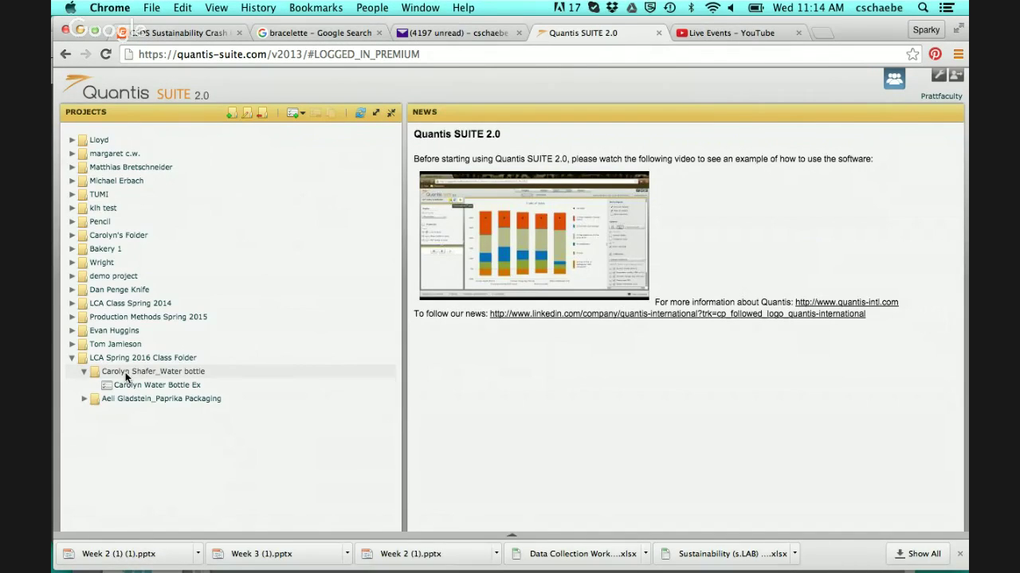
# - Add a product project in the water bottle folder named 'Complete water Bottle Ex'
pyautogui.doubleClick(126, 378)
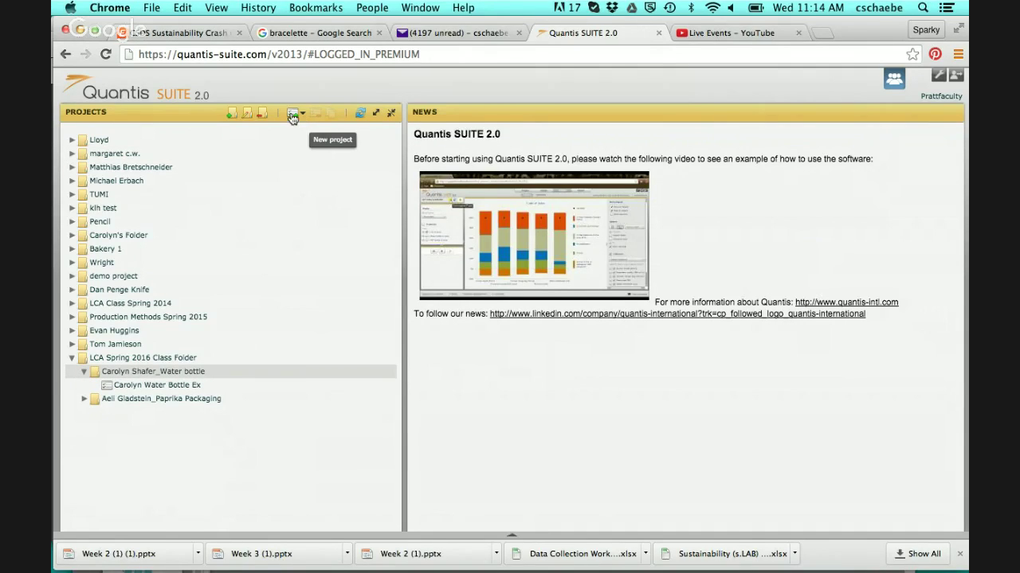
pyautogui.click(293, 117)
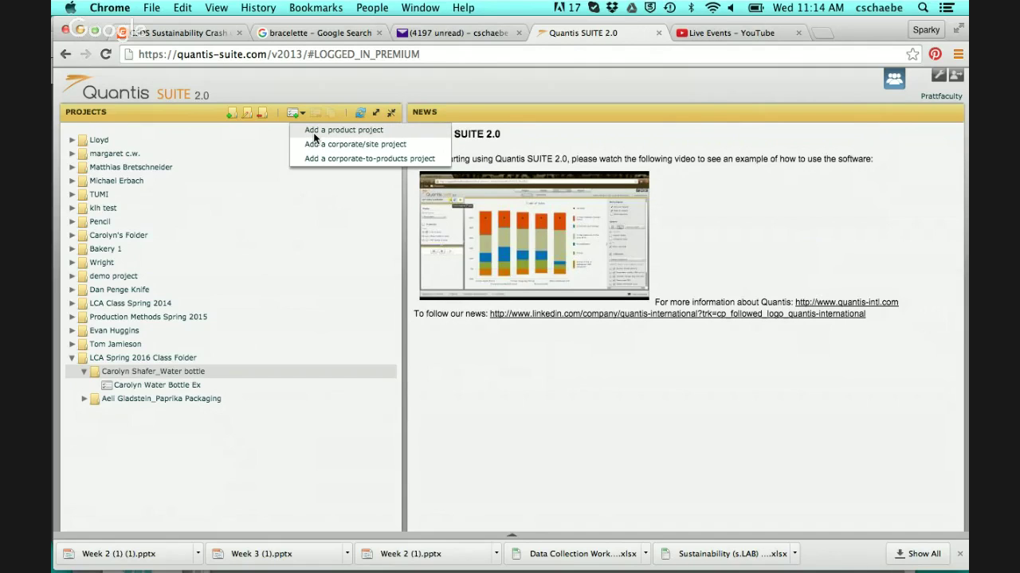
pyautogui.click(313, 133)
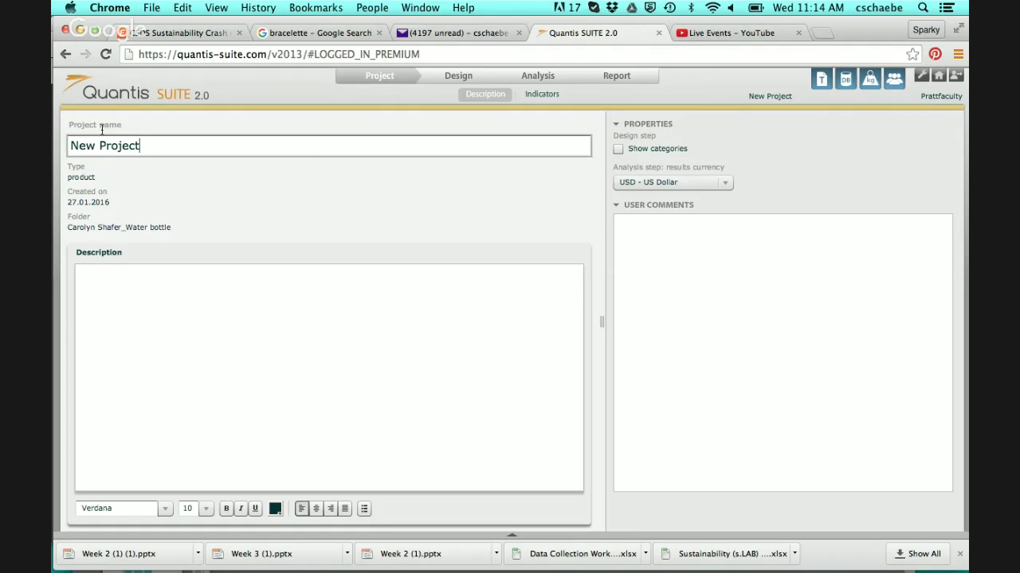
pyautogui.moveTo(144, 145); pyautogui.dragTo(52, 125)
pyautogui.write('Complete water Bottle Ex')
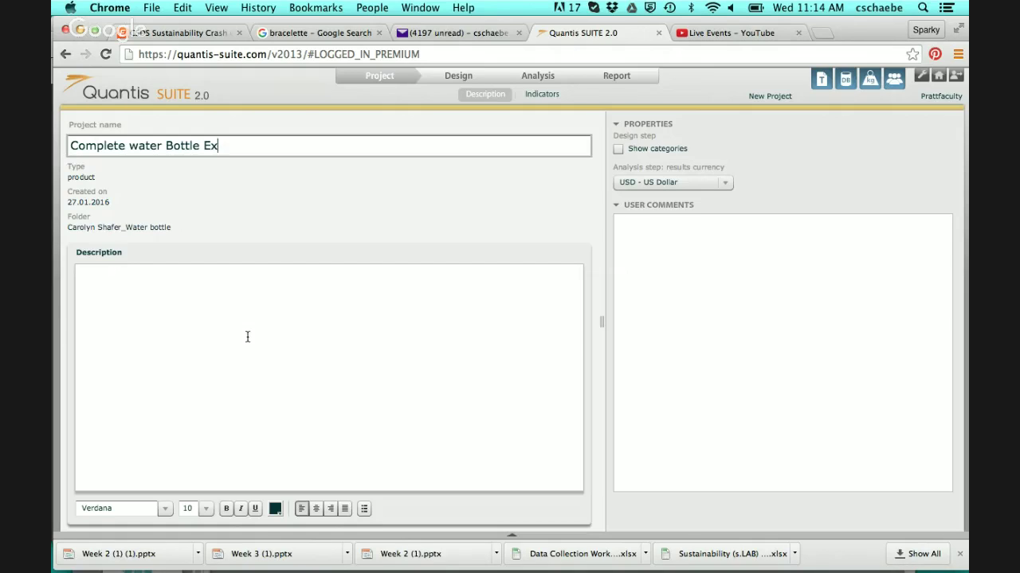
pyautogui.moveTo(558, 570)
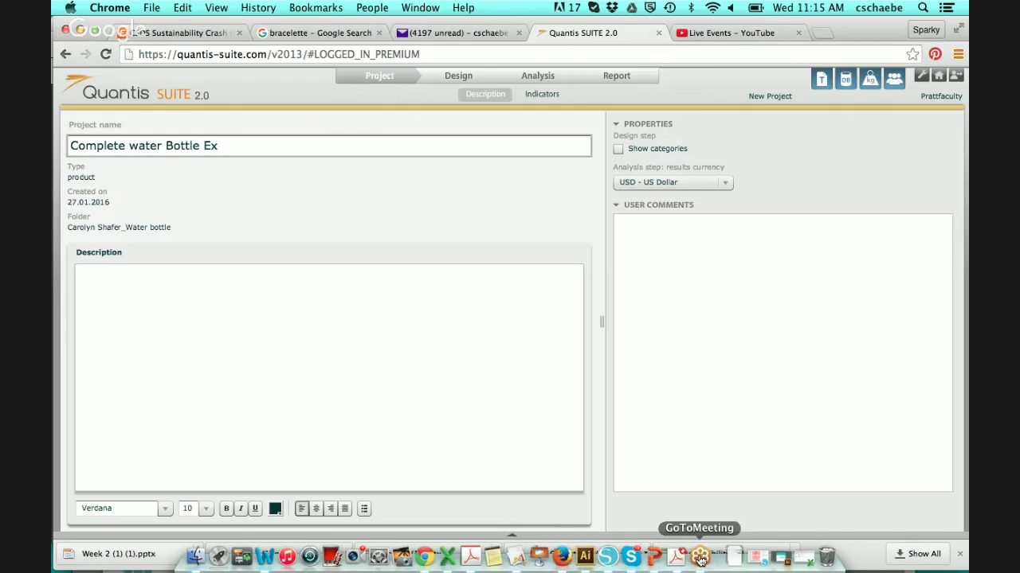
# - Copy the Goal Definition paragraph from the slides into the project Description box
pyautogui.click(643, 557)
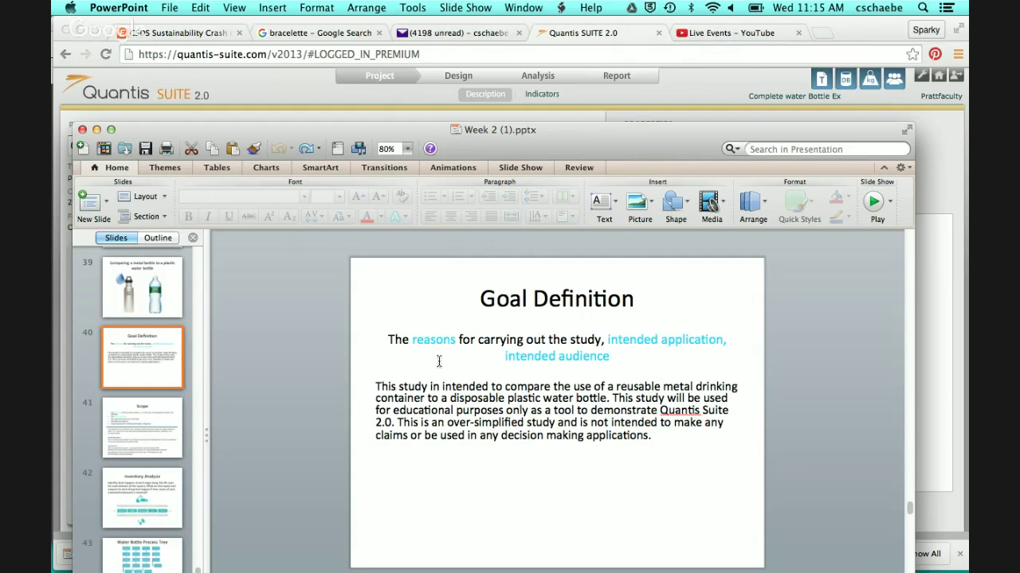
pyautogui.click(377, 385)
pyautogui.moveTo(377, 385); pyautogui.dragTo(665, 445)
pyautogui.press('super+c')
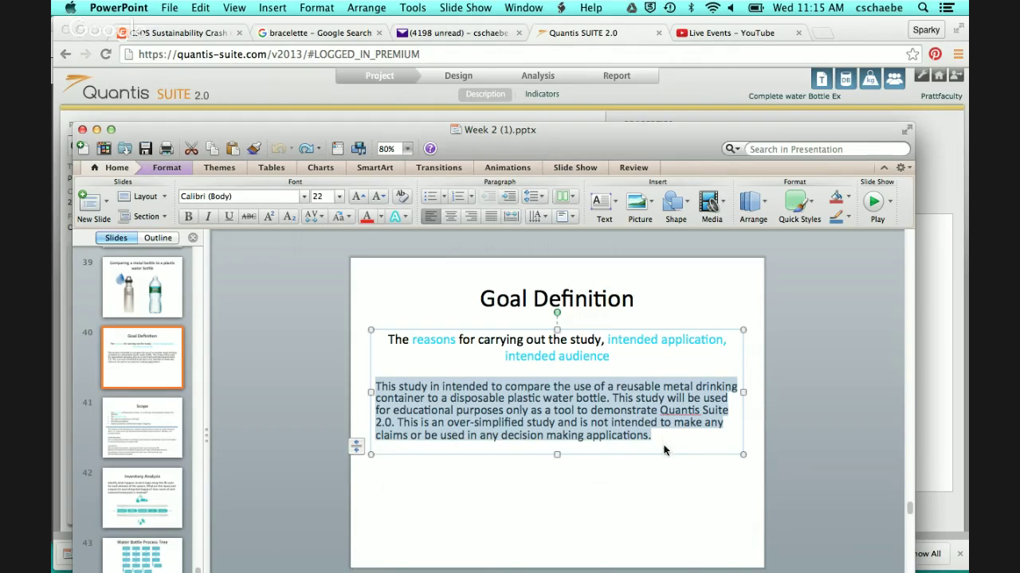
pyautogui.moveTo(668, 570)
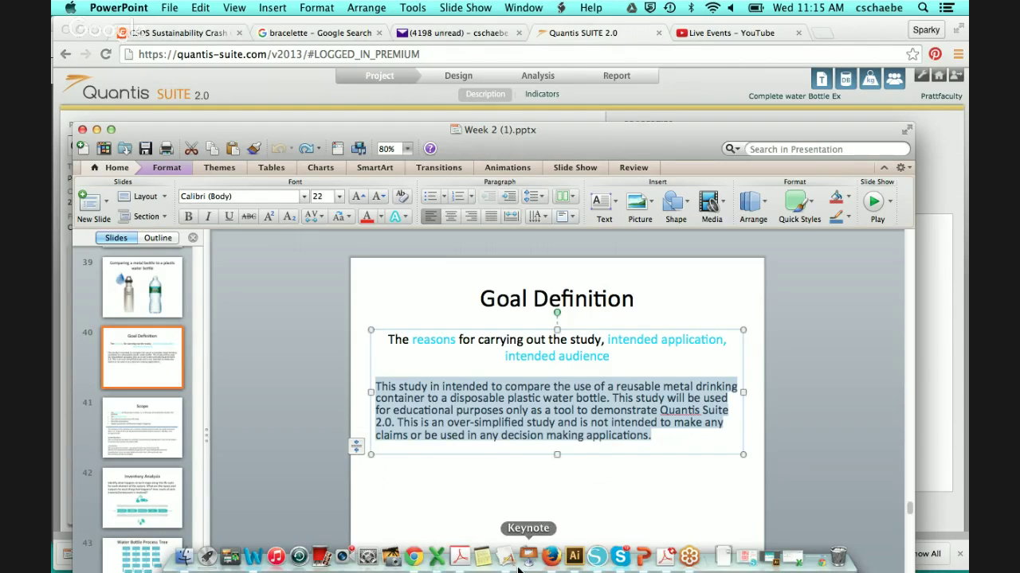
pyautogui.click(413, 559)
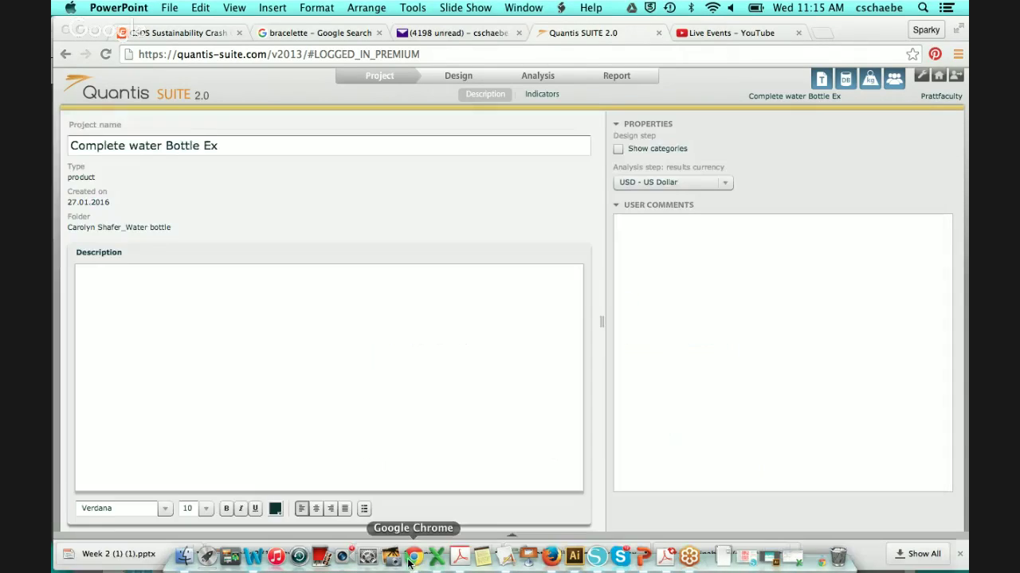
pyautogui.click(233, 343)
pyautogui.press('super+v')
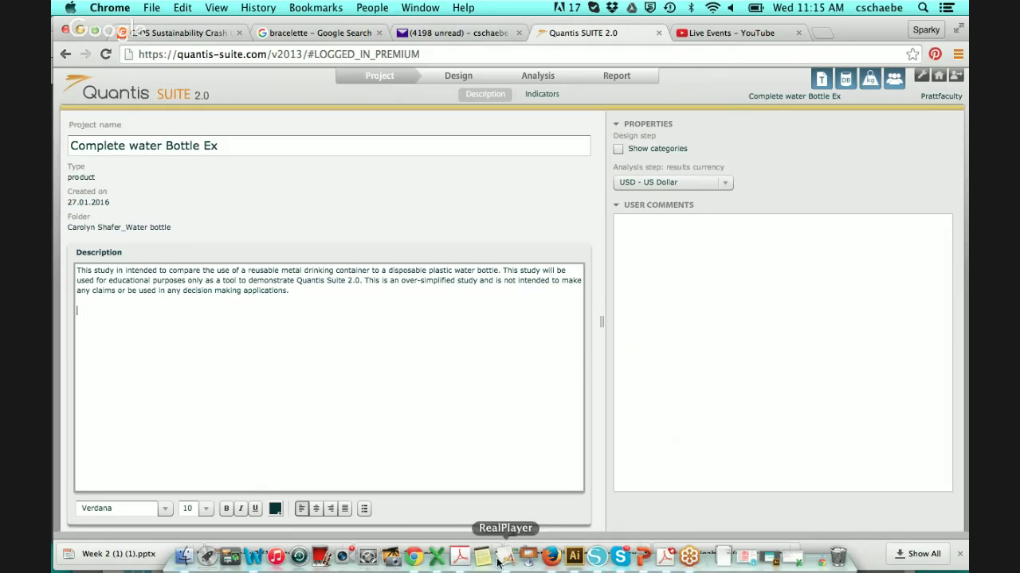
# - Append the Scope slide's body text below the goal paragraph in the Description
pyautogui.click(644, 558)
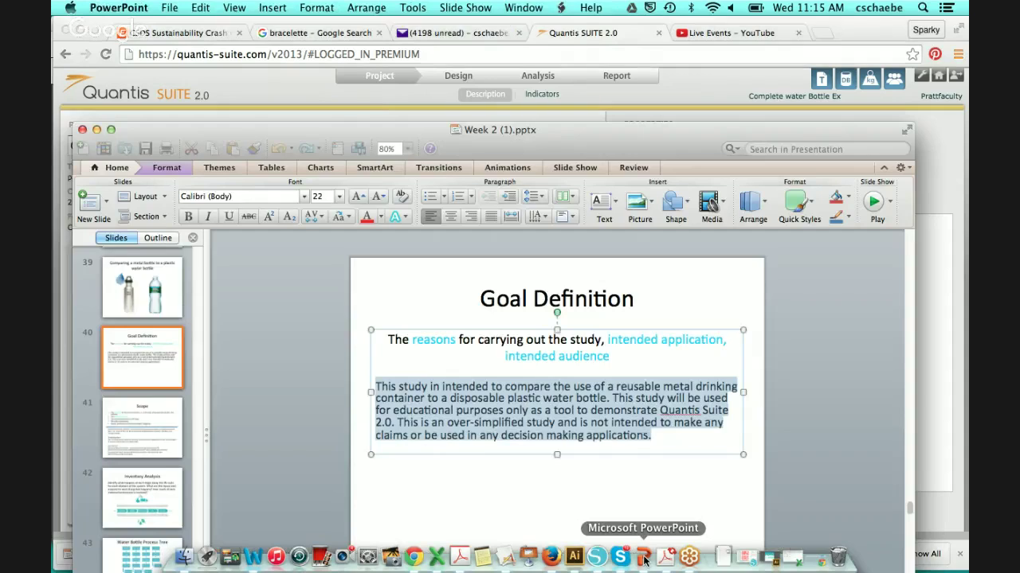
pyautogui.click(139, 449)
pyautogui.scroll(-4, 442, 476)
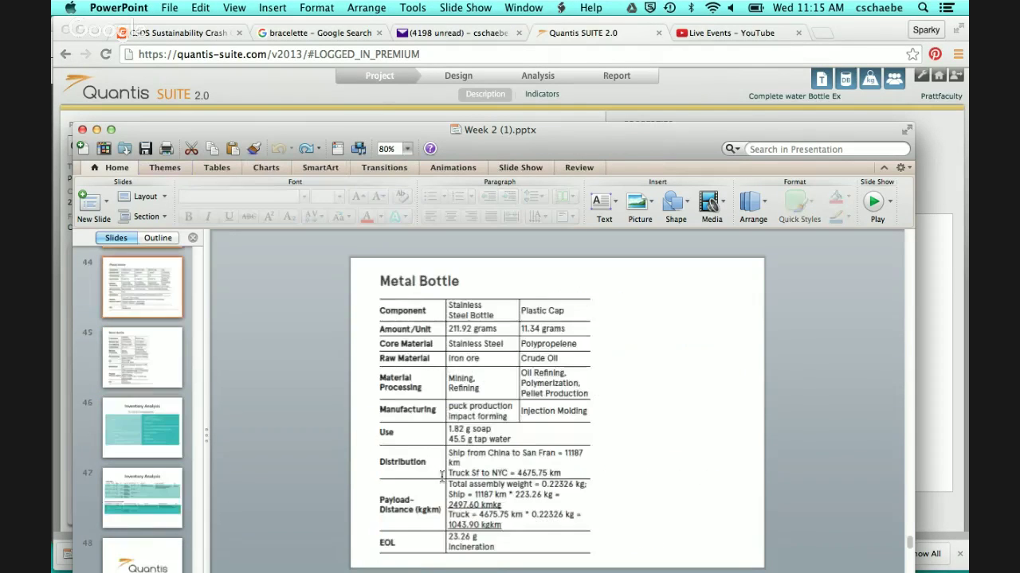
pyautogui.scroll(4, 442, 476)
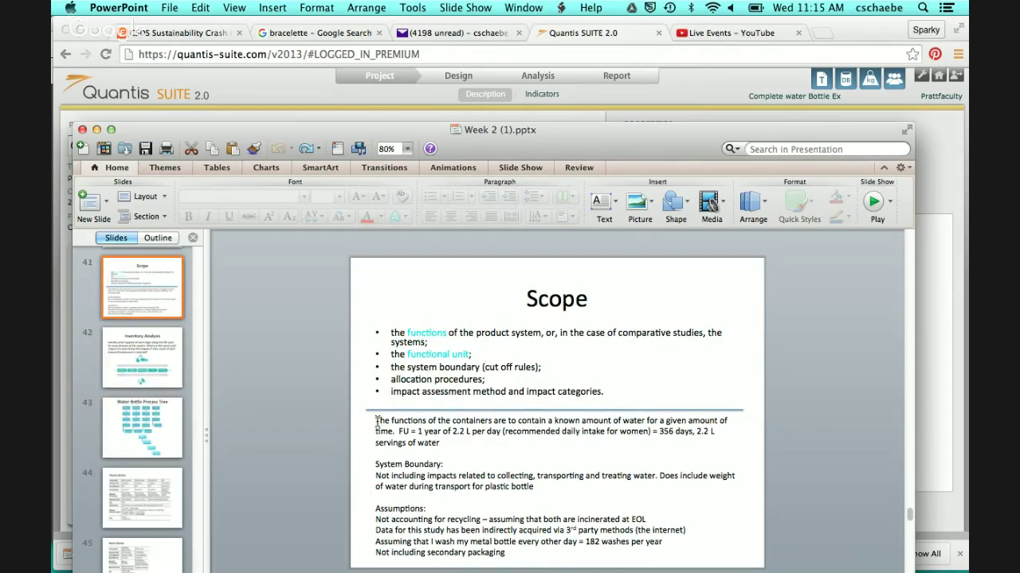
pyautogui.moveTo(375, 420); pyautogui.dragTo(541, 555)
pyautogui.press('super+c')
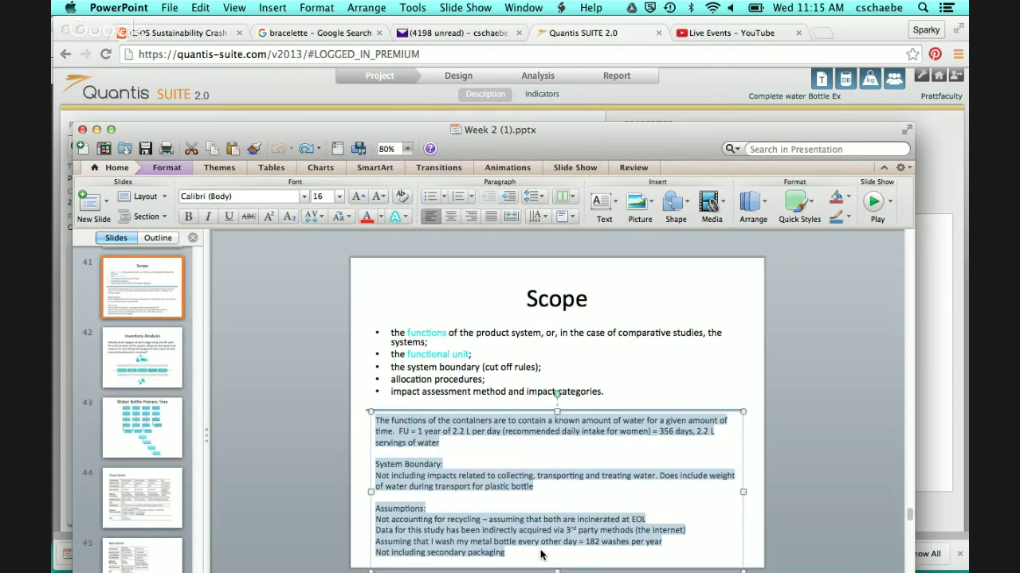
pyautogui.moveTo(550, 565)
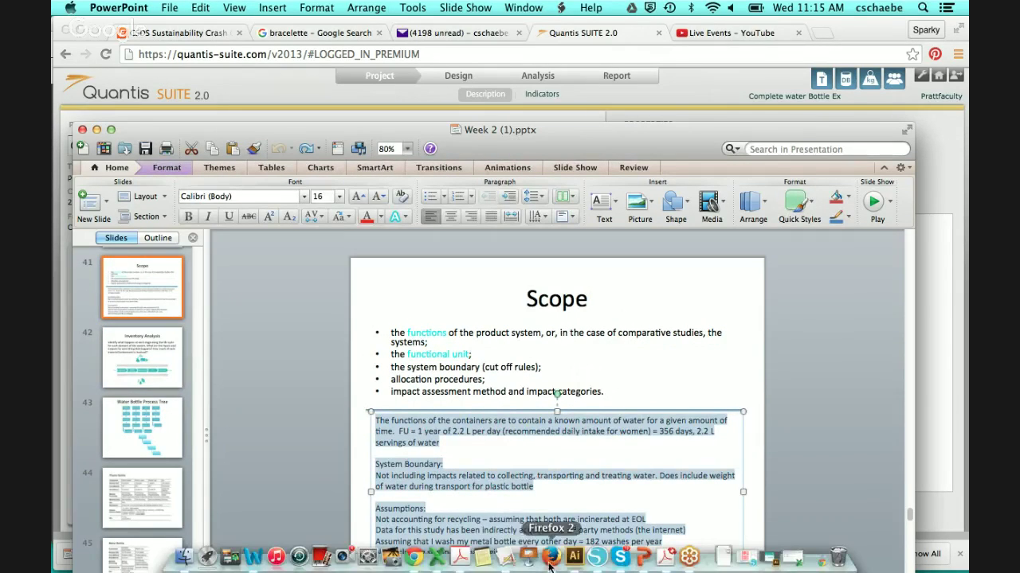
pyautogui.click(412, 558)
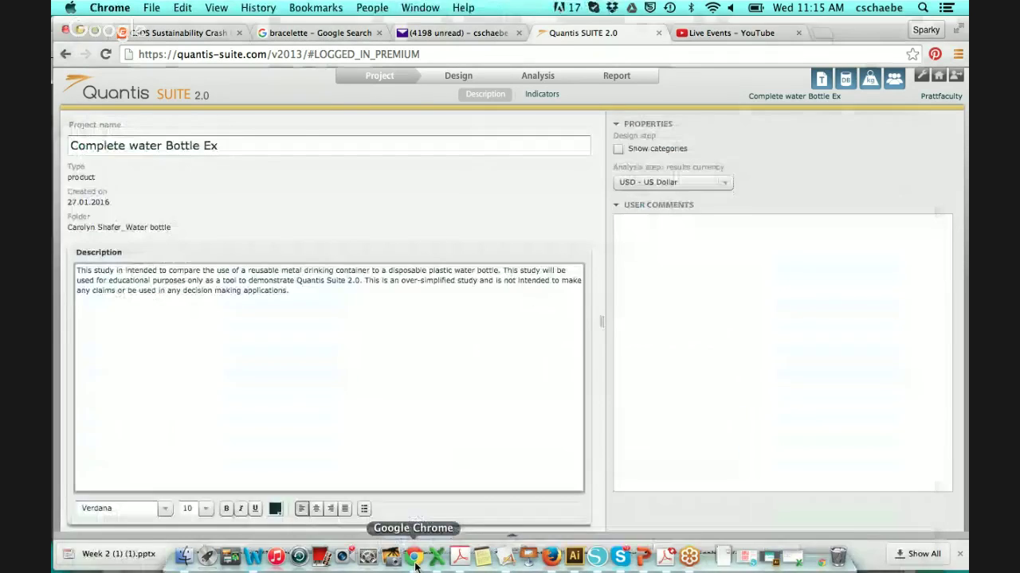
pyautogui.click(308, 414)
pyautogui.press('super+v')
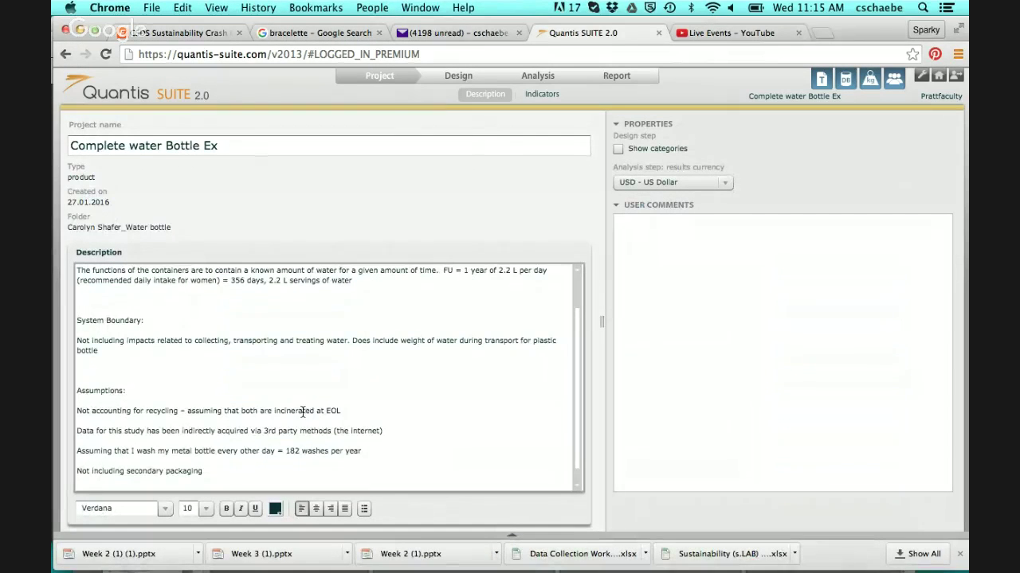
# - Remove the blank line above System Boundary and correct 356 days to 365
pyautogui.click(88, 304)
pyautogui.press('BackSpace')
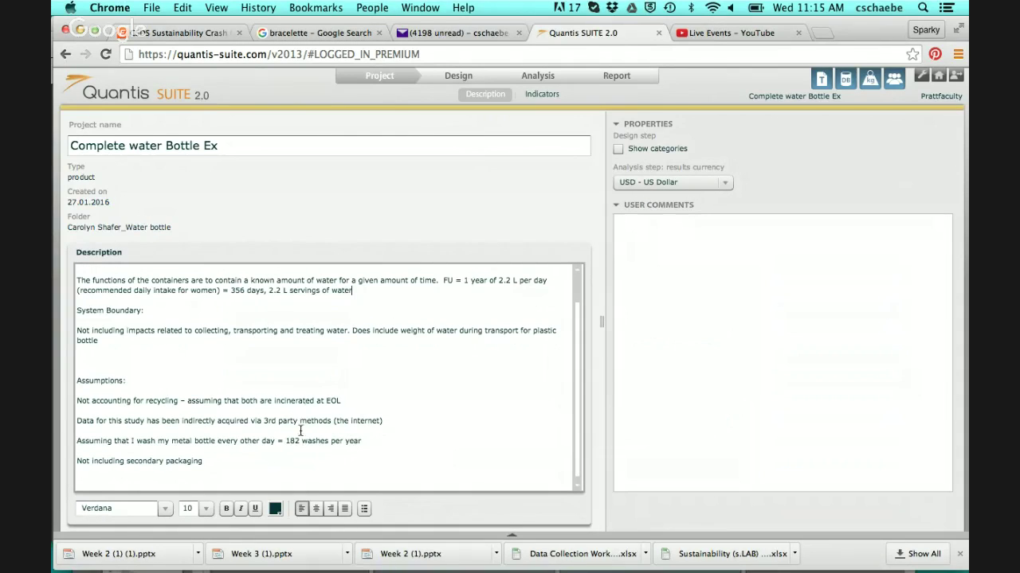
pyautogui.click(244, 291)
pyautogui.press('BackSpace')
pyautogui.press('BackSpace')
pyautogui.write('65')
# - Check the Indicators page, then go to the Design stage's New system choices
pyautogui.click(543, 95)
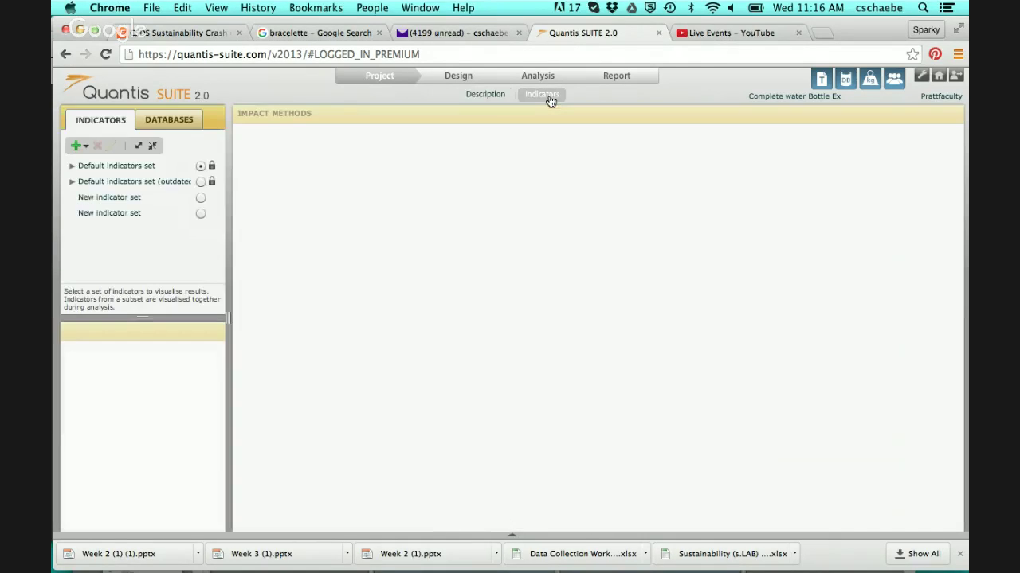
pyautogui.click(493, 97)
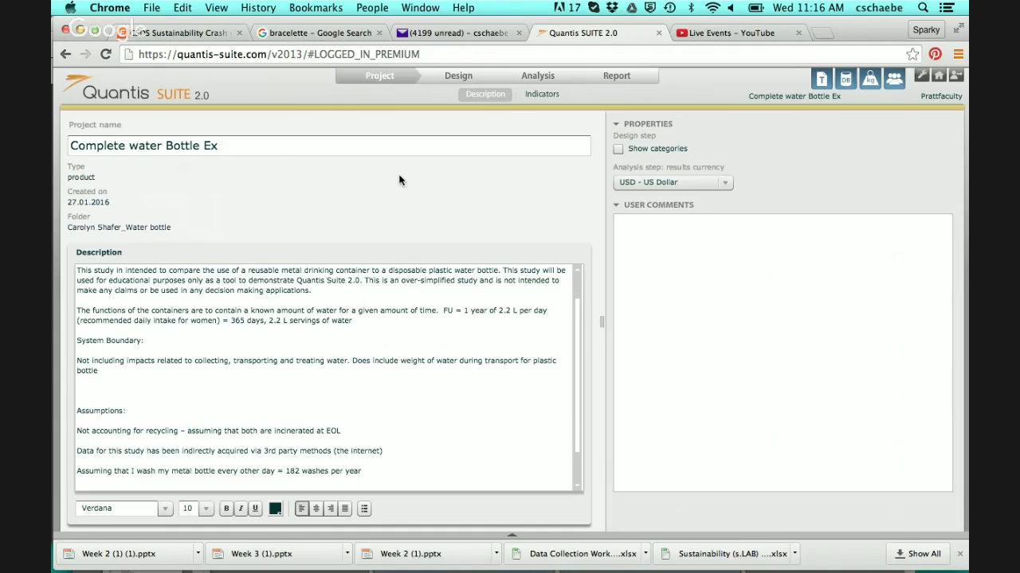
pyautogui.click(457, 77)
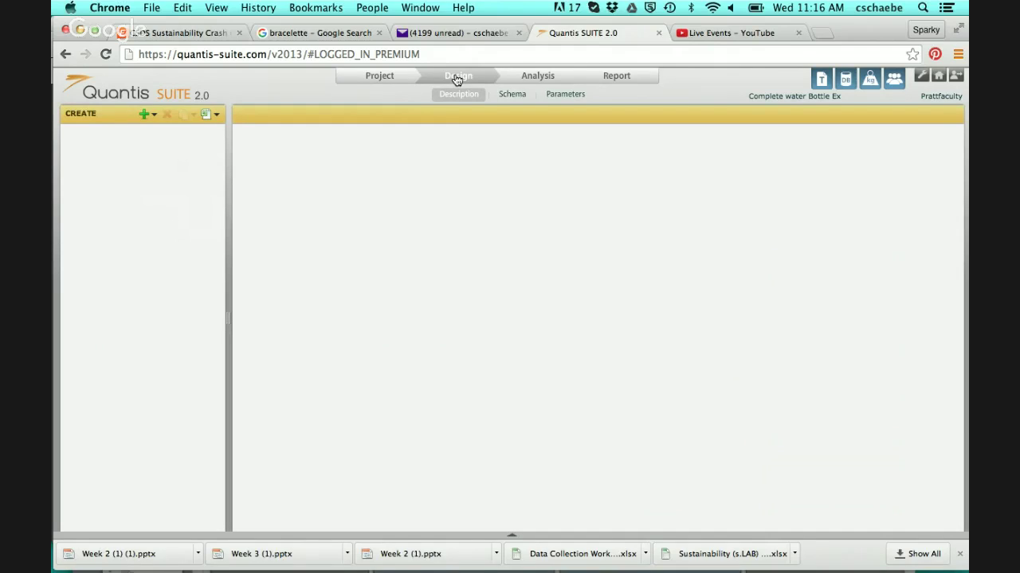
pyautogui.click(148, 119)
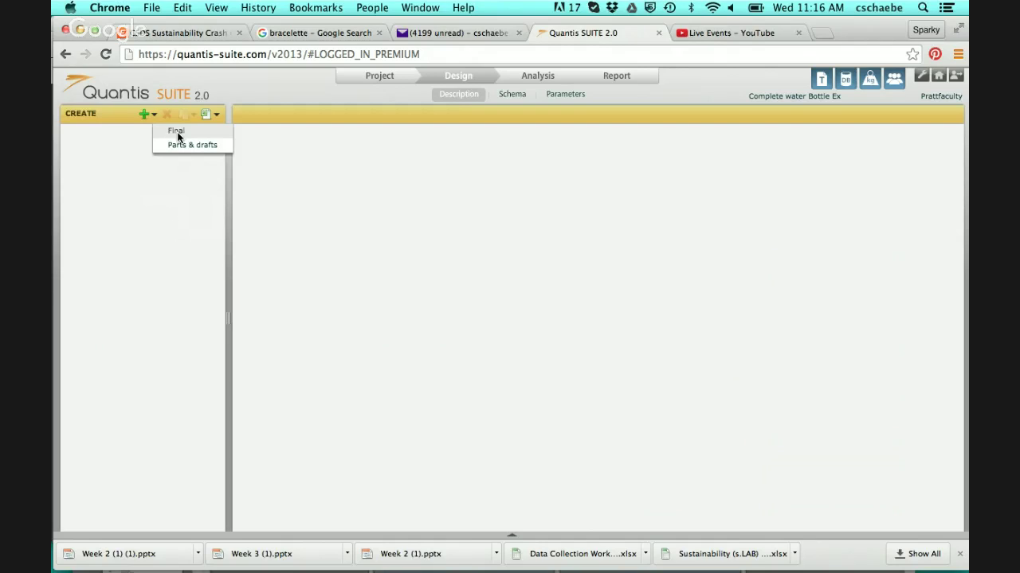
# - Add a final system named 'PET Plastic bottle'
pyautogui.click(177, 133)
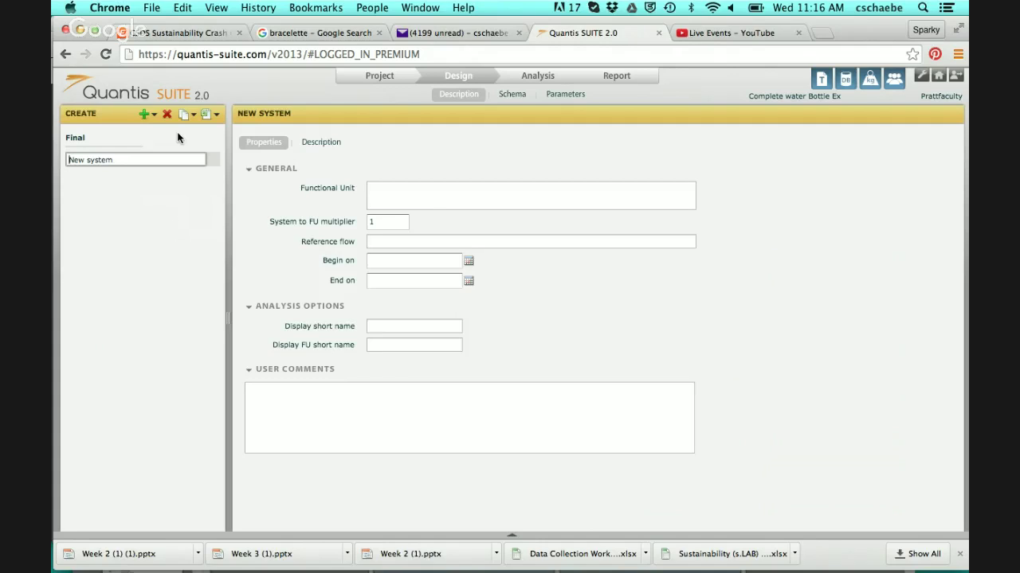
pyautogui.click(98, 160)
pyautogui.write('PET Plastic bottle')
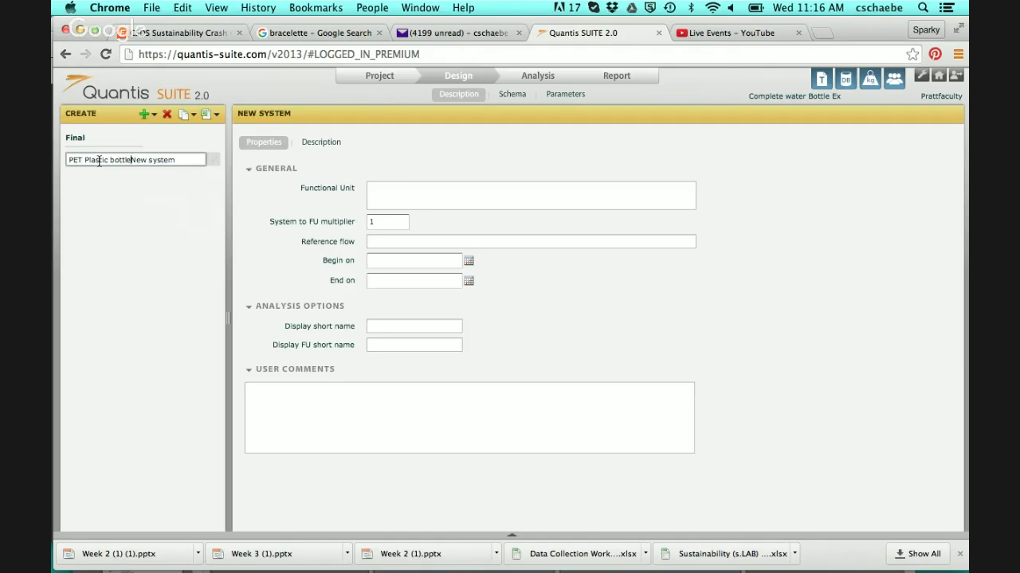
pyautogui.press('Right')
pyautogui.press('Right')
pyautogui.press('Right')
pyautogui.press('Right')
pyautogui.press('BackSpace')
pyautogui.press('BackSpace')
pyautogui.press('BackSpace')
pyautogui.press('BackSpace')
pyautogui.press('BackSpace')
pyautogui.press('BackSpace')
pyautogui.press('BackSpace')
pyautogui.press('BackSpace')
pyautogui.press('BackSpace')
pyautogui.press('BackSpace')
pyautogui.press('Return')
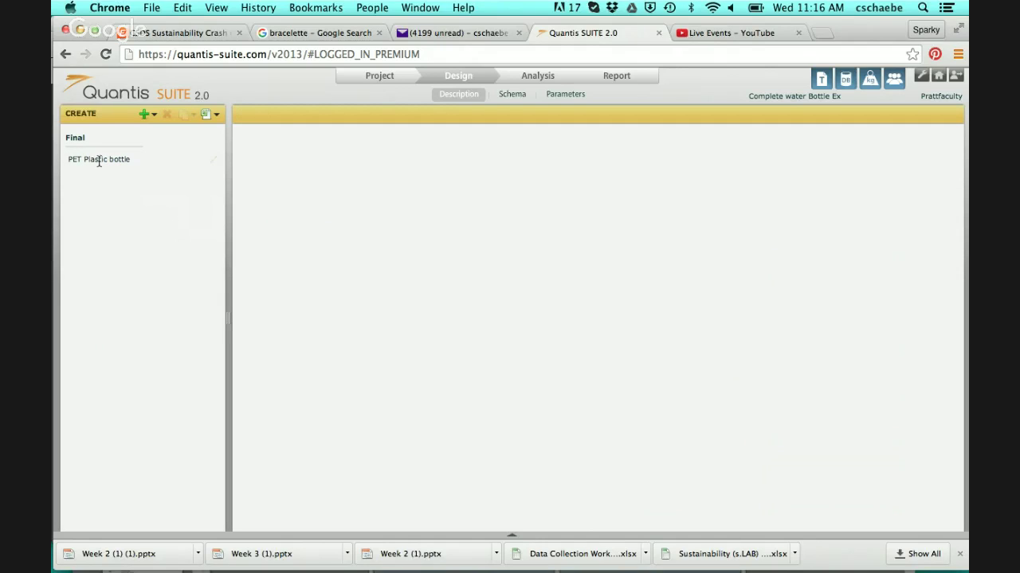
# - Add a second final system named 'Metal Bottle'
pyautogui.click(146, 118)
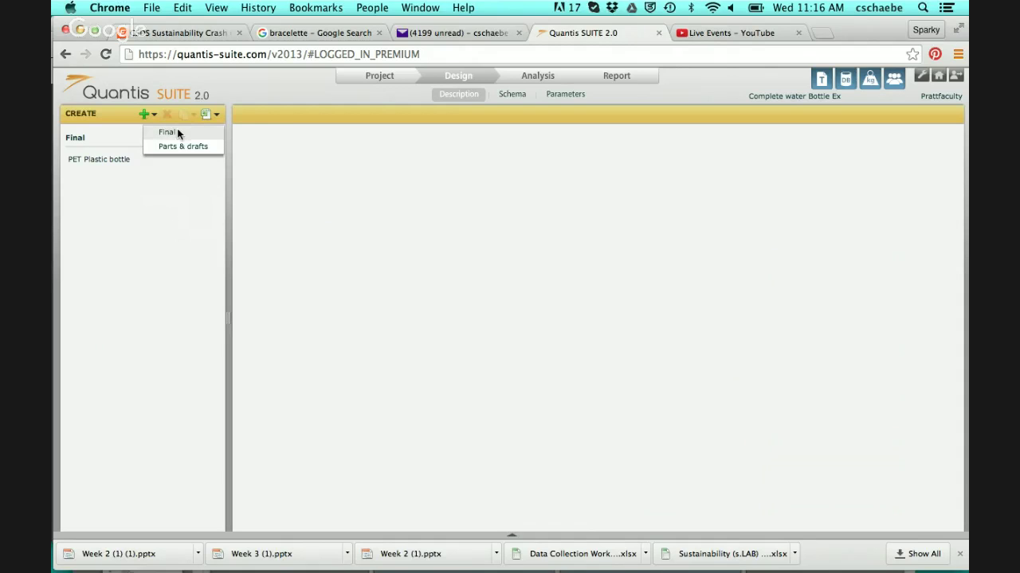
pyautogui.click(168, 133)
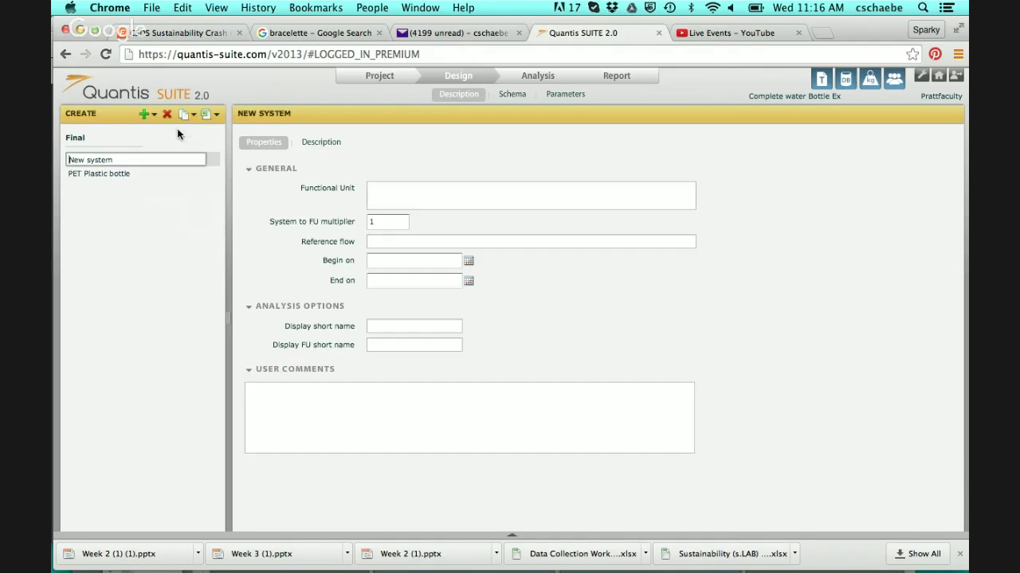
pyautogui.click(80, 161)
pyautogui.write('Metal Bottle')
pyautogui.press('Right')
pyautogui.press('Right')
pyautogui.press('Right')
pyautogui.press('Right')
pyautogui.press('Right')
pyautogui.press('Right')
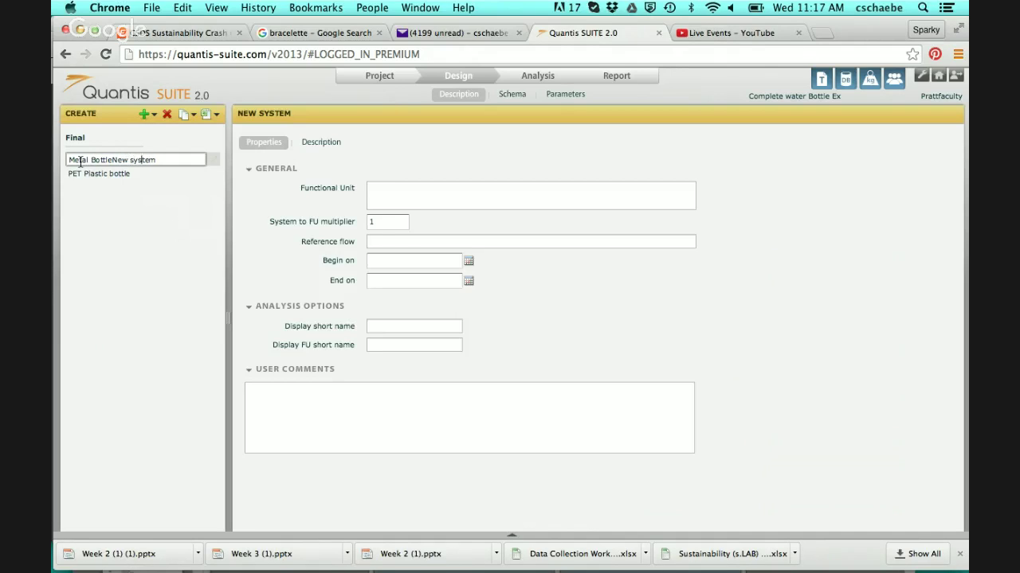
pyautogui.press('BackSpace')
pyautogui.press('BackSpace')
pyautogui.press('BackSpace')
pyautogui.press('BackSpace')
pyautogui.press('BackSpace')
pyautogui.press('BackSpace')
pyautogui.press('BackSpace')
pyautogui.press('BackSpace')
pyautogui.press('BackSpace')
pyautogui.press('BackSpace')
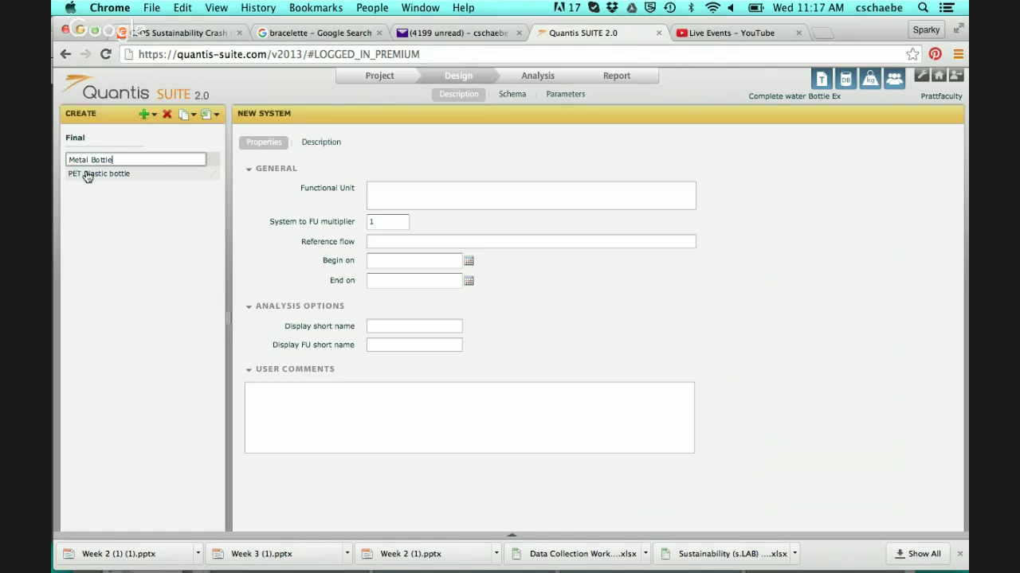
pyautogui.click(88, 177)
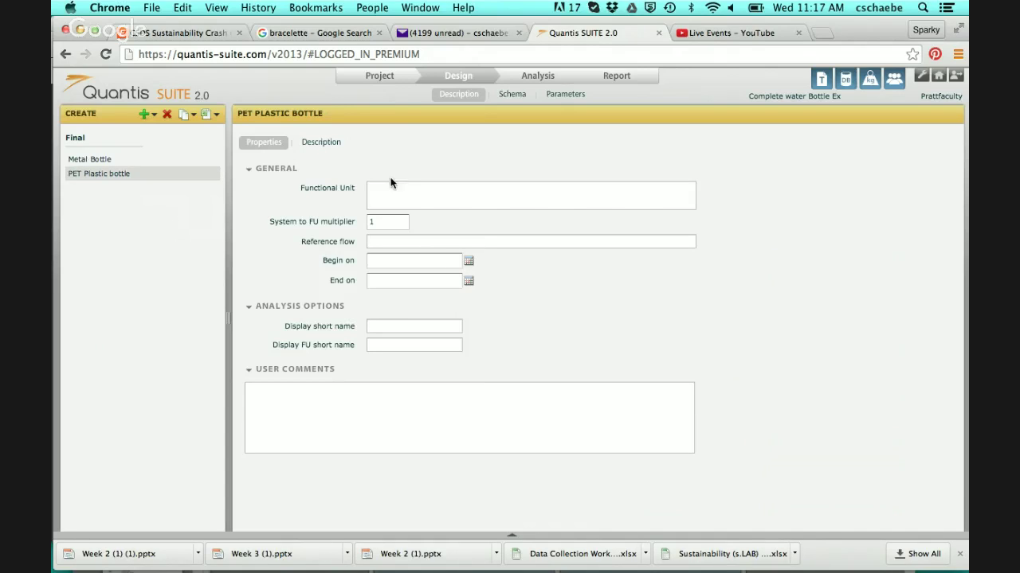
# - Select the Metal Bottle system and show its Properties form
pyautogui.click(322, 149)
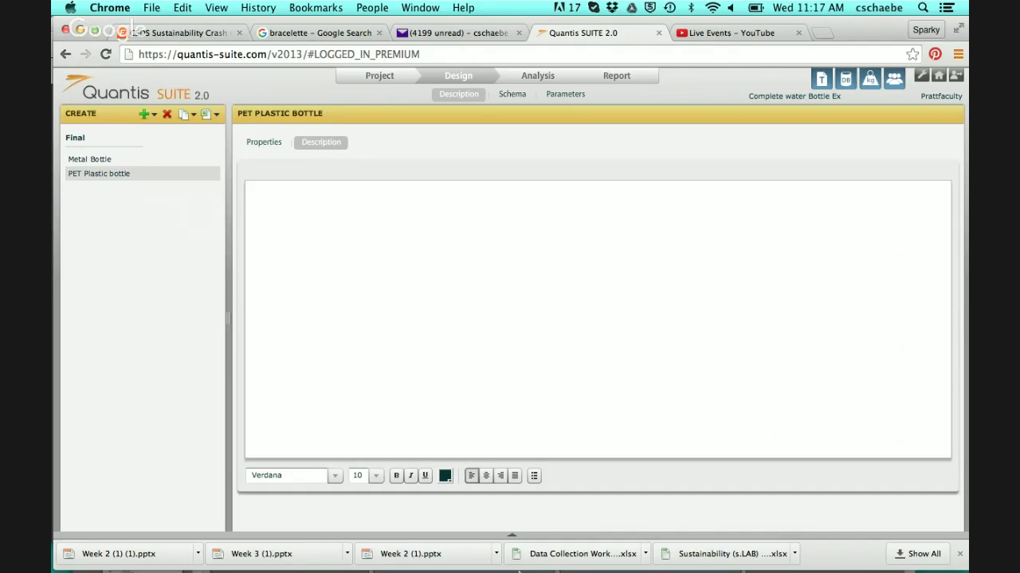
pyautogui.moveTo(521, 567)
pyautogui.click(95, 160)
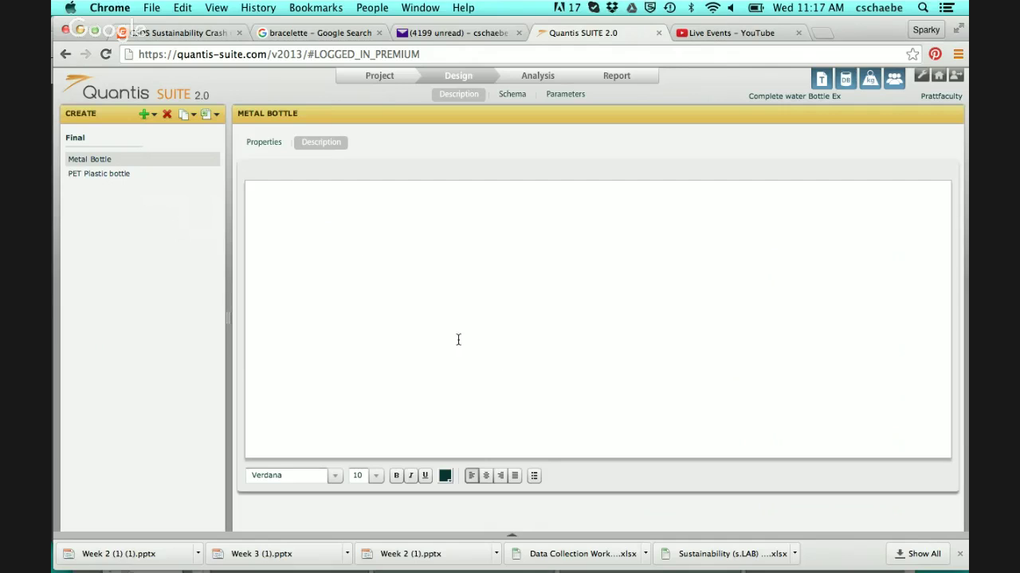
pyautogui.click(265, 143)
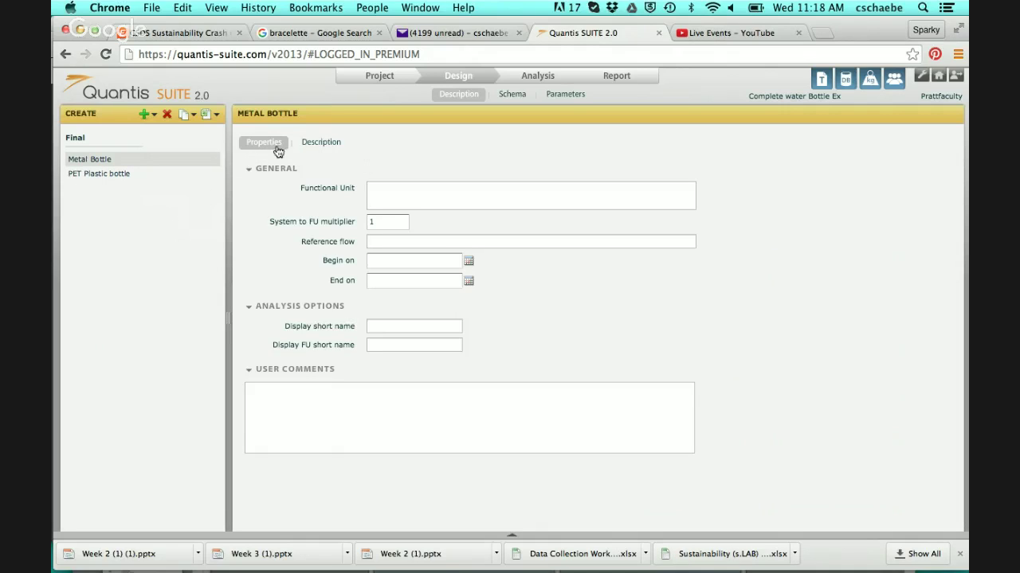
# - Paste the Scope slide's FU sentence into Metal Bottle's Functional Unit, changing 356 days to 365
pyautogui.click(400, 187)
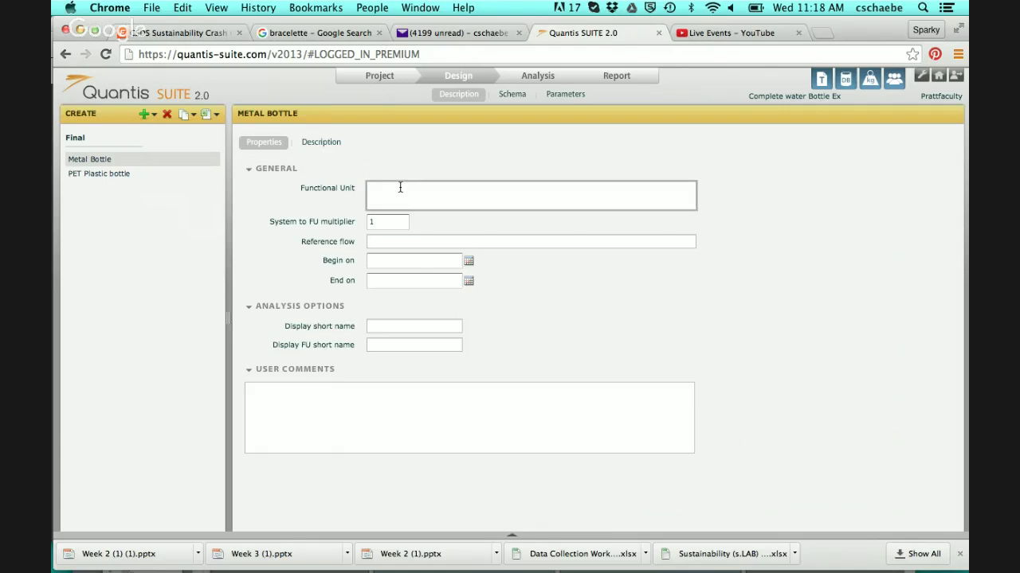
pyautogui.moveTo(526, 567)
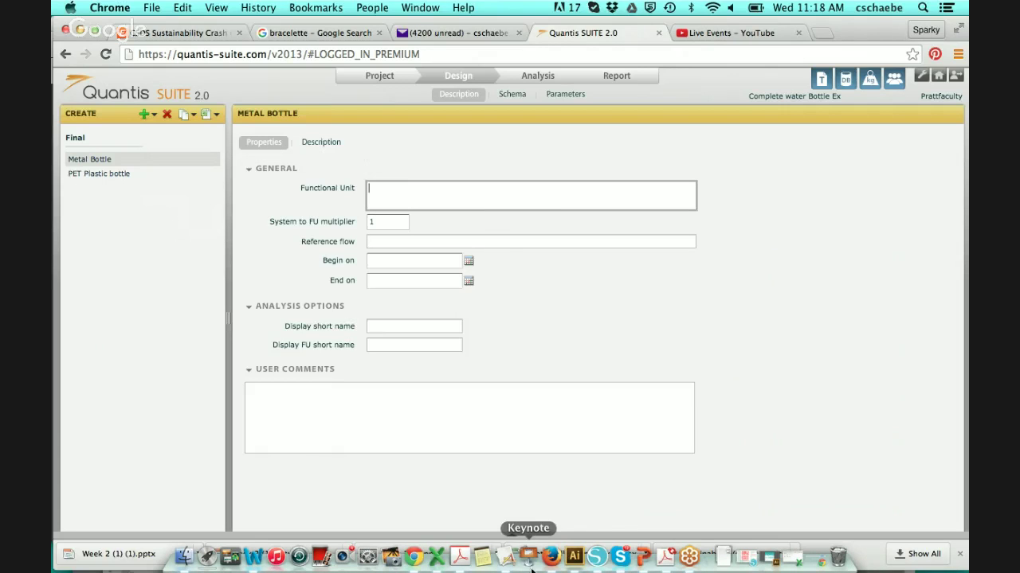
pyautogui.click(641, 559)
pyautogui.click(442, 453)
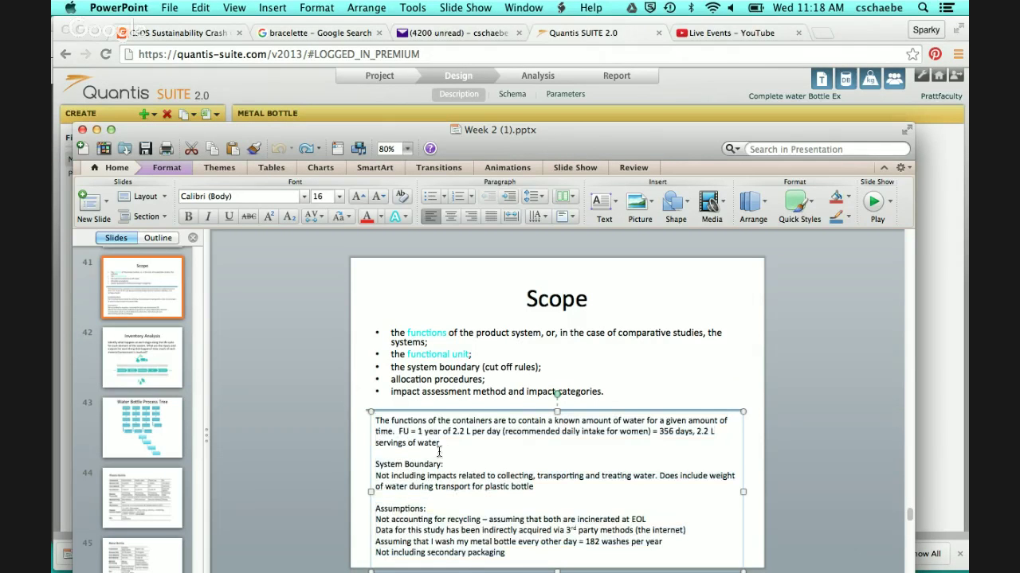
pyautogui.moveTo(400, 431); pyautogui.dragTo(502, 444)
pyautogui.press('super+c')
pyautogui.moveTo(525, 561)
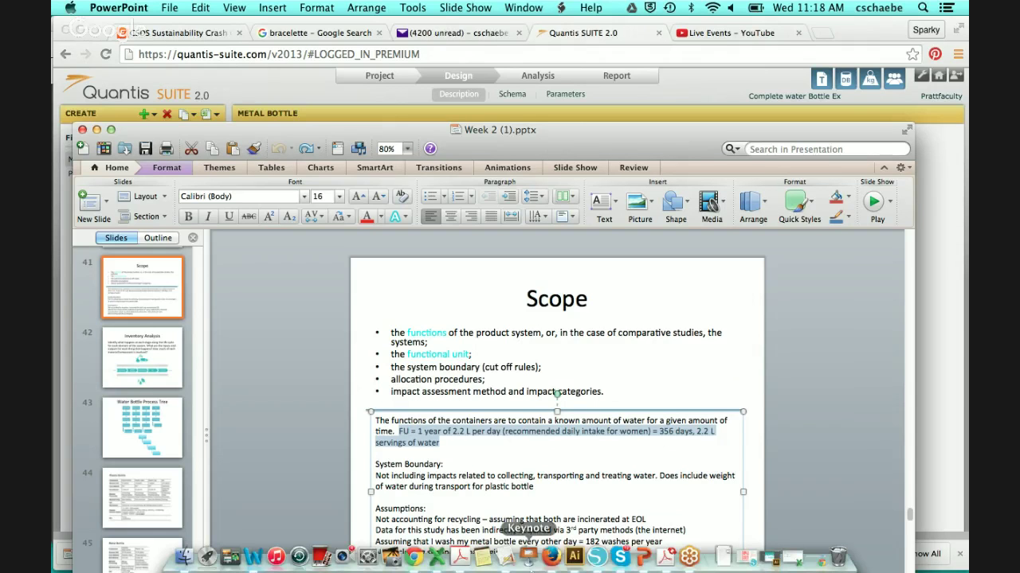
pyautogui.click(415, 558)
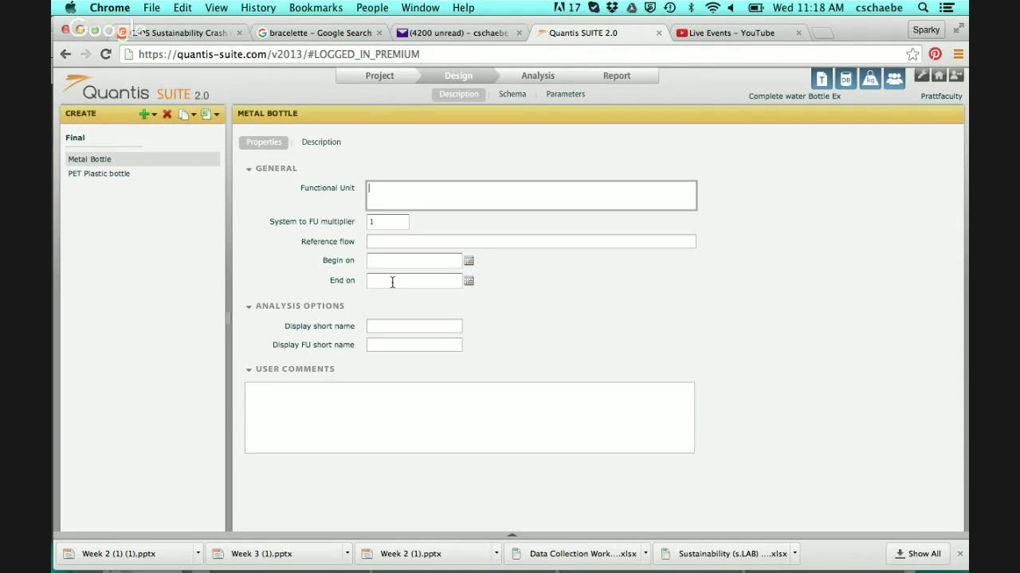
pyautogui.press('super+v')
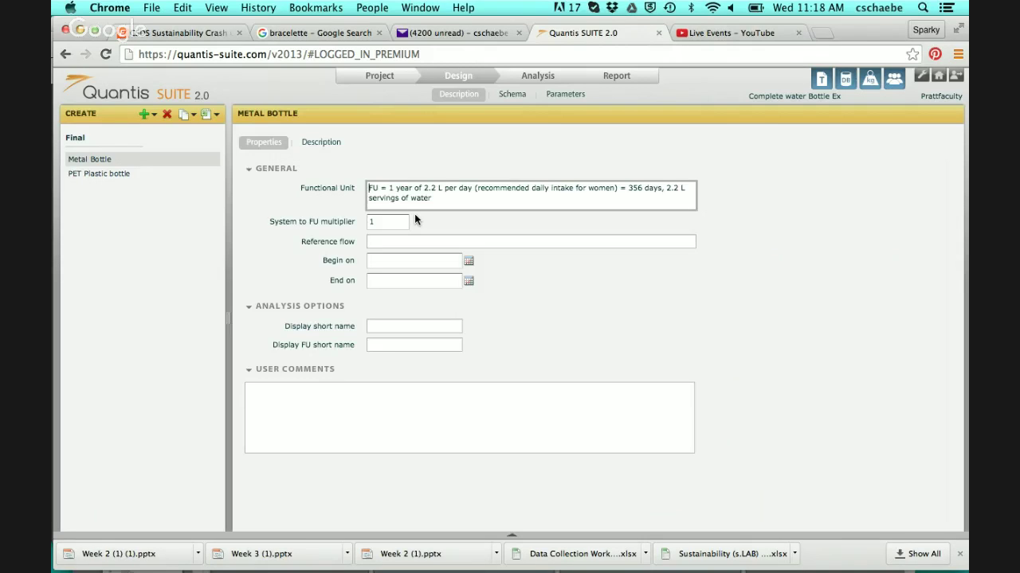
pyautogui.click(635, 188)
pyautogui.press('BackSpace')
pyautogui.write('5')
pyautogui.press('super+a')
pyautogui.press('super+c')
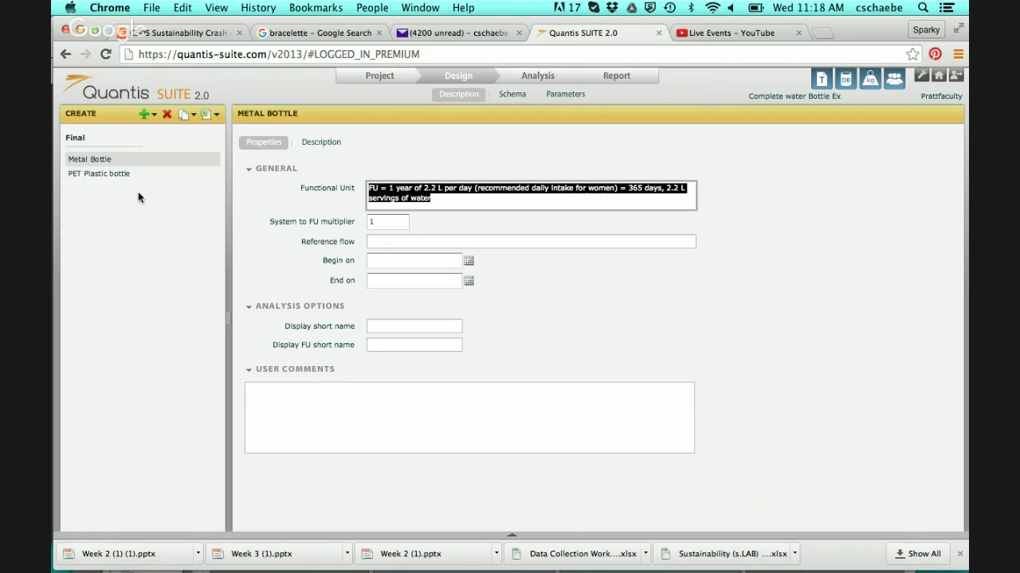
# - Give PET Plastic bottle the same 365-day Functional Unit and clear its FU multiplier
pyautogui.click(110, 180)
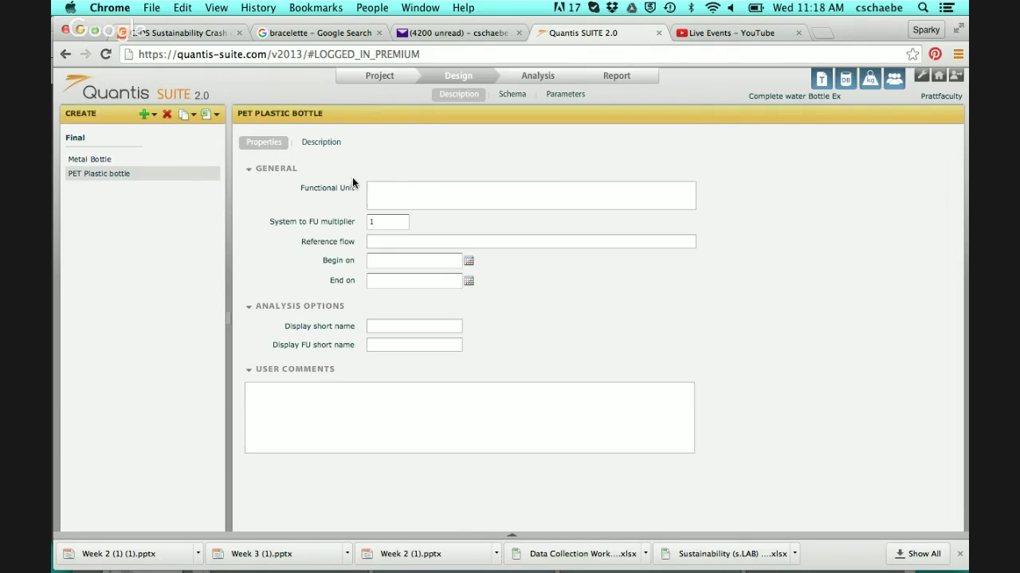
pyautogui.press('super+v')
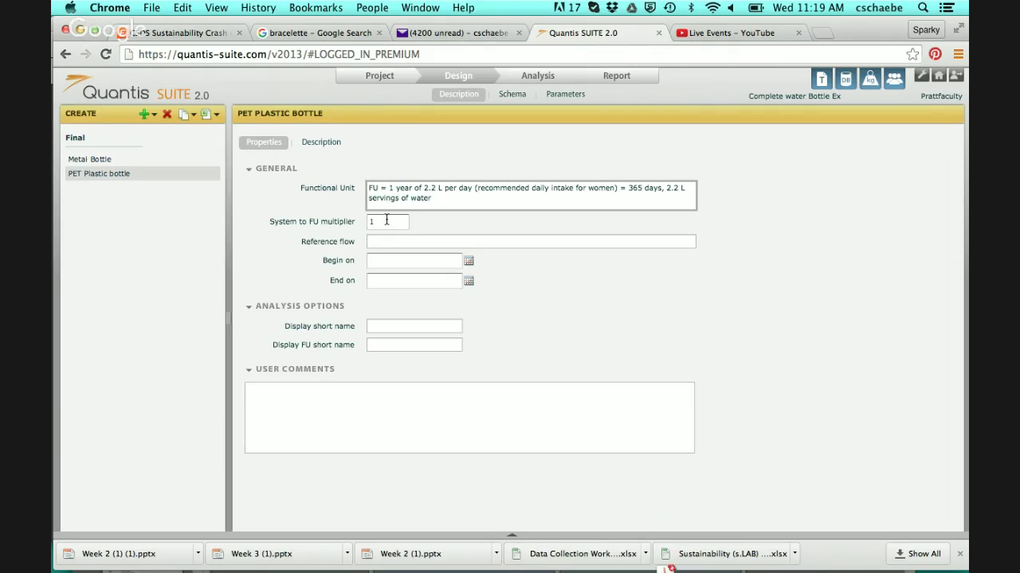
pyautogui.click(387, 221)
pyautogui.press('BackSpace')
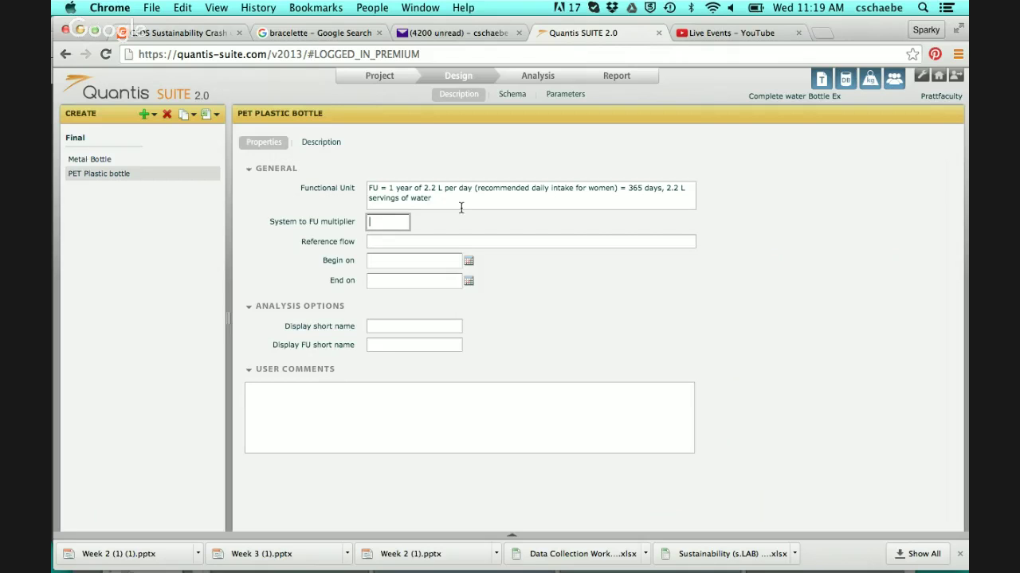
pyautogui.moveTo(573, 567)
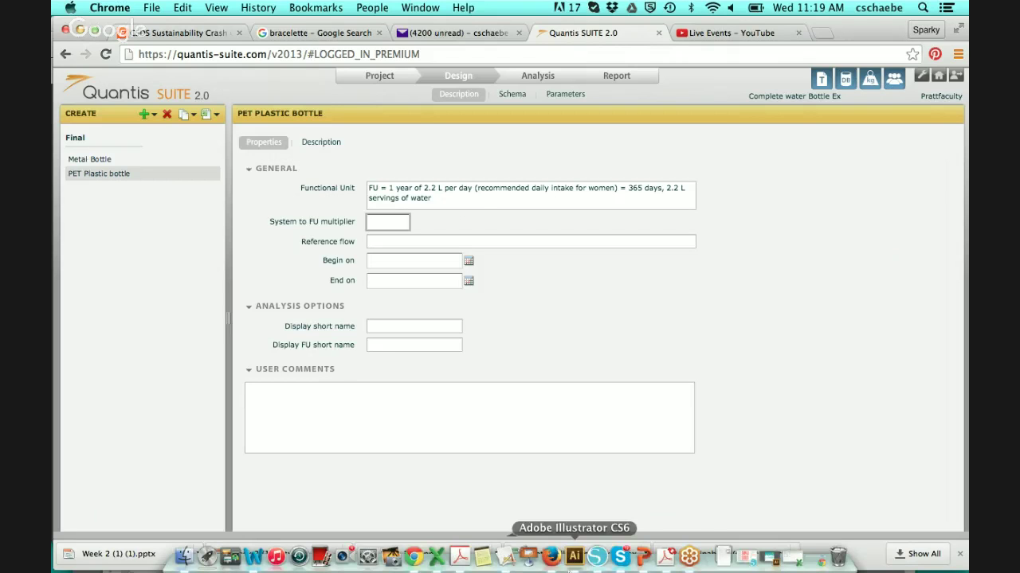
pyautogui.click(644, 558)
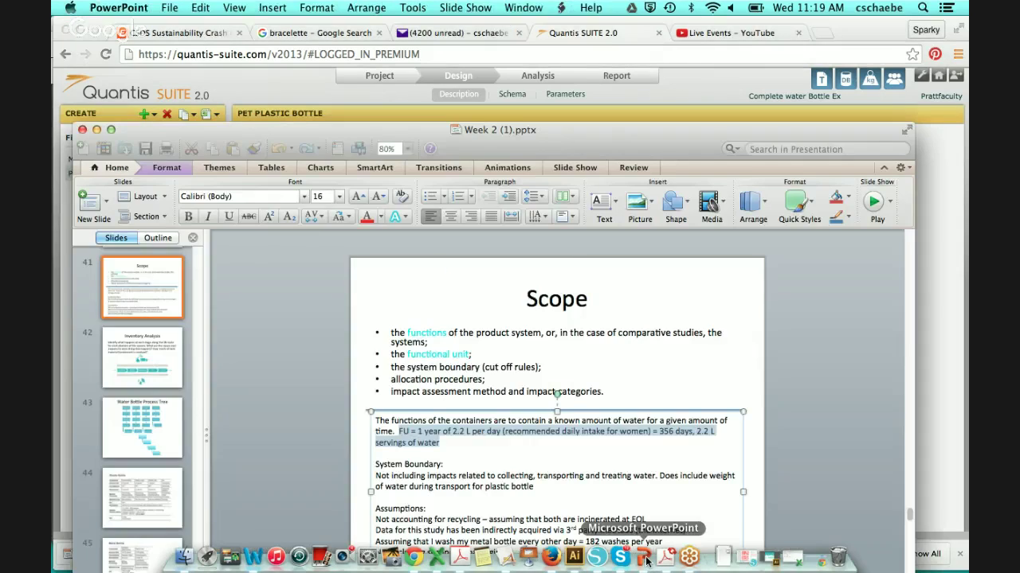
# - Scroll down to slide 46, Inventory Analysis, showing bottle counts per functional unit
pyautogui.scroll(-3, 552, 480)
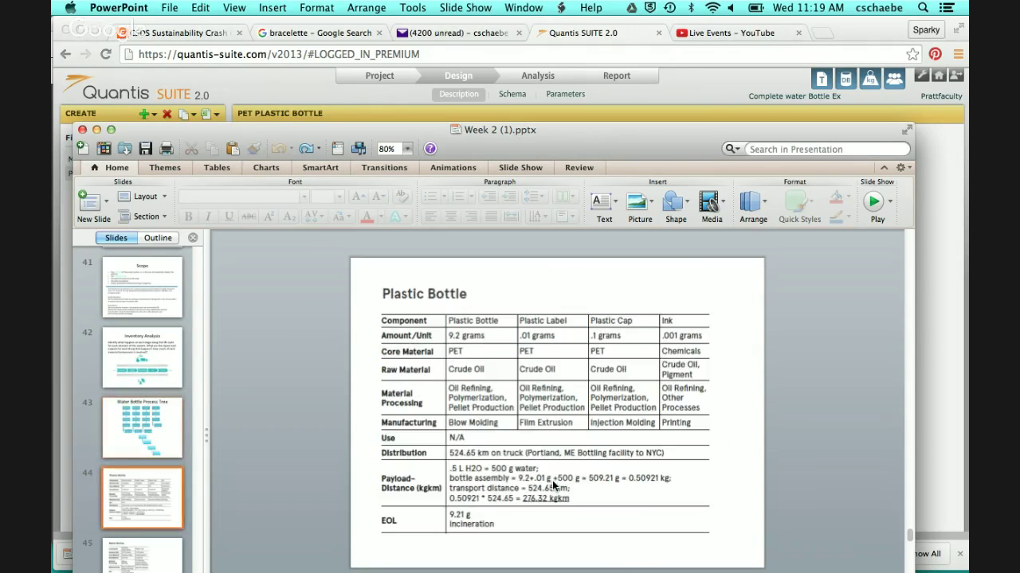
pyautogui.scroll(-1, 554, 499)
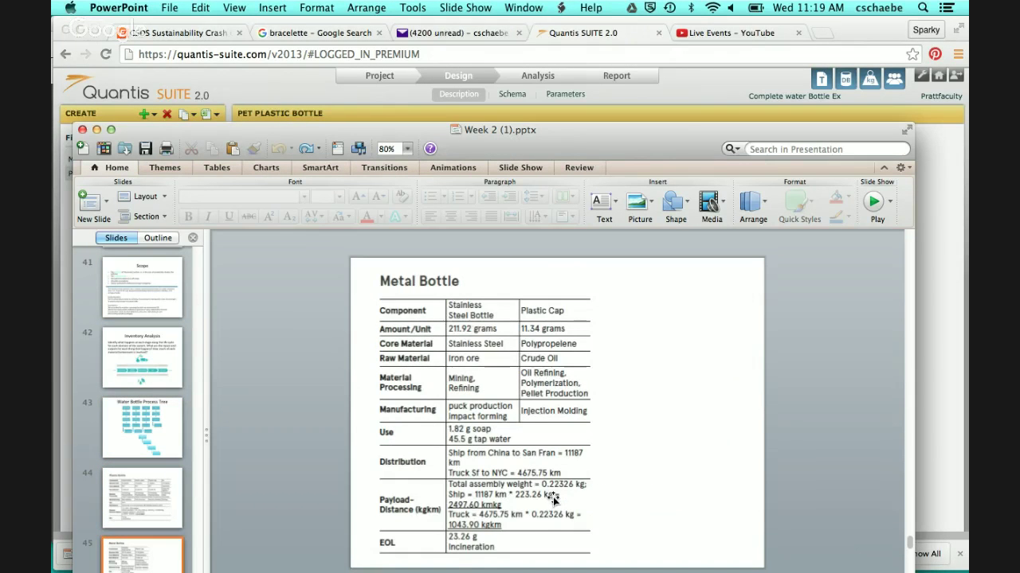
pyautogui.scroll(-1, 554, 500)
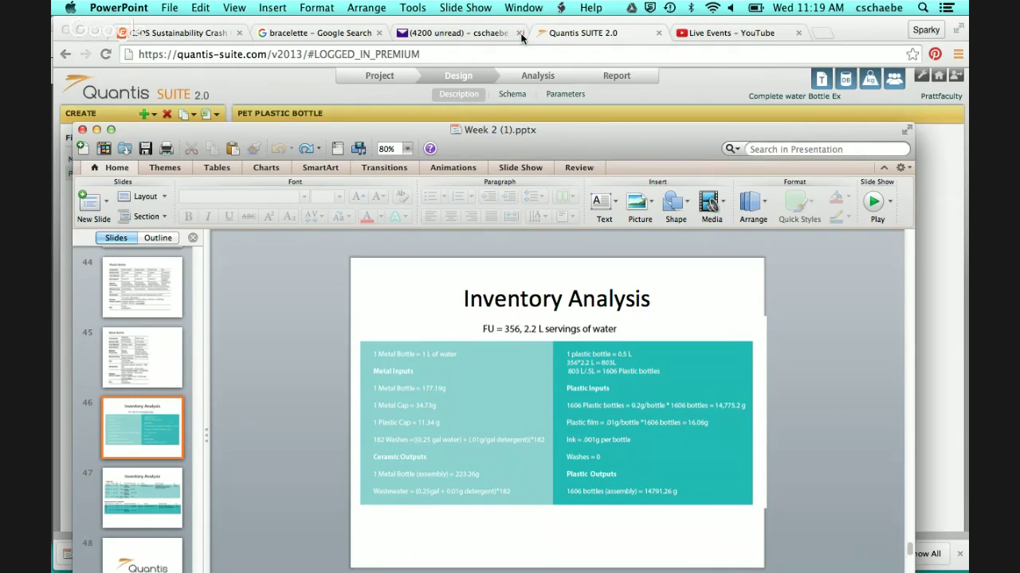
# - Set PET Plastic bottle's System to FU multiplier to 1600 and open its empty schema
pyautogui.click(608, 42)
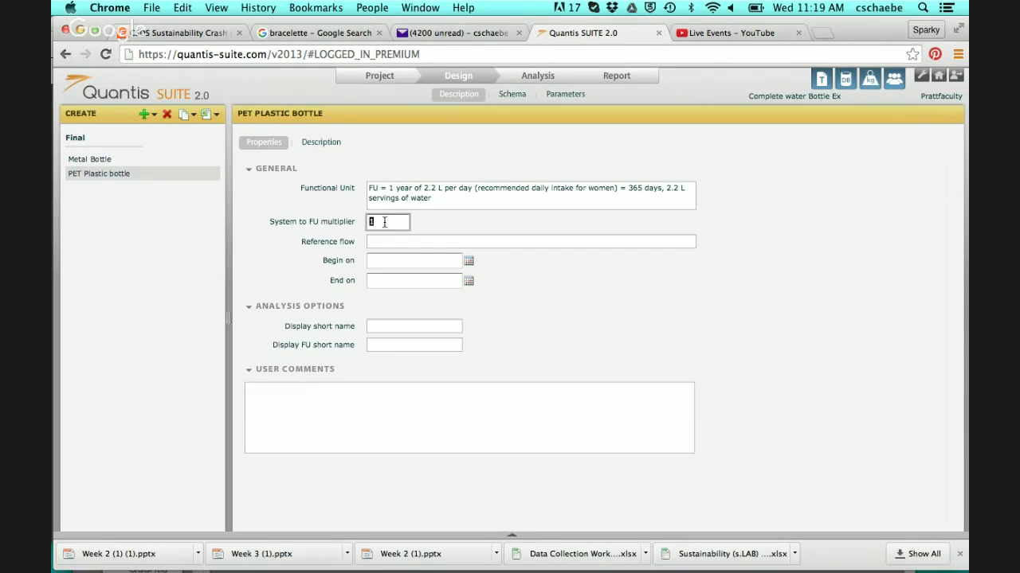
pyautogui.write('160')
pyautogui.write('0')
pyautogui.click(514, 97)
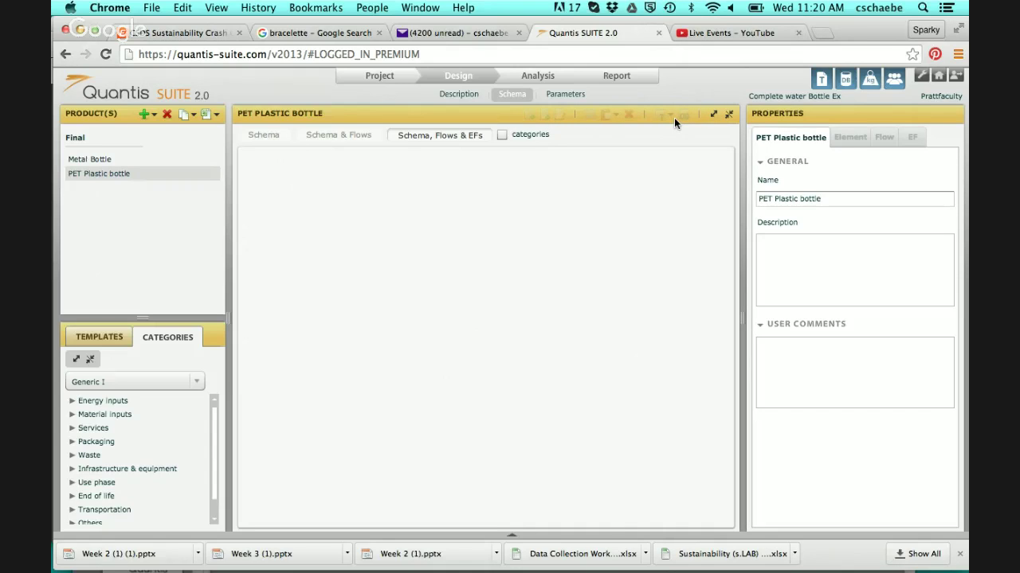
pyautogui.click(657, 192)
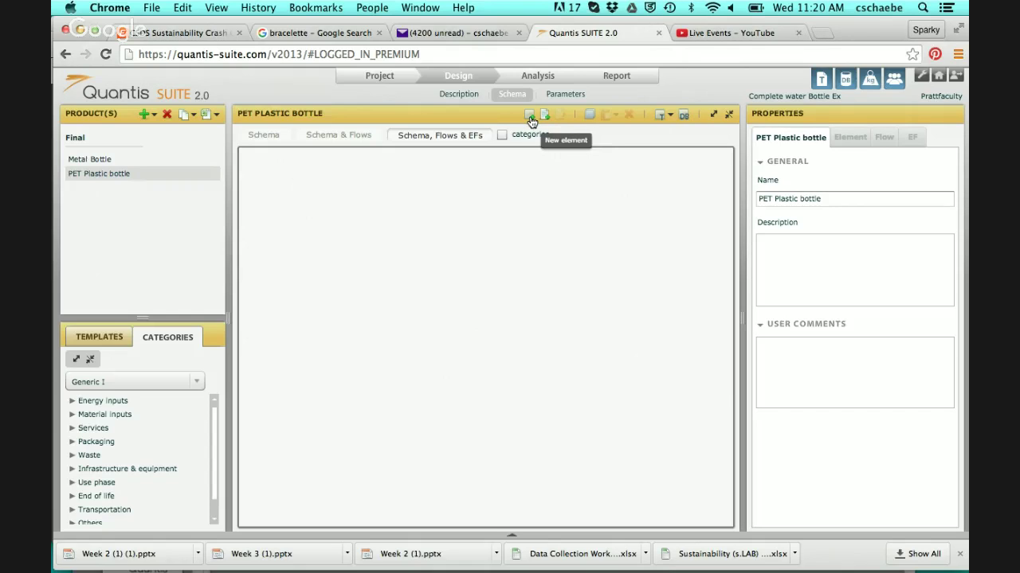
pyautogui.moveTo(598, 560)
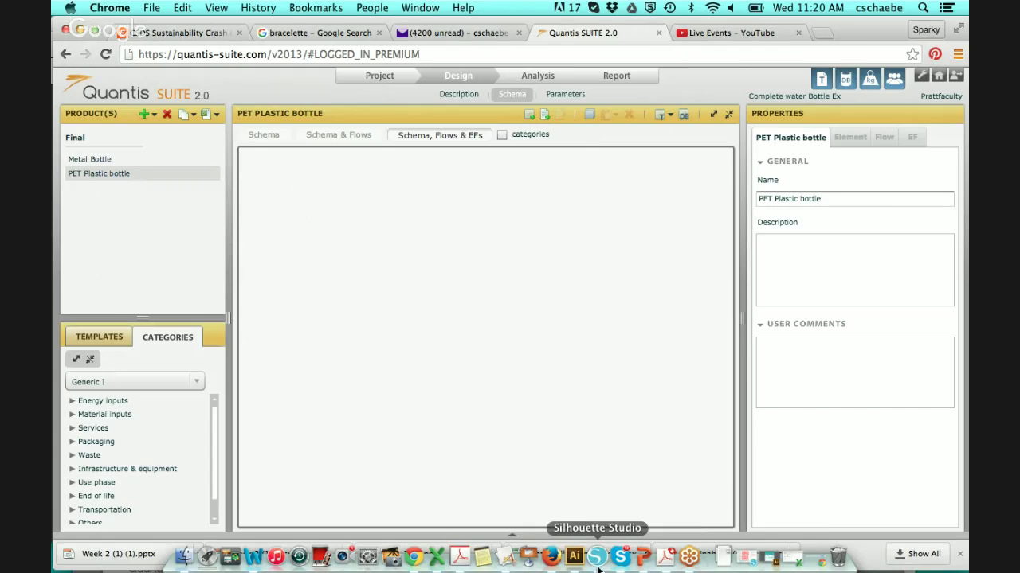
pyautogui.click(637, 562)
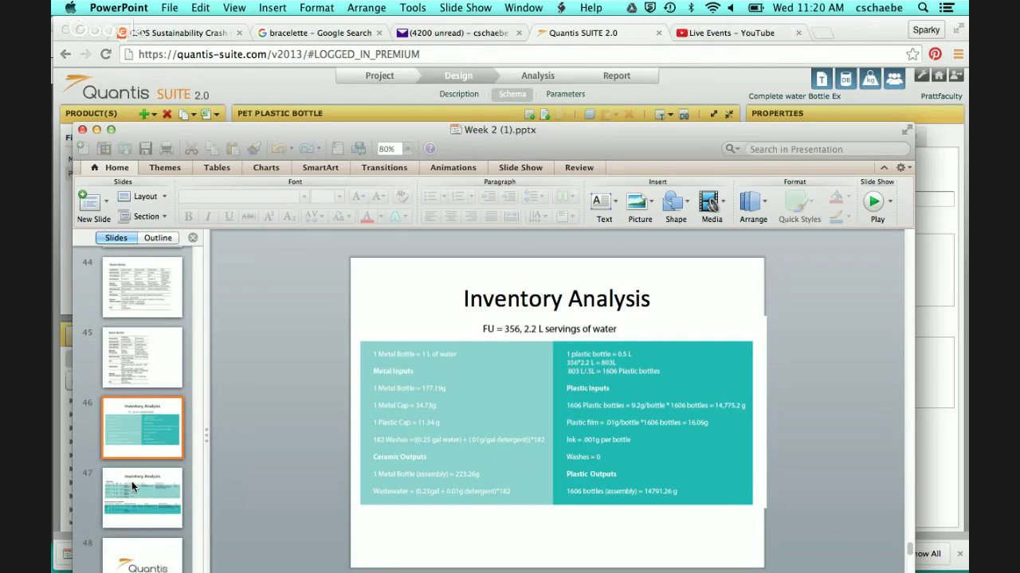
# - Review the Water Bottle Process Tree slide, then return to the Quantis schema
pyautogui.scroll(3, 132, 480)
pyautogui.click(130, 450)
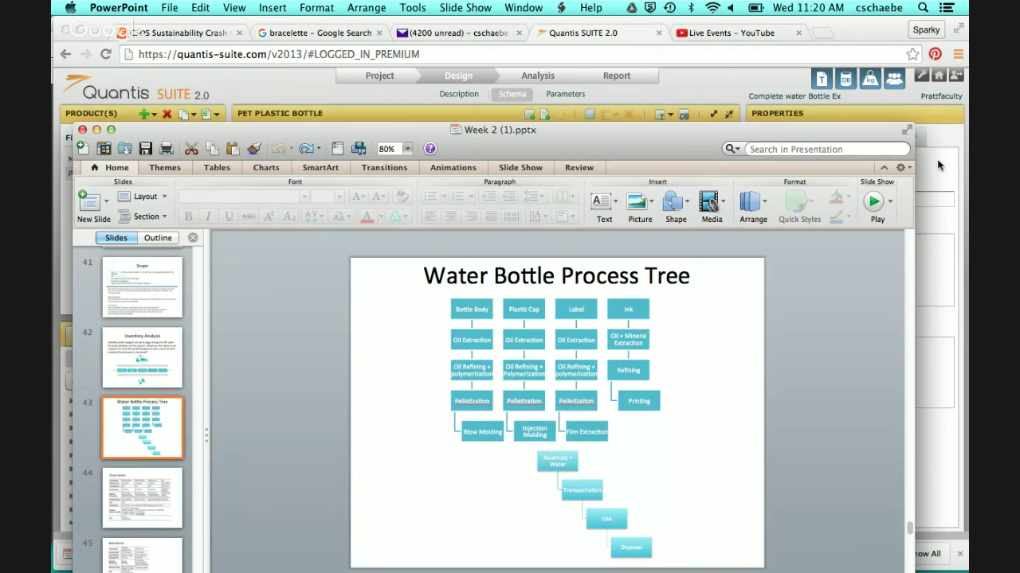
pyautogui.click(716, 84)
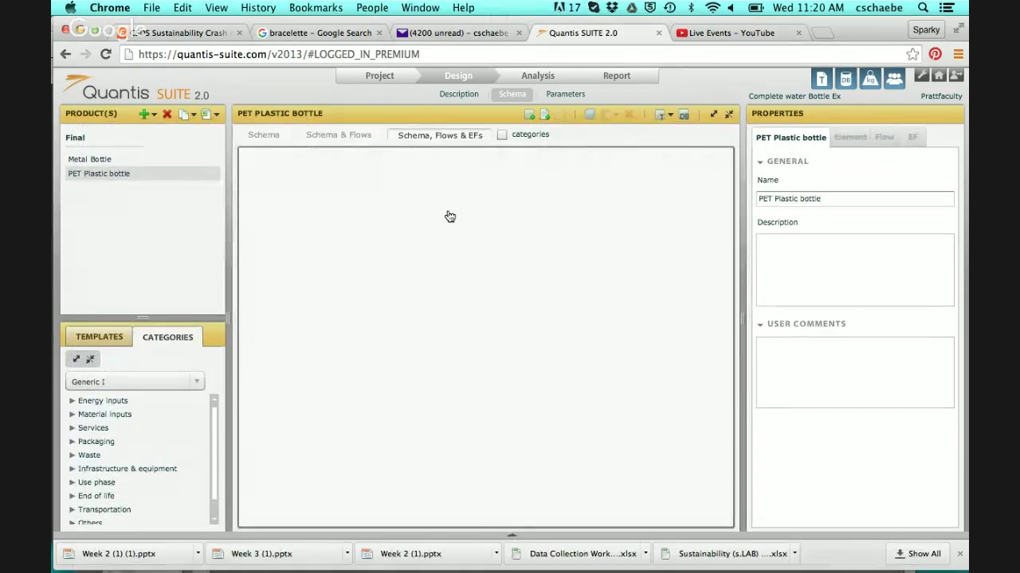
pyautogui.click(534, 118)
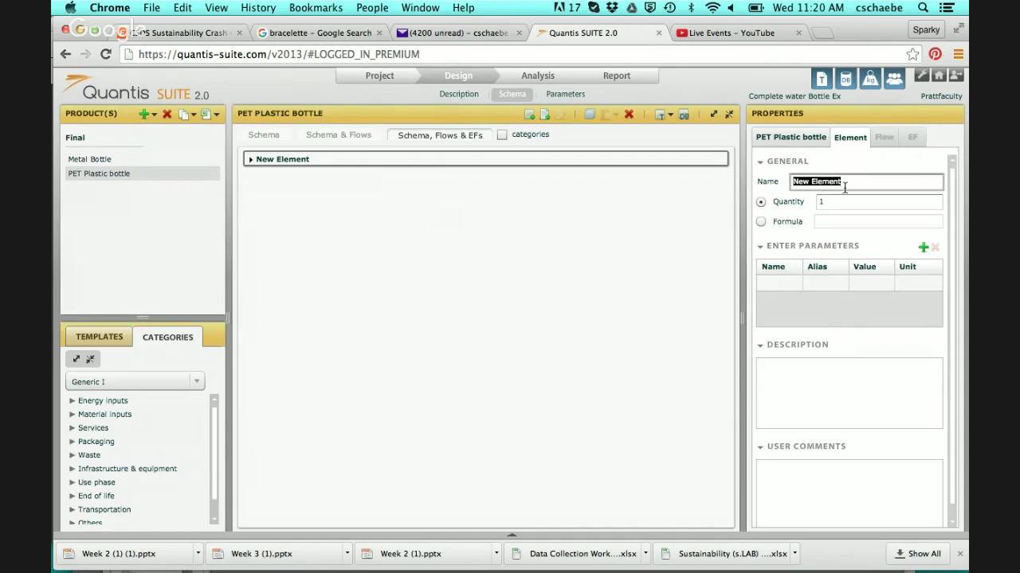
pyautogui.write('PET Bottle Body')
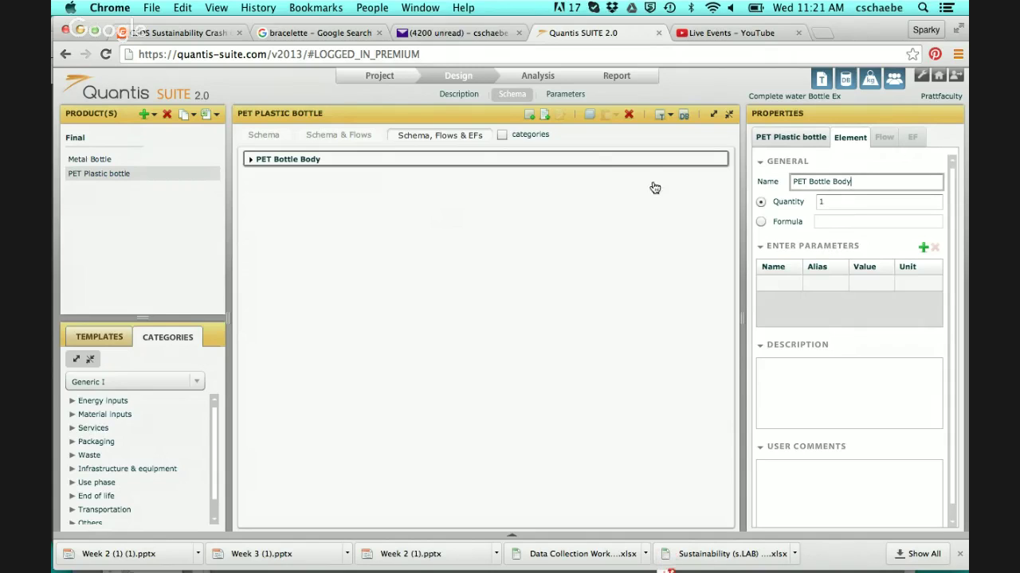
pyautogui.click(826, 204)
pyautogui.scroll(-1, 820, 202)
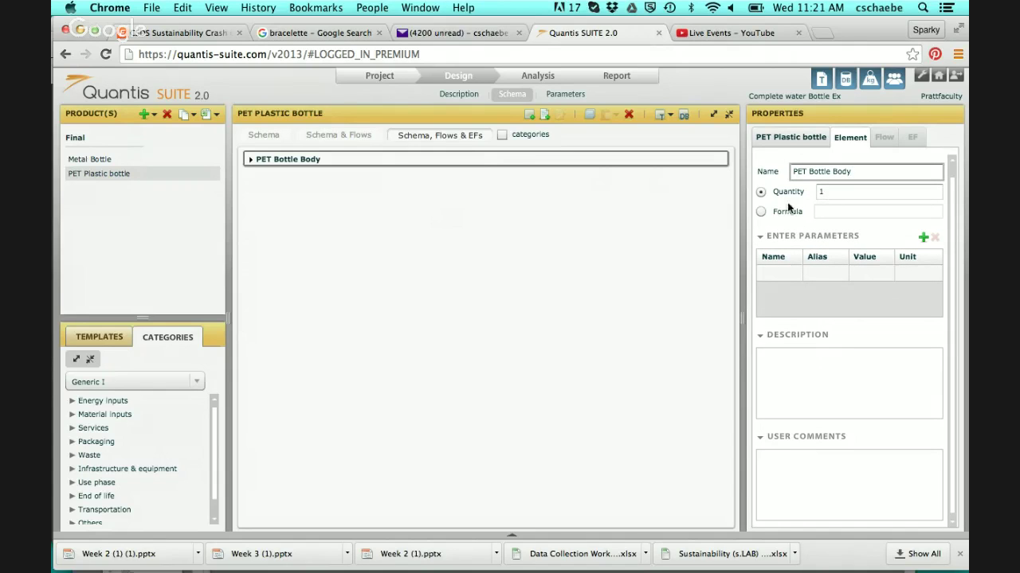
pyautogui.click(495, 201)
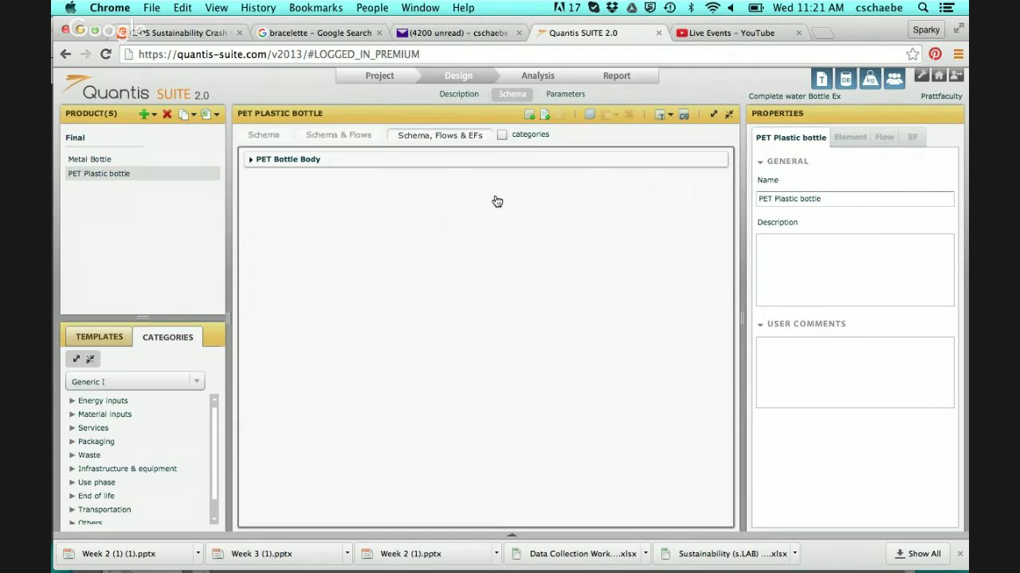
pyautogui.click(530, 121)
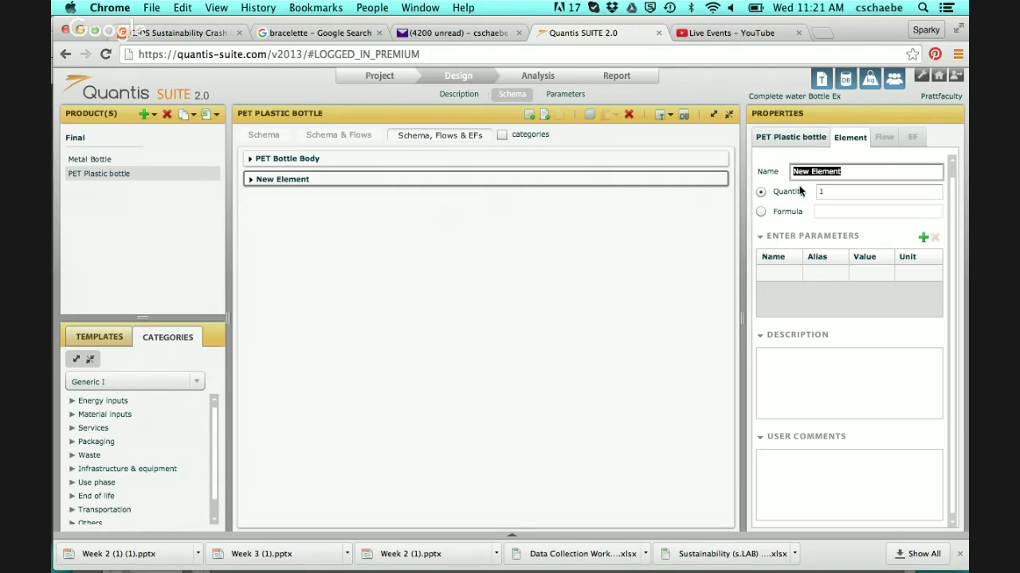
pyautogui.write('PE')
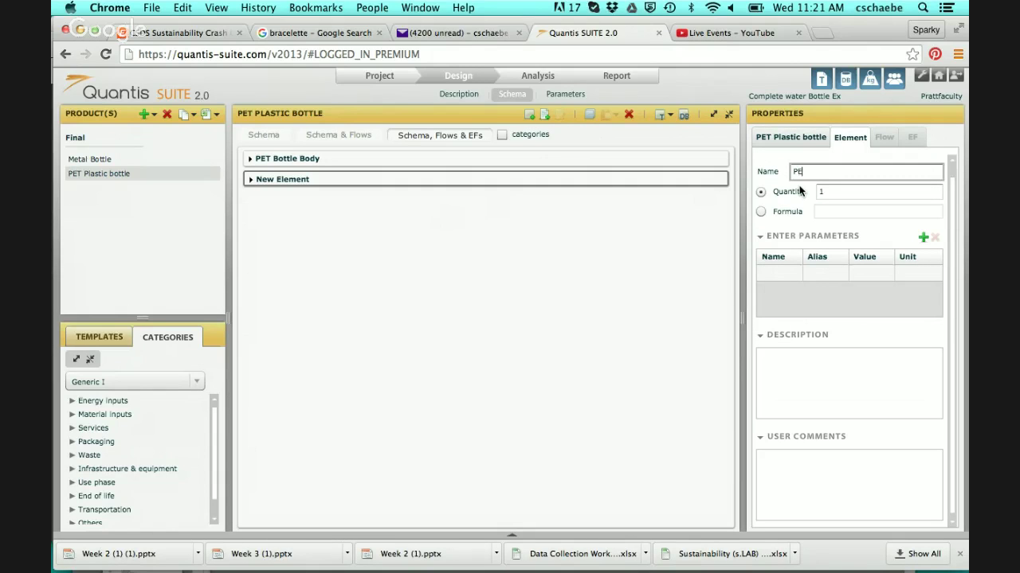
pyautogui.write('T Cap')
pyautogui.press('Return')
pyautogui.click(327, 236)
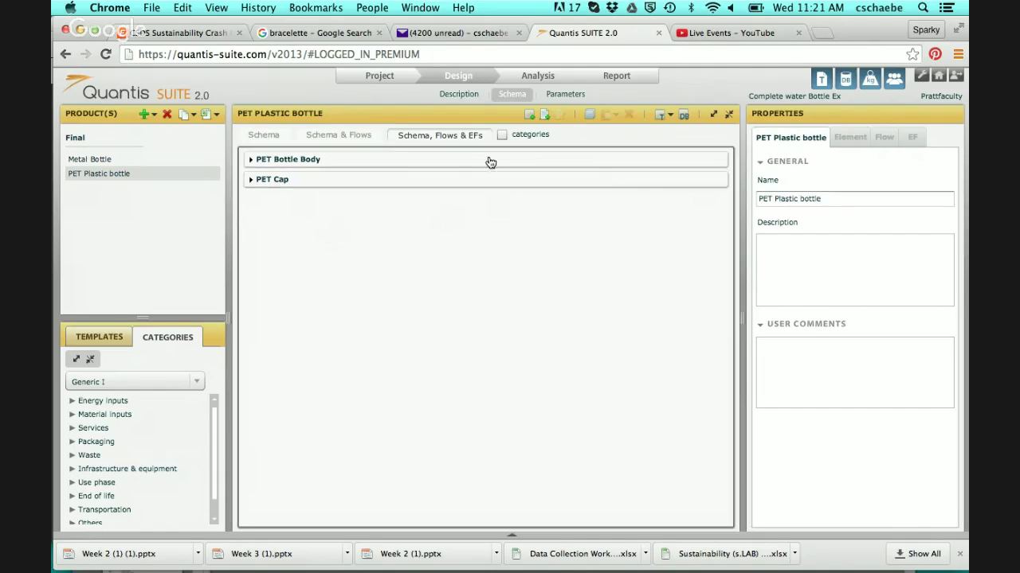
pyautogui.click(534, 118)
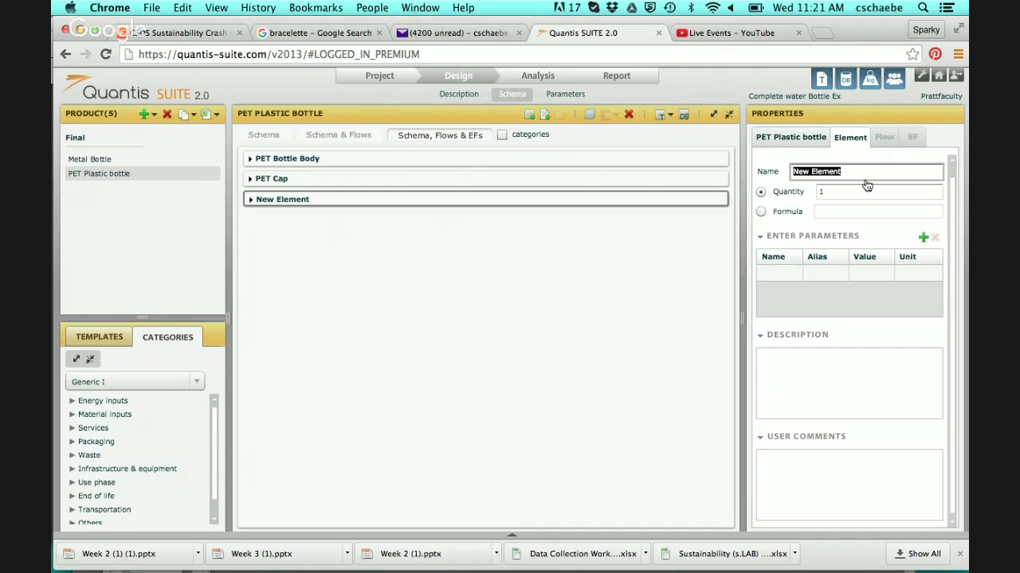
pyautogui.write('PET ')
pyautogui.write('Film lable')
pyautogui.write('el')
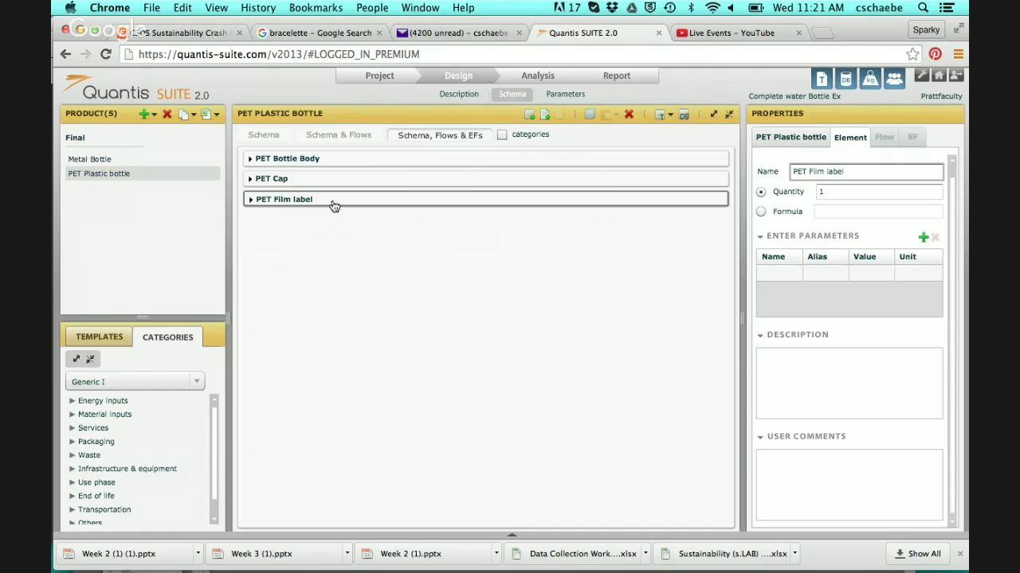
pyautogui.click(360, 288)
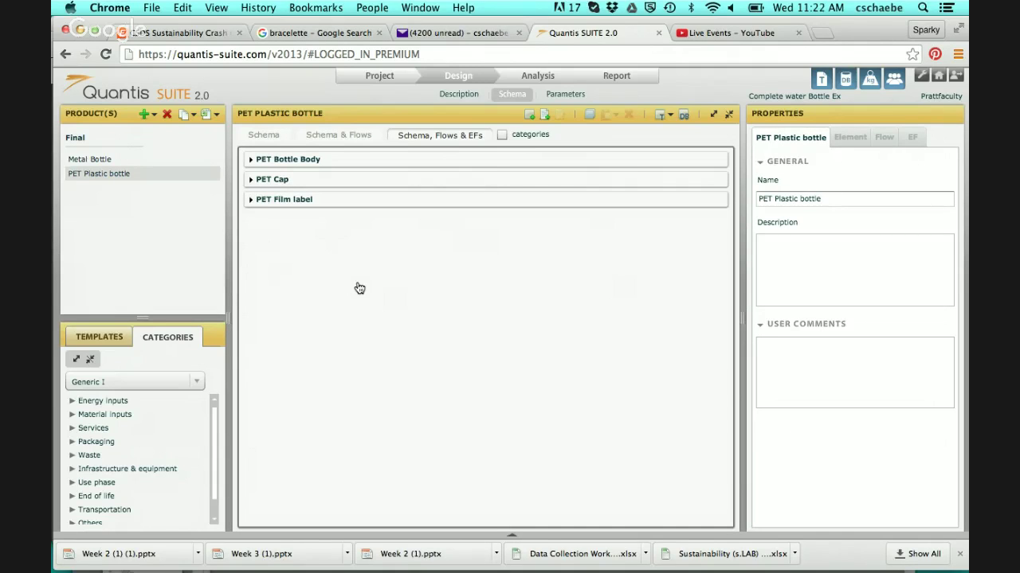
# - Add two new schema elements named PET Bottle Transport and PET Use
pyautogui.click(530, 116)
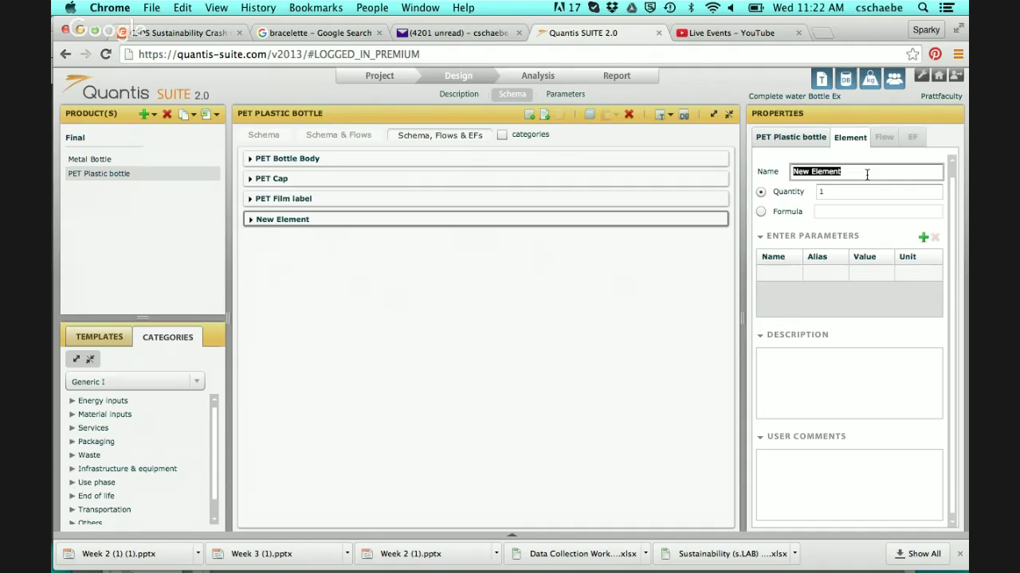
pyautogui.write('P')
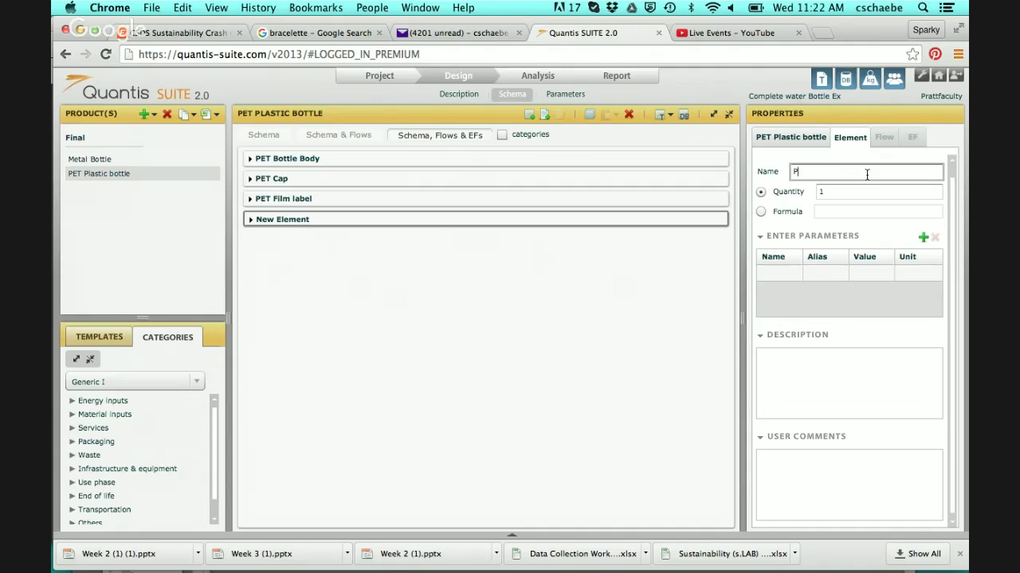
pyautogui.write('ET Bottle Transport')
pyautogui.press('Return')
pyautogui.click(571, 294)
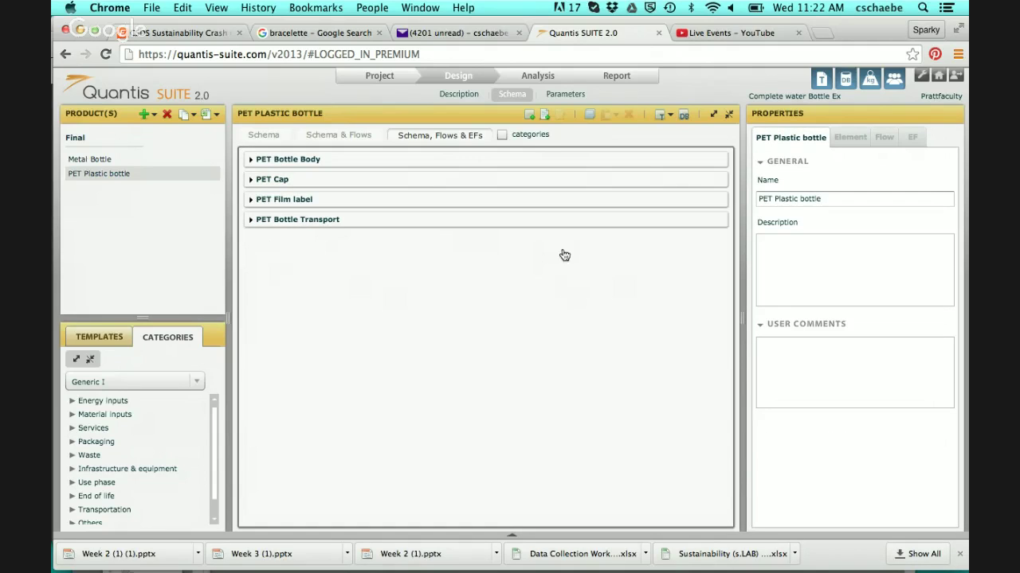
pyautogui.click(531, 113)
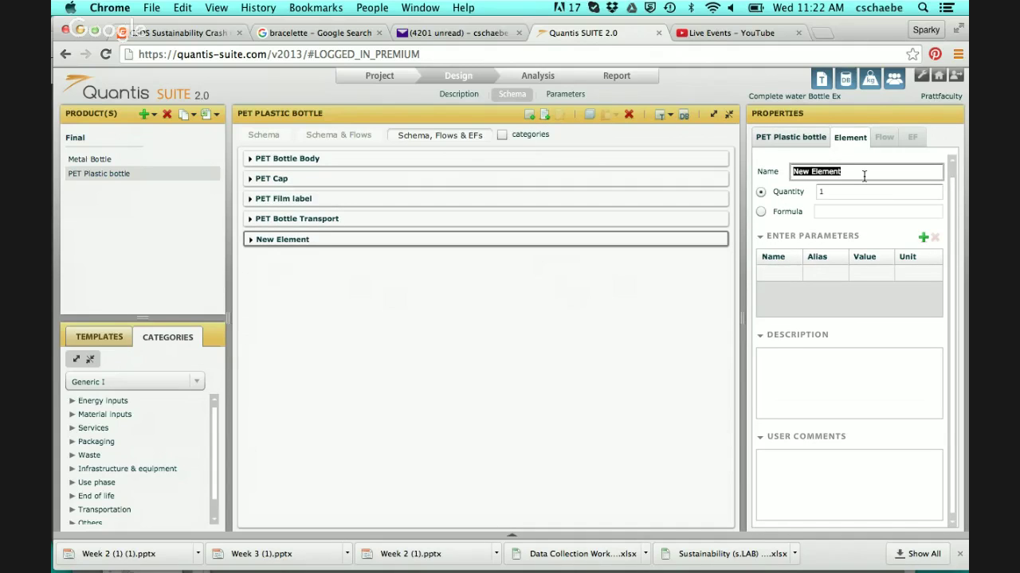
pyautogui.write('PE')
pyautogui.press('BackSpace')
pyautogui.press('BackSpace')
pyautogui.write('PET Use')
pyautogui.press('Return')
pyautogui.click(605, 339)
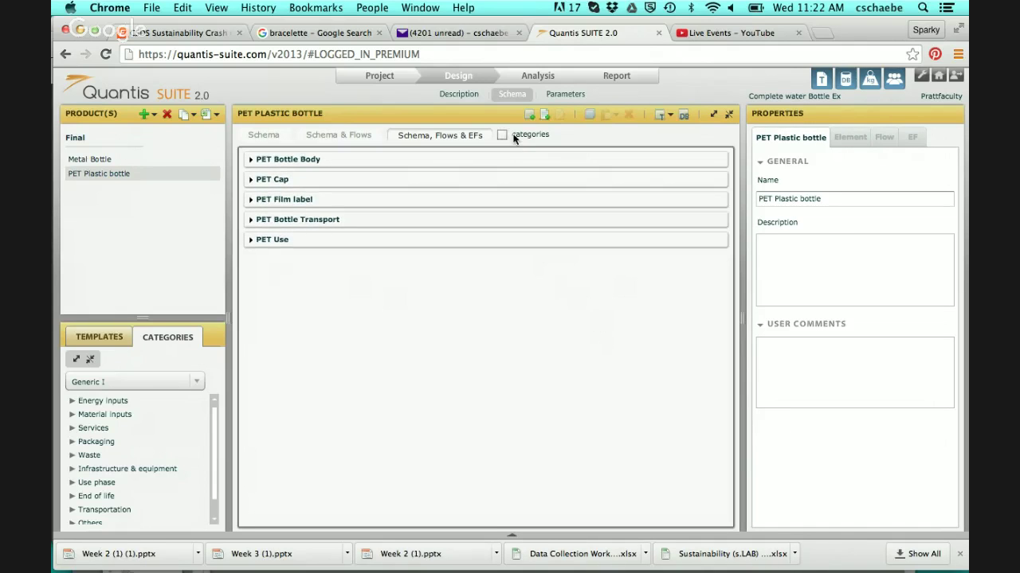
# - Add a PET Bottle EOL element, then expand PET Bottle Body
pyautogui.click(529, 115)
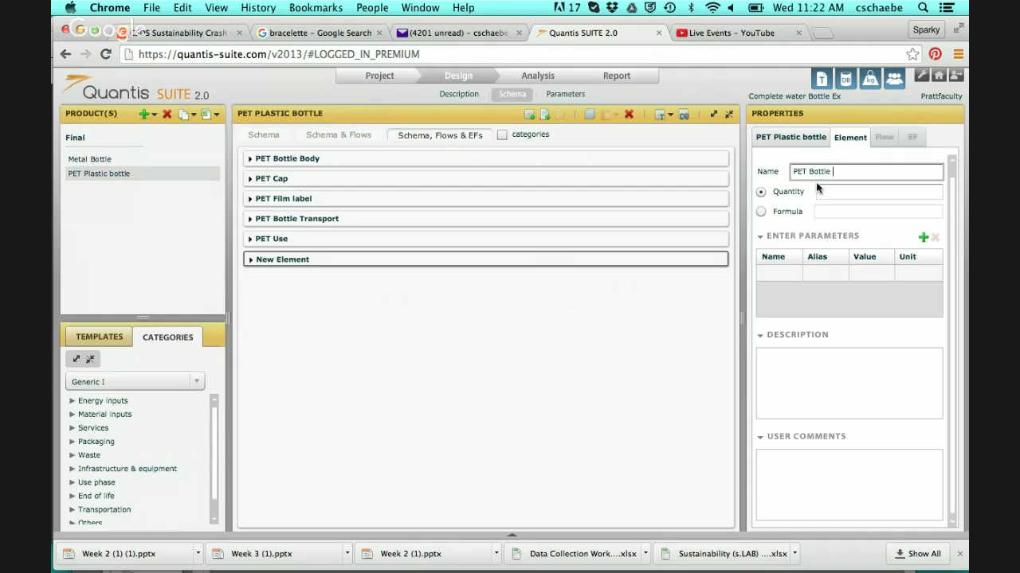
pyautogui.write('PET Bottle EOL')
pyautogui.press('Return')
pyautogui.click(407, 318)
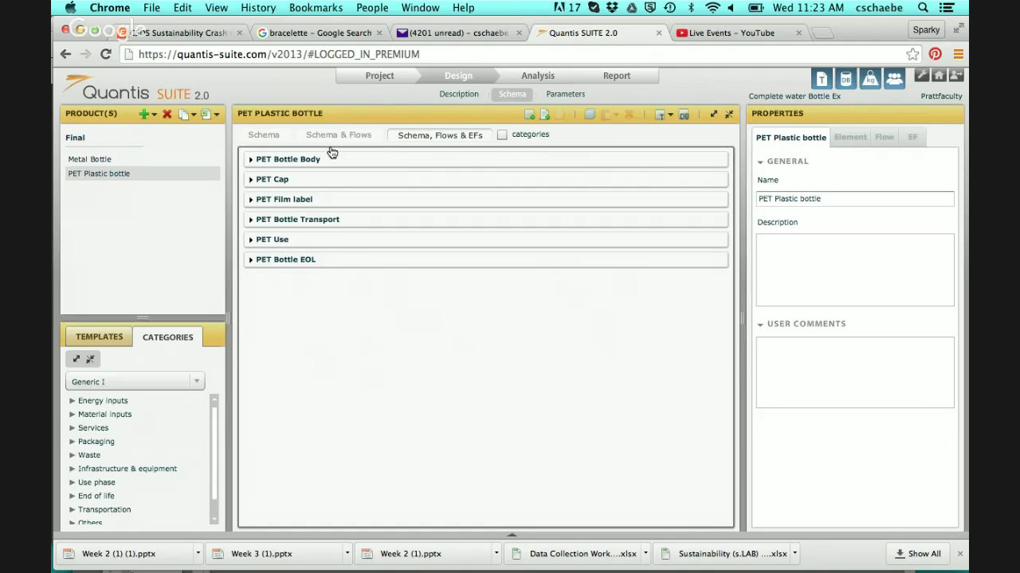
pyautogui.click(251, 161)
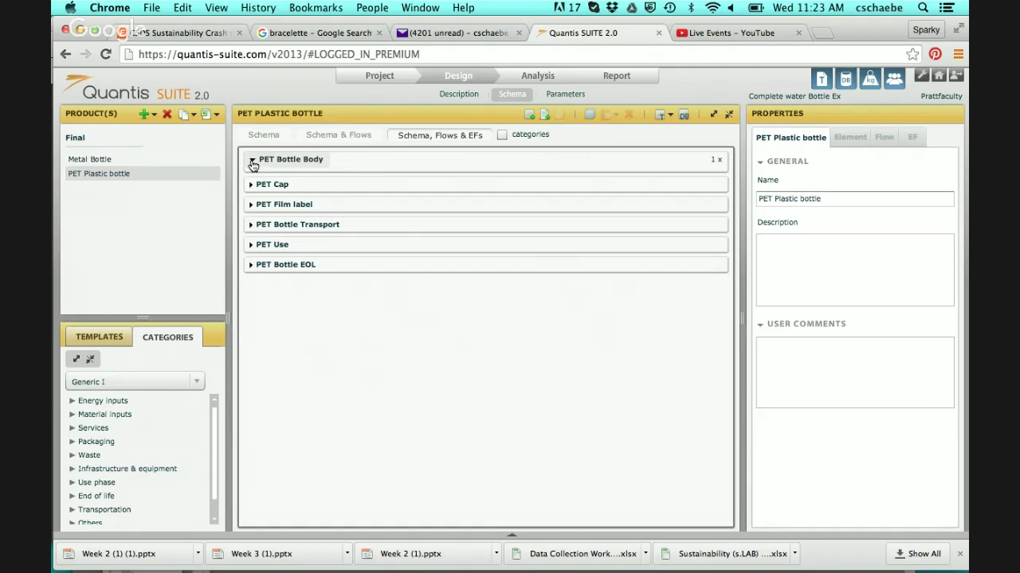
# - Delete the element mistakenly added under PET Bottle Body and add a new blank element
pyautogui.click(358, 166)
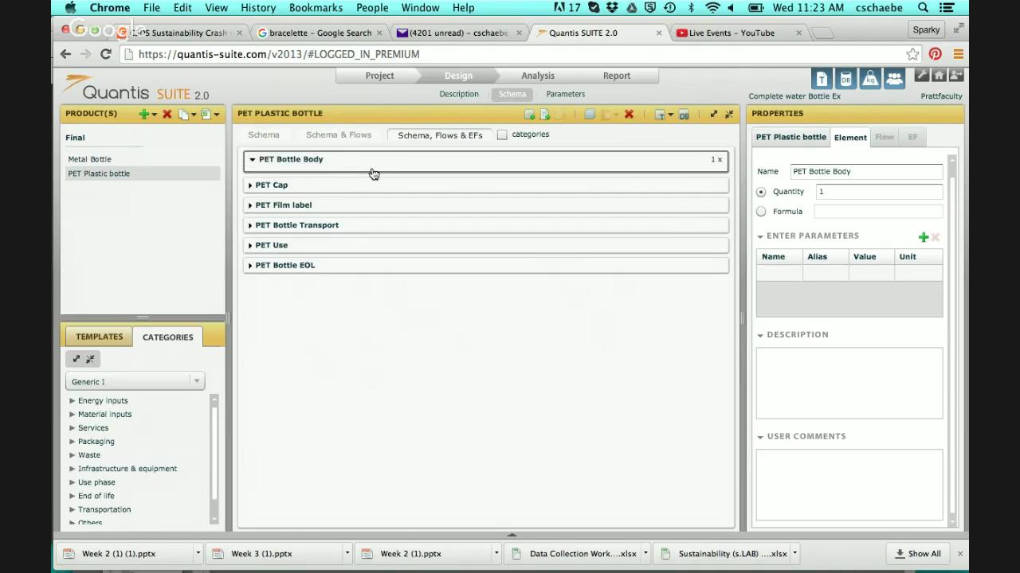
pyautogui.click(532, 117)
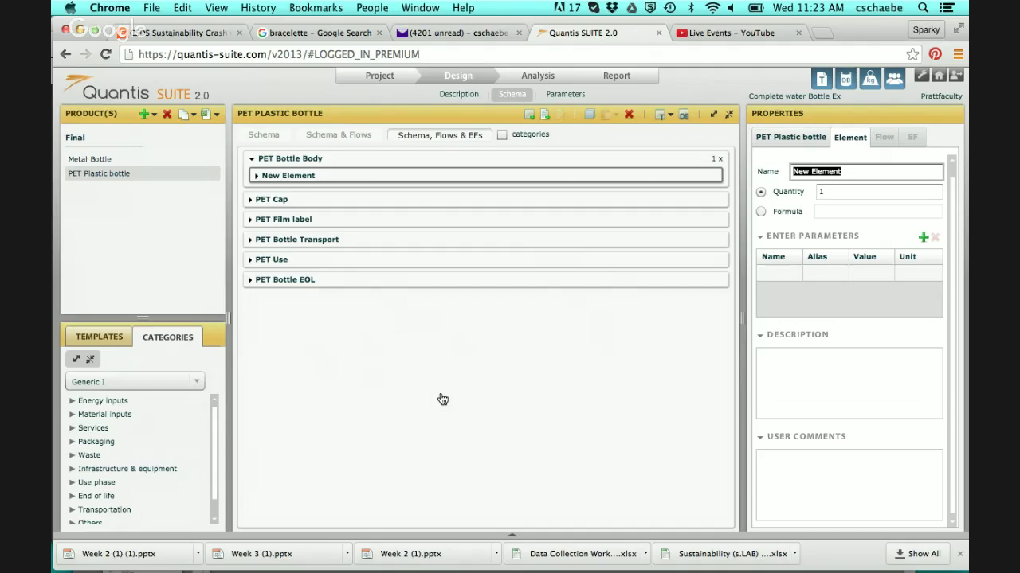
pyautogui.click(629, 116)
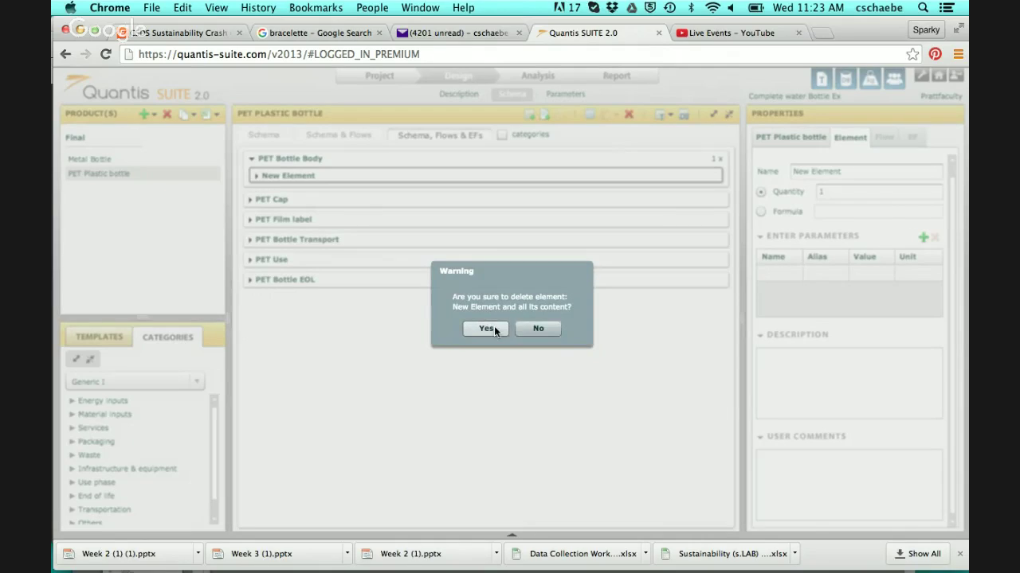
pyautogui.click(494, 327)
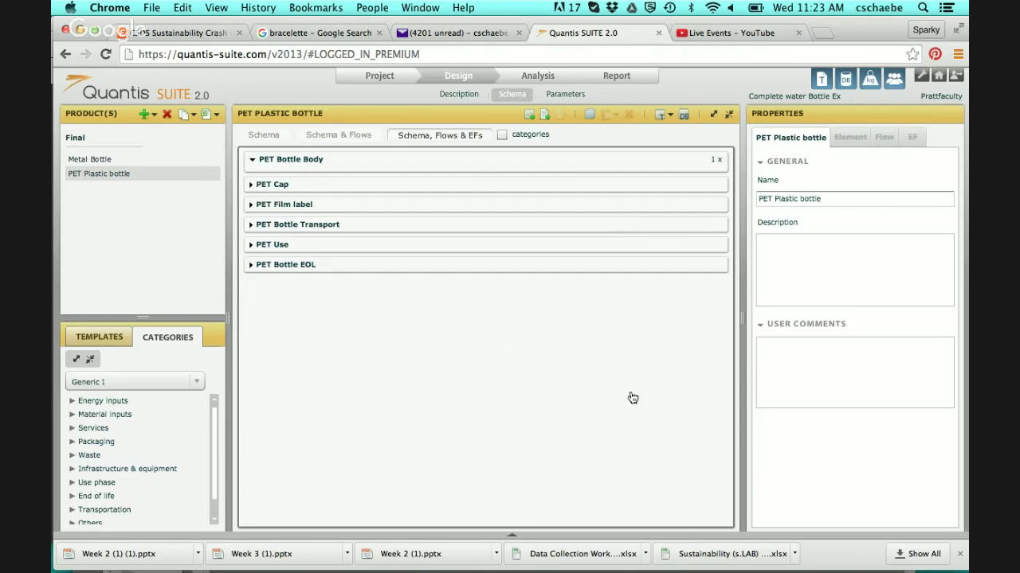
pyautogui.click(528, 118)
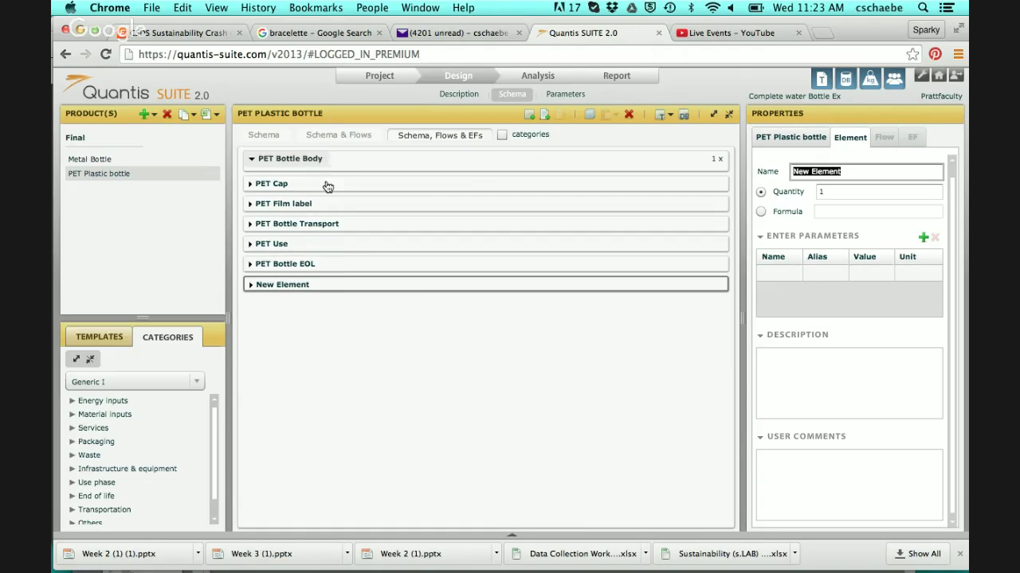
# - Nest the new element under PET Bottle Body and rename it PET BODY RM
pyautogui.moveTo(282, 283); pyautogui.dragTo(343, 163)
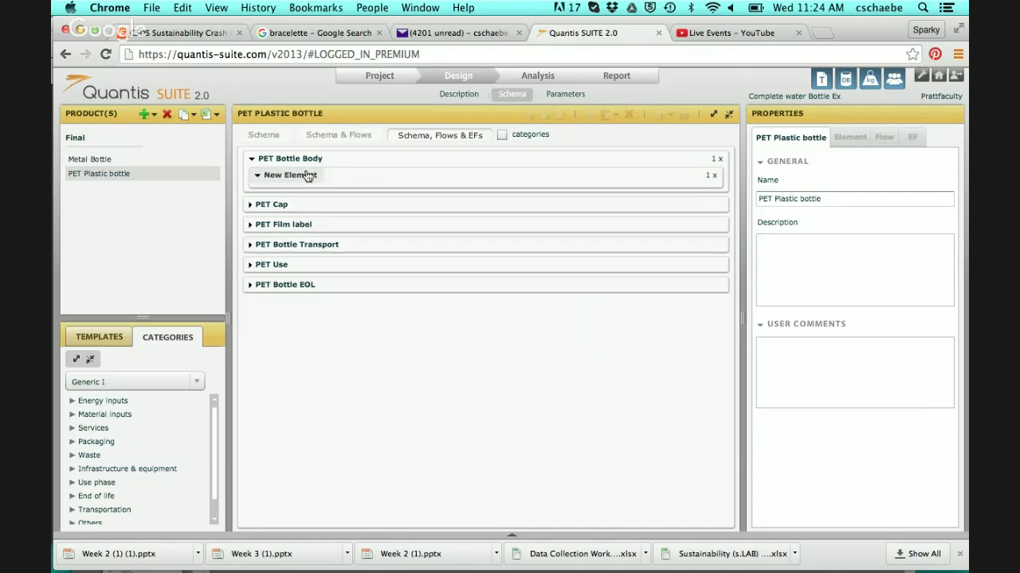
pyautogui.click(307, 176)
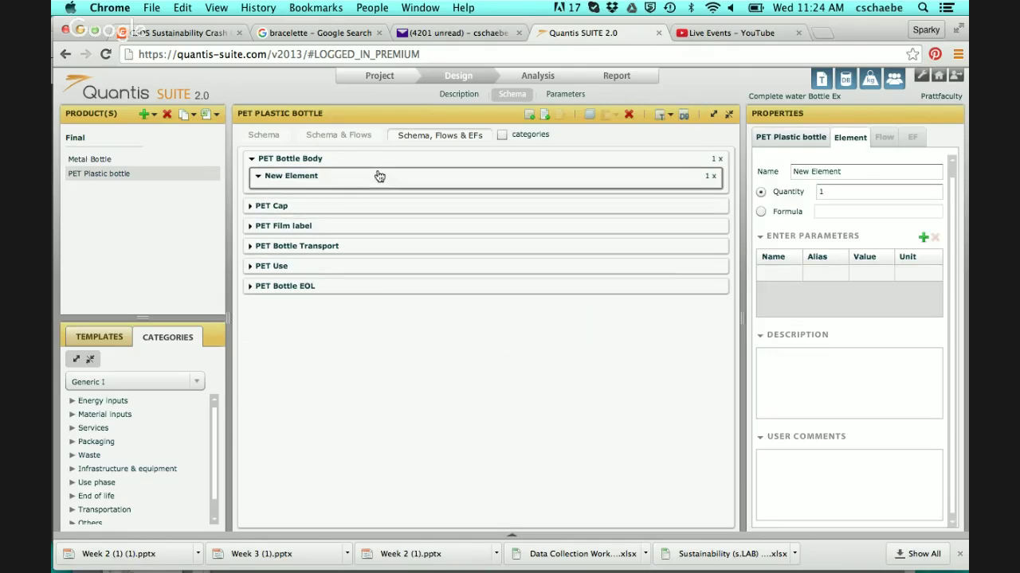
pyautogui.click(863, 171)
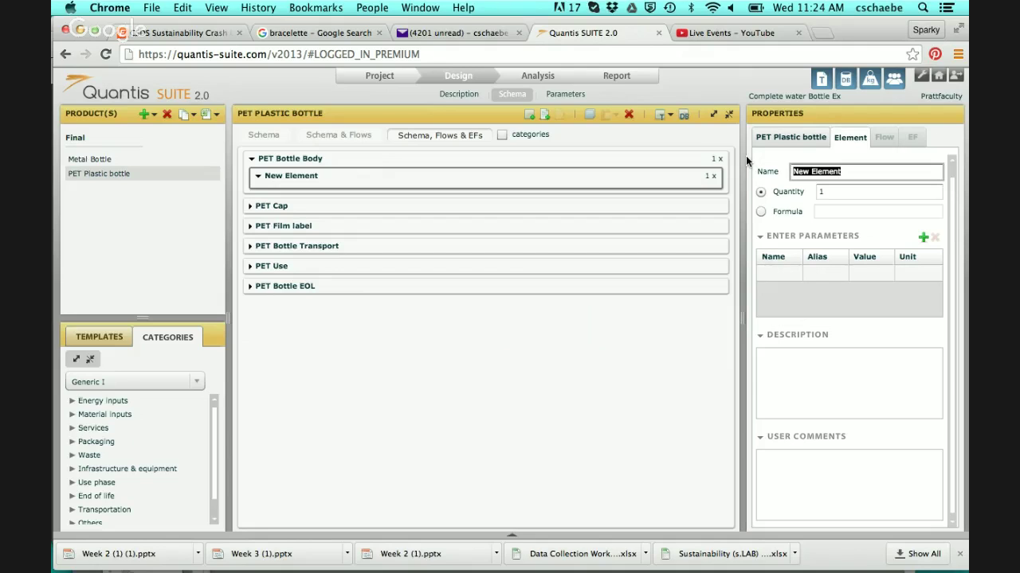
pyautogui.write('PET BODY RM')
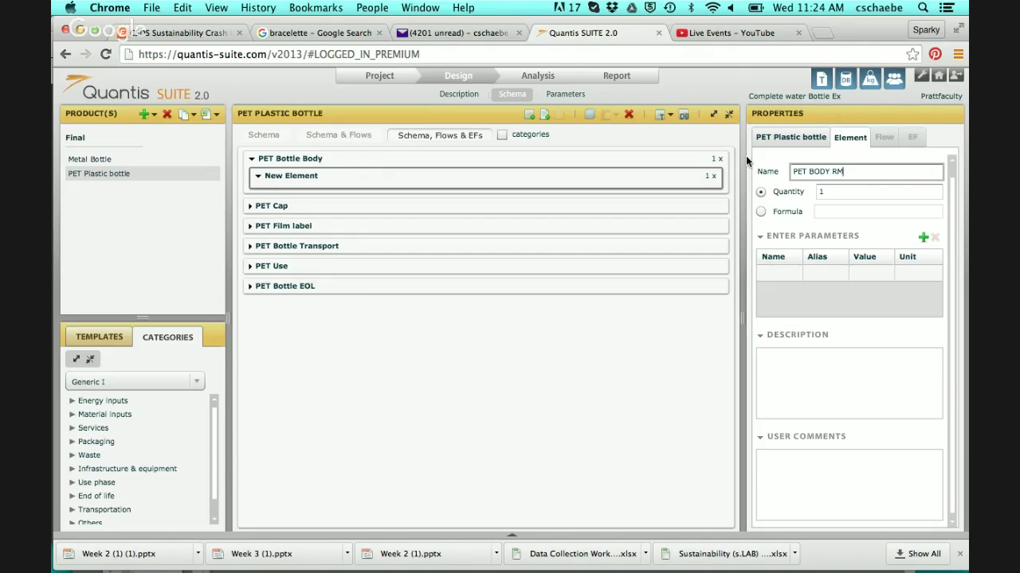
pyautogui.press('Return')
# - Add PET BODY Processing and PET BODY MANF as further sub-elements of PET Bottle Body
pyautogui.click(389, 159)
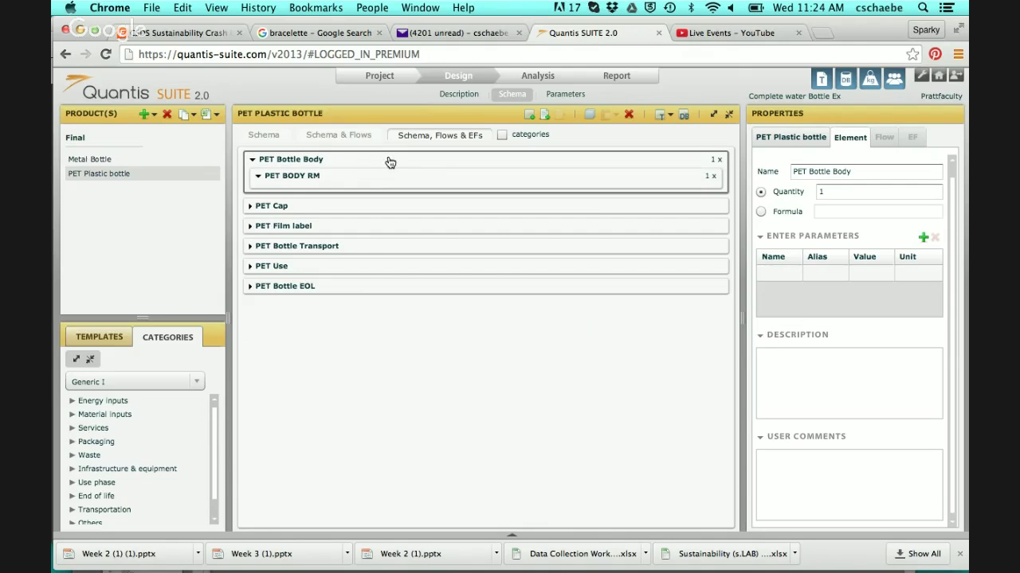
pyautogui.click(537, 116)
pyautogui.write('PET BODY')
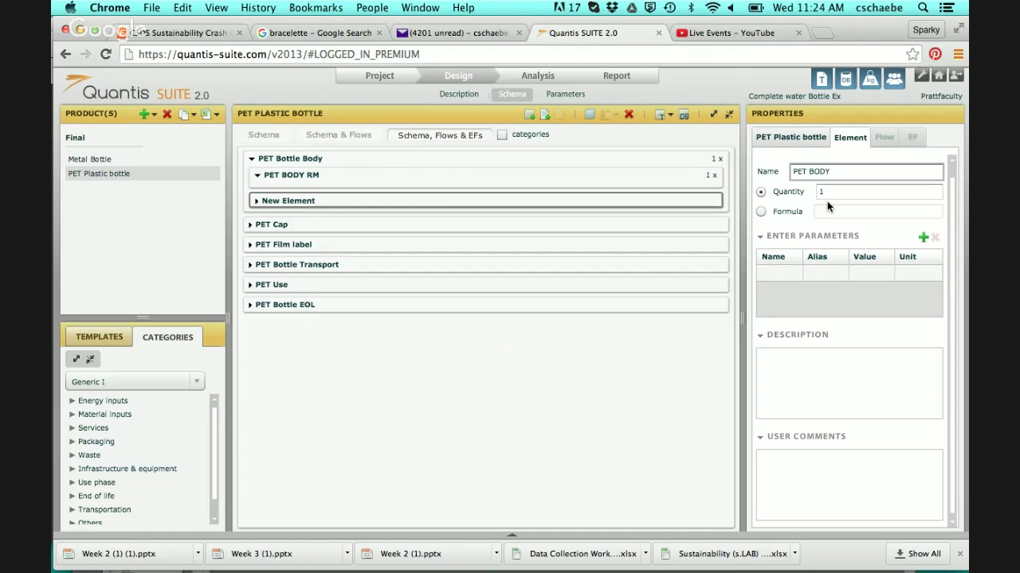
pyautogui.write('Proceessing')
pyautogui.press('Return')
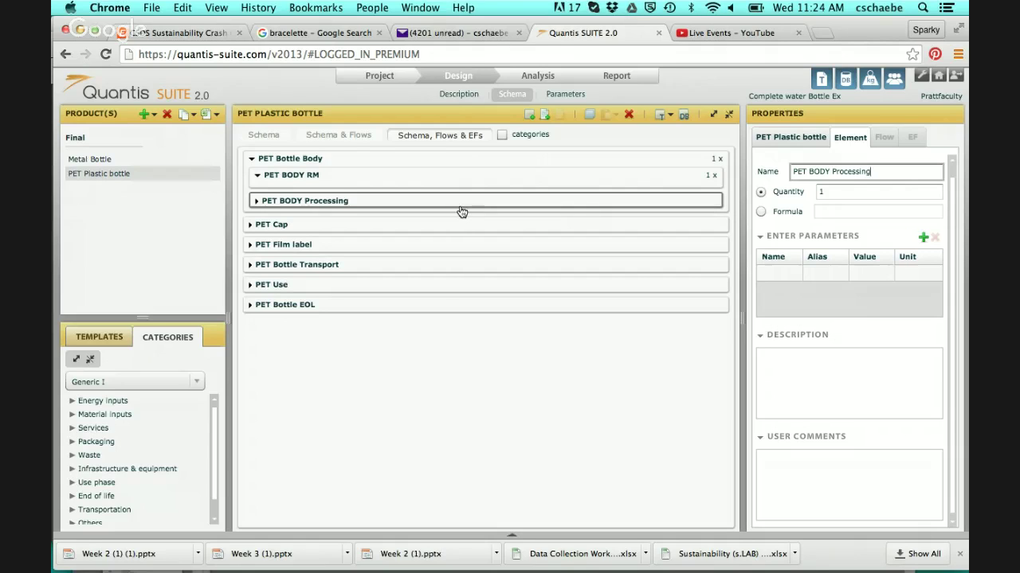
pyautogui.click(391, 159)
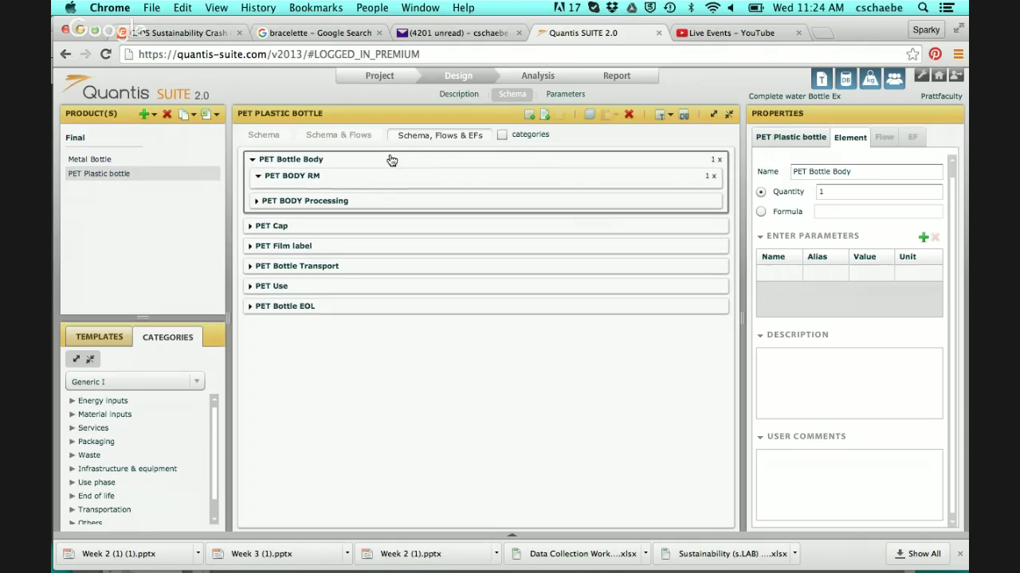
pyautogui.click(529, 115)
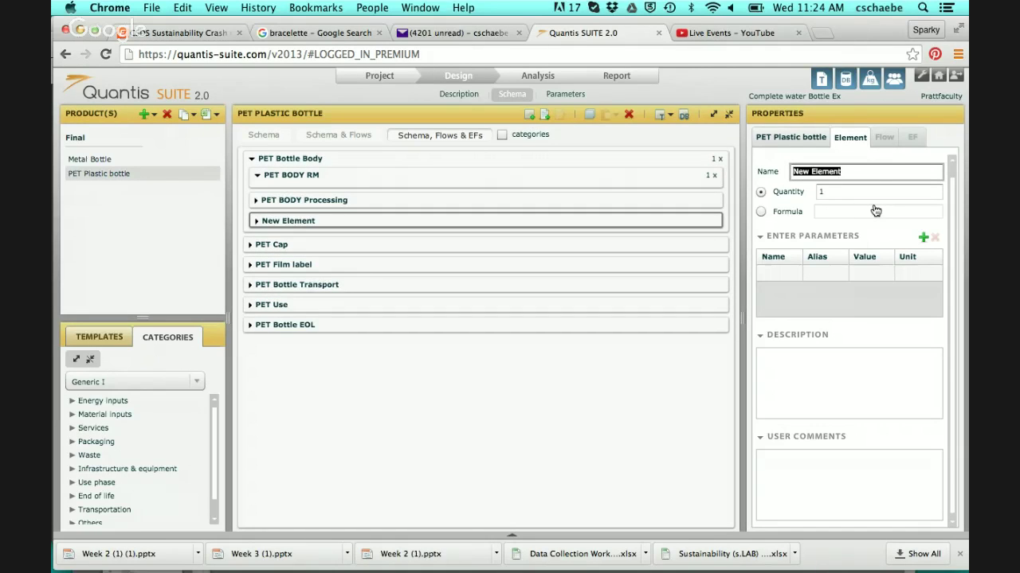
pyautogui.write('PET BOT')
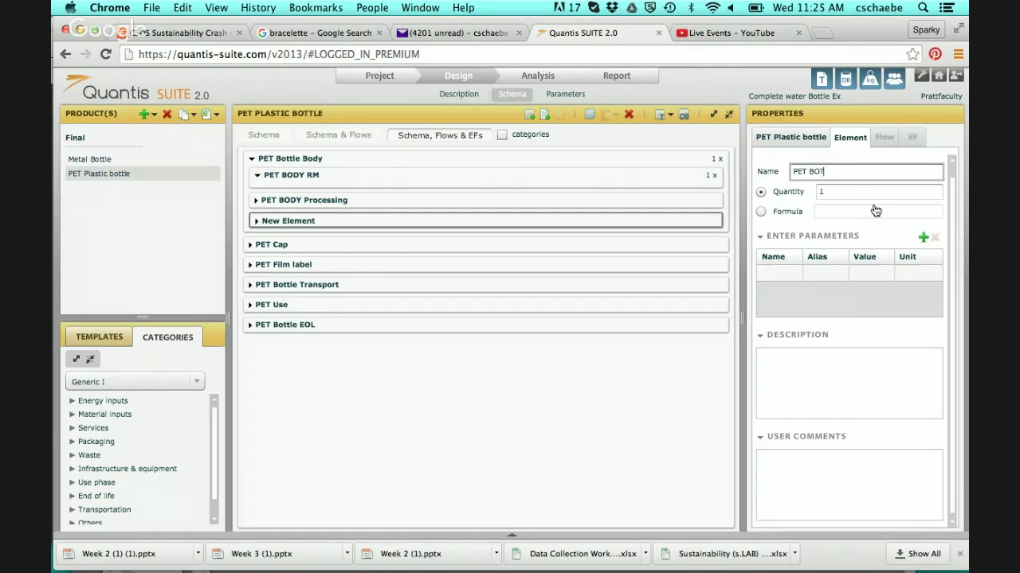
pyautogui.press('BackSpace')
pyautogui.write('DY MANF')
pyautogui.press('Return')
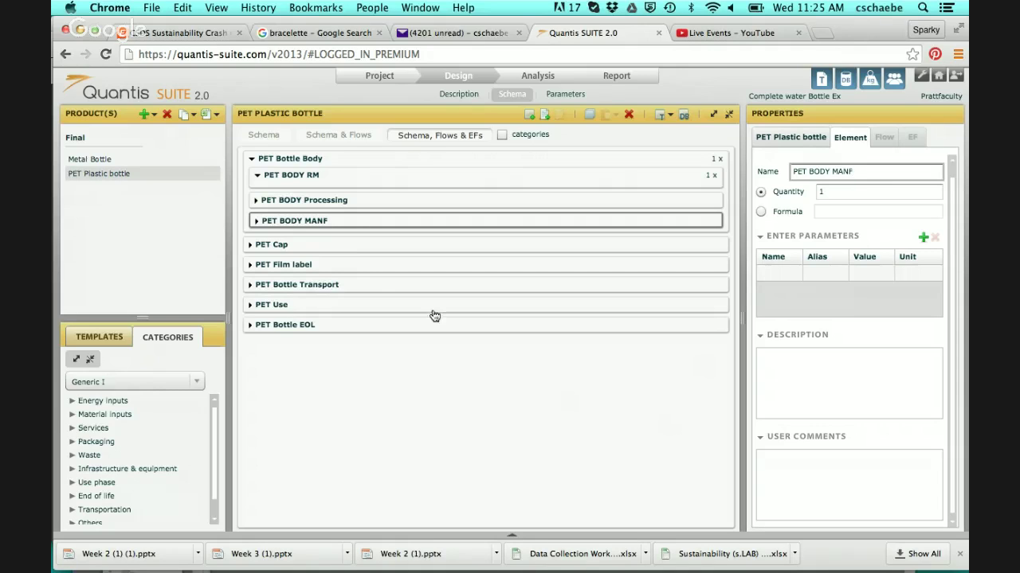
pyautogui.click(348, 249)
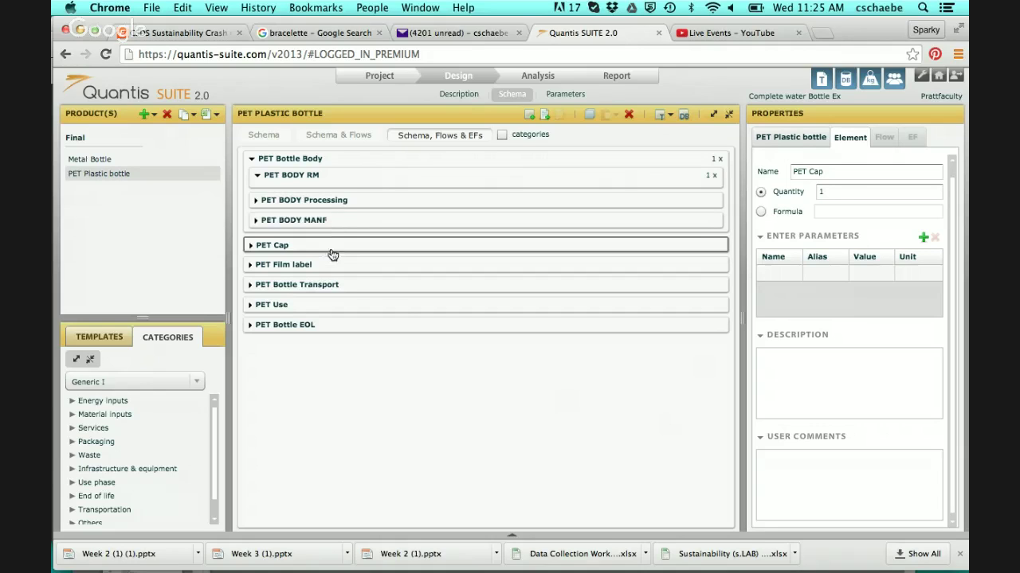
# - Create a new element, nest it under PET Cap and rename it PET CAP RM
pyautogui.click(530, 115)
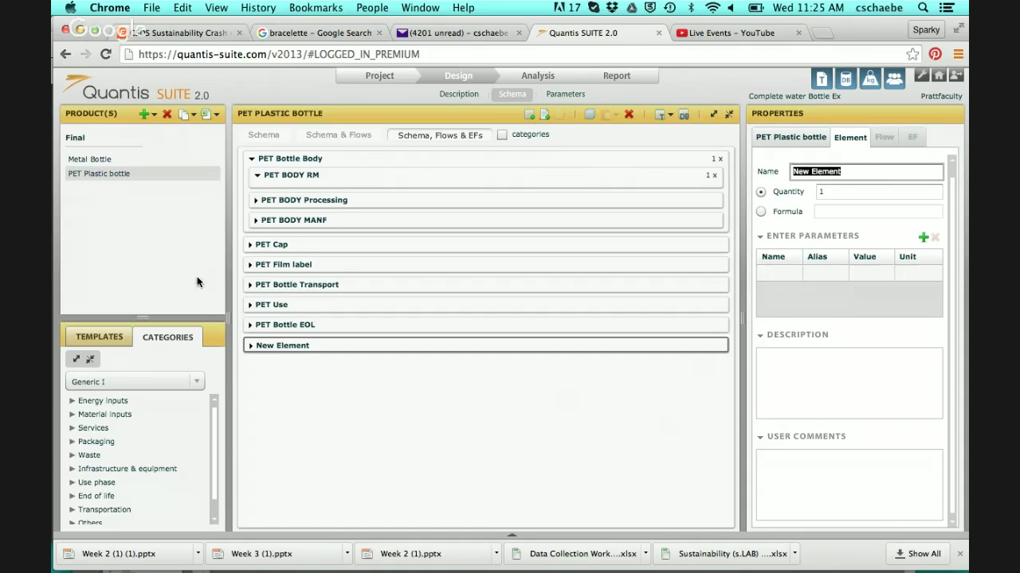
pyautogui.click(251, 245)
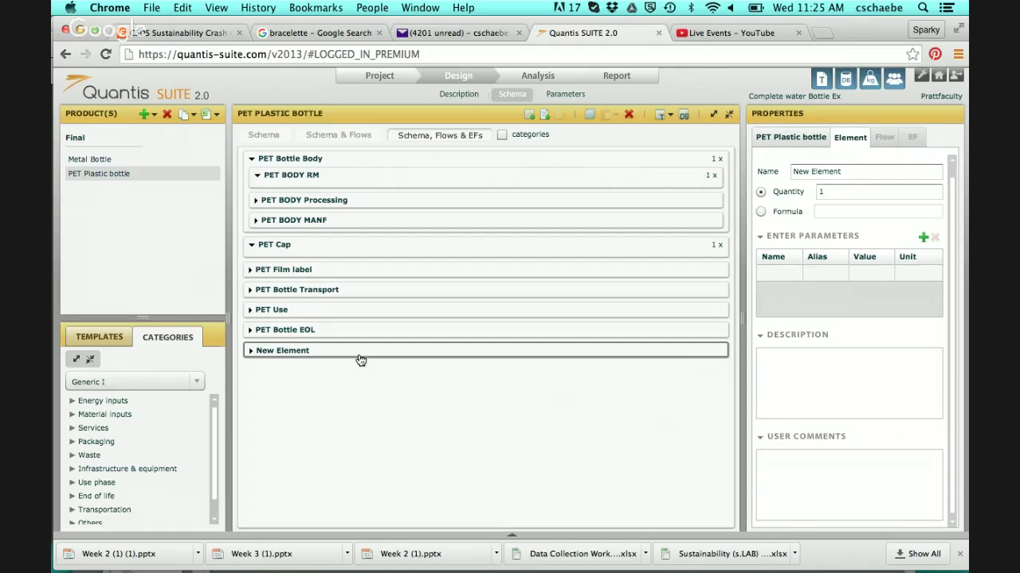
pyautogui.moveTo(360, 360); pyautogui.dragTo(351, 253)
pyautogui.click(354, 267)
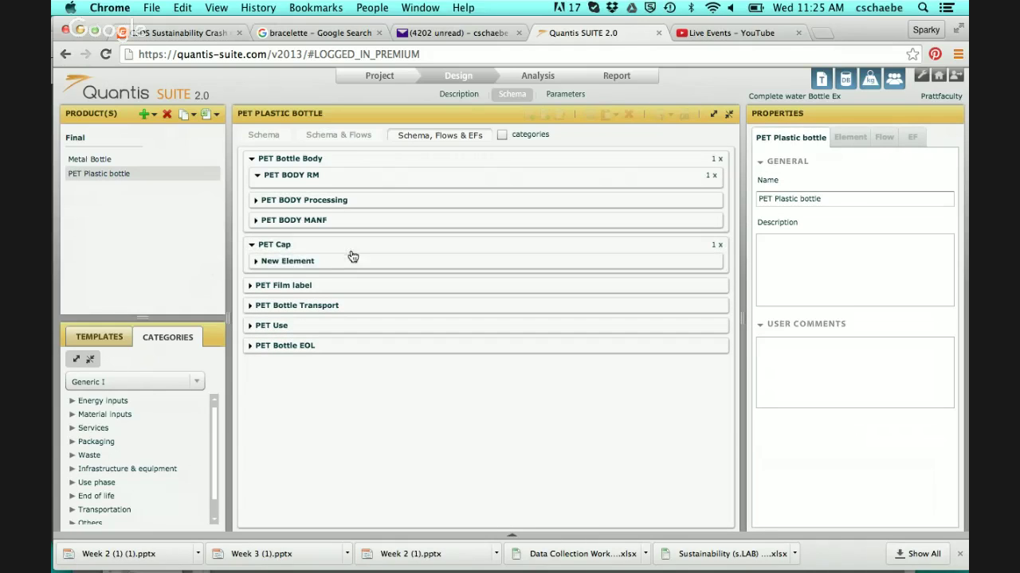
pyautogui.click(322, 264)
pyautogui.click(322, 263)
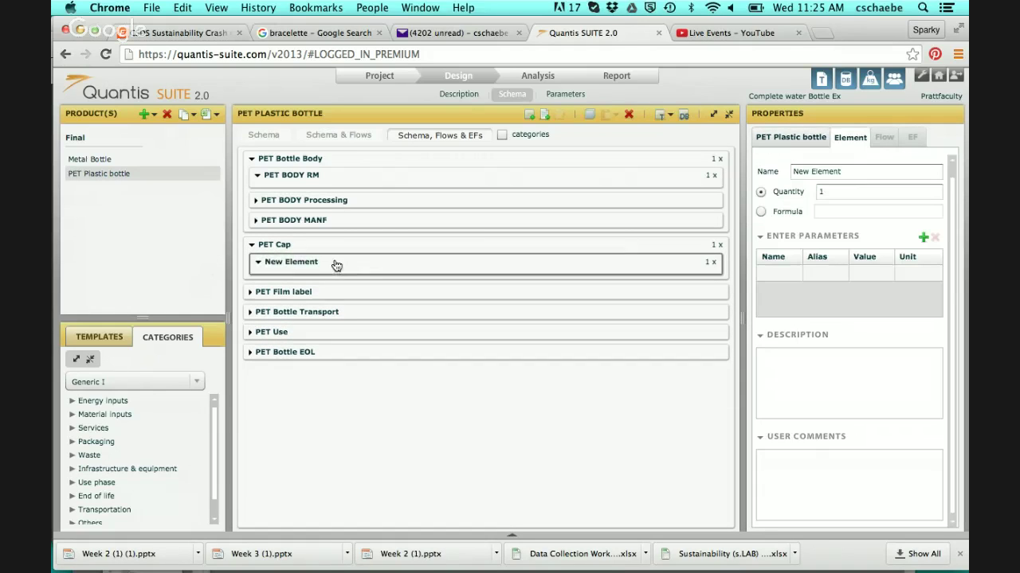
pyautogui.click(851, 174)
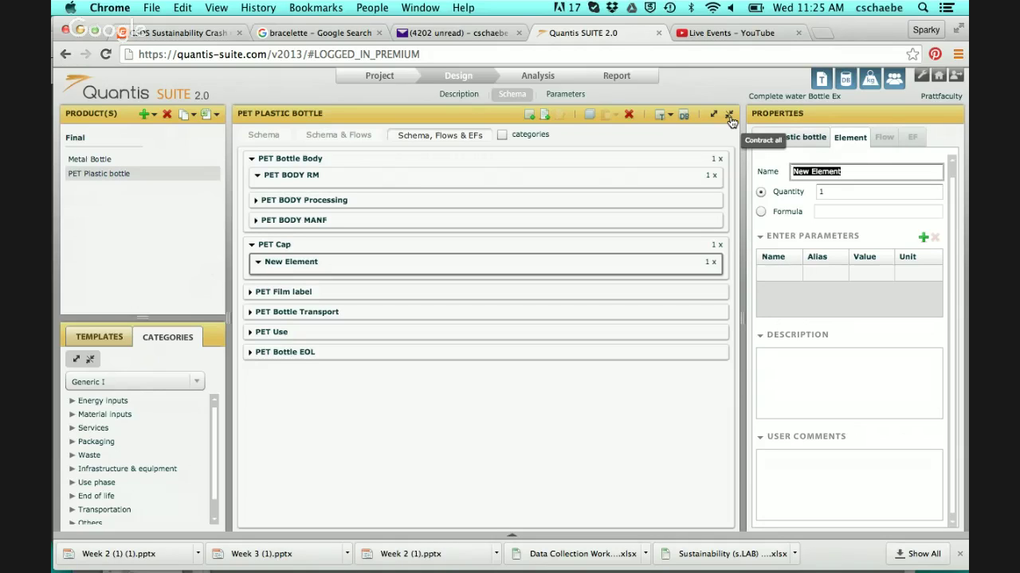
pyautogui.write('PET CAP RM')
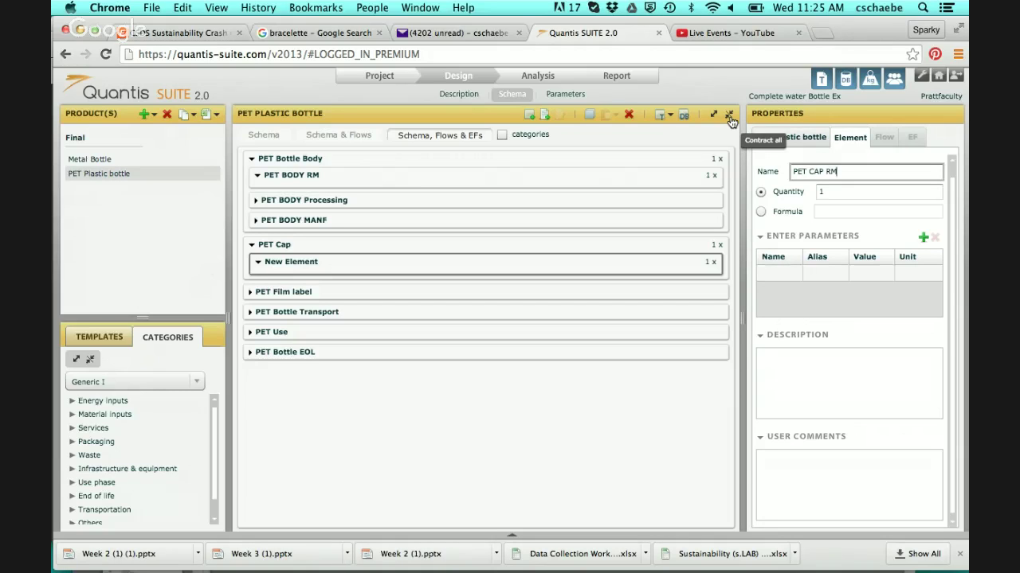
pyautogui.press('Return')
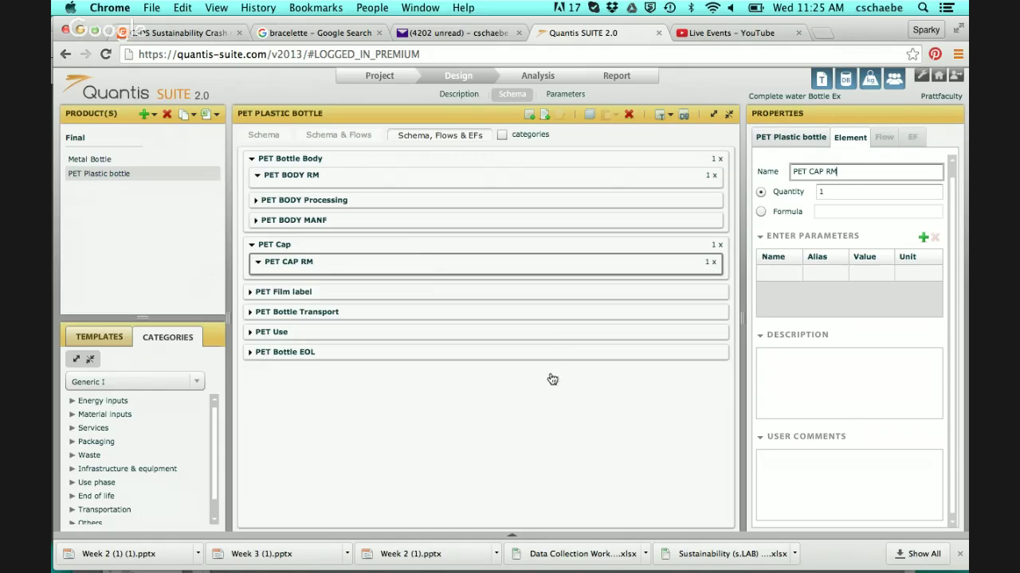
# - Add PET CAP PROC and PET CAP MANF as further elements under PET Cap
pyautogui.click(412, 245)
pyautogui.click(530, 115)
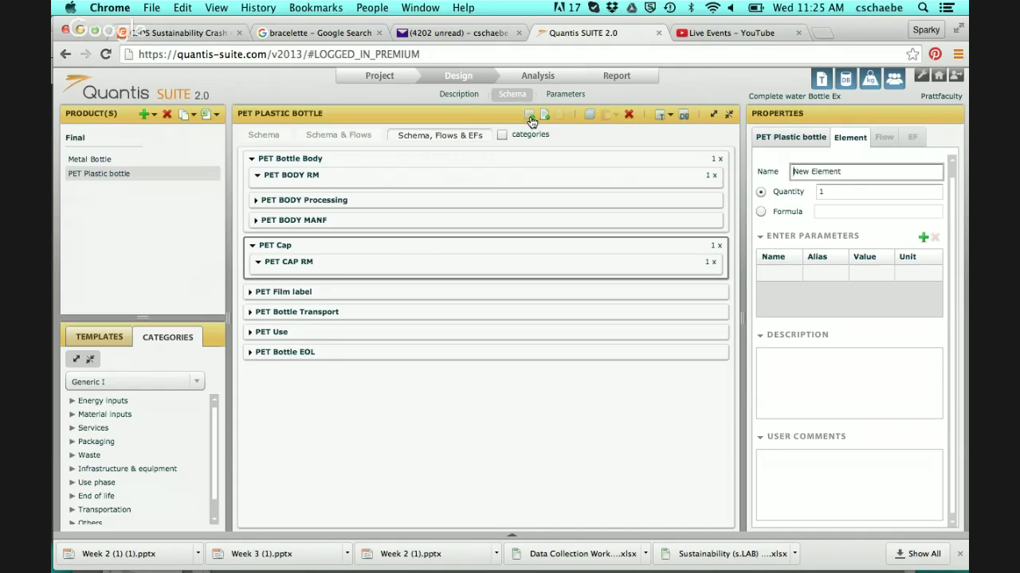
pyautogui.write('P')
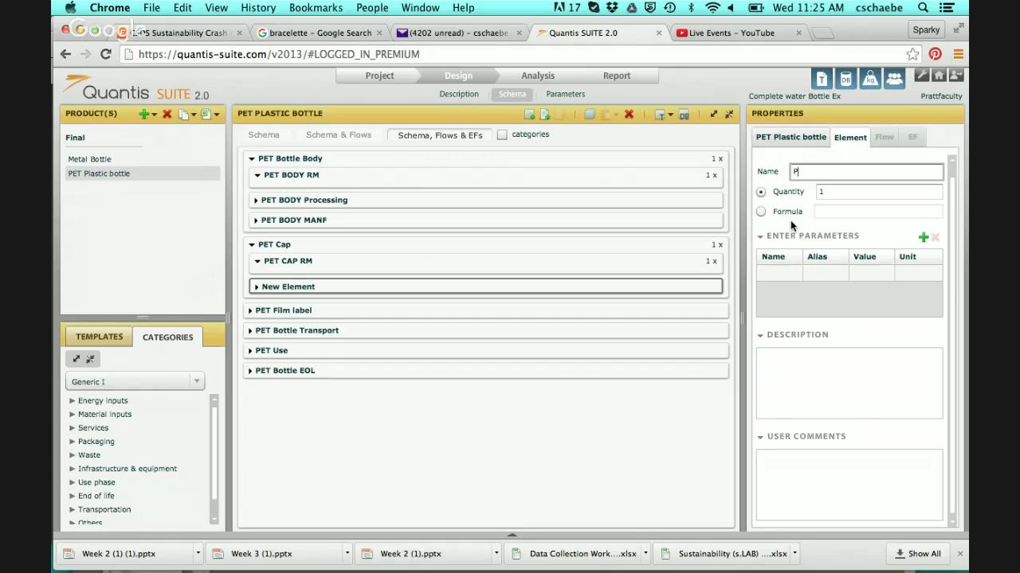
pyautogui.write('ET CAP PROC')
pyautogui.press('Return')
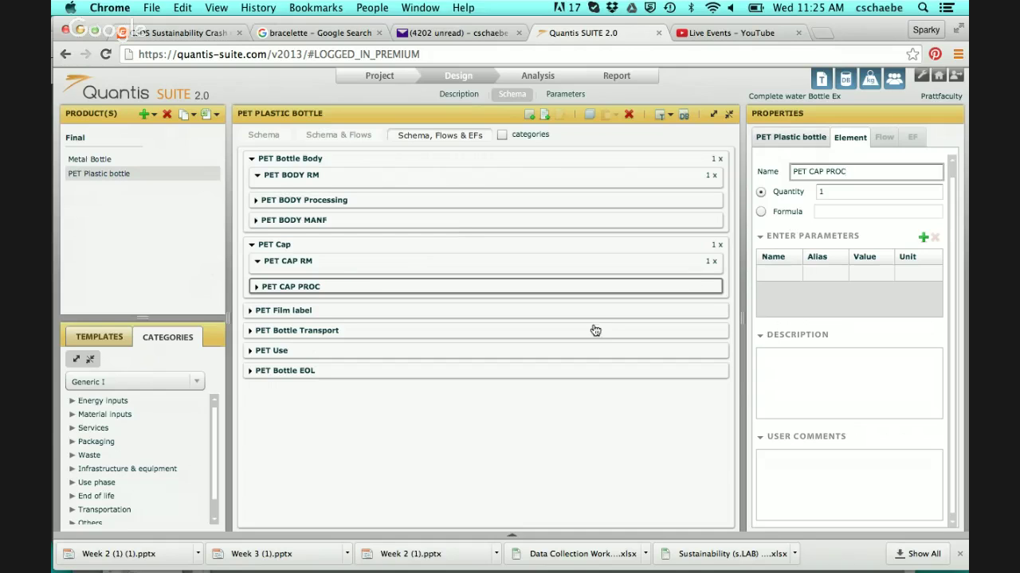
pyautogui.click(448, 245)
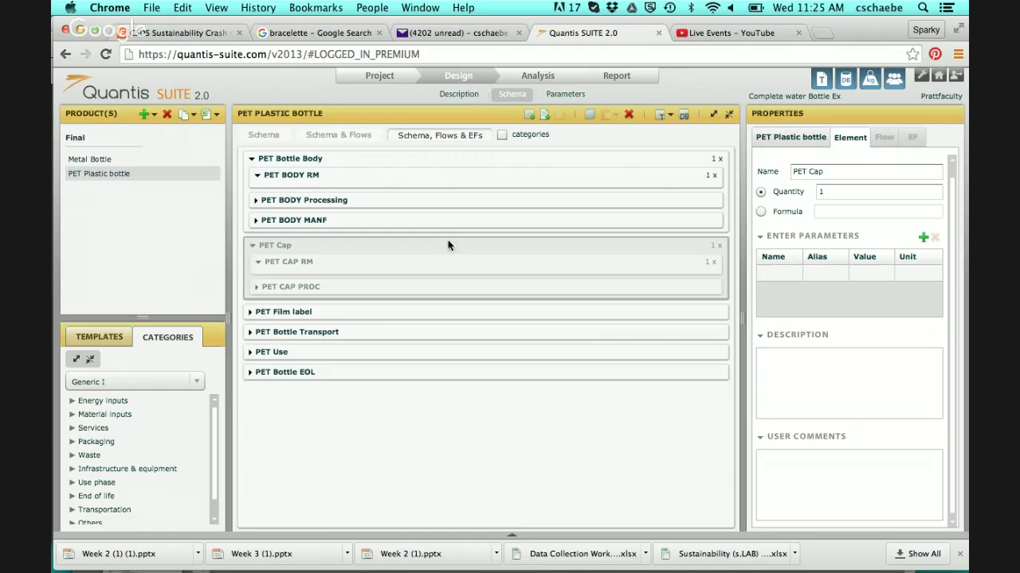
pyautogui.click(529, 116)
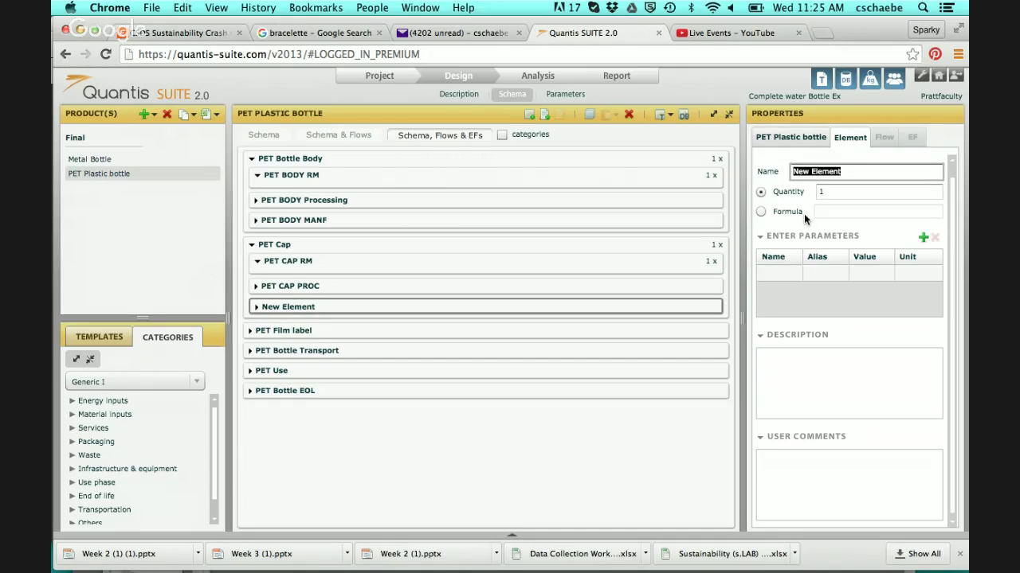
pyautogui.write('PET CAP MANF')
pyautogui.press('Return')
pyautogui.click(589, 459)
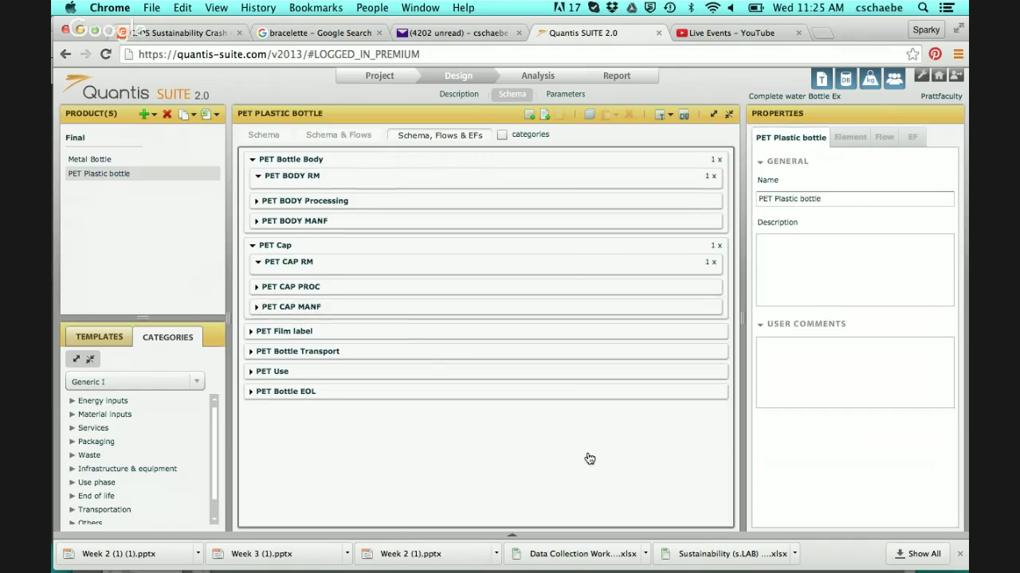
pyautogui.click(404, 334)
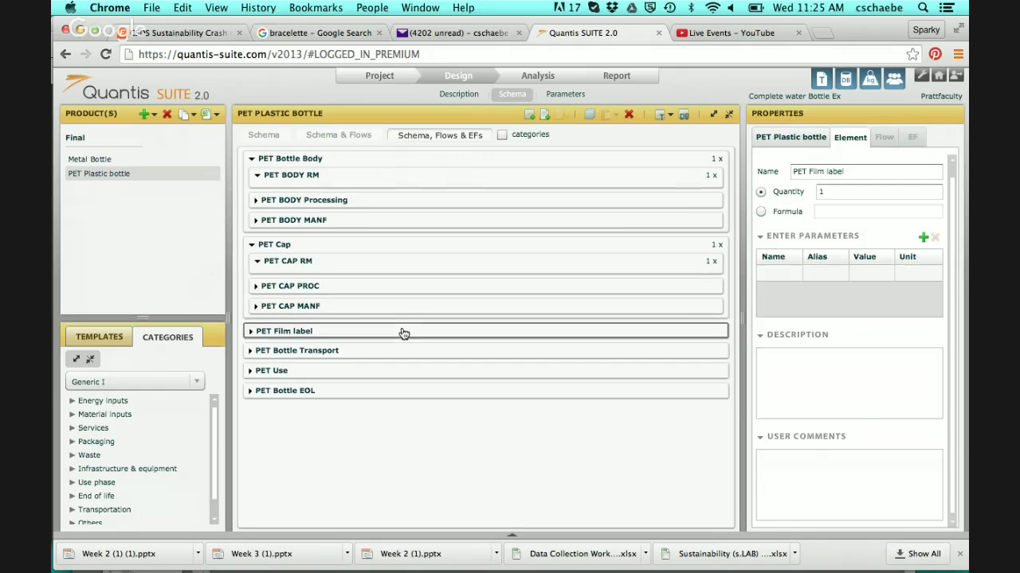
# - Add PET LABEL RM and PET LABEL PROC under the PET Film label group
pyautogui.click(251, 332)
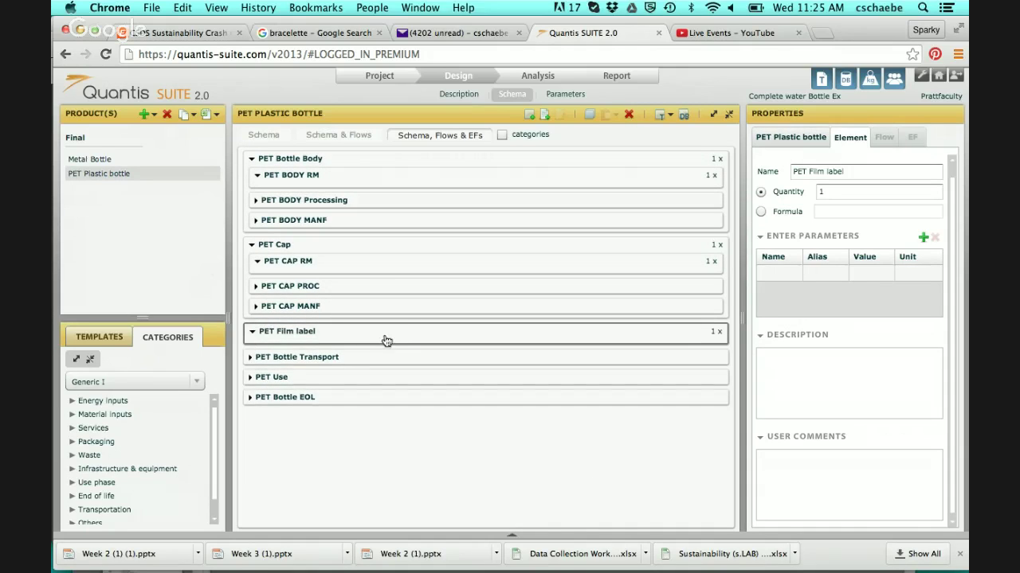
pyautogui.click(529, 115)
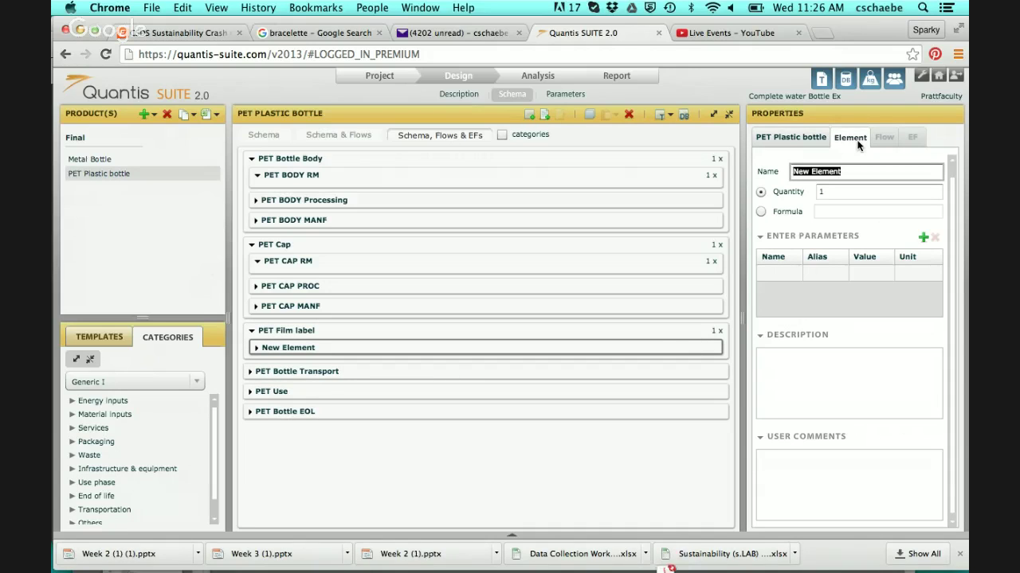
pyautogui.write('PET LAB')
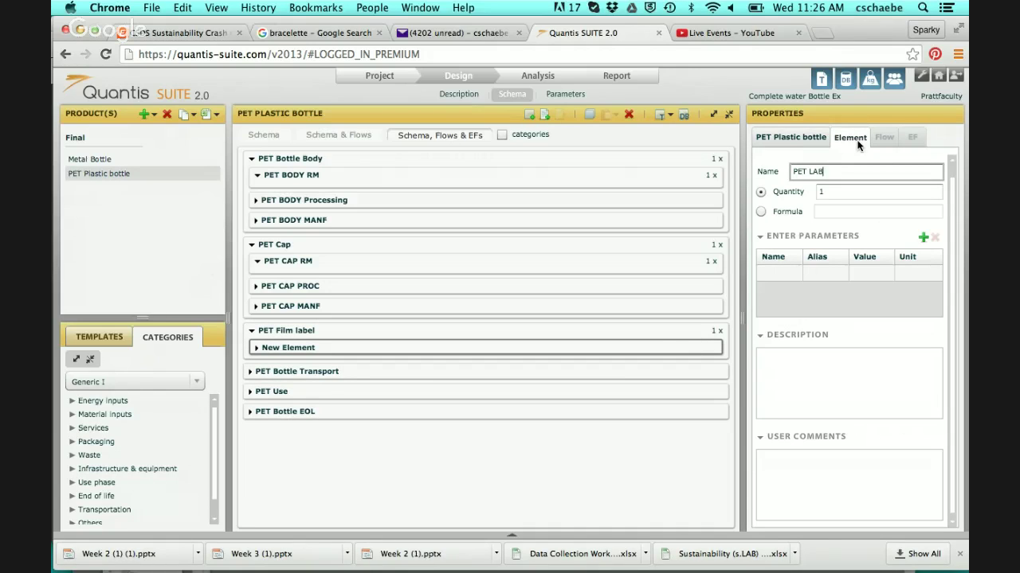
pyautogui.write('EL RM')
pyautogui.click(428, 331)
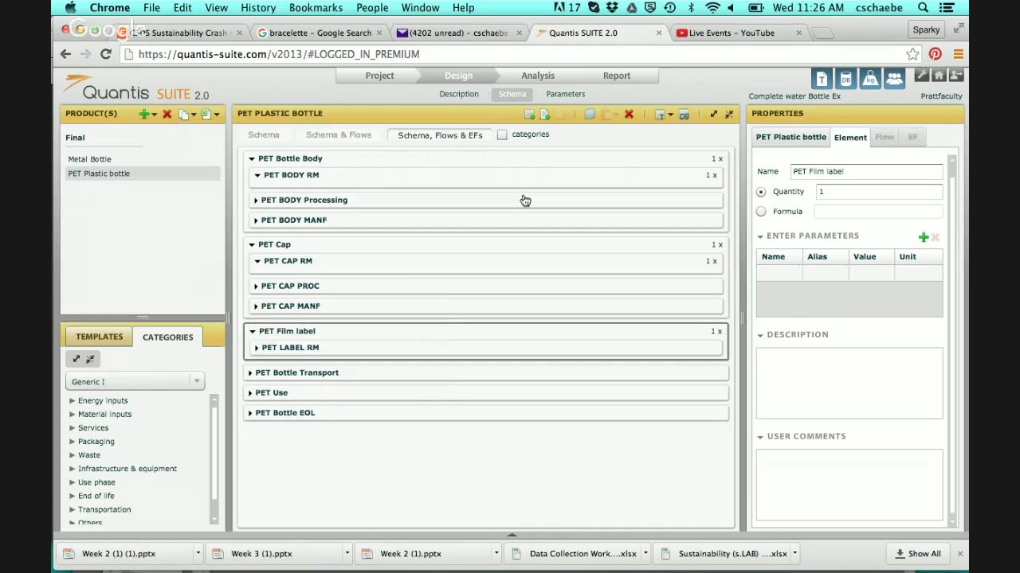
pyautogui.click(527, 119)
pyautogui.write('PET')
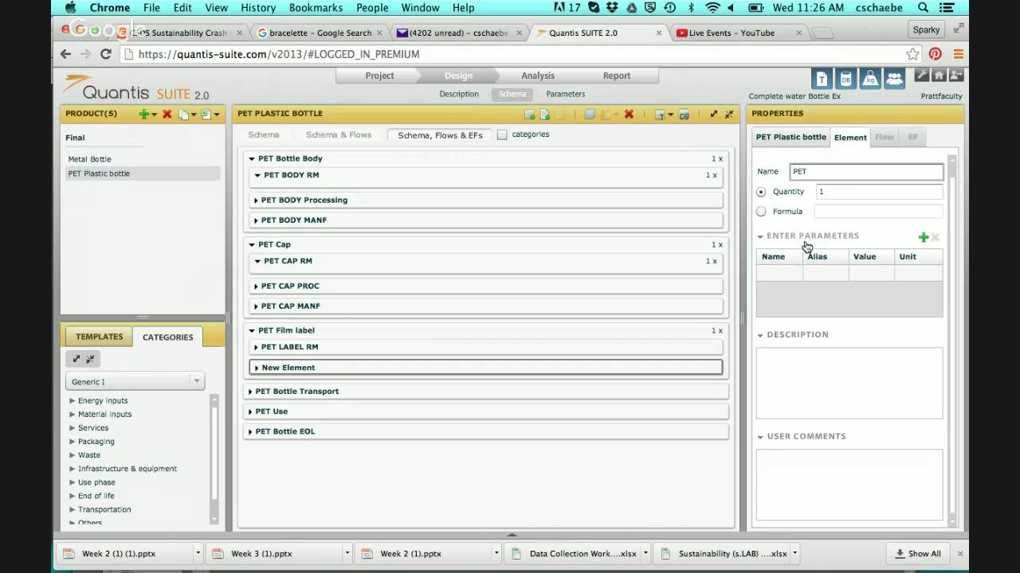
pyautogui.write(' LAbel')
pyautogui.press('BackSpace')
pyautogui.press('BackSpace')
pyautogui.write('BEL PROC')
pyautogui.press('Return')
# - Add a third PET Film label element named PET Lable MANF
pyautogui.click(363, 331)
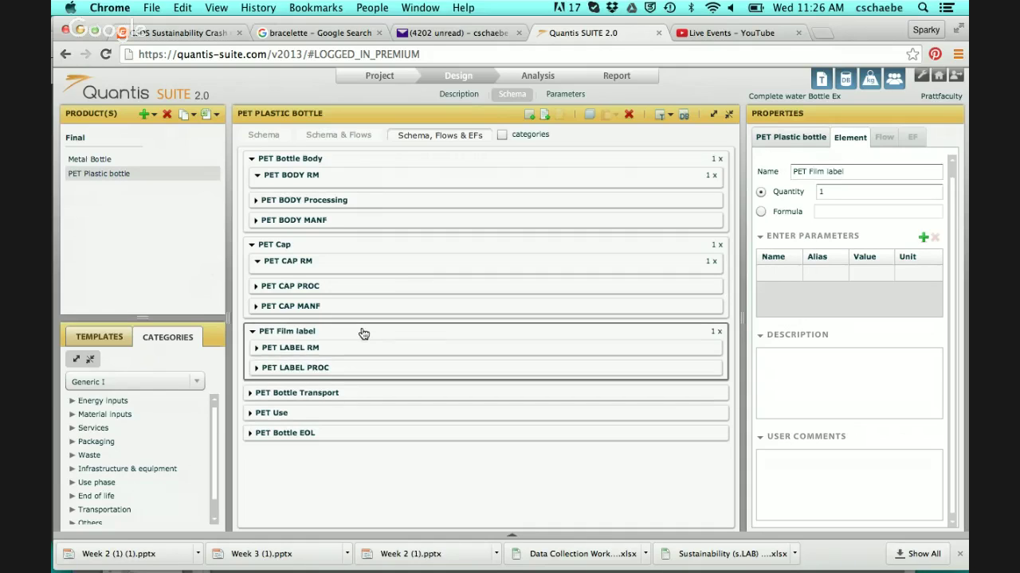
pyautogui.click(529, 115)
pyautogui.write('PET')
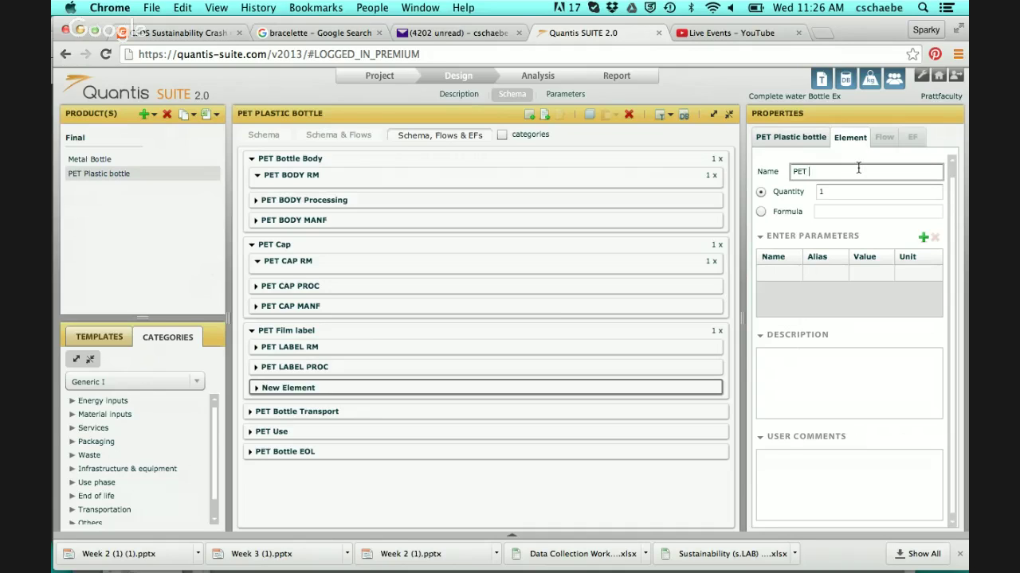
pyautogui.write(' Lable MANF')
pyautogui.press('Return')
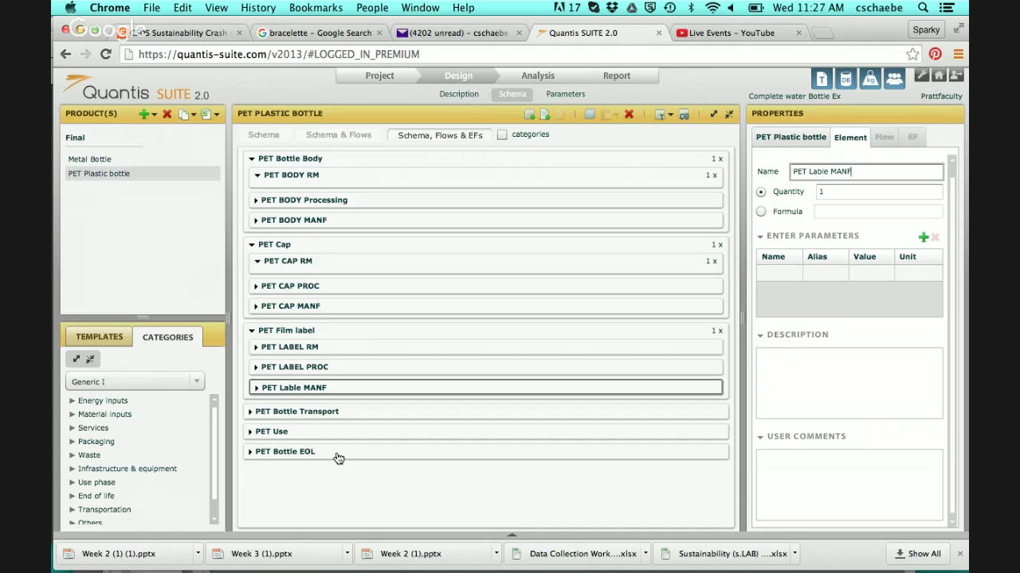
pyautogui.click(352, 486)
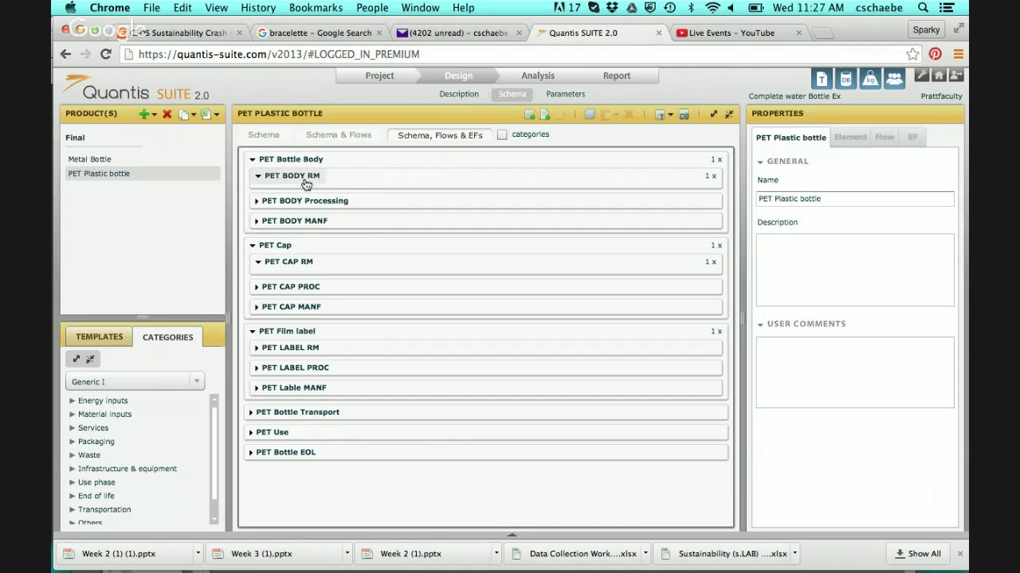
# - Drag the Plastics category from Material inputs onto the PET BODY RM element
pyautogui.click(362, 184)
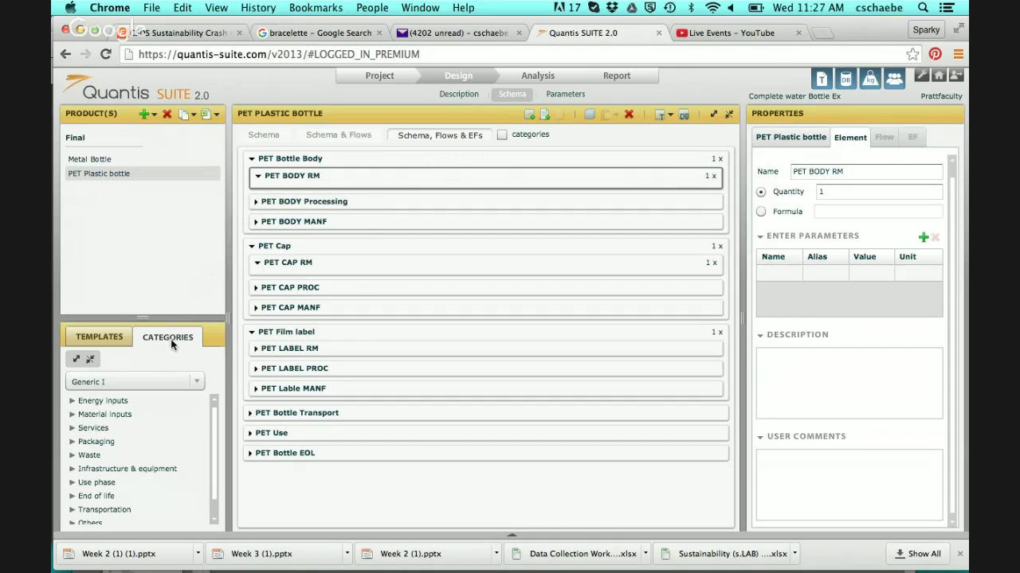
pyautogui.click(99, 338)
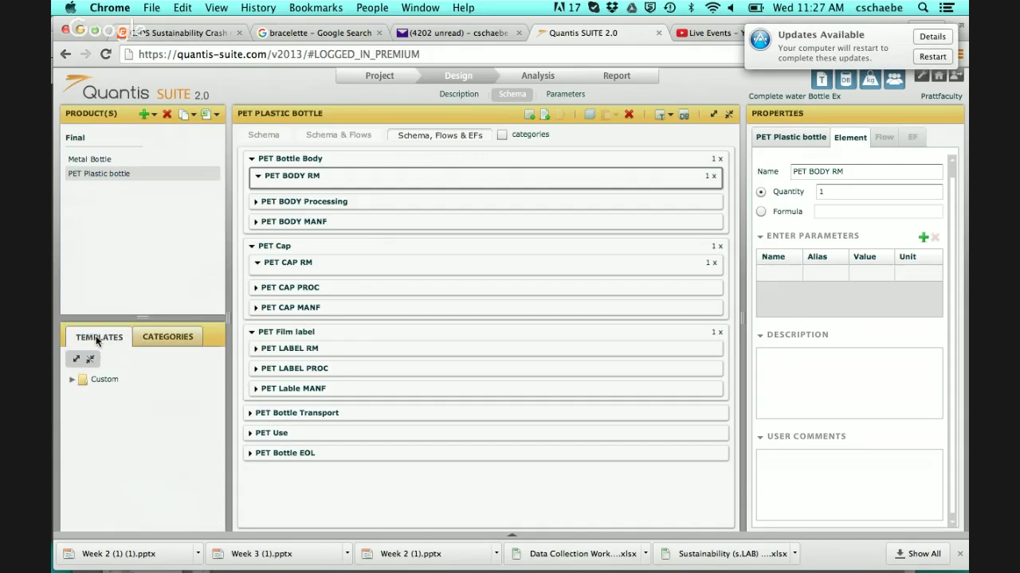
pyautogui.click(157, 337)
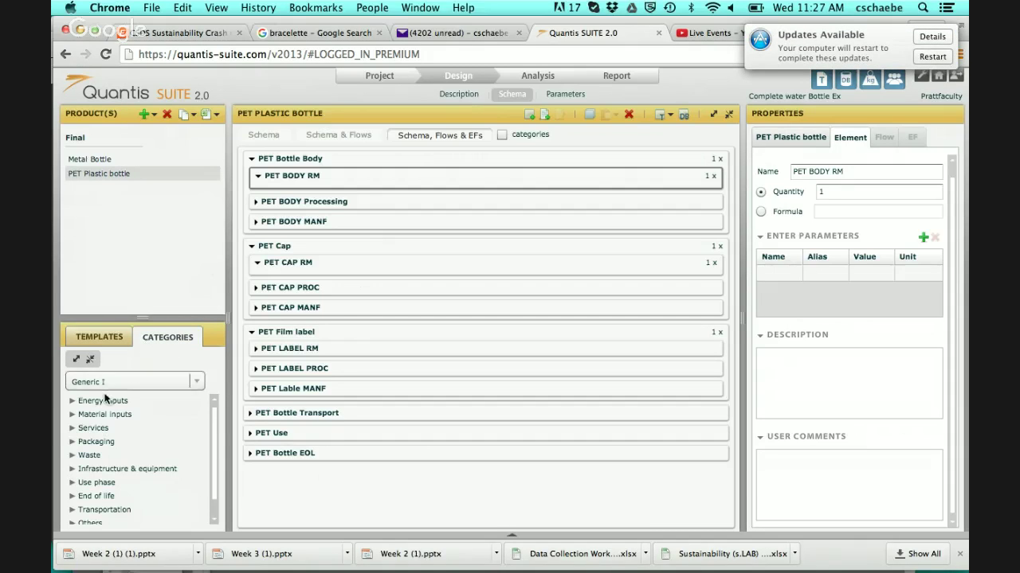
pyautogui.click(73, 414)
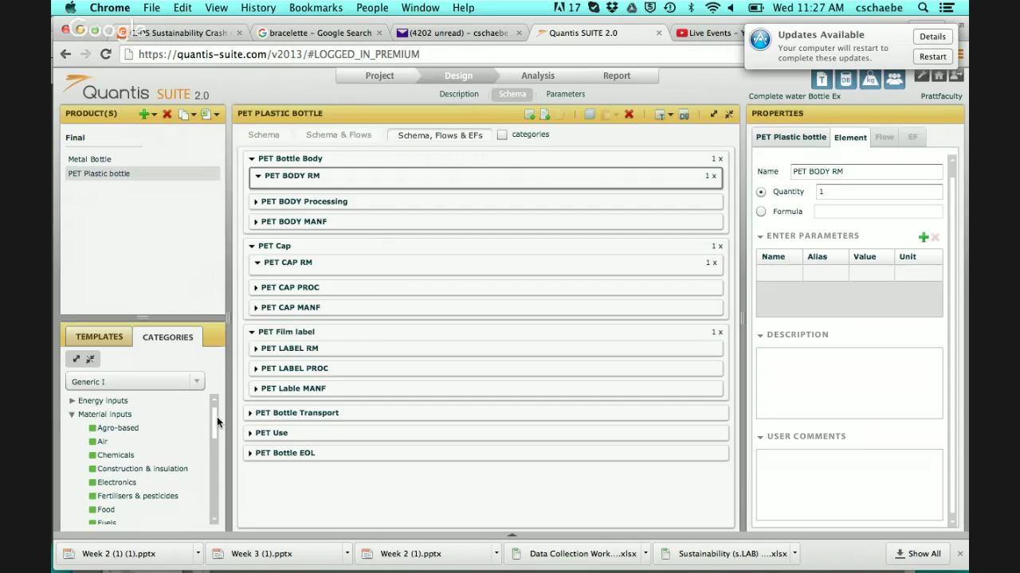
pyautogui.moveTo(216, 422); pyautogui.dragTo(217, 446)
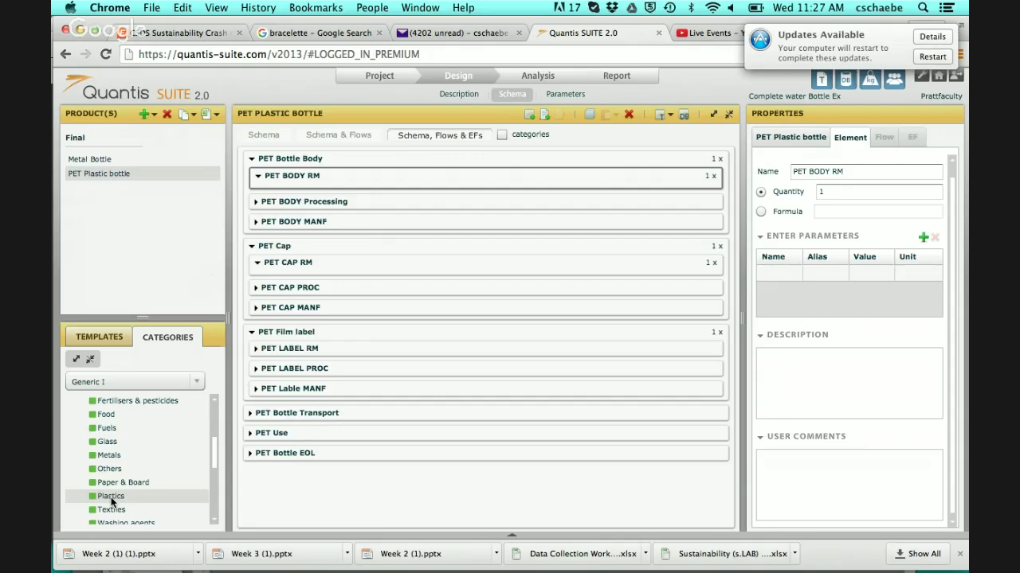
pyautogui.moveTo(111, 497); pyautogui.dragTo(372, 187)
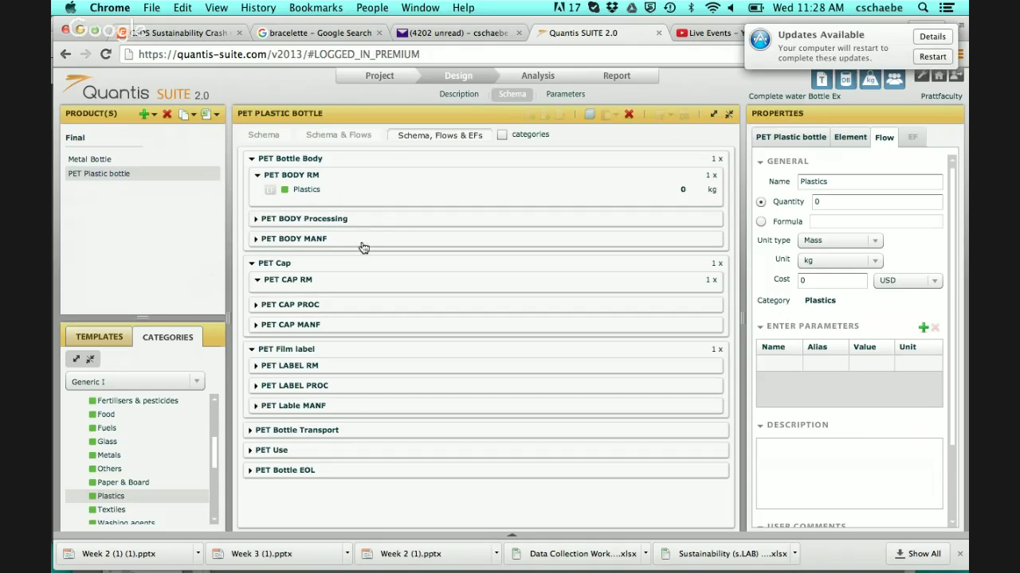
# - Rename the Plastics flow under PET BODY RM to PET BODY RM
pyautogui.click(312, 197)
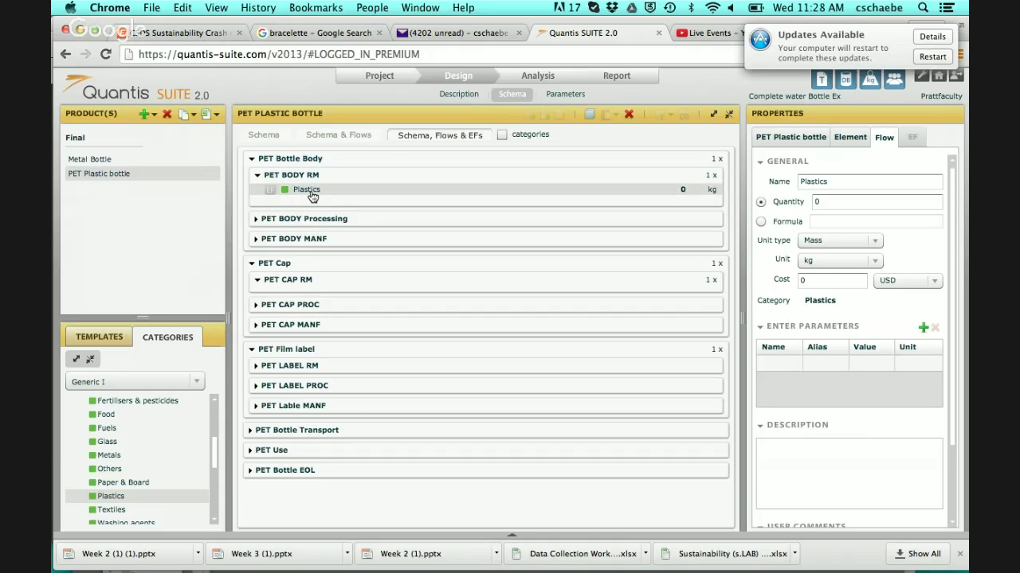
pyautogui.doubleClick(836, 181)
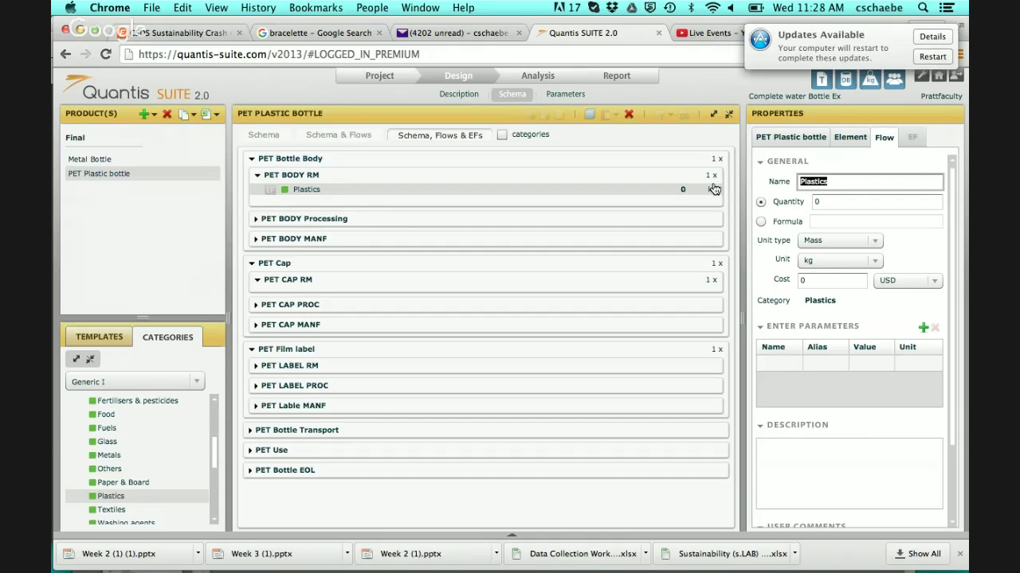
pyautogui.write('PET BODY RM')
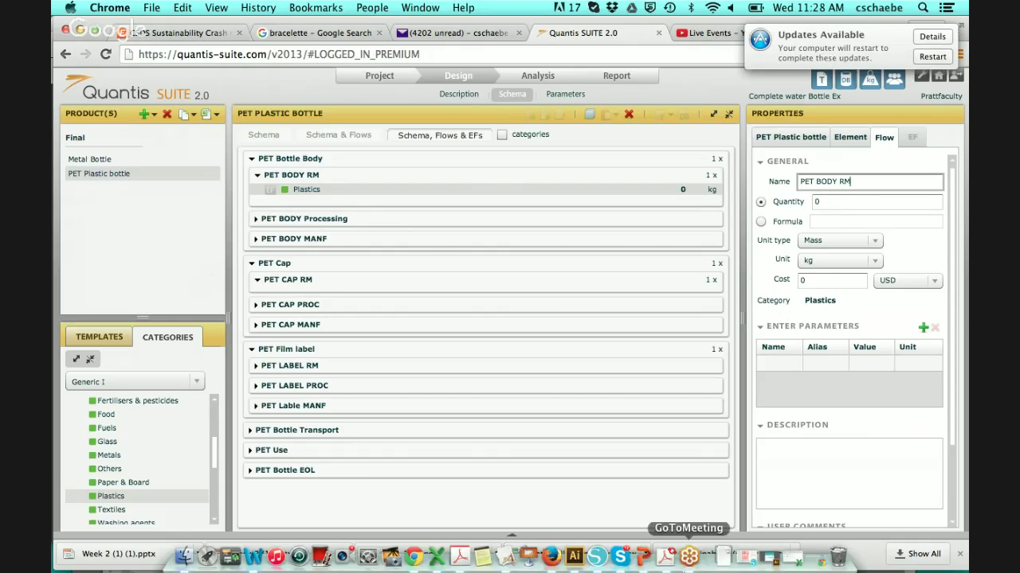
# - Look up the bottle's 9.2 g amount on PowerPoint's Plastic Bottle slide
pyautogui.moveTo(683, 556)
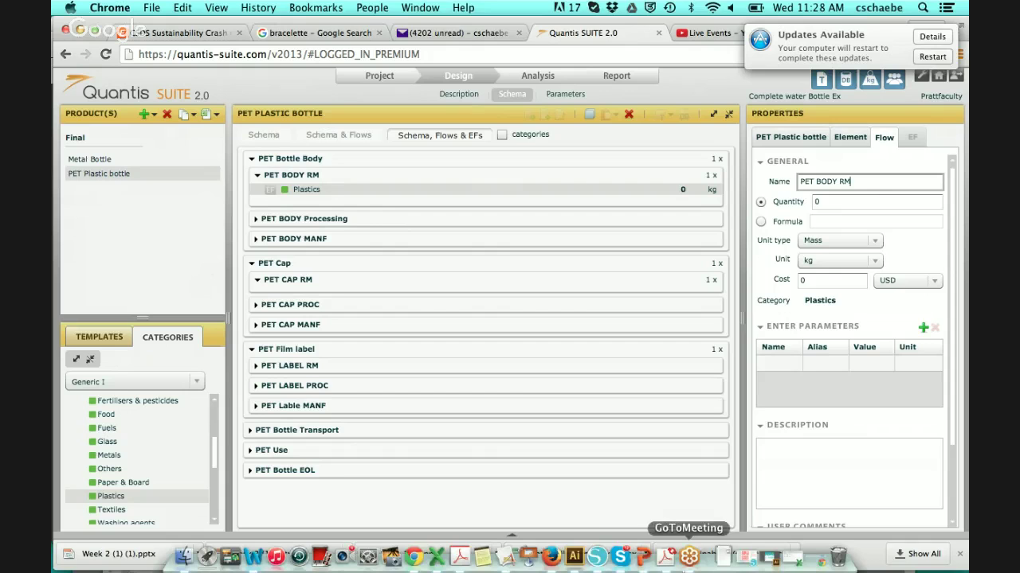
pyautogui.click(643, 558)
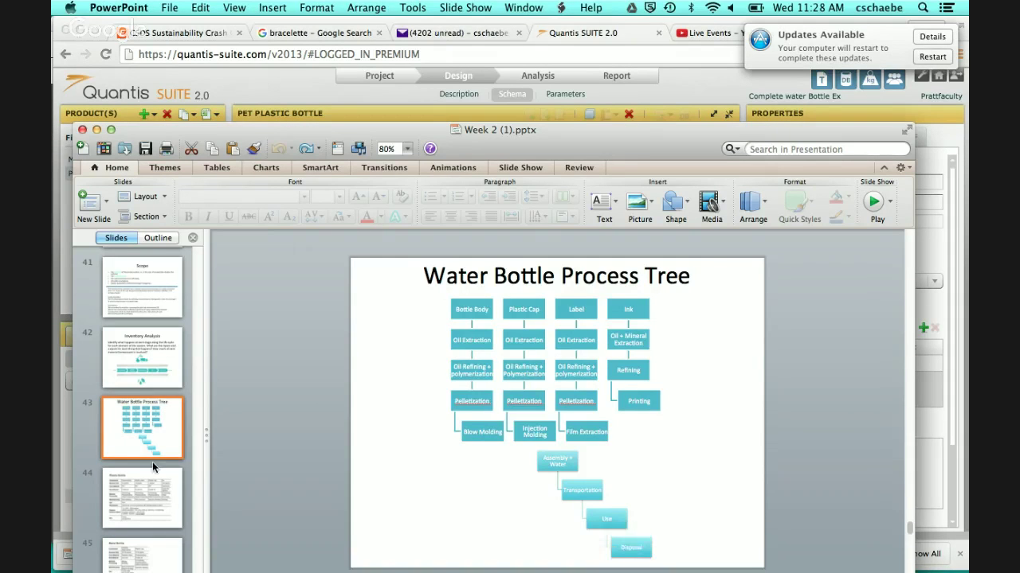
pyautogui.click(150, 498)
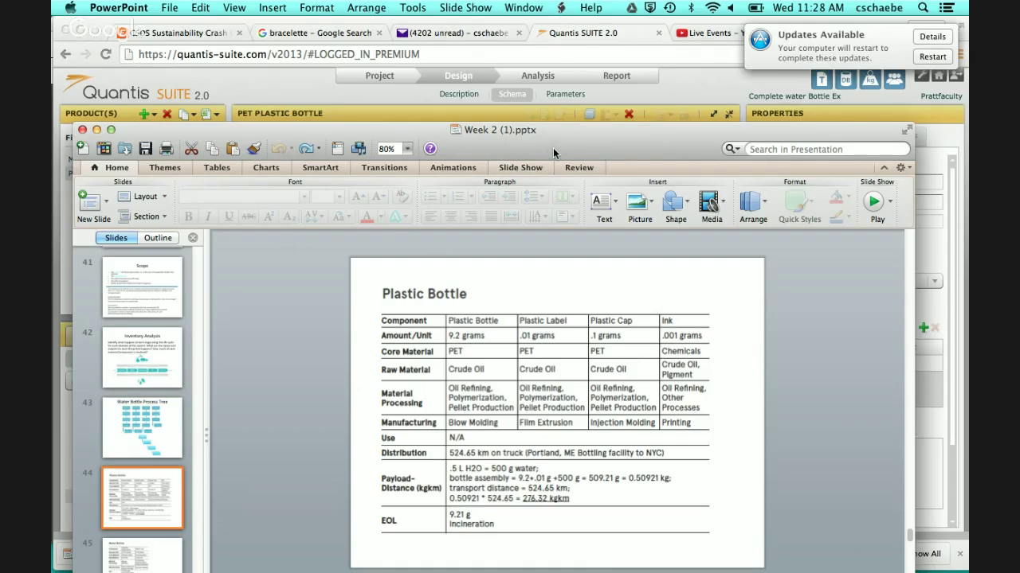
pyautogui.moveTo(552, 148); pyautogui.dragTo(542, 78)
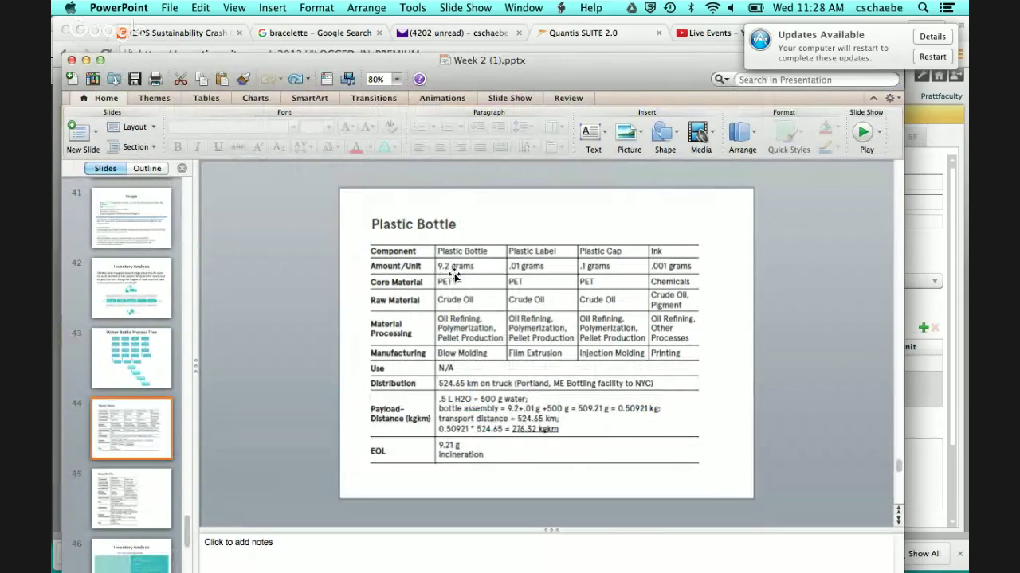
pyautogui.click(925, 253)
pyautogui.click(820, 201)
# - Set the PET BODY RM flow quantity to 9.2 g
pyautogui.write('9')
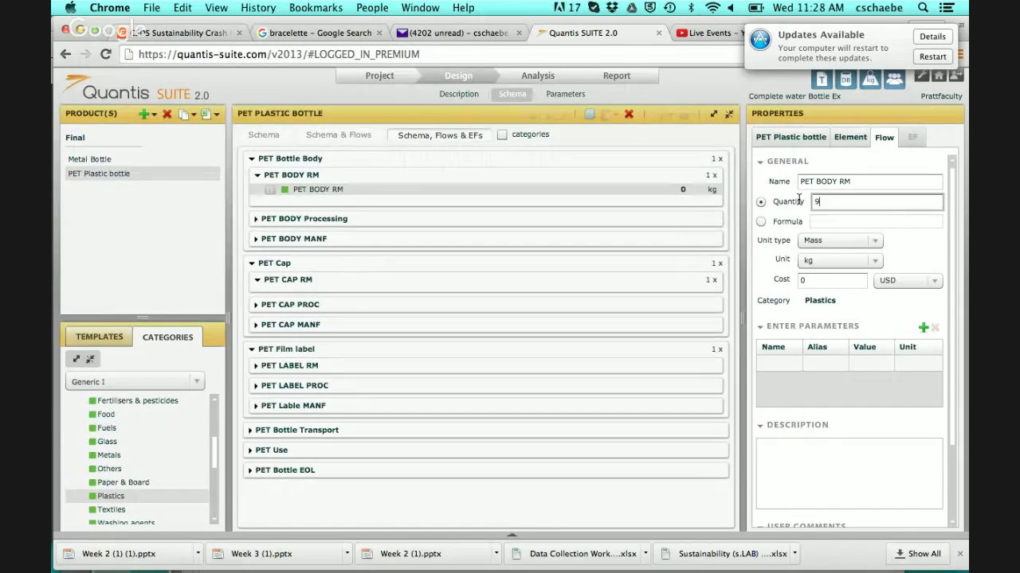
pyautogui.write('.2')
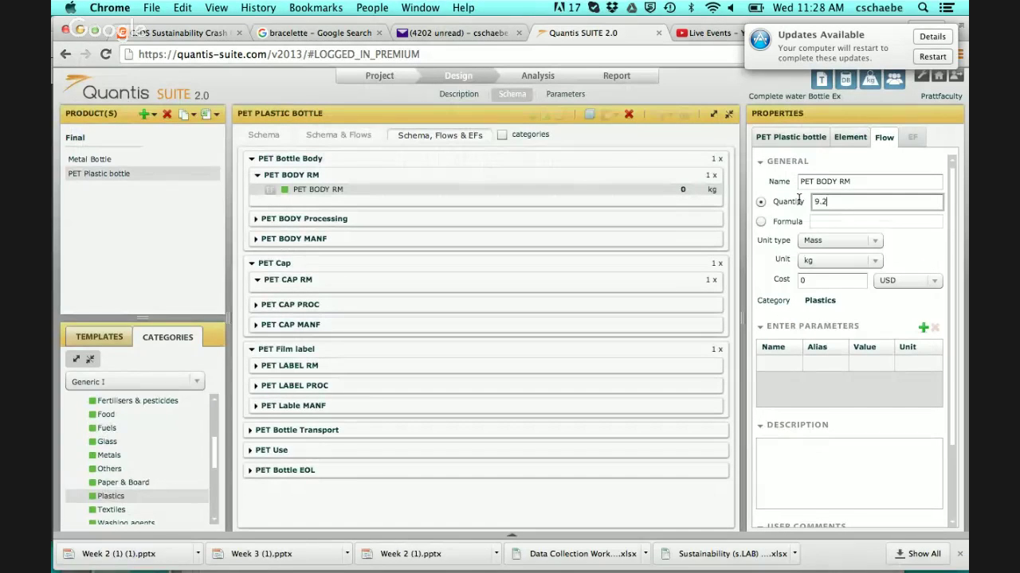
pyautogui.click(873, 263)
pyautogui.click(836, 275)
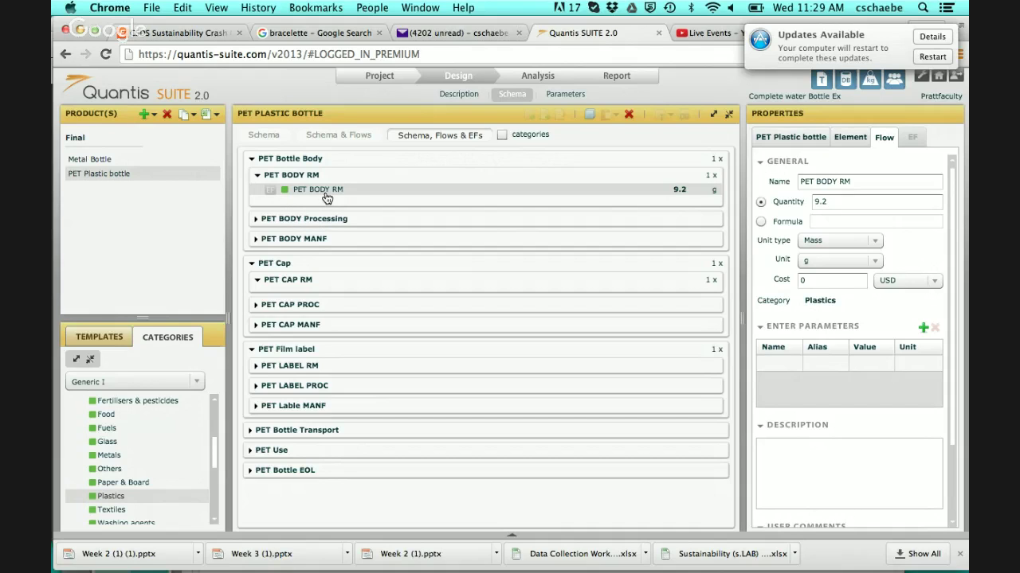
# - Attach the bottle-grade PET granulate factor to PET BODY RM via the polymers final-products filter
pyautogui.click(270, 192)
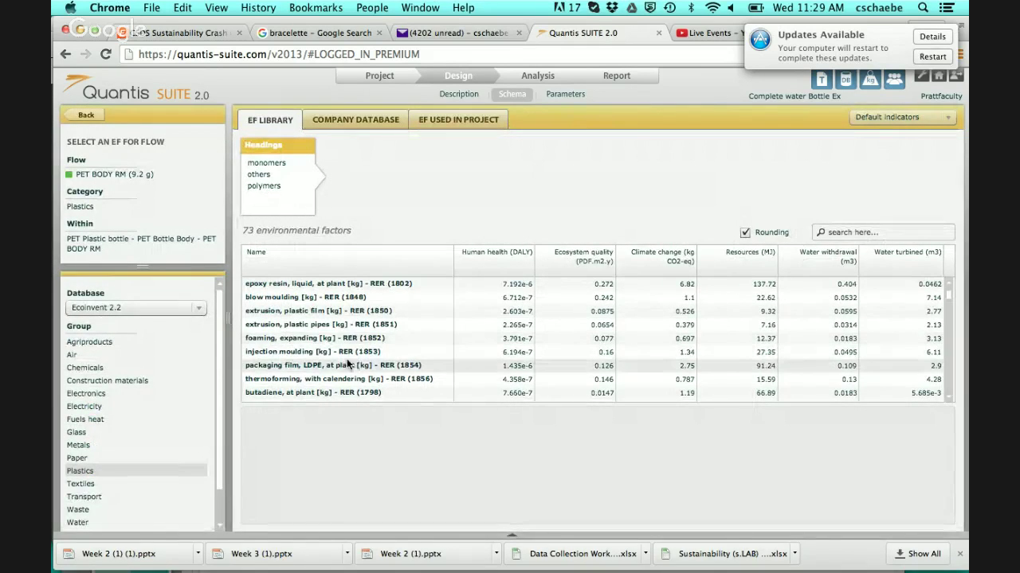
pyautogui.moveTo(947, 295)
pyautogui.mouseDown()
pyautogui.moveTo(947, 393)
pyautogui.moveTo(954, 288)
pyautogui.moveTo(945, 398)
pyautogui.moveTo(948, 285)
pyautogui.mouseUp()
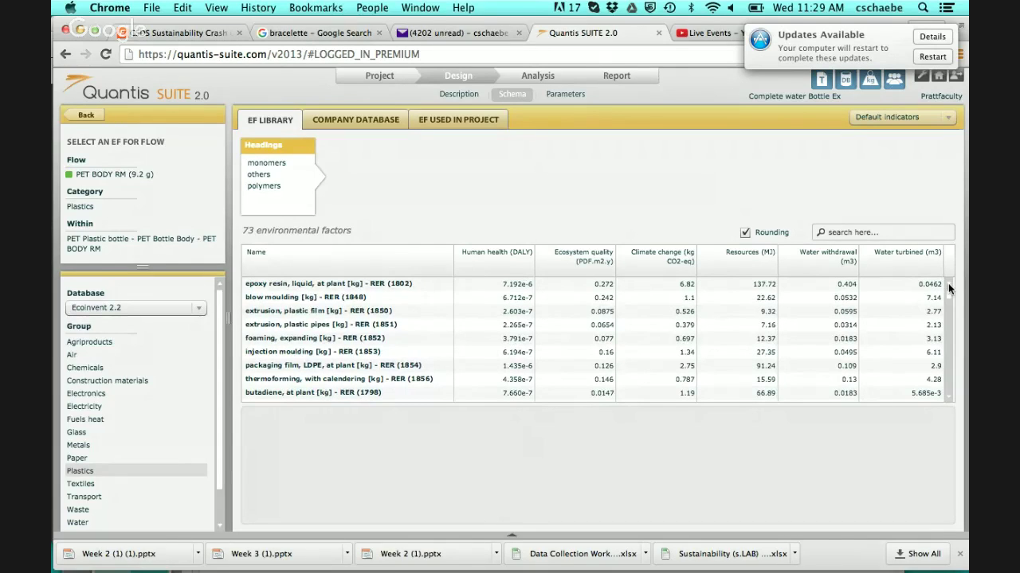
pyautogui.click(257, 185)
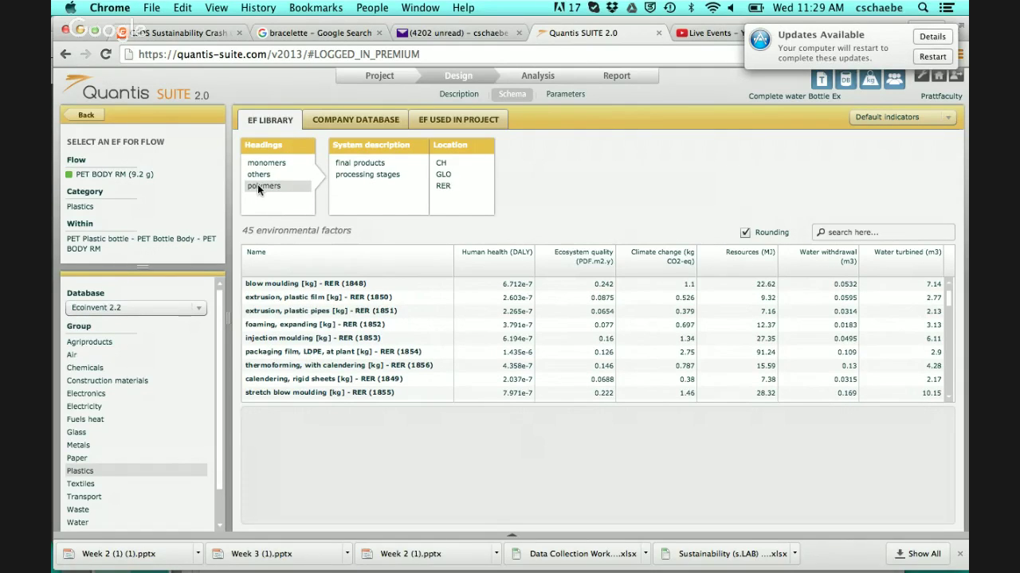
pyautogui.click(354, 163)
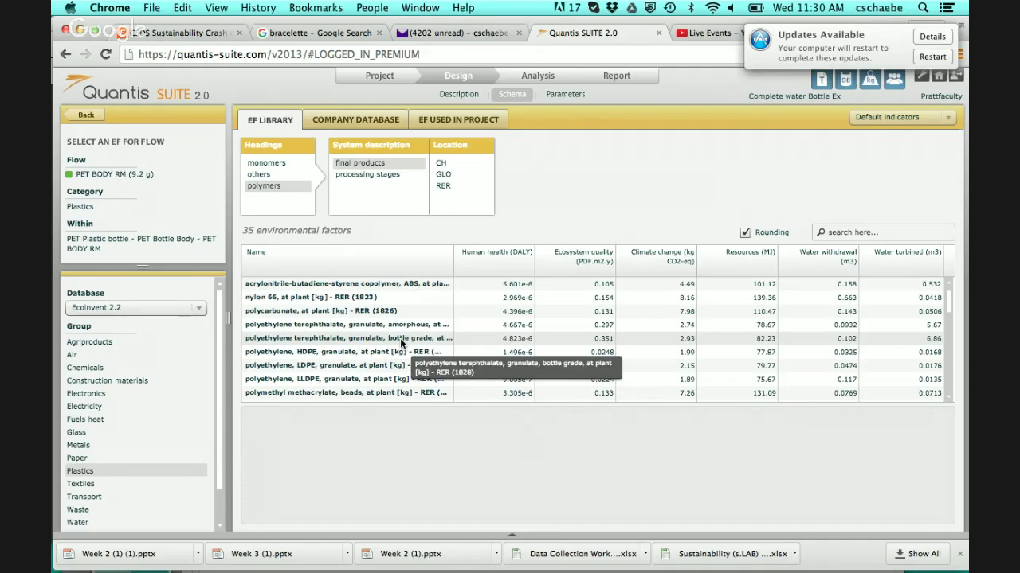
pyautogui.doubleClick(336, 342)
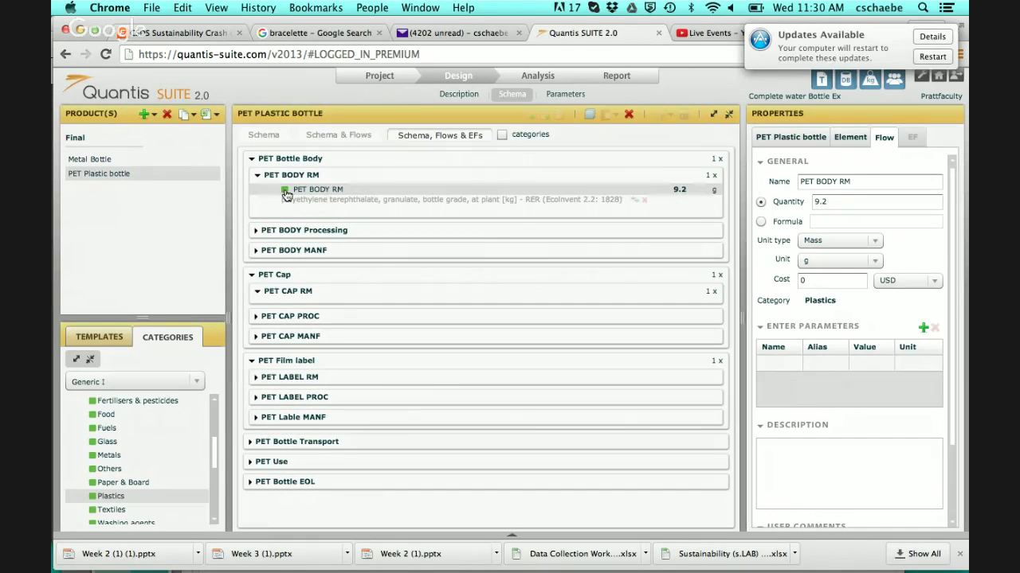
# - Reopen the factor library and review the bottle-grade PET granulate factor's details
pyautogui.click(632, 202)
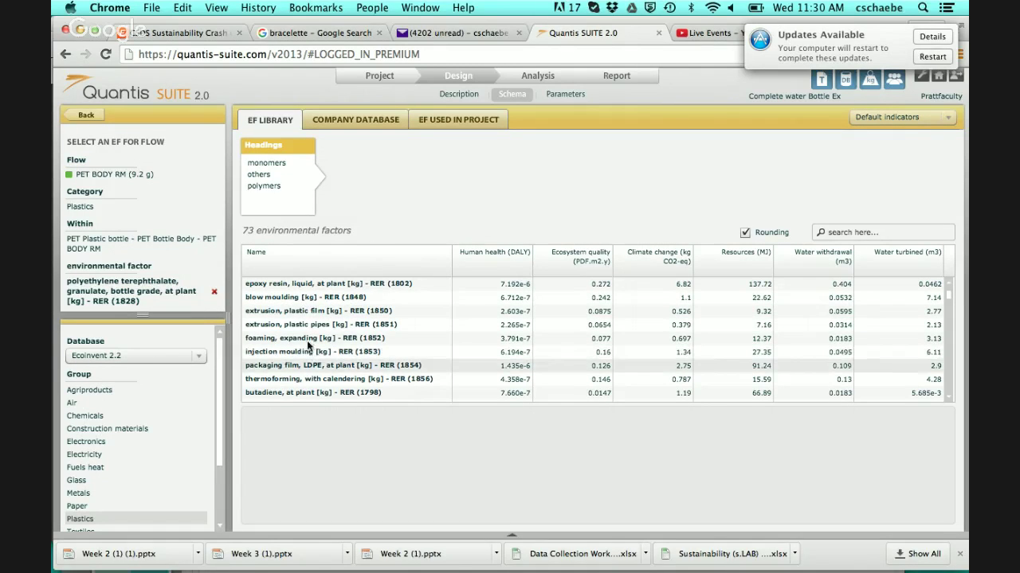
pyautogui.click(266, 186)
pyautogui.click(366, 163)
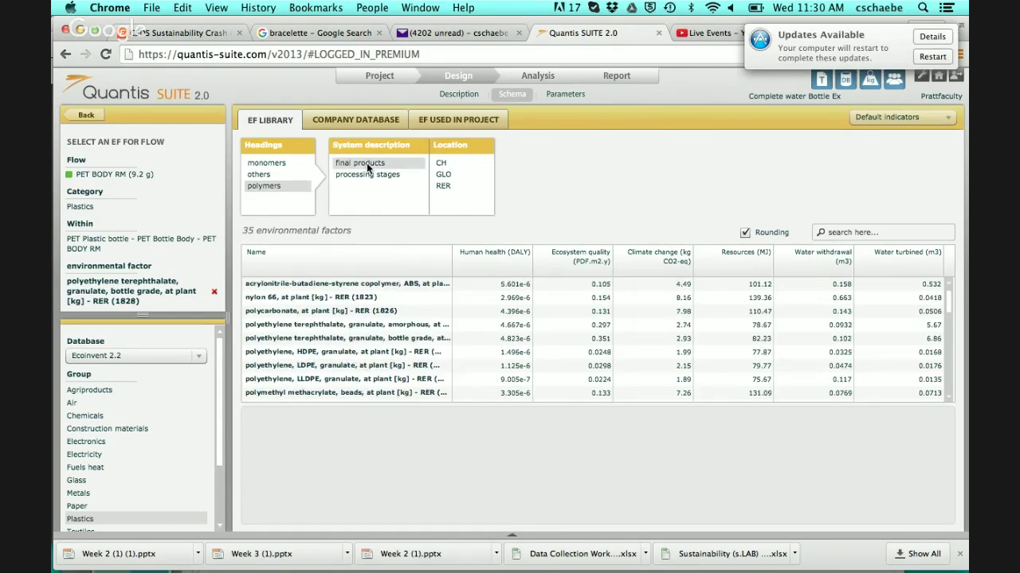
pyautogui.click(325, 341)
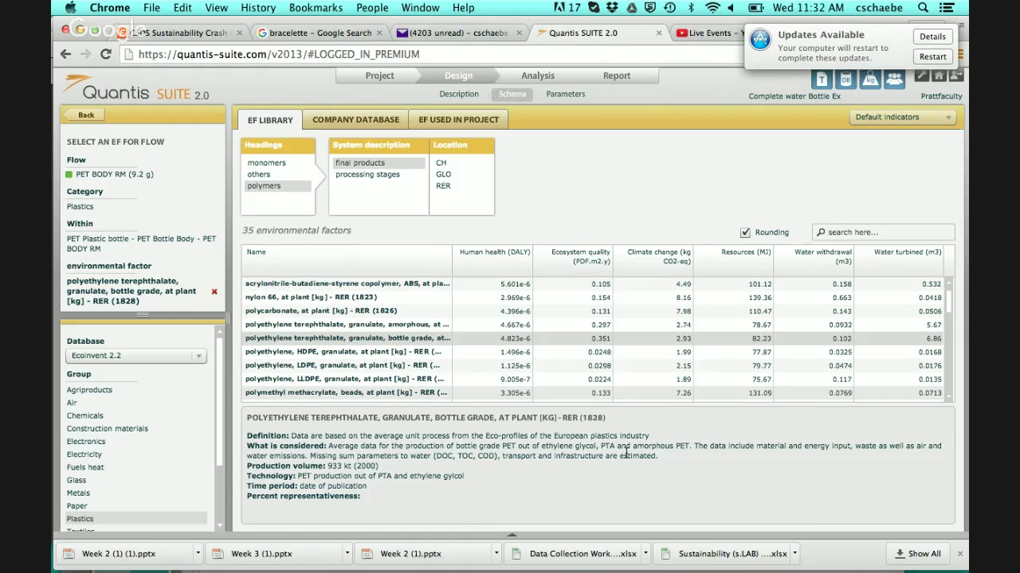
# - Reassign the bottle-grade PET granulate factor to PET BODY RM, accepting the replacement
pyautogui.click(272, 338)
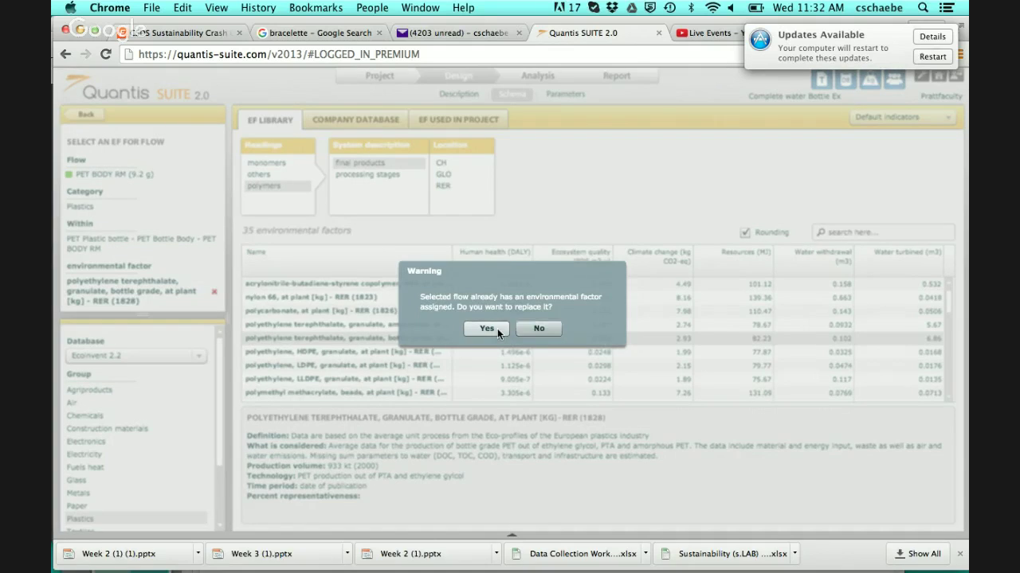
pyautogui.click(497, 328)
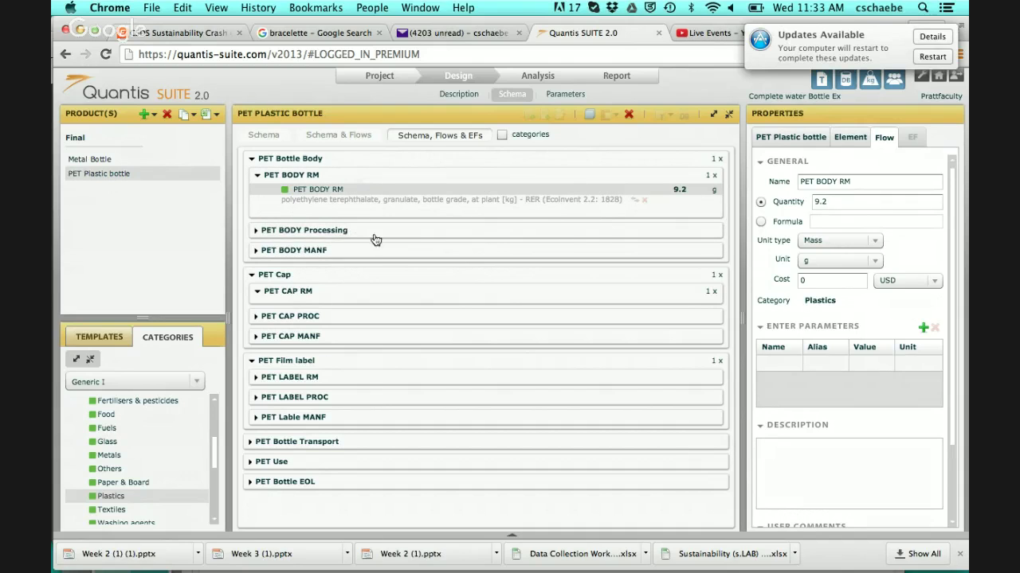
# - Append '+ PROC' to the PET BODY RM flow name and '+ Proc' to the element name
pyautogui.click(356, 177)
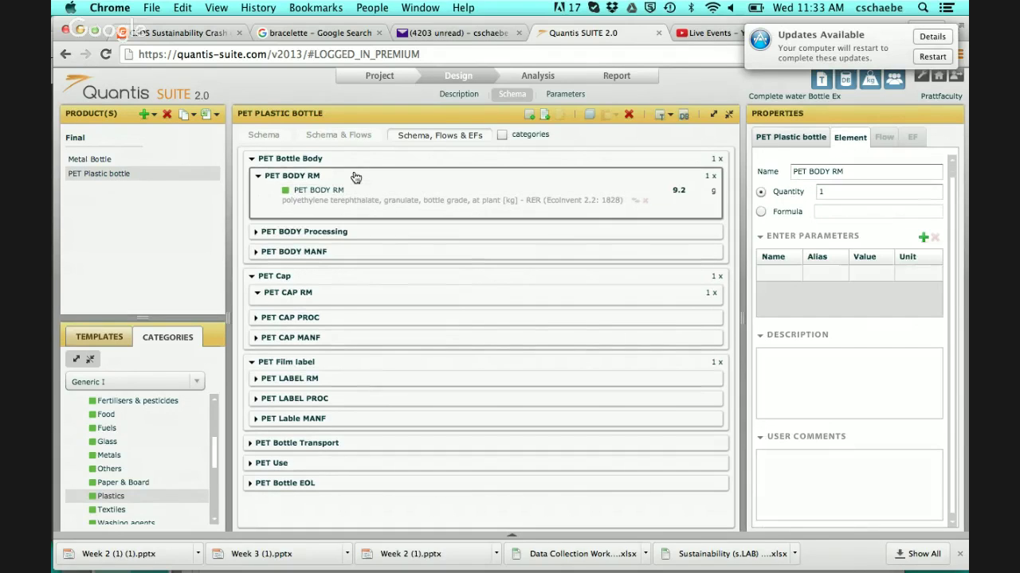
pyautogui.click(335, 194)
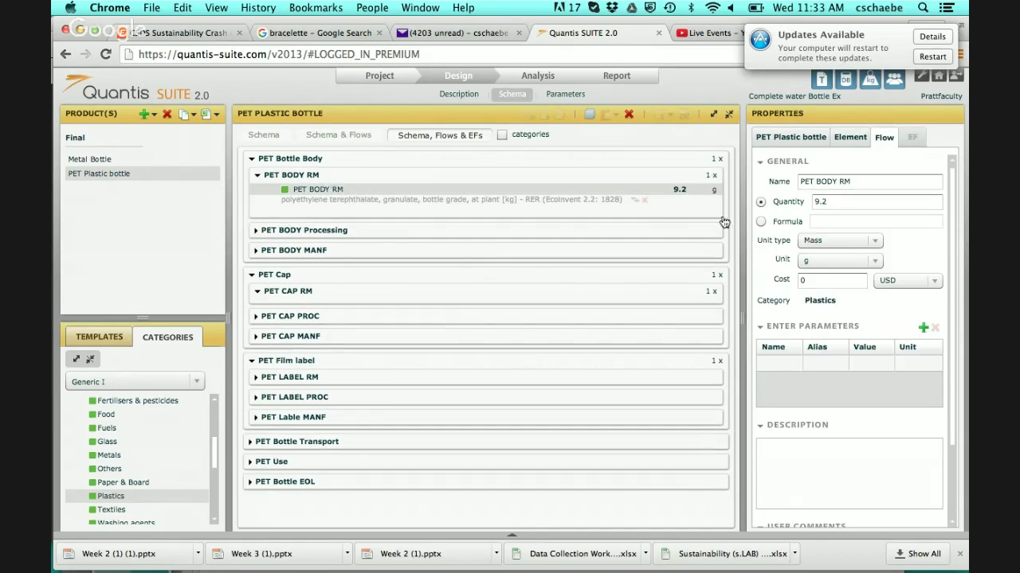
pyautogui.click(861, 182)
pyautogui.write('+')
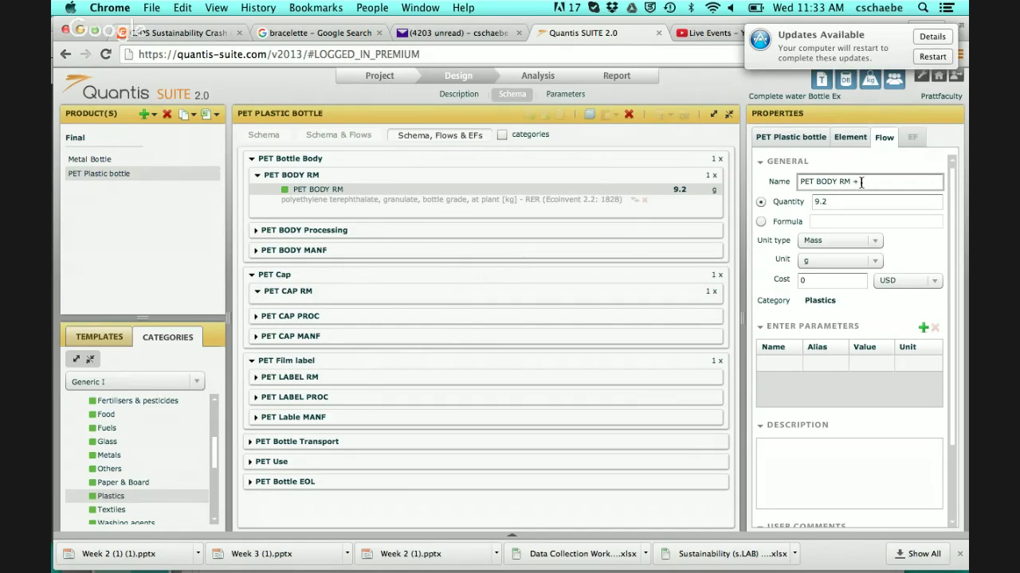
pyautogui.write(' PROC')
pyautogui.click(386, 175)
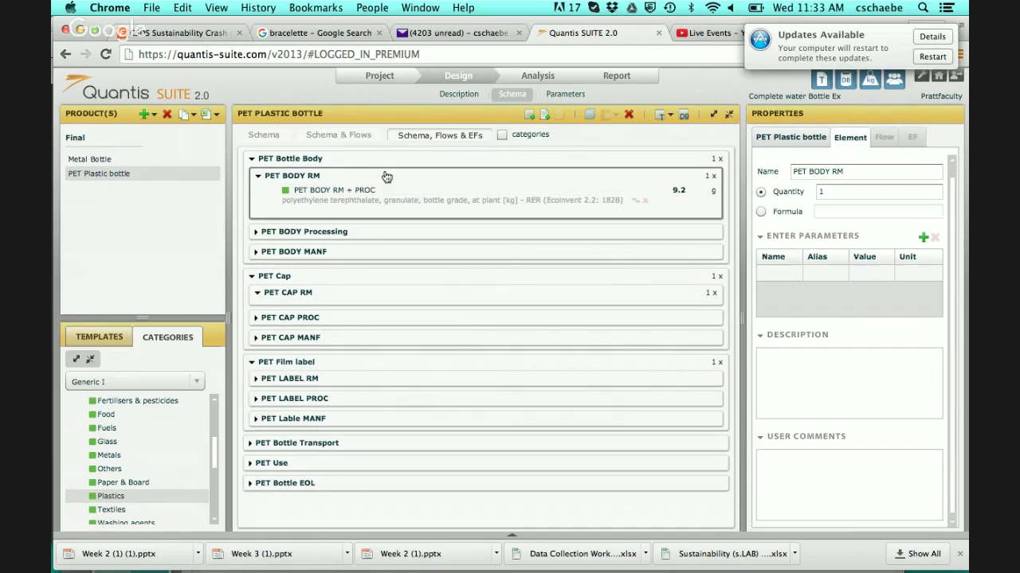
pyautogui.click(850, 171)
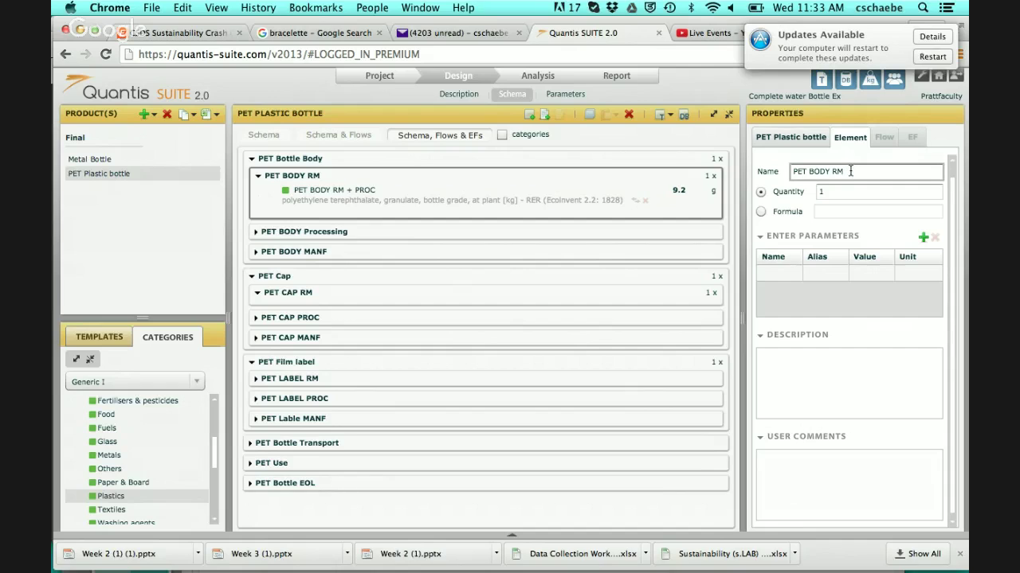
pyautogui.write('+ Proc')
pyautogui.press('Return')
# - Delete the PET BODY Processing element and expand PET BODY MANF
pyautogui.click(438, 232)
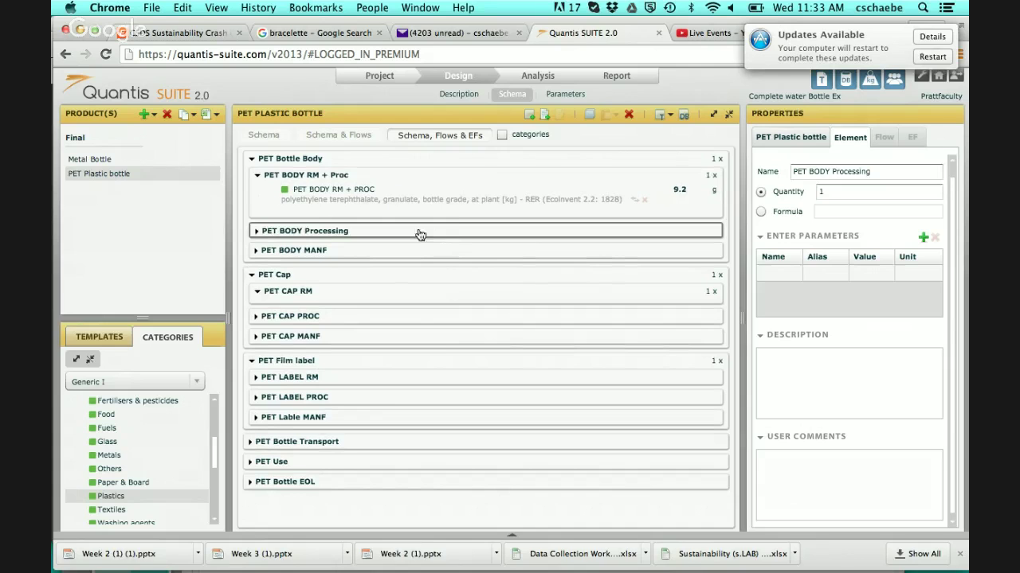
pyautogui.click(629, 115)
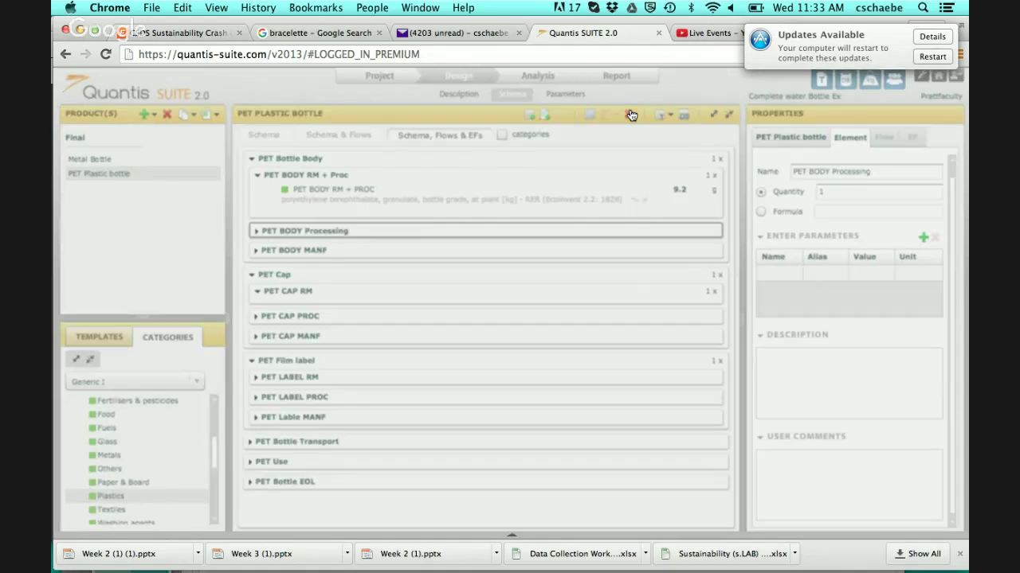
pyautogui.click(482, 332)
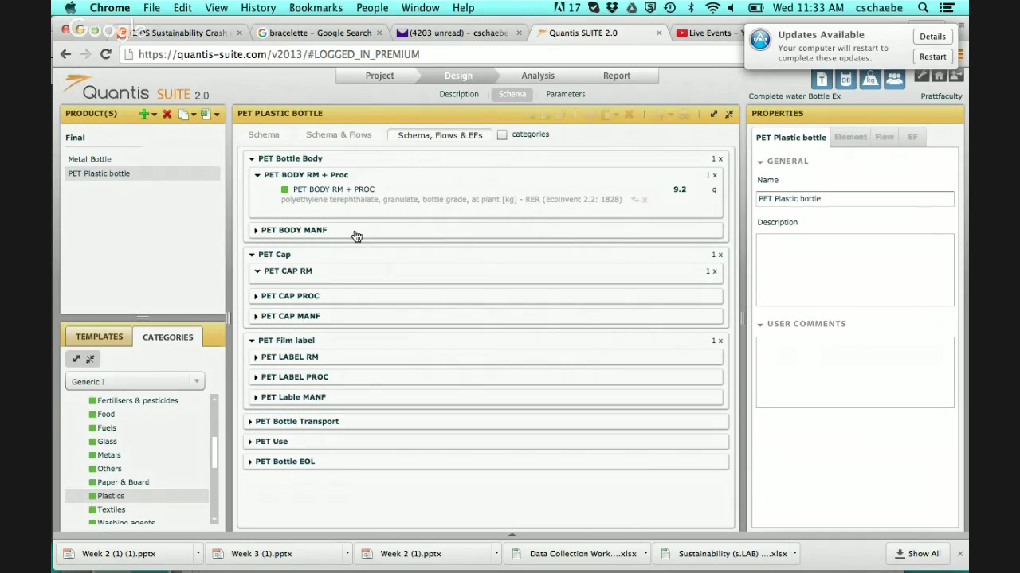
pyautogui.click(255, 231)
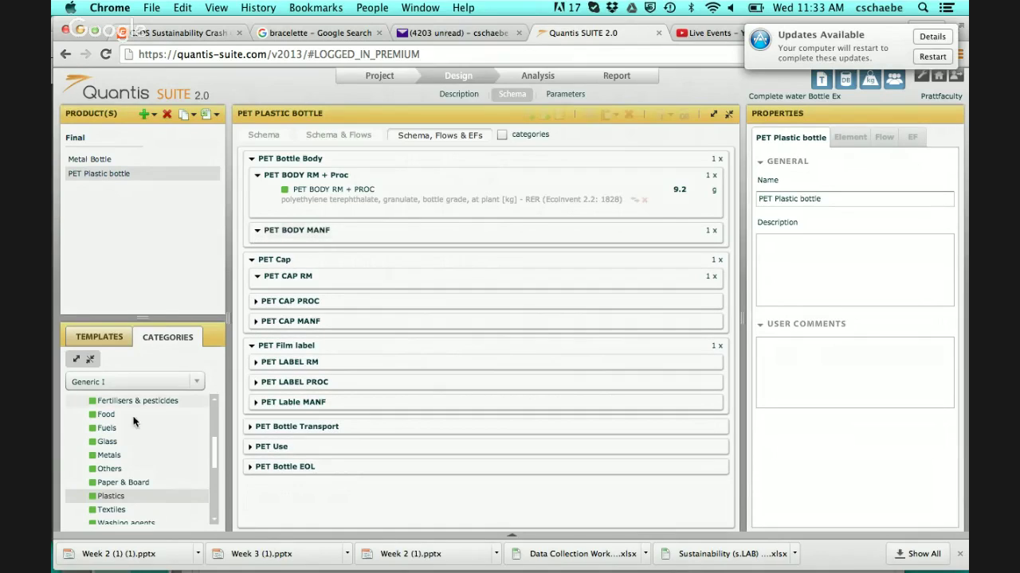
# - Add a Plastics flow named PET BODY BLOW MOLDGING under PET BODY MANF, set to 9.2 g
pyautogui.moveTo(114, 497); pyautogui.dragTo(363, 234)
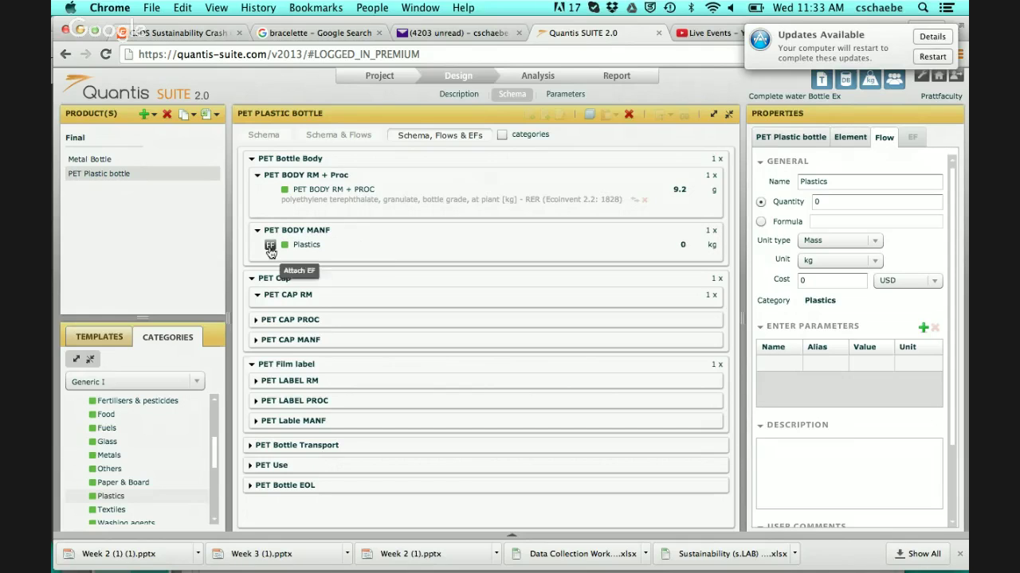
pyautogui.click(308, 246)
pyautogui.doubleClick(857, 180)
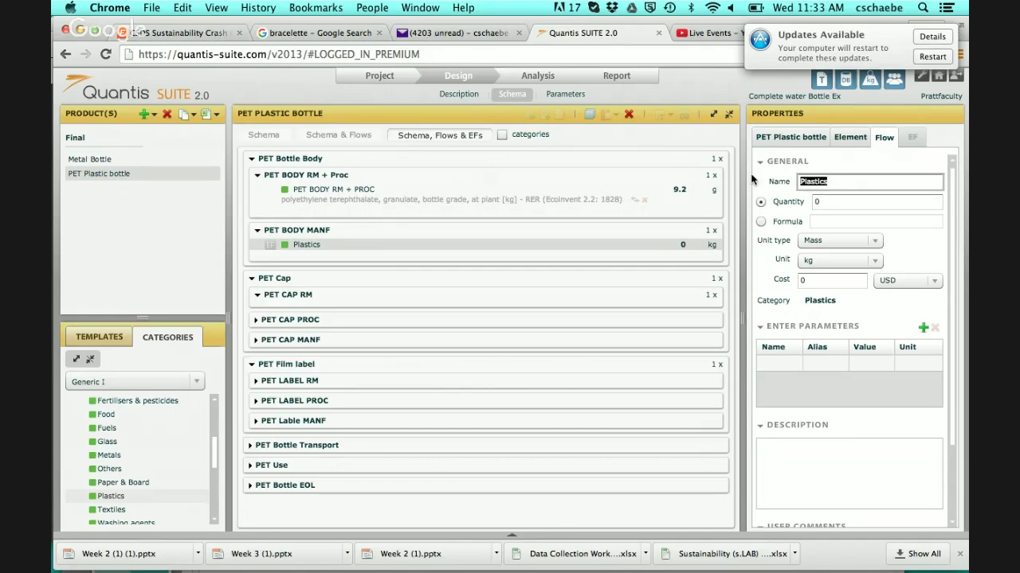
pyautogui.write('PET BODY BLOW MOLDGING')
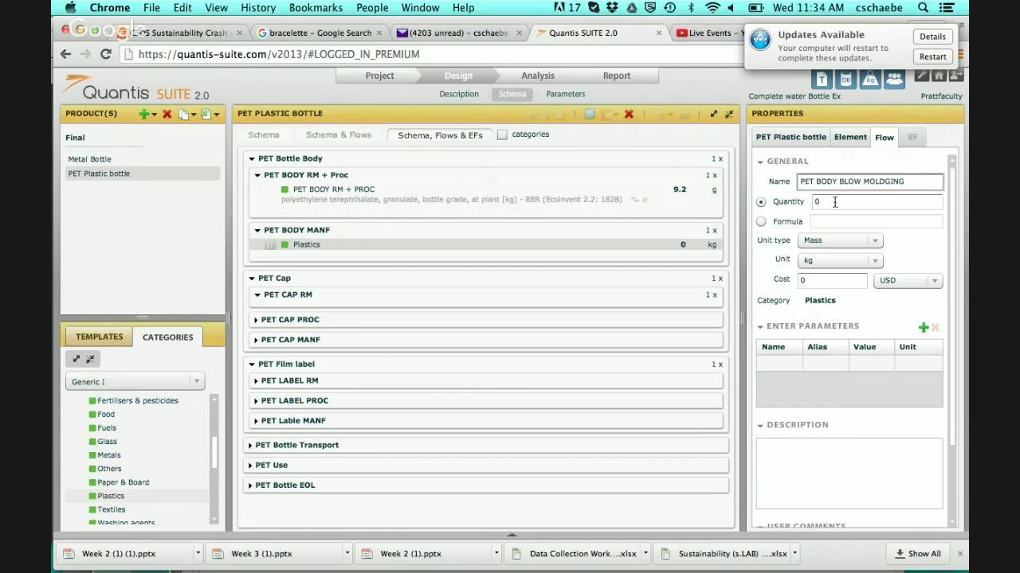
pyautogui.press('Tab')
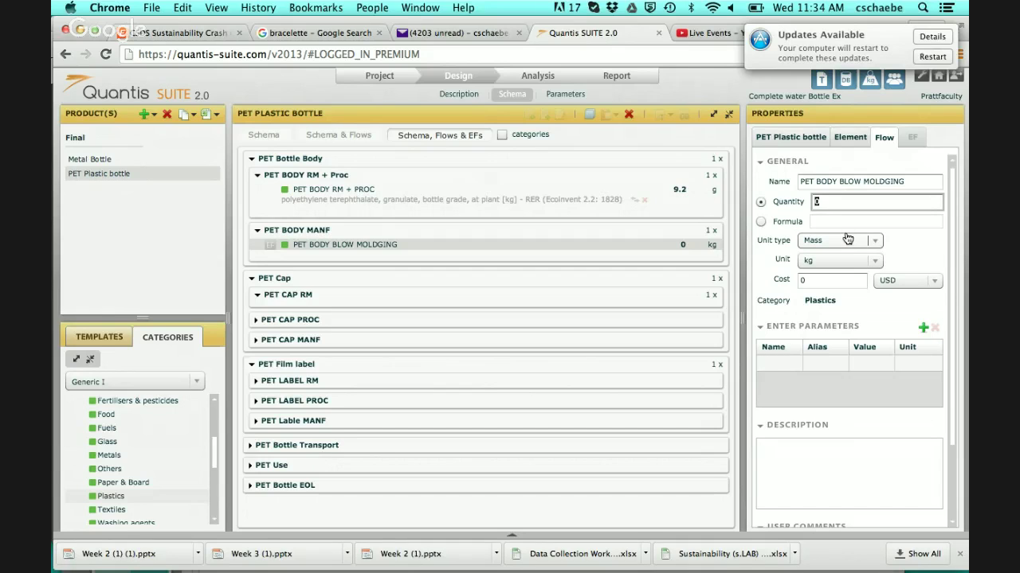
pyautogui.write('9.2')
pyautogui.click(839, 261)
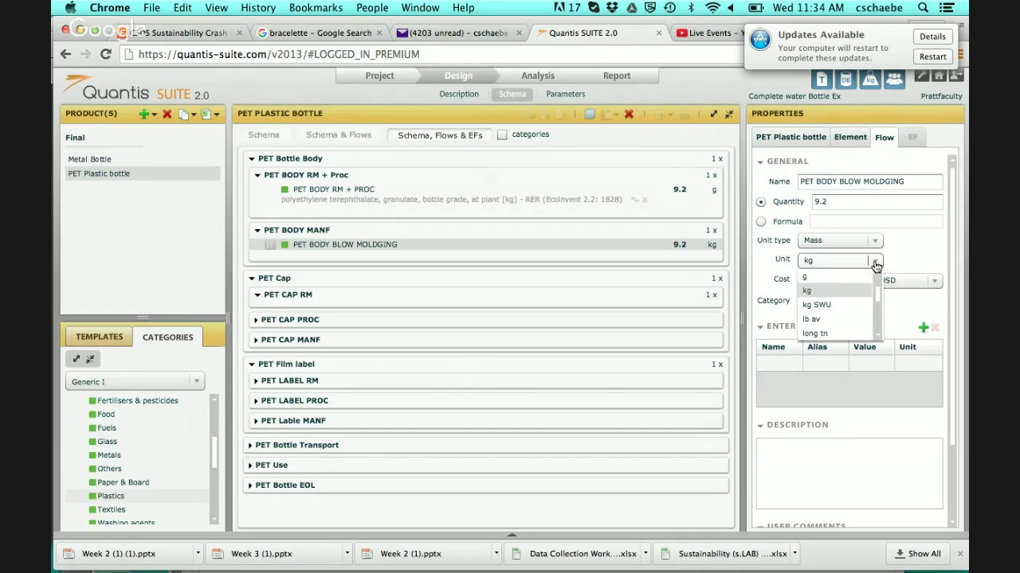
pyautogui.click(841, 275)
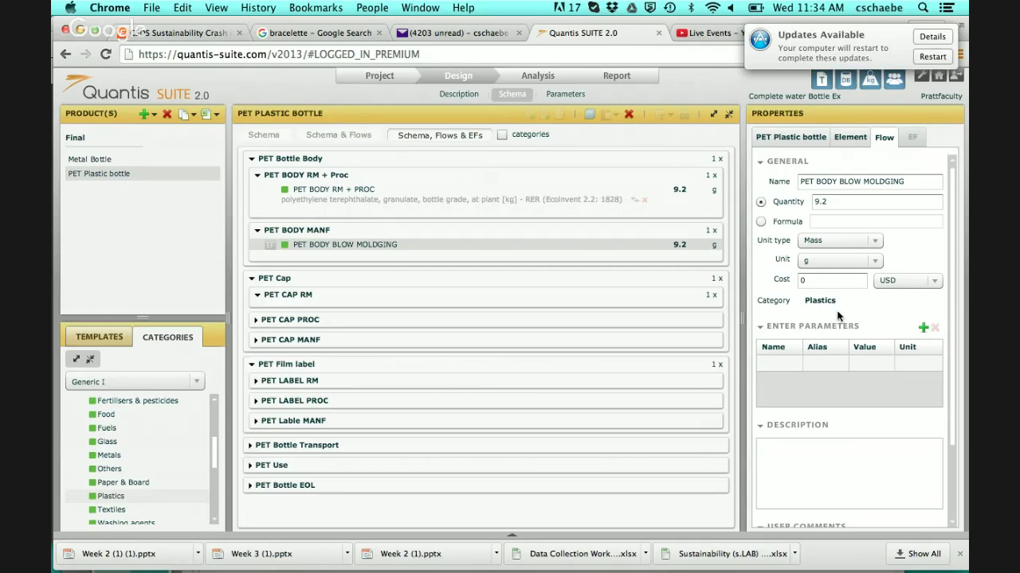
# - Attach blow moulding [kg] - RER (1848) from polymers > processing stages to the flow
pyautogui.click(271, 249)
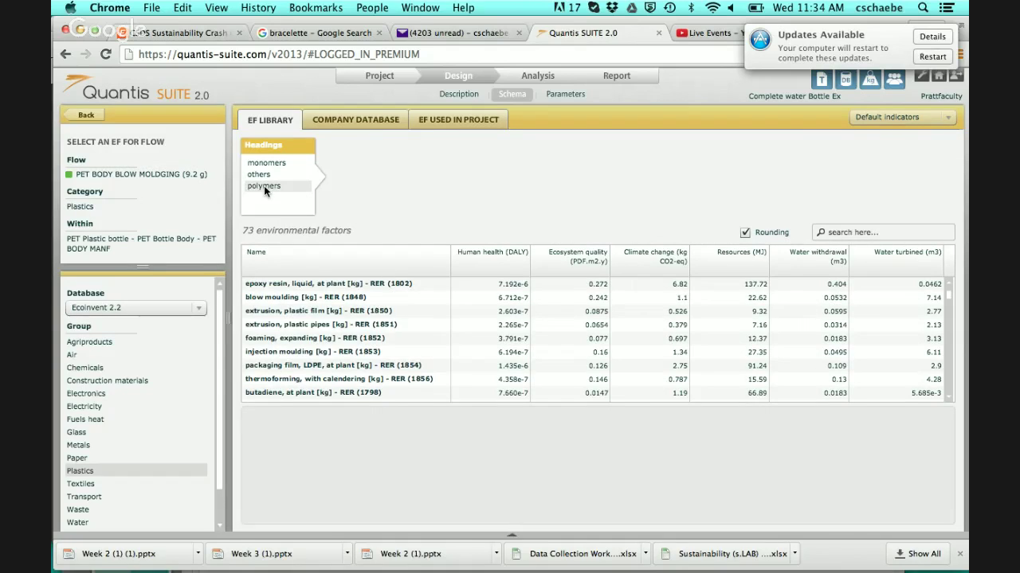
pyautogui.click(263, 185)
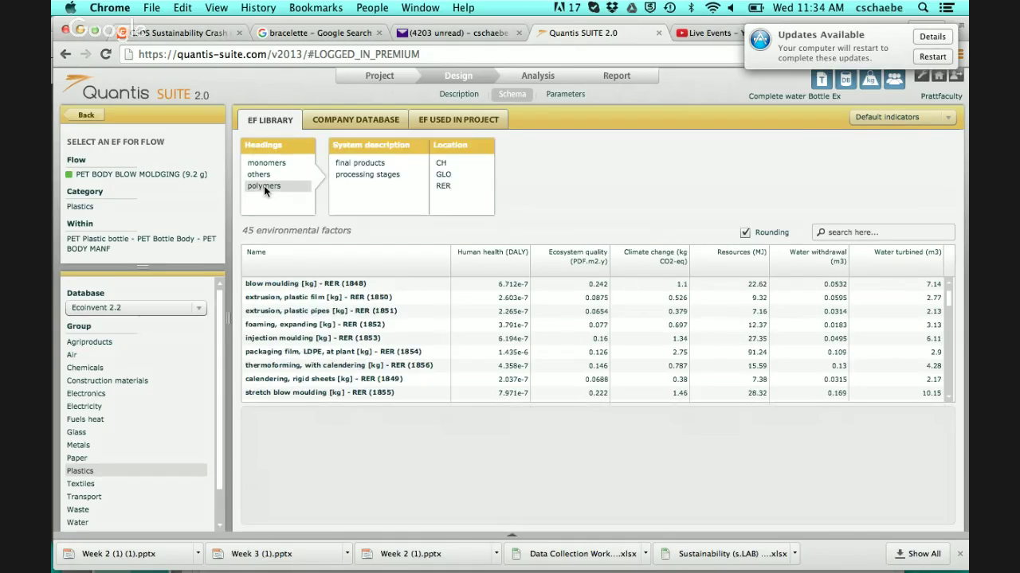
pyautogui.click(364, 177)
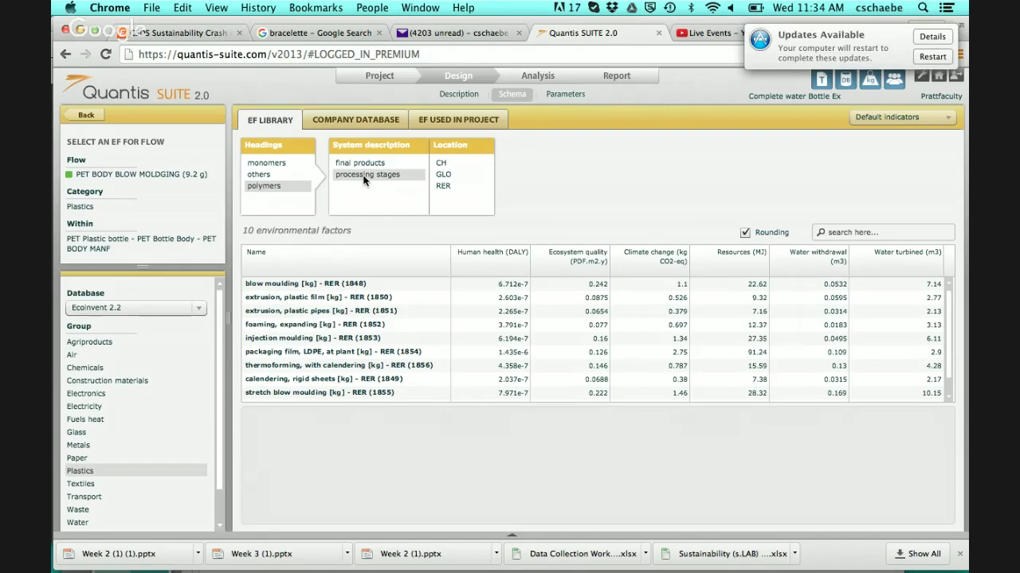
pyautogui.click(282, 285)
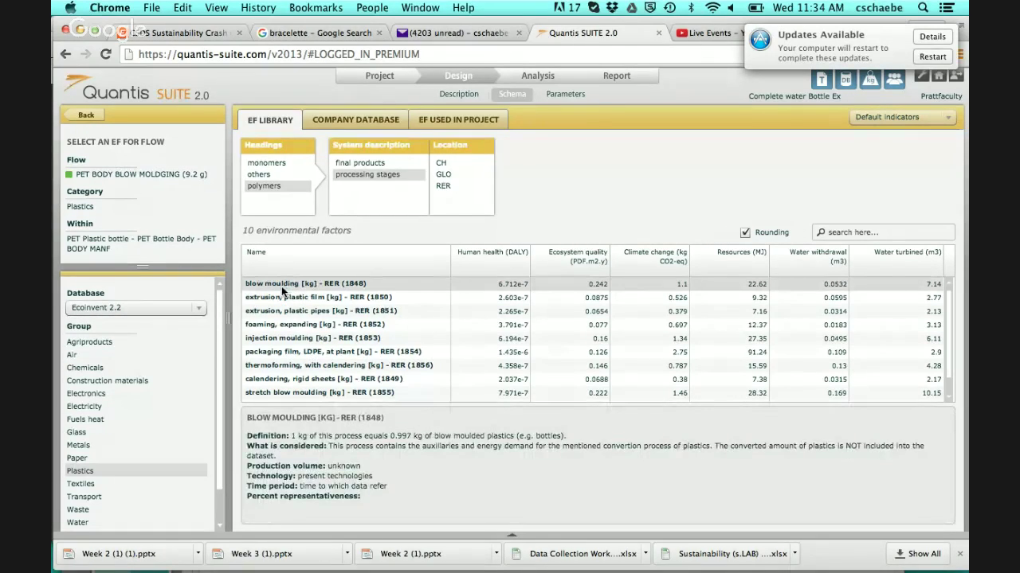
pyautogui.doubleClick(281, 286)
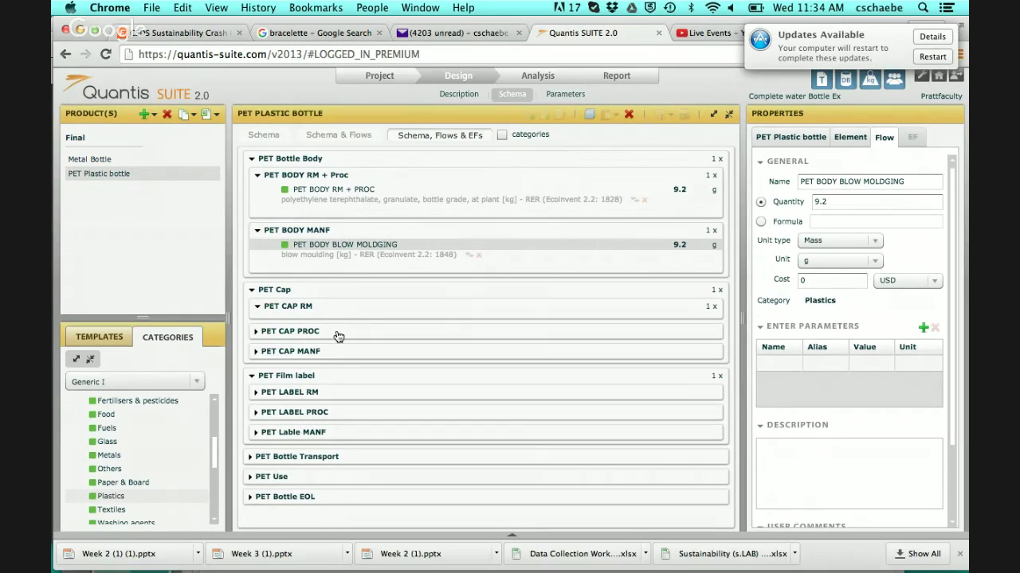
# - Delete the PET CAP PROC and PET LABEL PROC stages
pyautogui.click(337, 335)
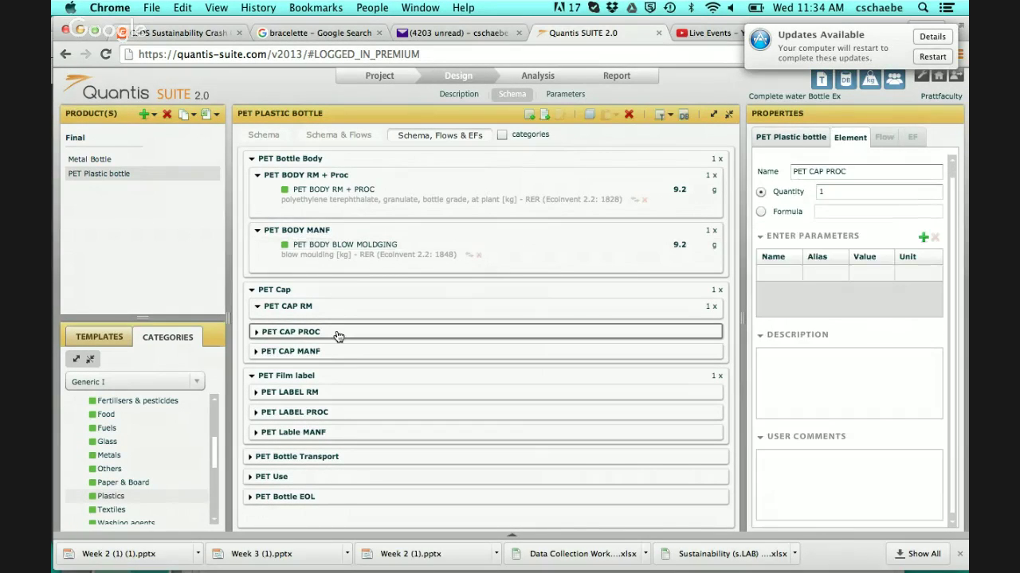
pyautogui.click(629, 116)
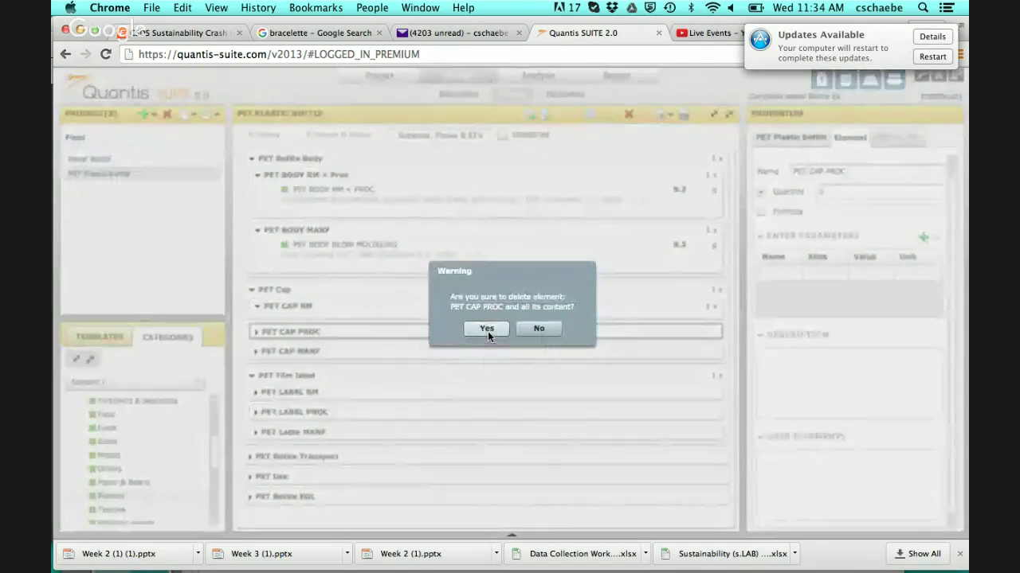
pyautogui.click(487, 331)
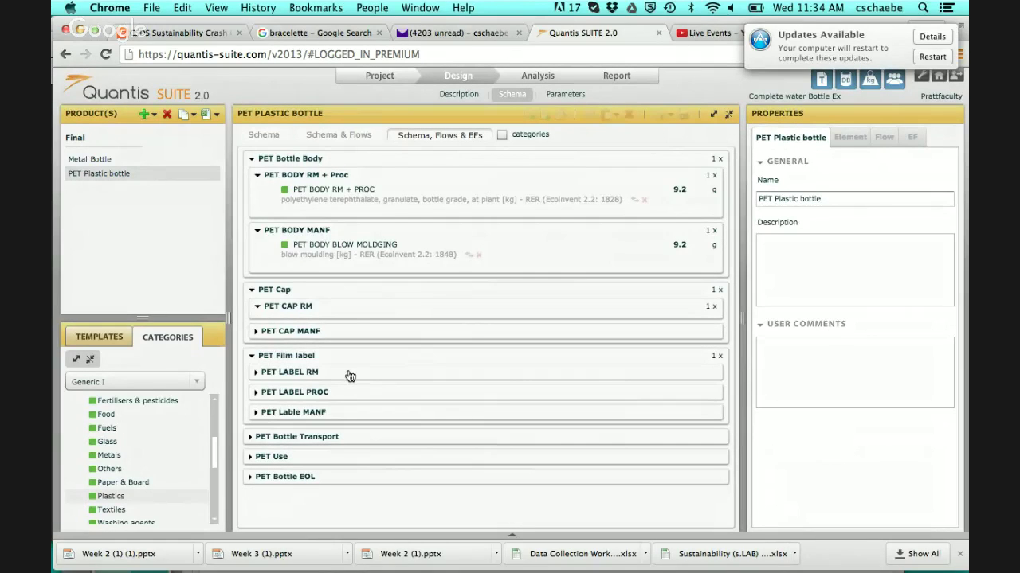
pyautogui.click(371, 396)
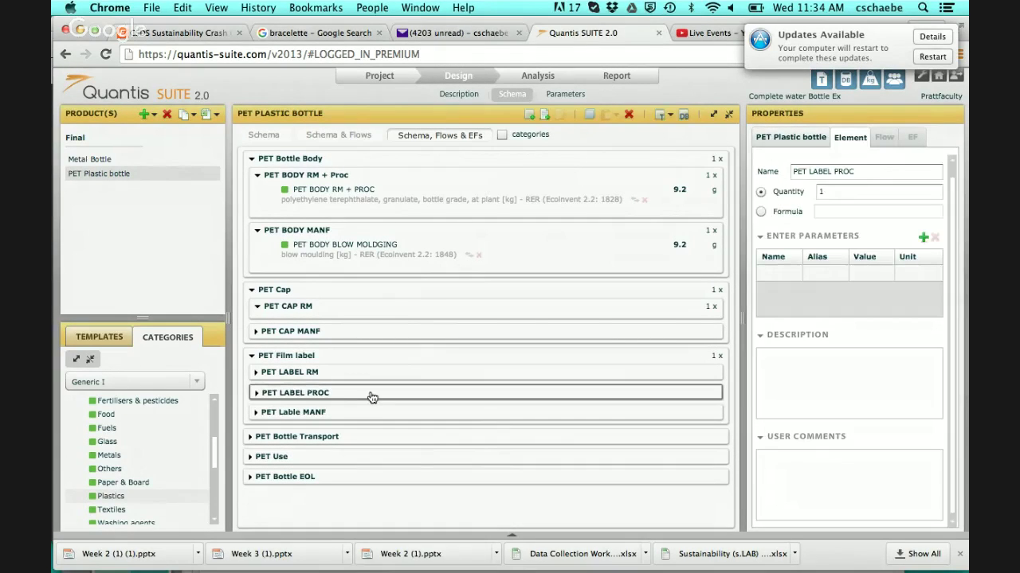
pyautogui.click(630, 118)
pyautogui.click(494, 330)
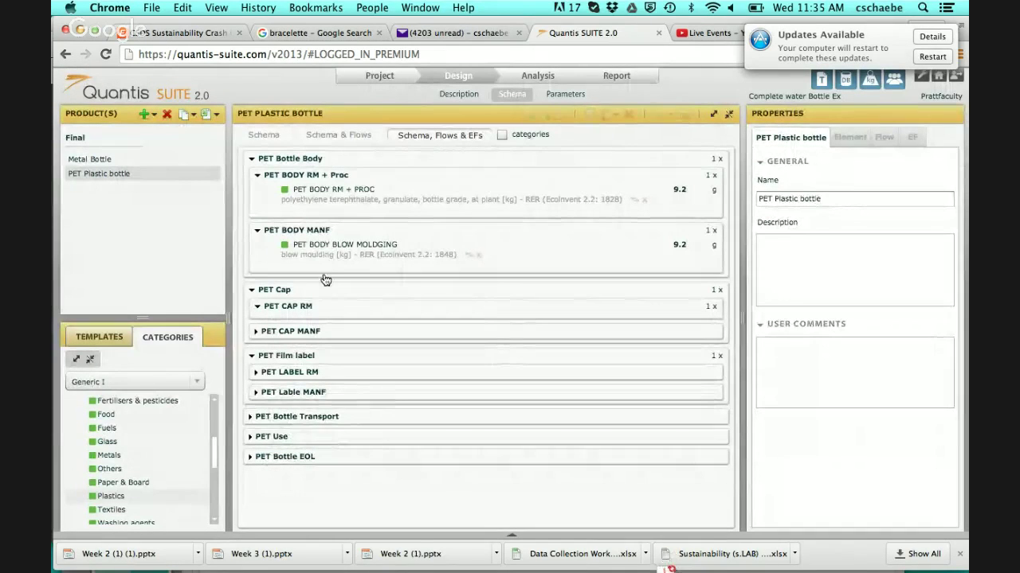
# - Rename the PET CAP RM stage to PET CAP RM + Proc
pyautogui.click(342, 313)
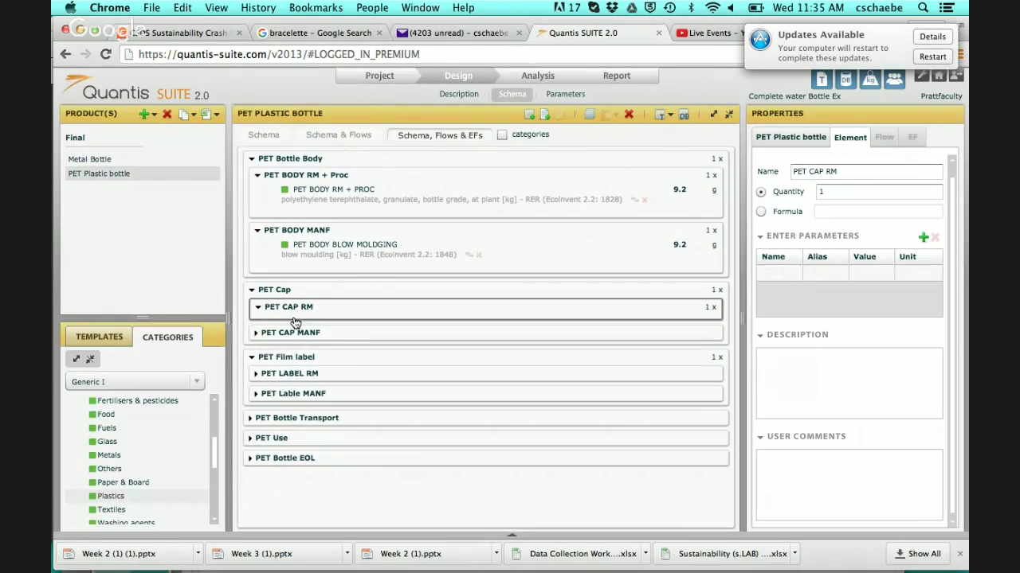
pyautogui.click(842, 173)
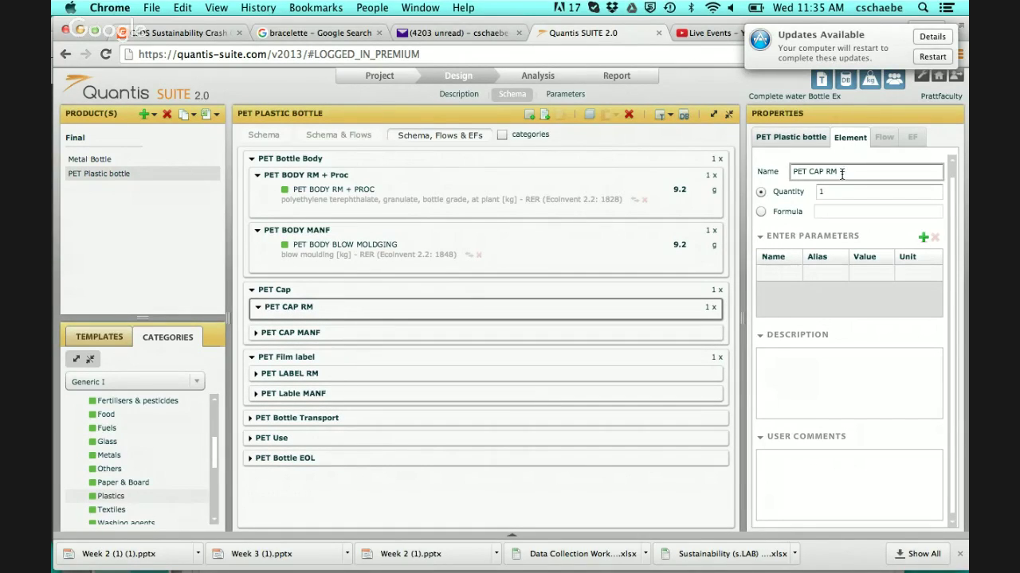
pyautogui.press('Return')
# - Add a Plastics flow PET CAP RM + PROC of 0.1 g to the cap stage
pyautogui.moveTo(109, 498); pyautogui.dragTo(409, 312)
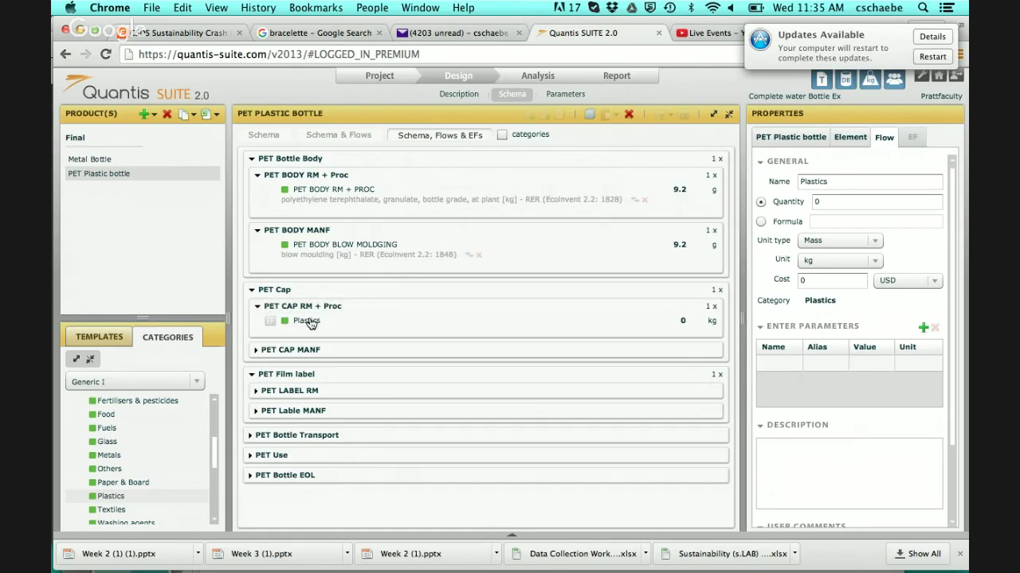
pyautogui.click(837, 177)
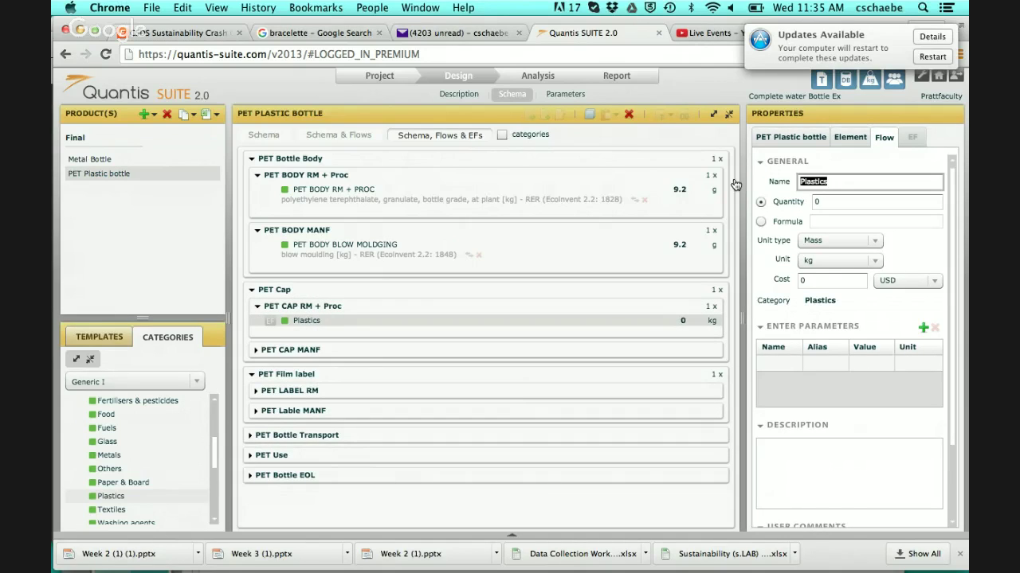
pyautogui.write('PET CAP RM + PROC')
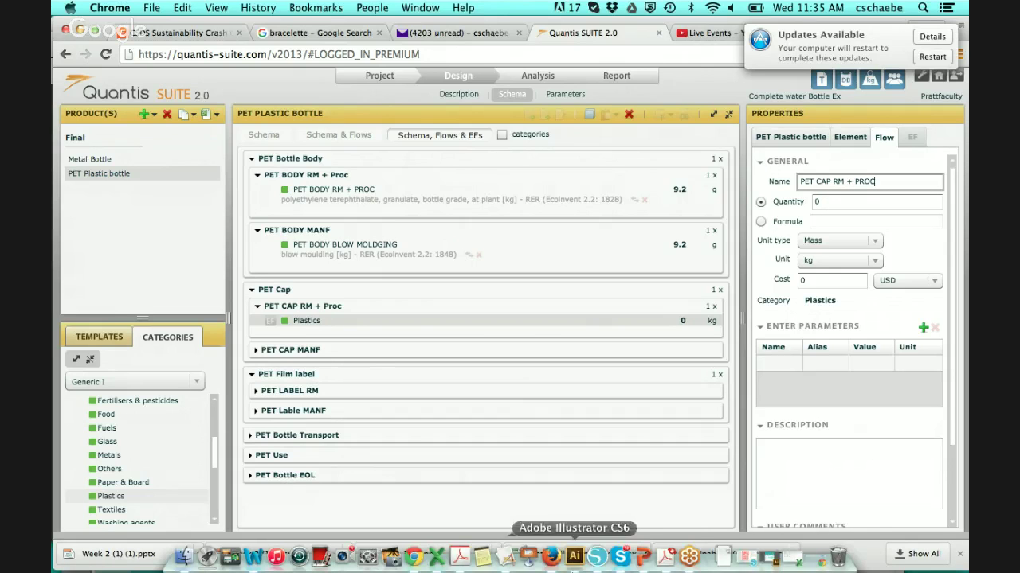
pyautogui.click(644, 562)
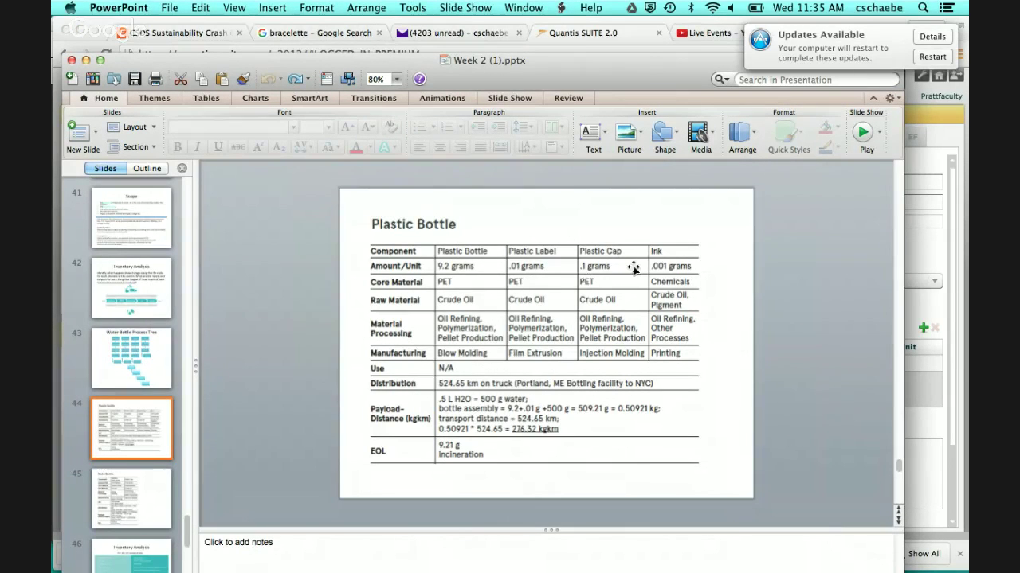
pyautogui.click(937, 426)
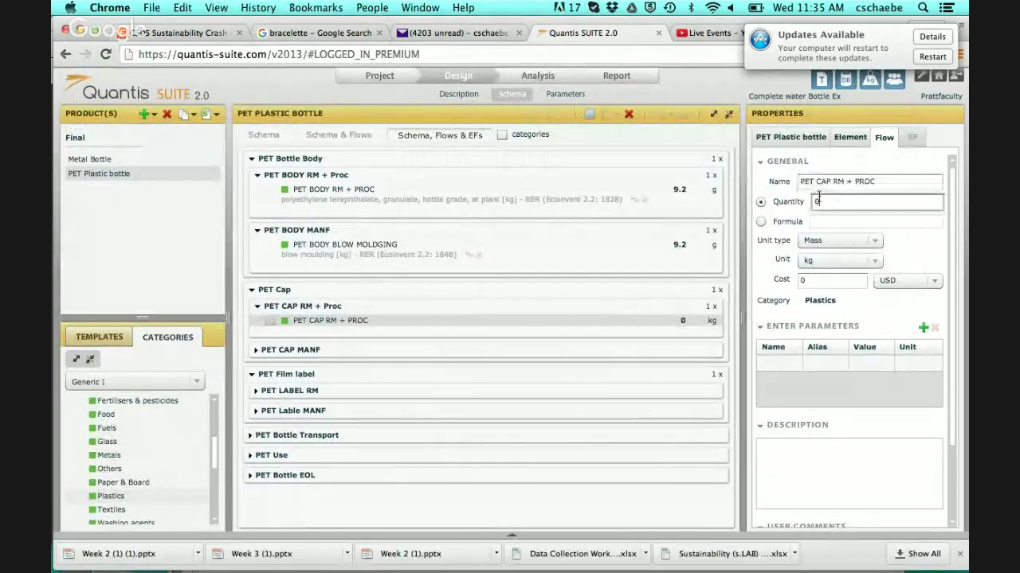
pyautogui.write('0.1')
pyautogui.click(832, 260)
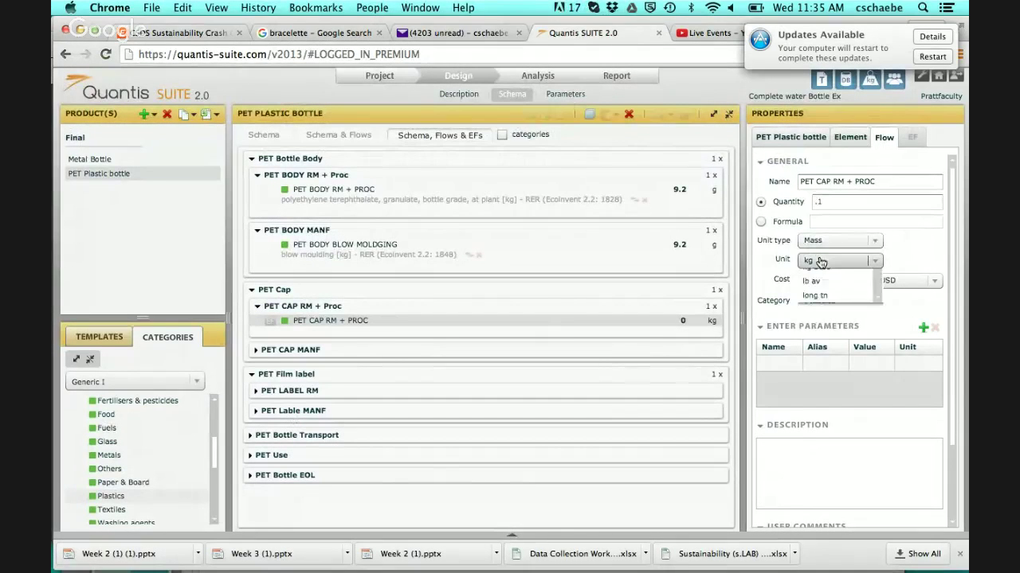
pyautogui.click(819, 277)
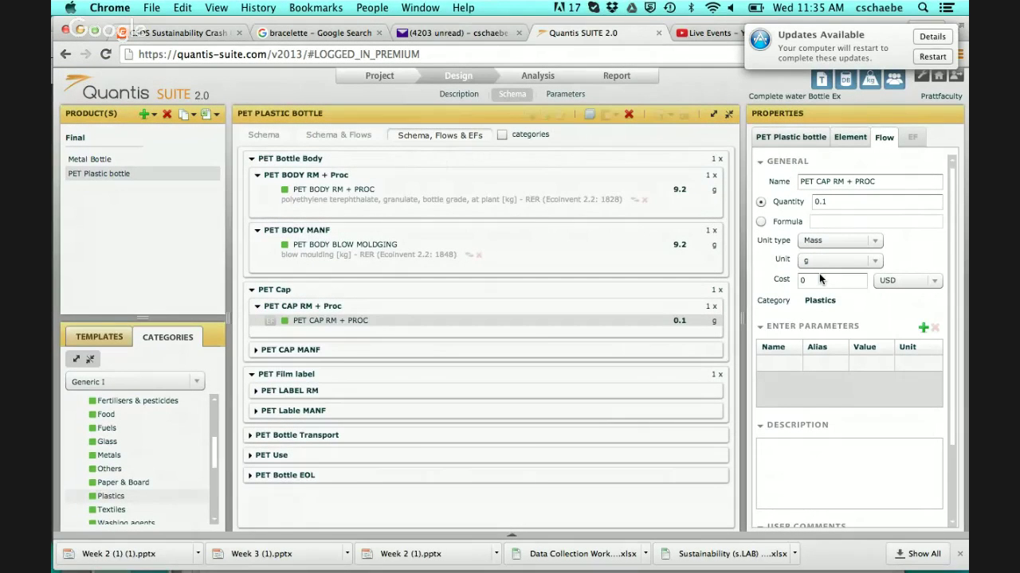
# - Attach bottle-grade PET granulate from polymers > final products to the PET CAP RM + PROC flow
pyautogui.click(270, 322)
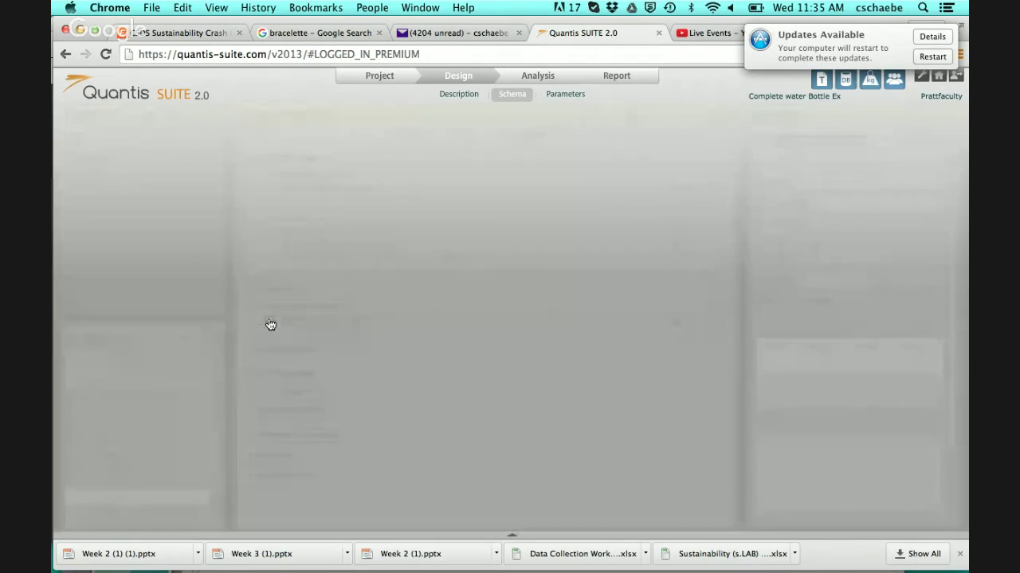
pyautogui.click(262, 190)
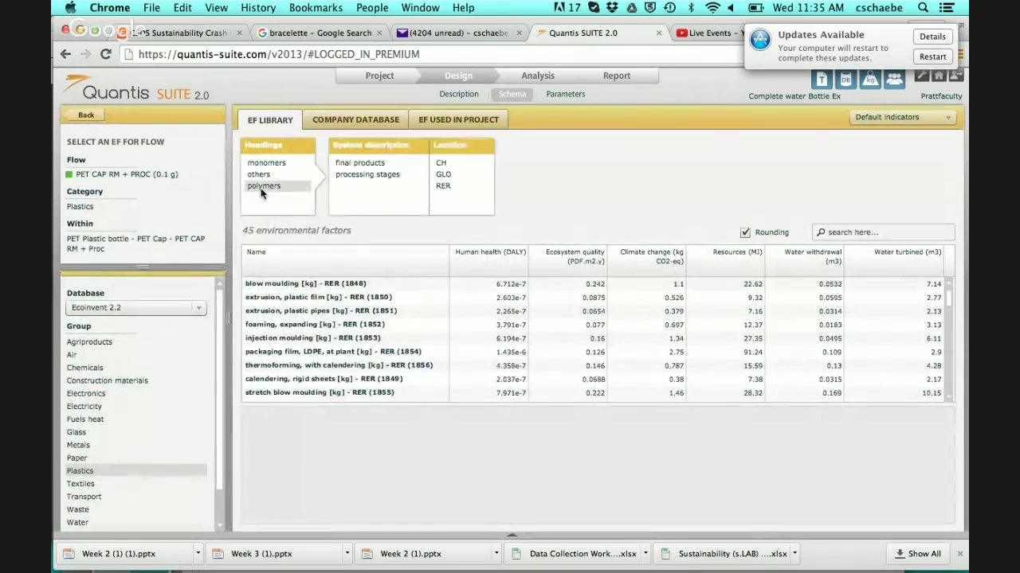
pyautogui.click(388, 164)
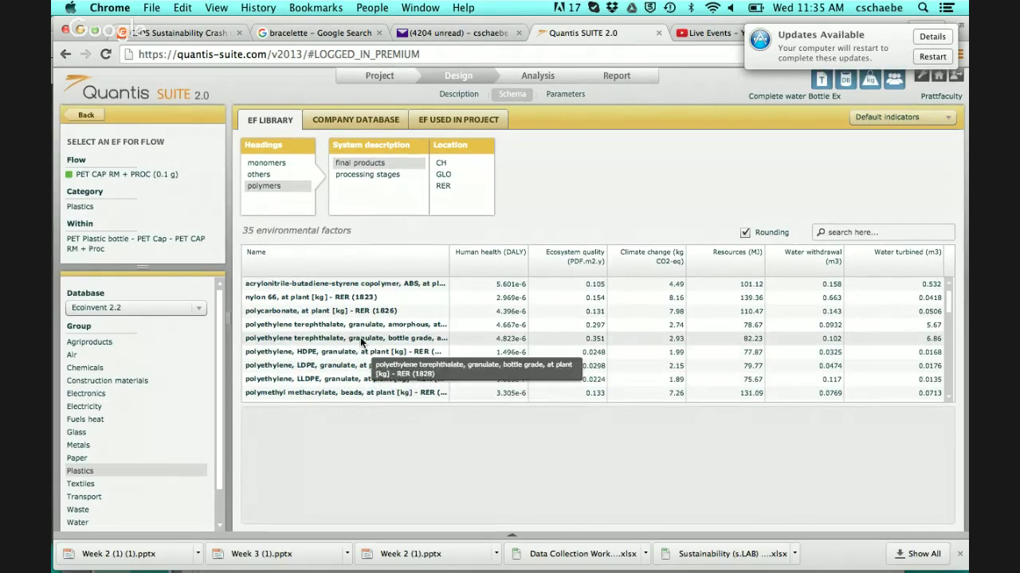
pyautogui.click(360, 337)
pyautogui.doubleClick(360, 337)
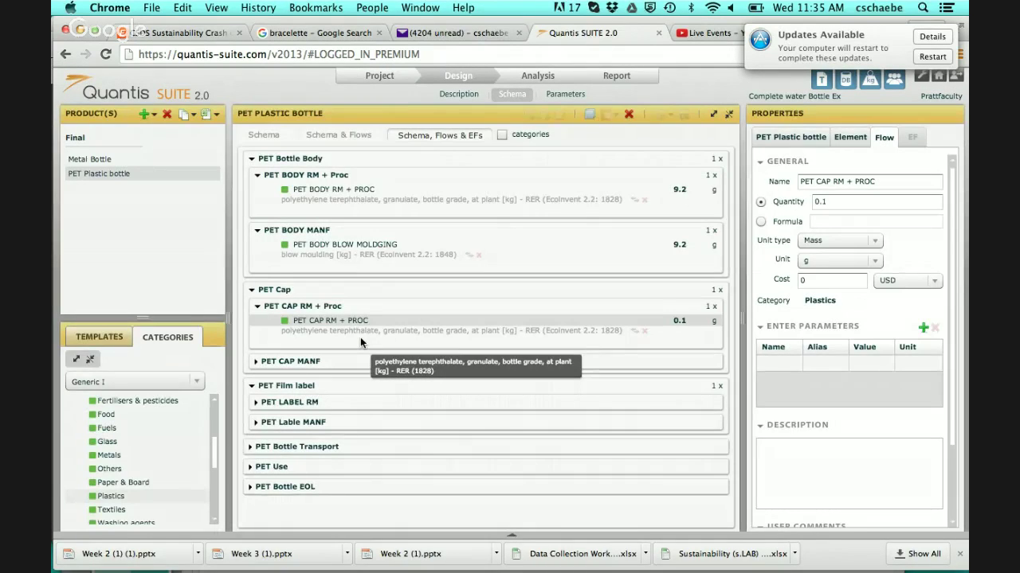
# - Add a 0.1 g Plastics flow named PET CAP INJECTION MOLDING under PET CAP MANF
pyautogui.click(355, 363)
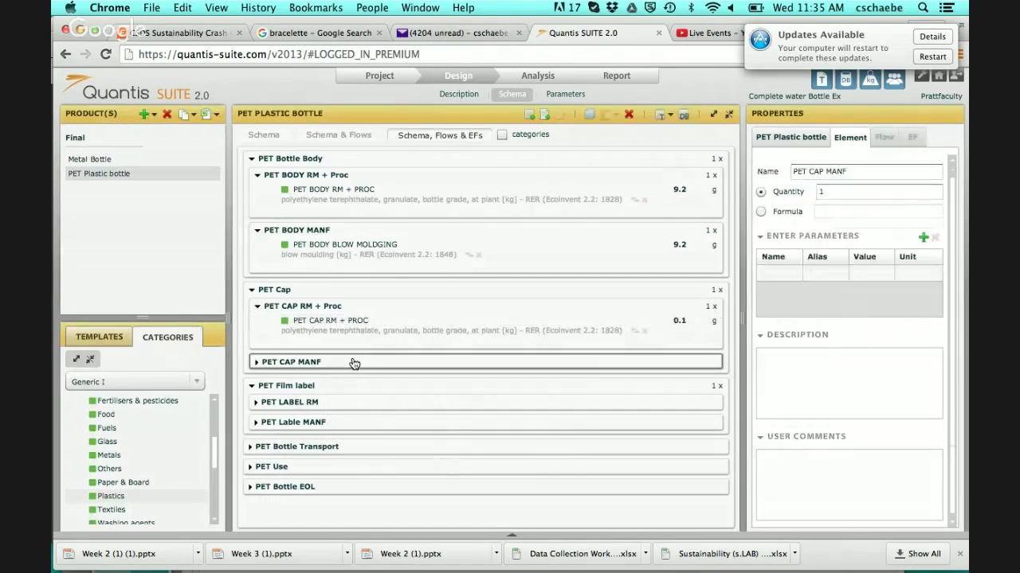
pyautogui.click(256, 362)
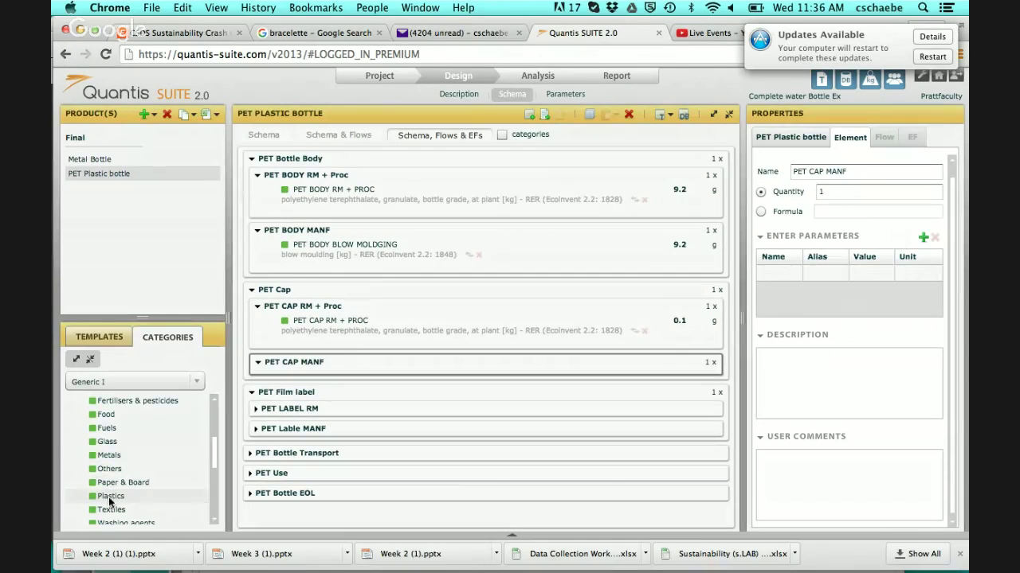
pyautogui.click(353, 369)
pyautogui.moveTo(352, 369); pyautogui.dragTo(352, 369)
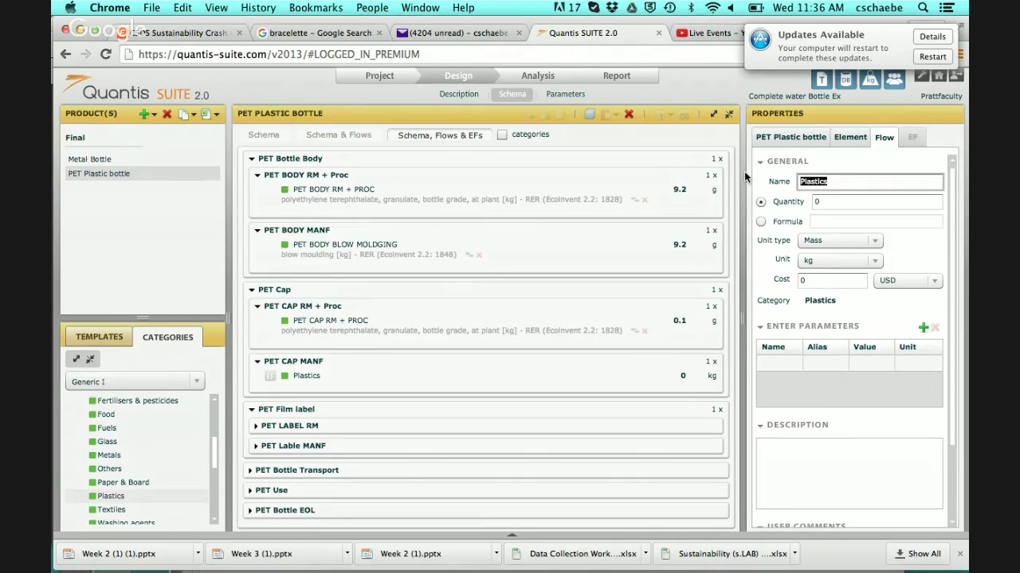
pyautogui.write('PET CAP MANF')
pyautogui.press('Tab')
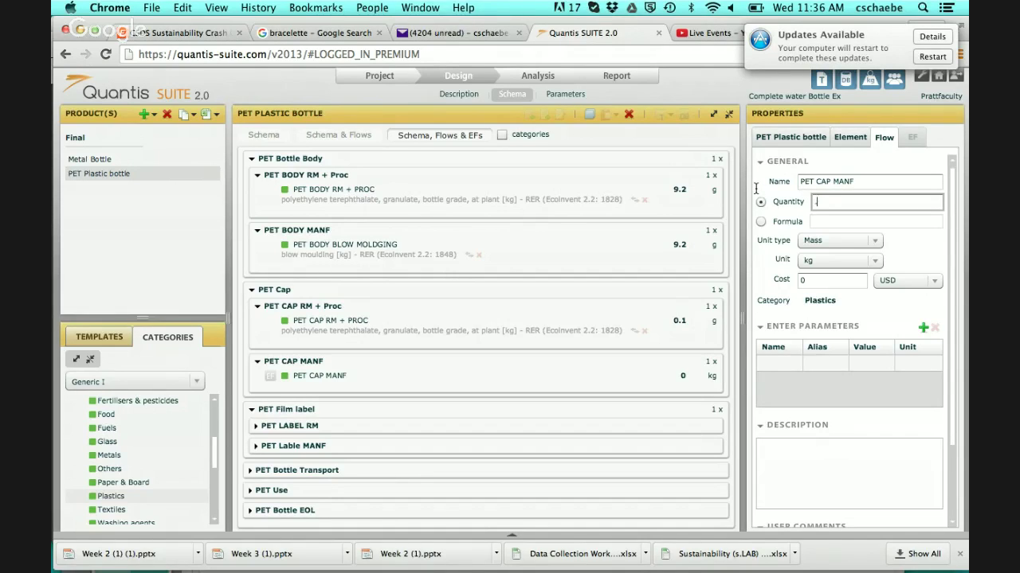
pyautogui.write('.1')
pyautogui.click(838, 261)
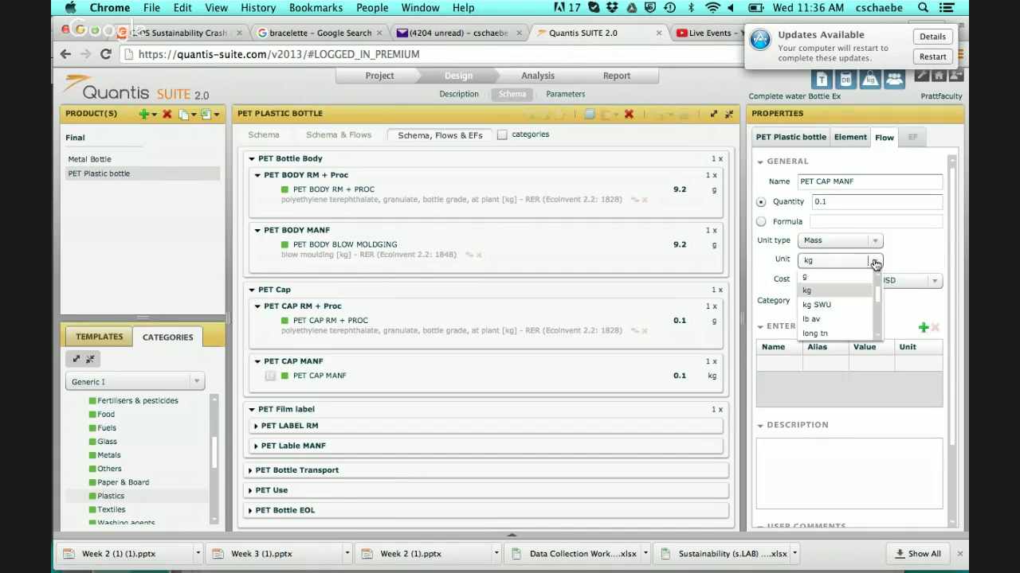
pyautogui.click(851, 276)
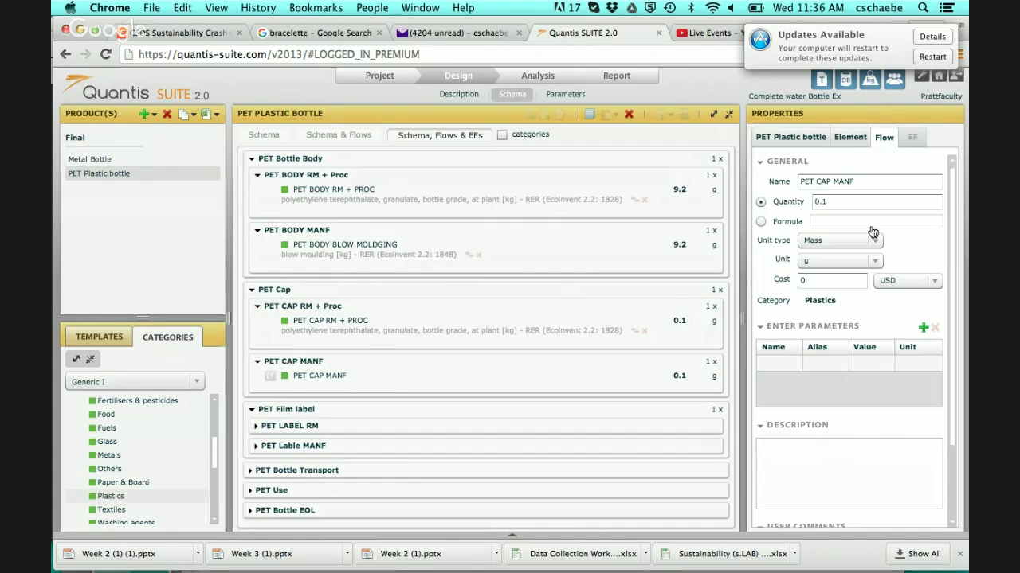
pyautogui.moveTo(873, 181); pyautogui.dragTo(833, 181)
pyautogui.press('BackSpace')
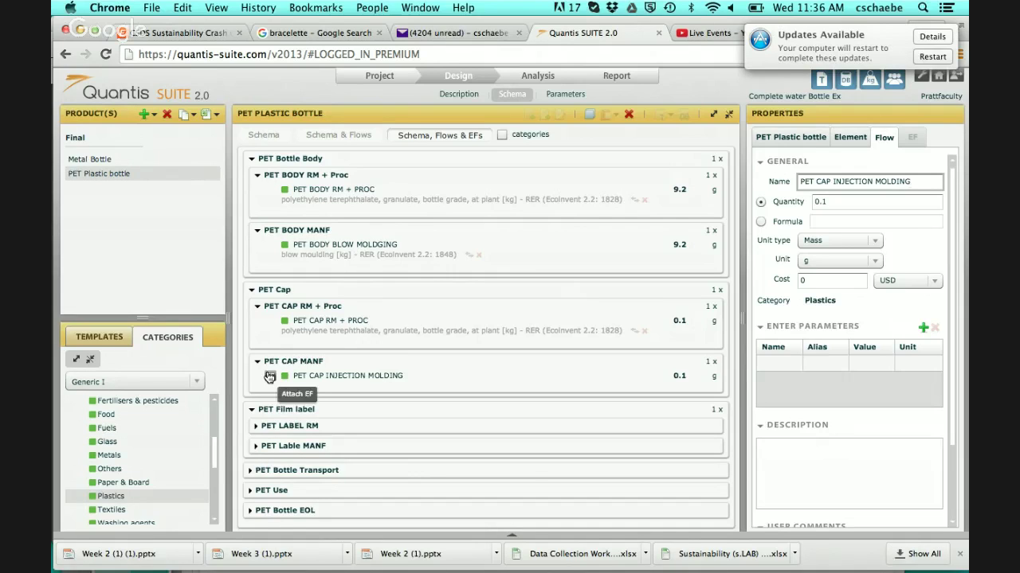
# - Correct the body flow's name to PET BODY BLOW MOLDING
pyautogui.click(381, 247)
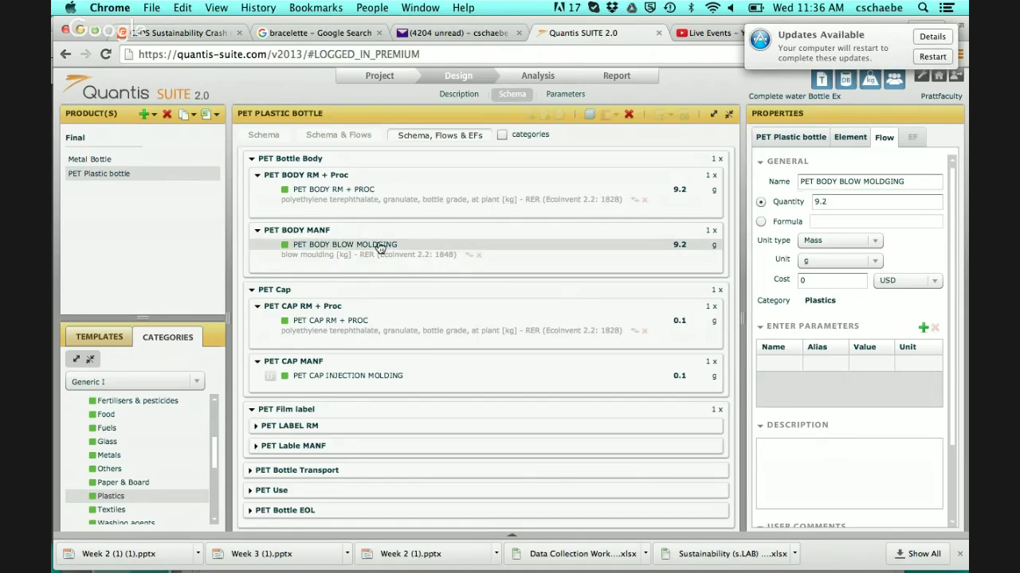
pyautogui.click(888, 182)
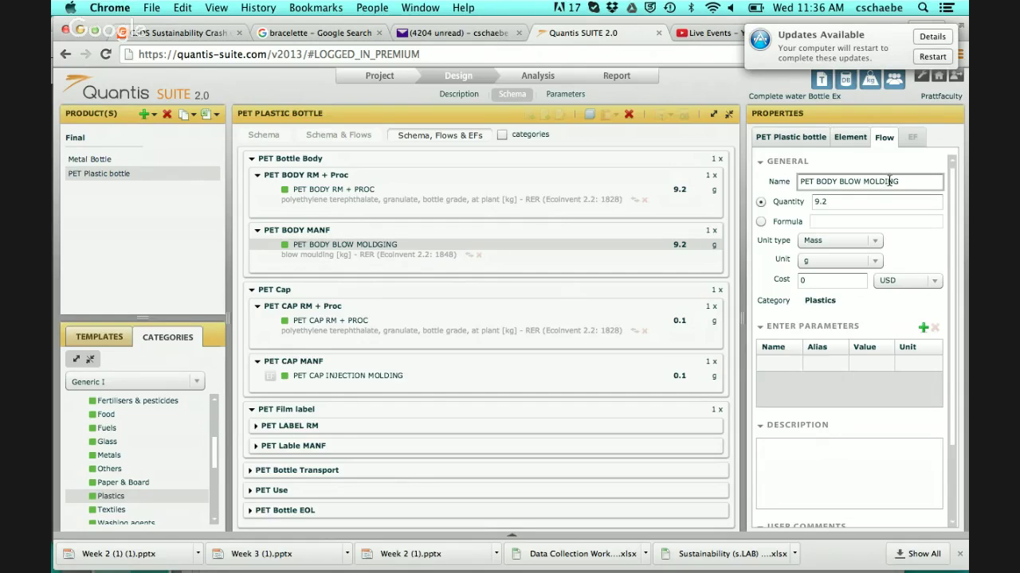
pyautogui.click(419, 388)
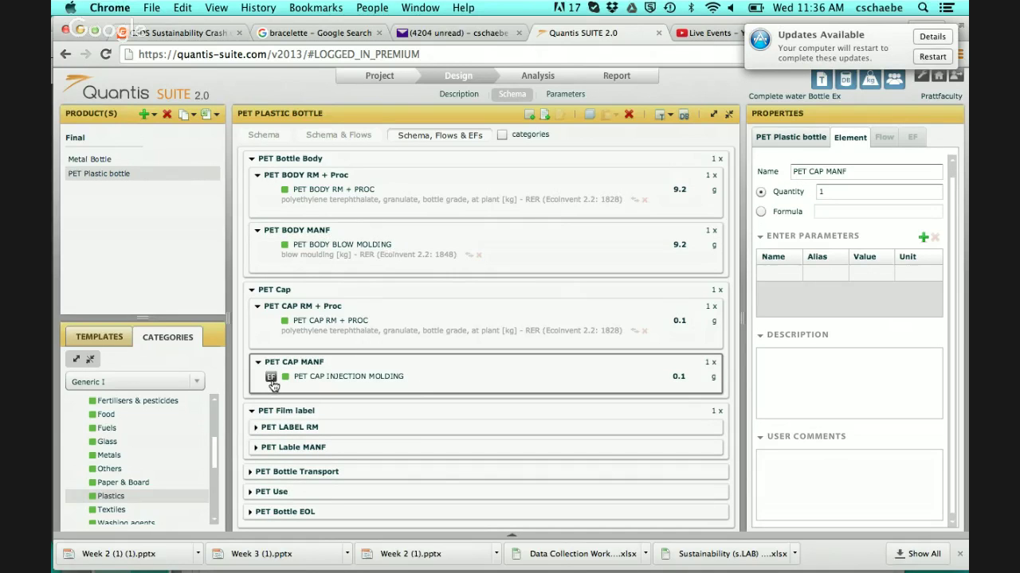
# - Attach injection moulding RER (1853) from polymers > processing stages to the cap flow
pyautogui.click(272, 386)
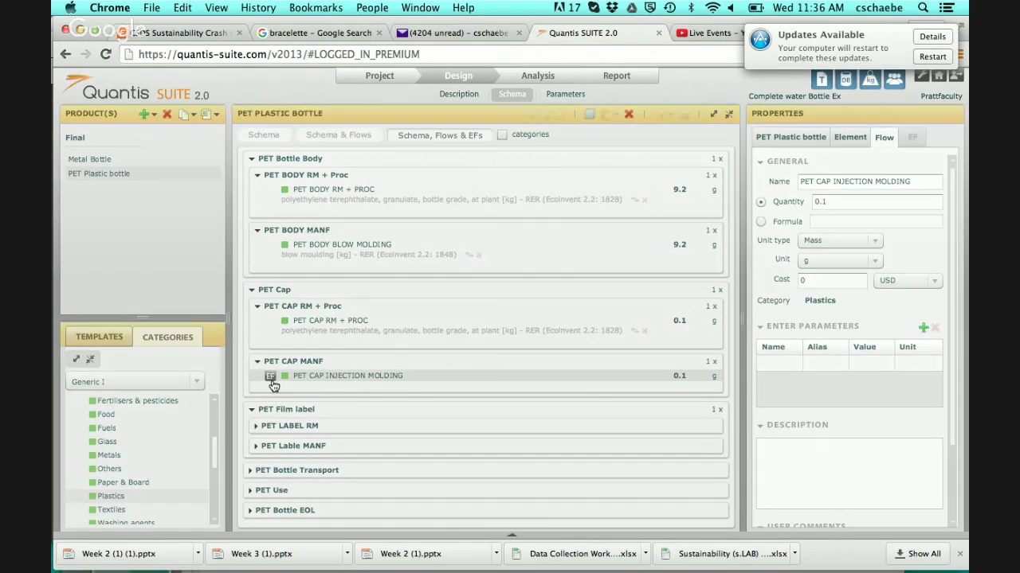
pyautogui.click(271, 380)
pyautogui.click(264, 186)
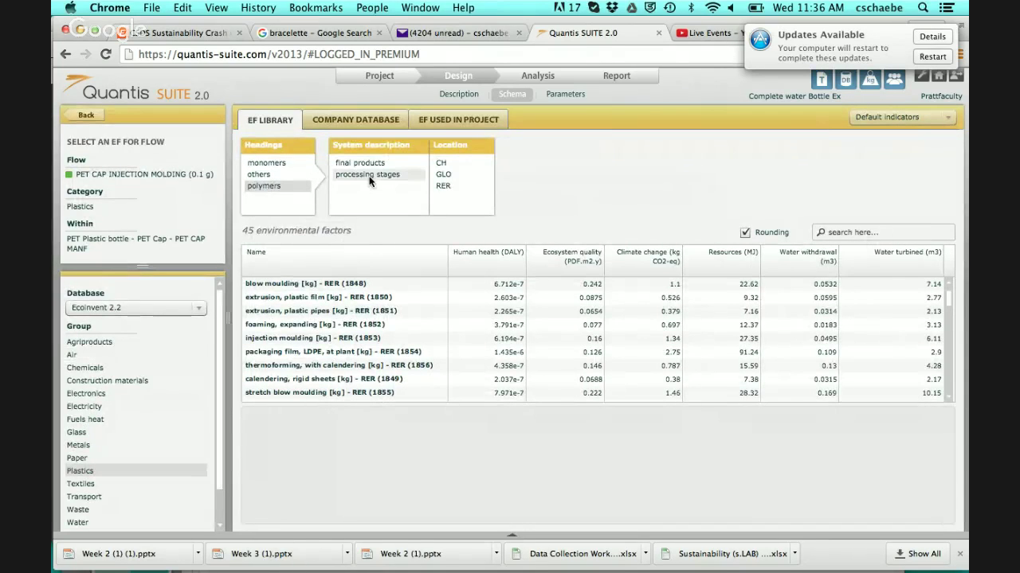
pyautogui.click(369, 175)
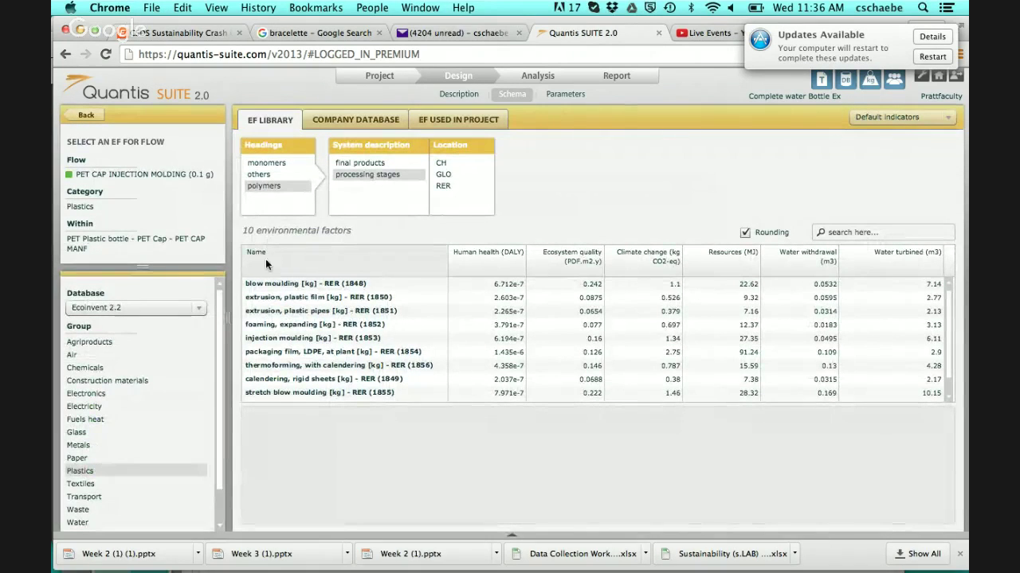
pyautogui.click(285, 340)
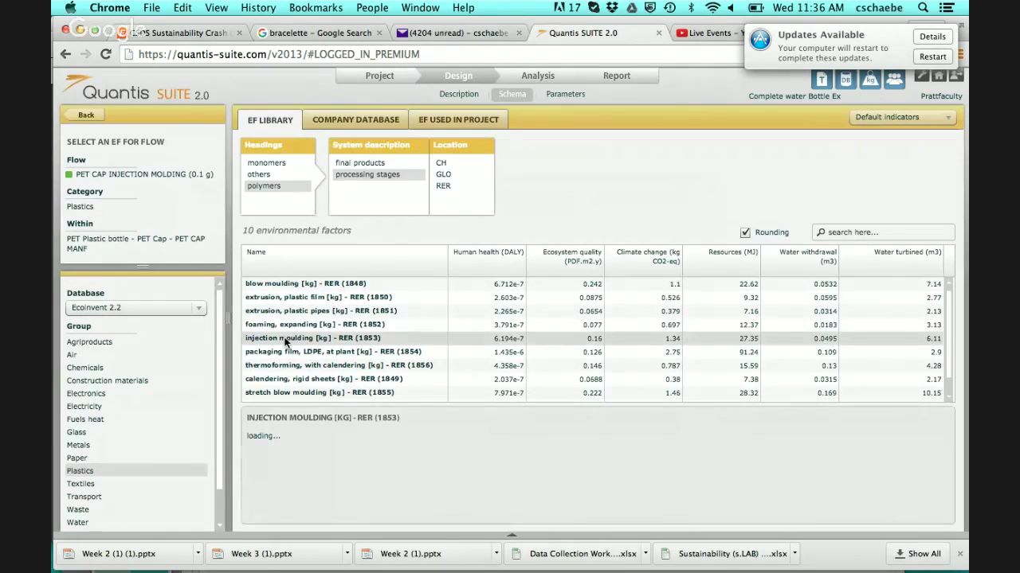
pyautogui.doubleClick(285, 340)
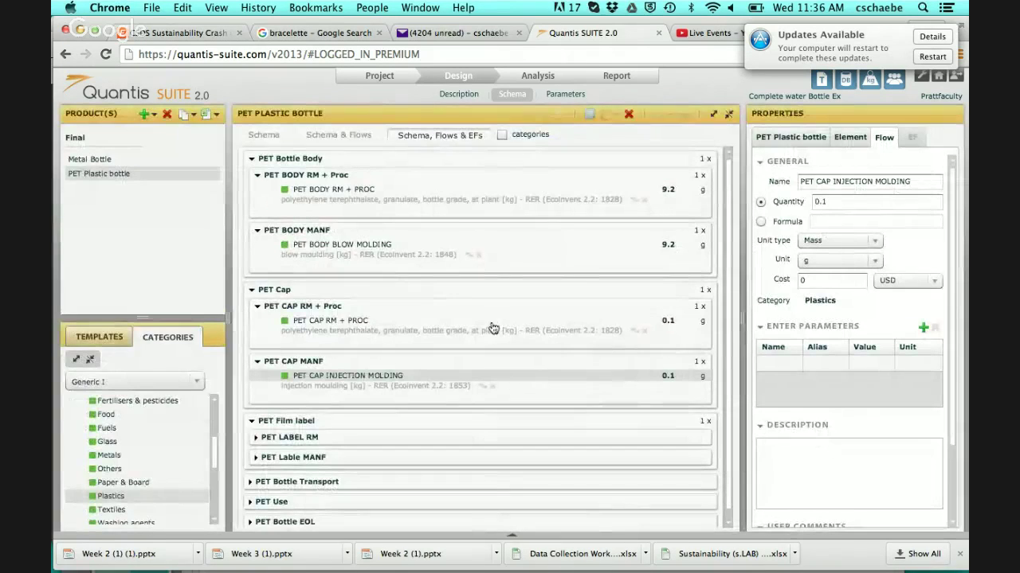
# - Add a Plastics flow named PET LABEL RM of 0.01 g under the PET LABEL RM step
pyautogui.click(351, 422)
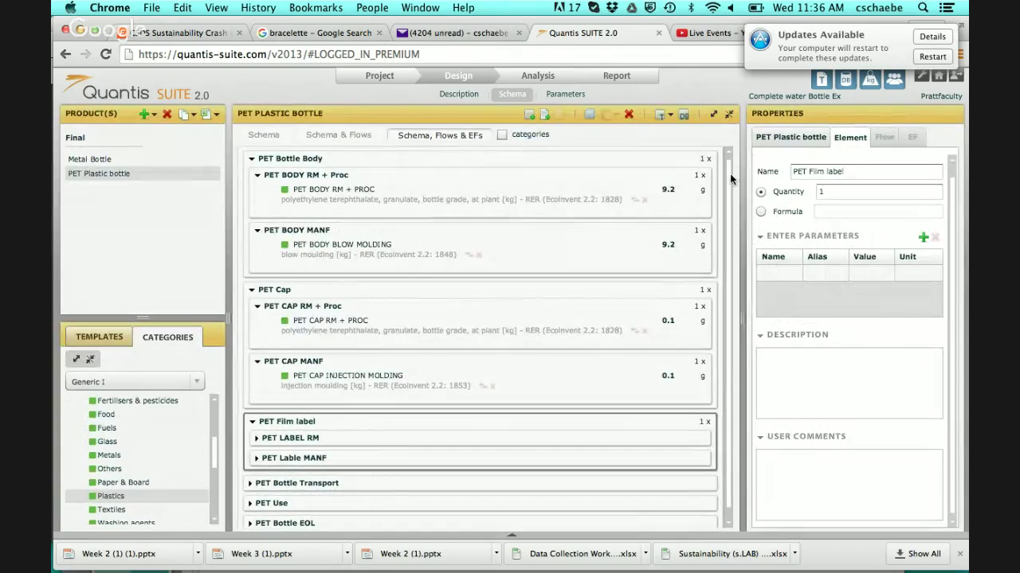
pyautogui.scroll(-1, 729, 239)
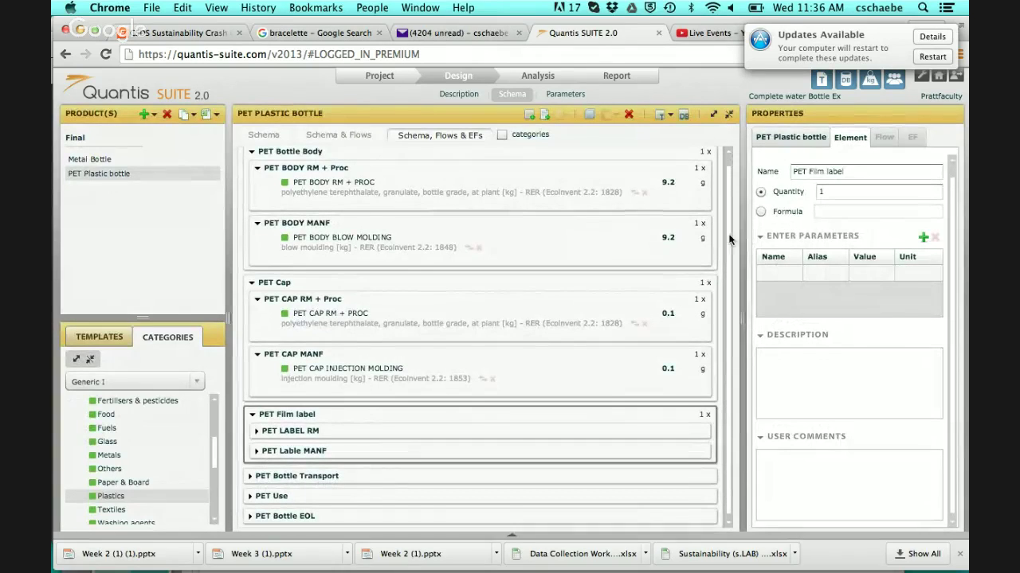
pyautogui.click(256, 431)
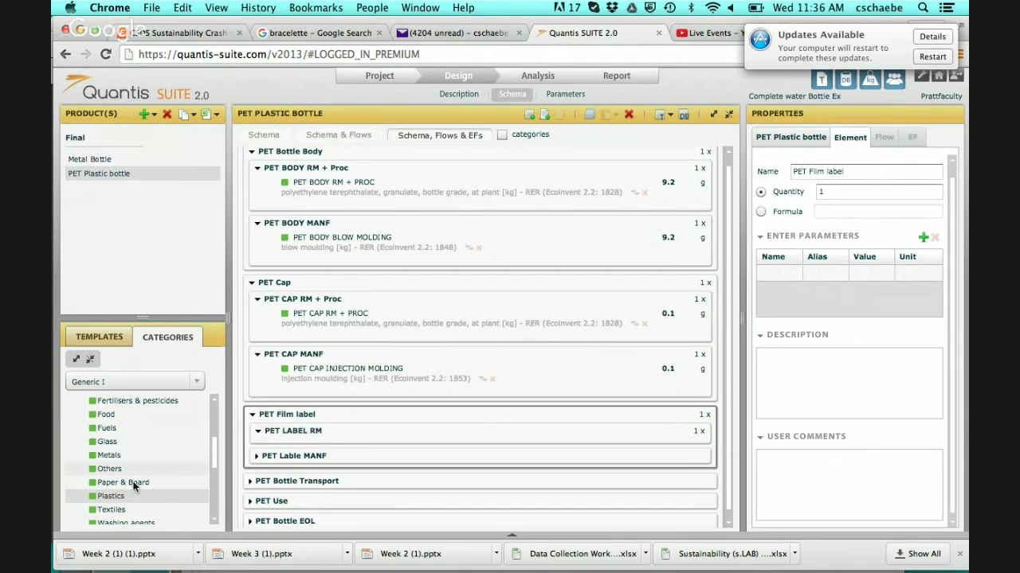
pyautogui.moveTo(110, 496); pyautogui.dragTo(344, 438)
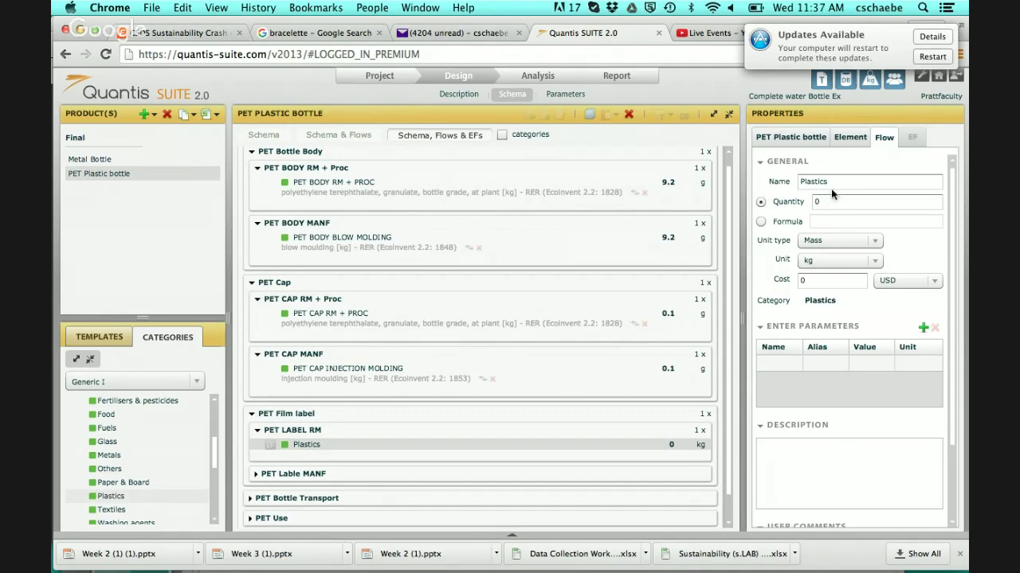
pyautogui.click(832, 188)
pyautogui.write('PET LABEL RM')
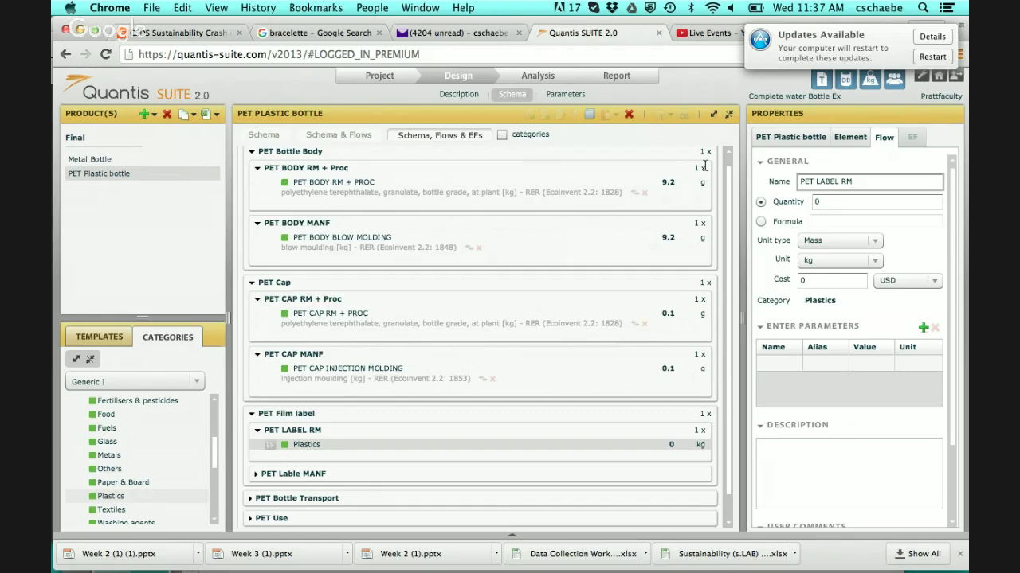
pyautogui.click(831, 204)
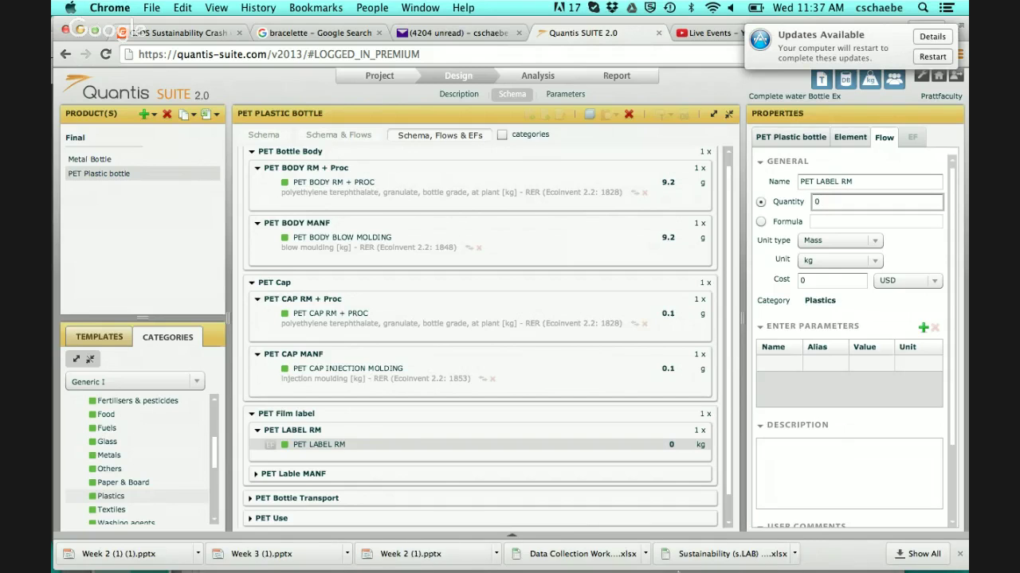
pyautogui.click(587, 559)
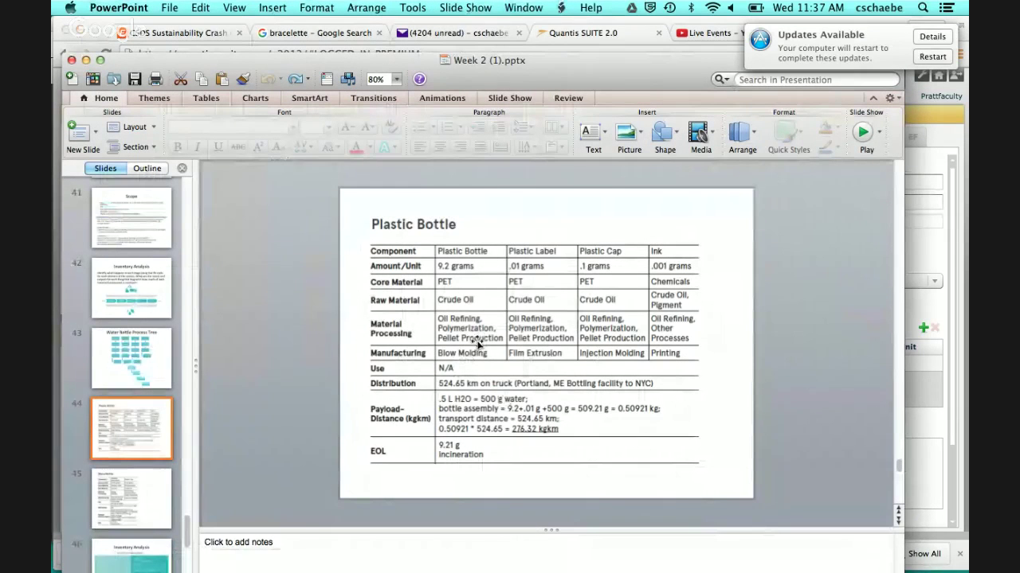
pyautogui.click(954, 245)
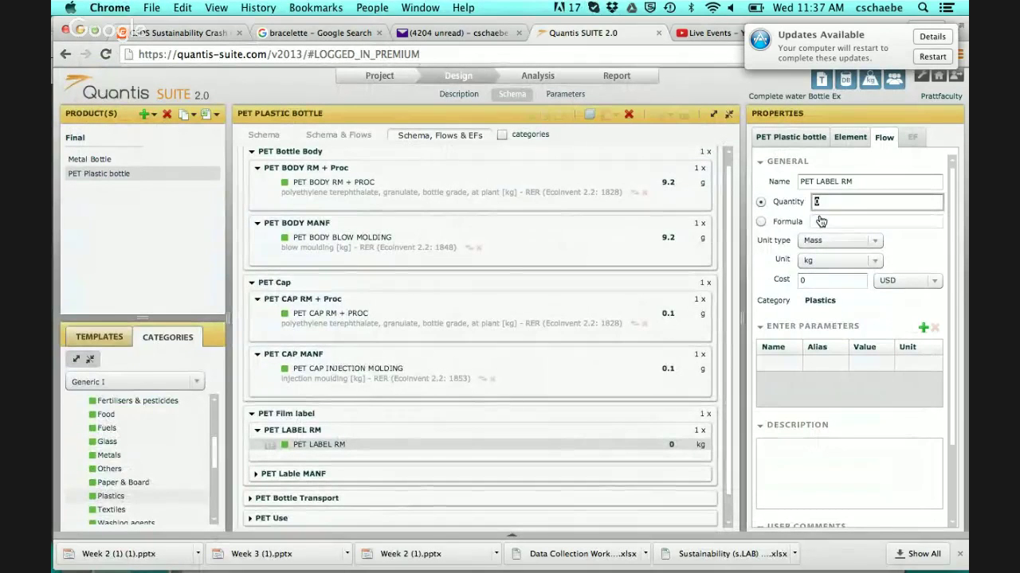
pyautogui.write('0.01')
pyautogui.click(832, 260)
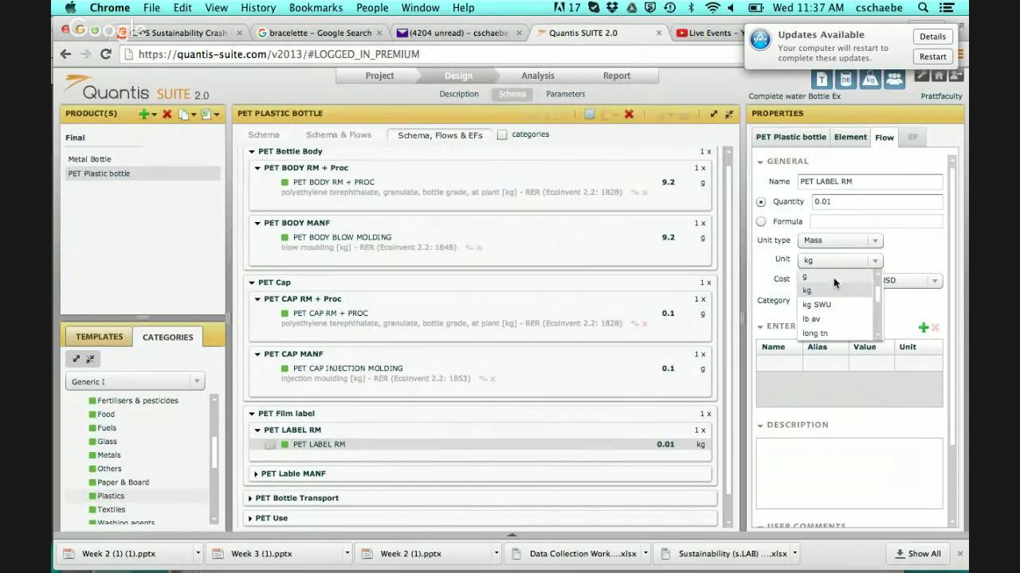
pyautogui.click(833, 277)
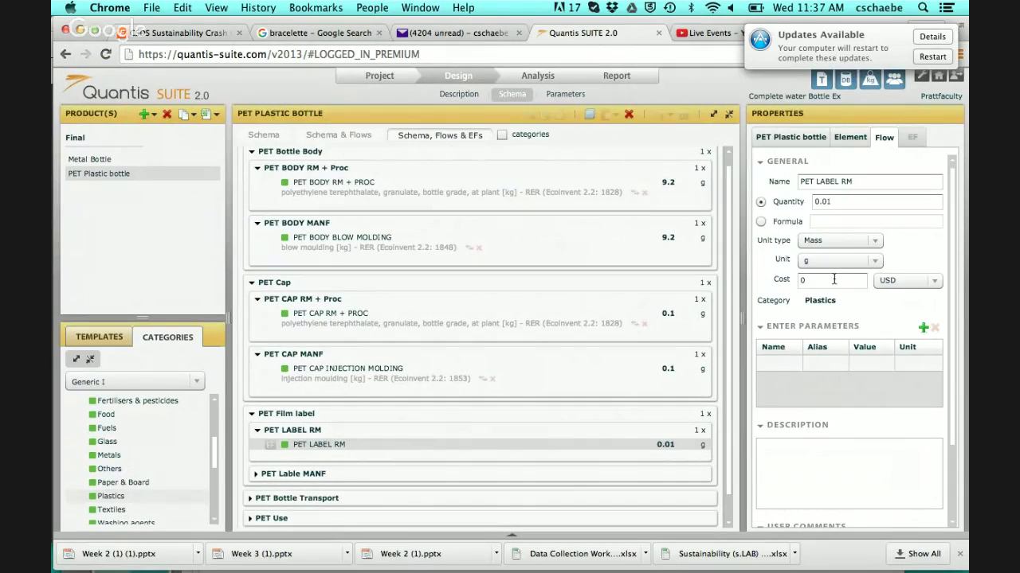
# - Attach bottle-grade PET granulate (1828) from polymers > final products to PET LABEL RM
pyautogui.click(270, 448)
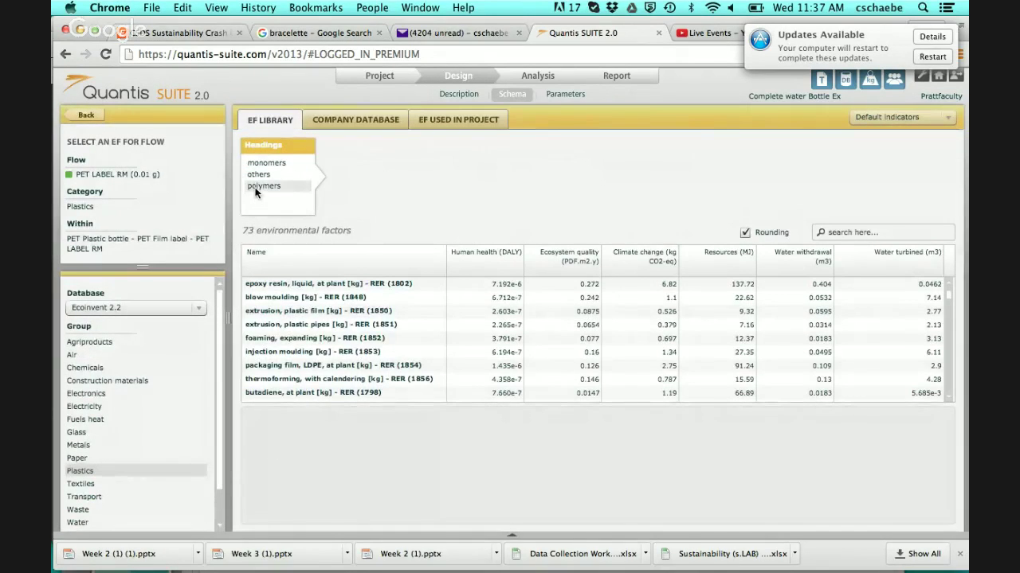
pyautogui.click(255, 189)
pyautogui.click(385, 164)
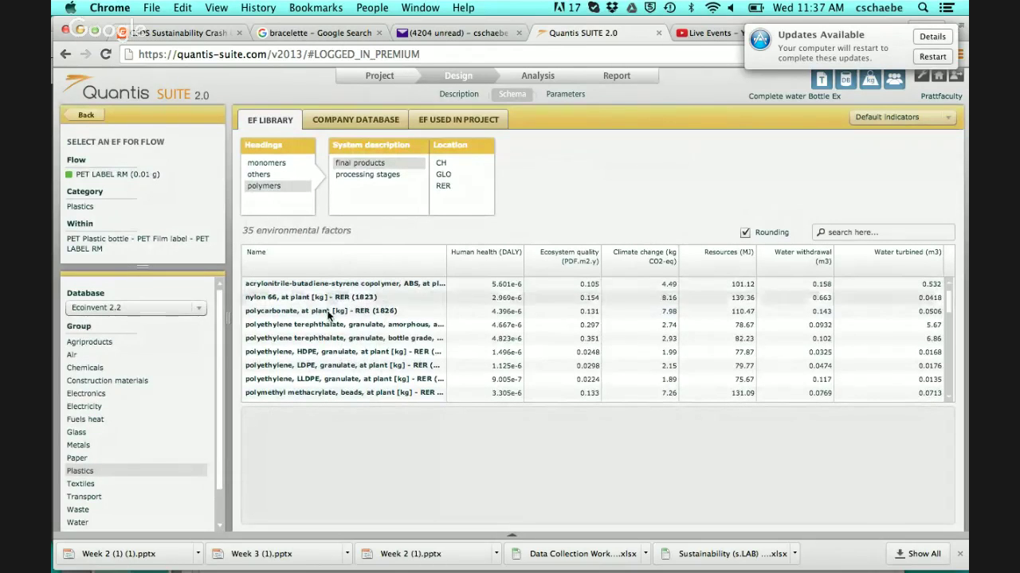
pyautogui.doubleClick(271, 339)
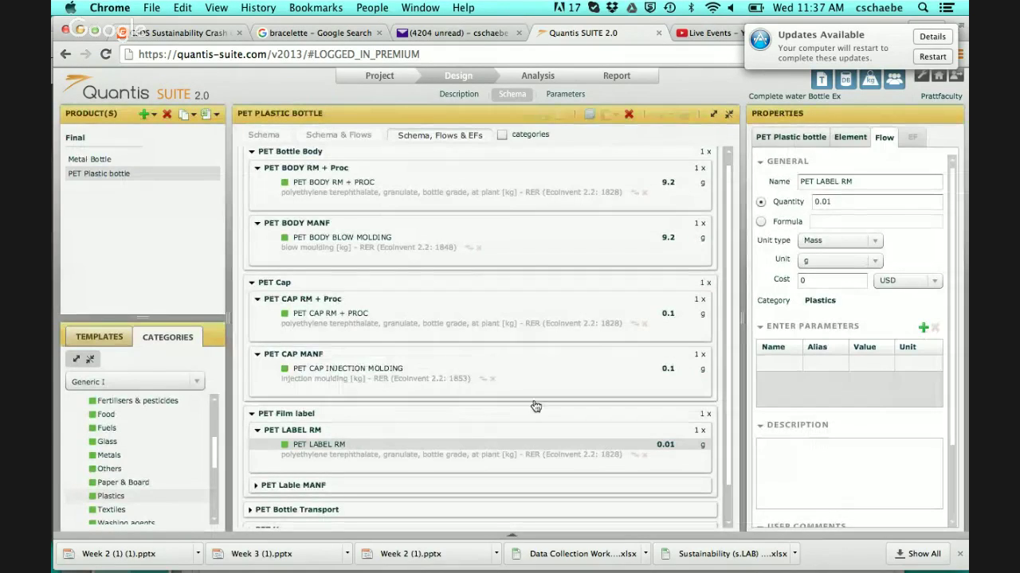
# - Add a 0.01 g Plastics flow named PET LABEL Film extrusion under PET Lable MANF
pyautogui.click(370, 490)
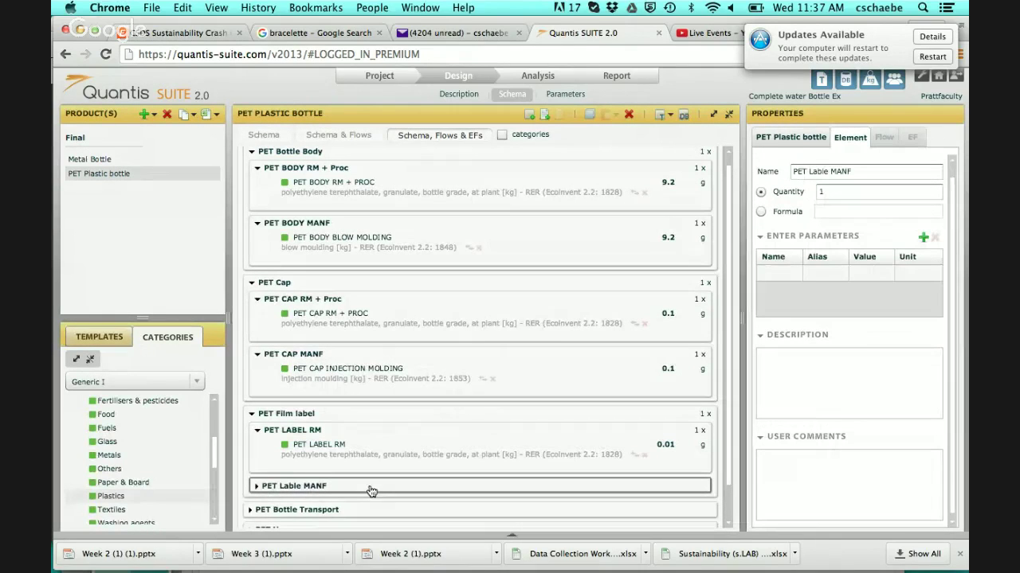
pyautogui.click(255, 485)
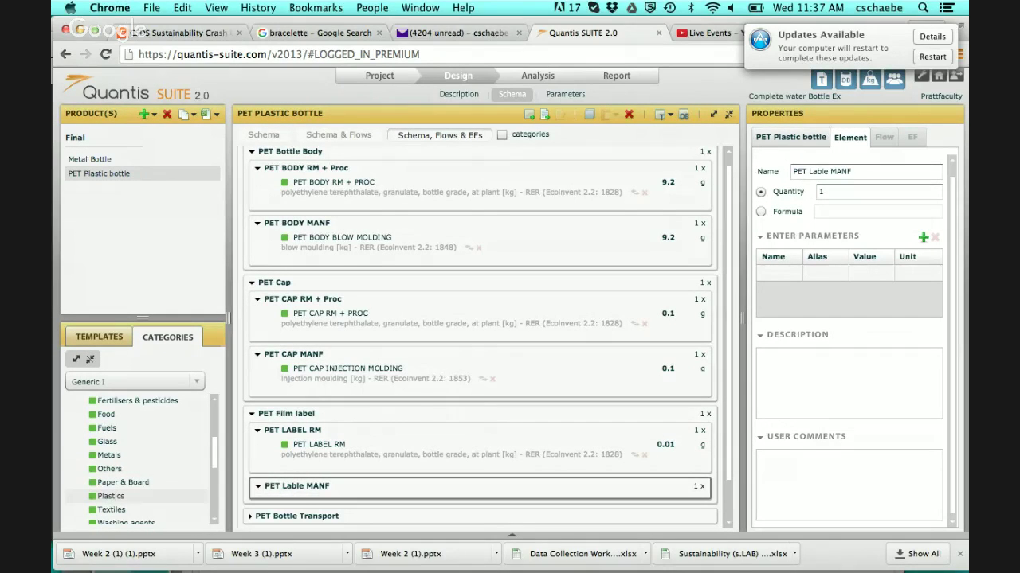
pyautogui.moveTo(111, 496); pyautogui.dragTo(354, 491)
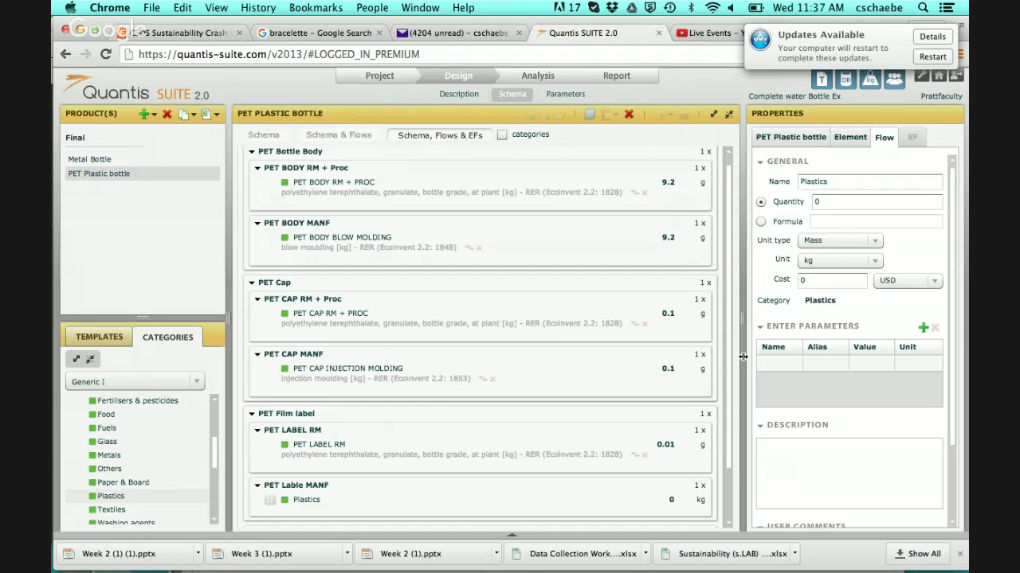
pyautogui.moveTo(727, 314); pyautogui.dragTo(727, 366)
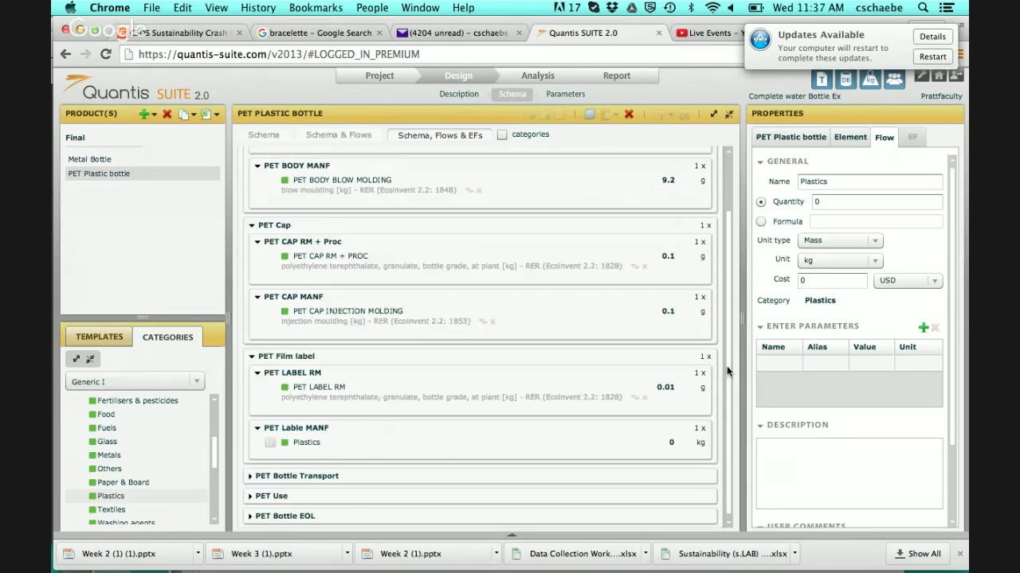
pyautogui.click(308, 447)
pyautogui.moveTo(830, 185); pyautogui.dragTo(727, 181)
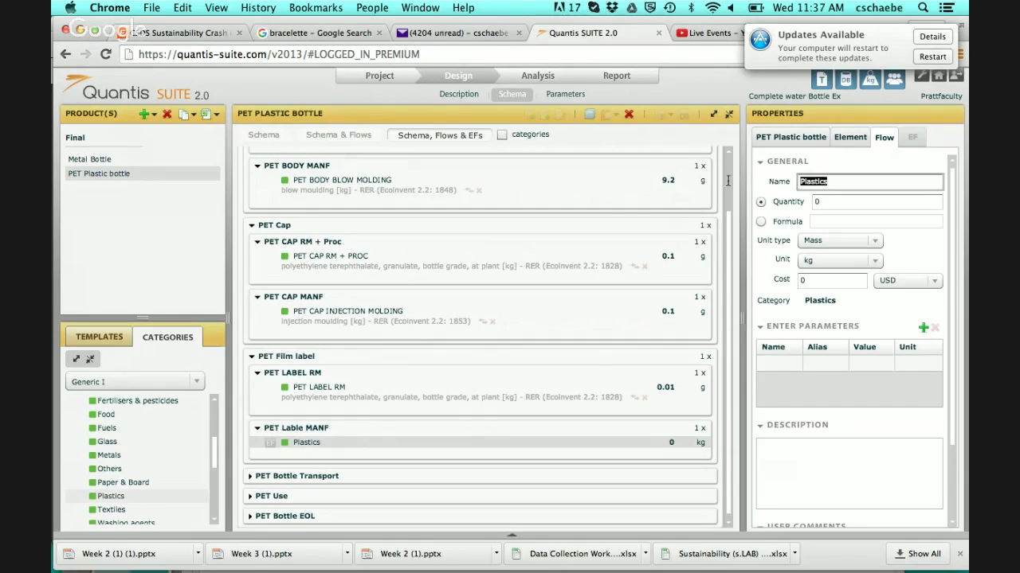
pyautogui.write('PET LABEL')
pyautogui.write('Film extrusion')
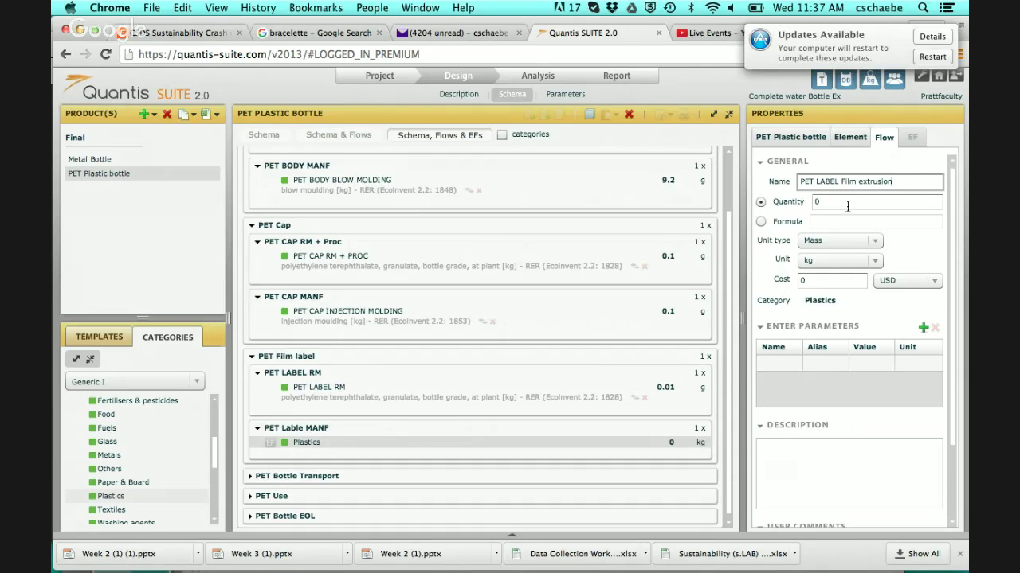
pyautogui.click(816, 201)
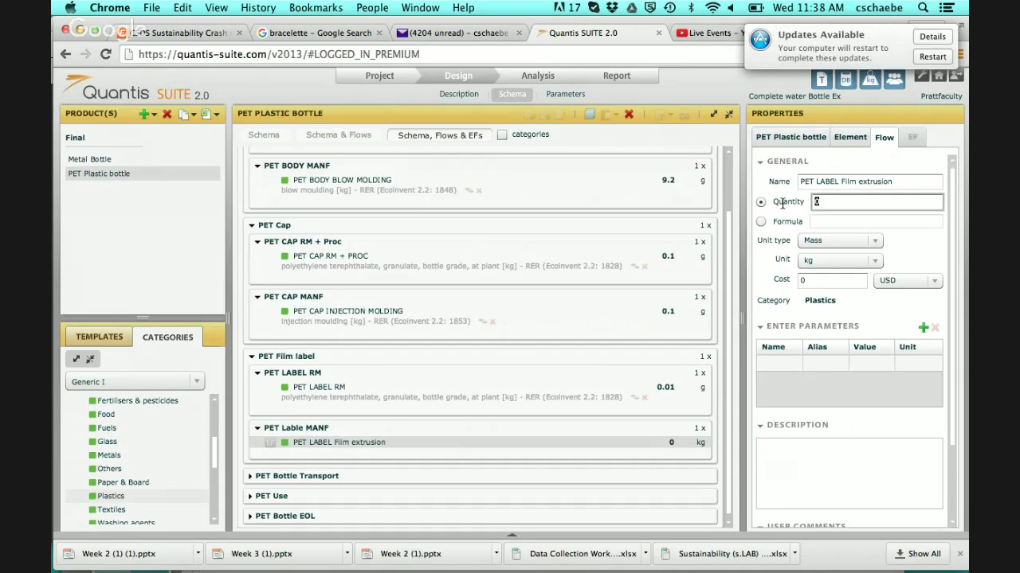
pyautogui.write('.01')
pyautogui.click(864, 261)
pyautogui.click(837, 278)
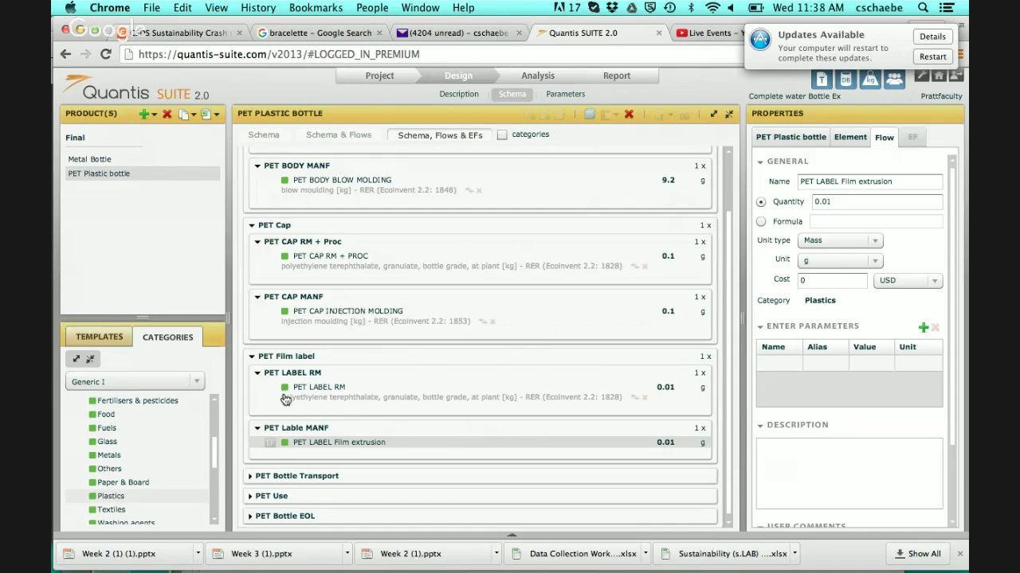
# - Attach extrusion, plastic film from polymers > processing stages to the label extrusion flow
pyautogui.click(270, 448)
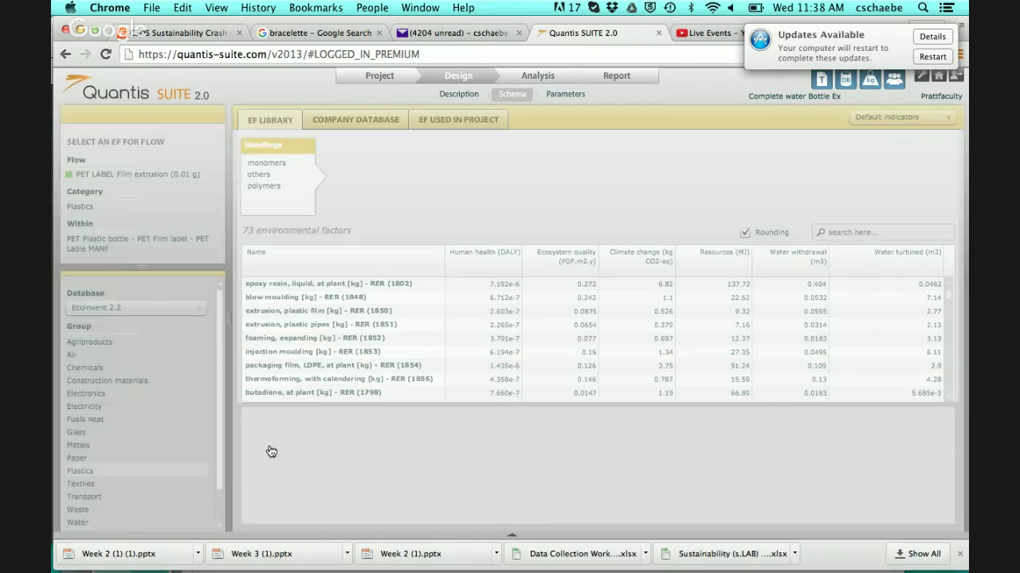
pyautogui.click(256, 186)
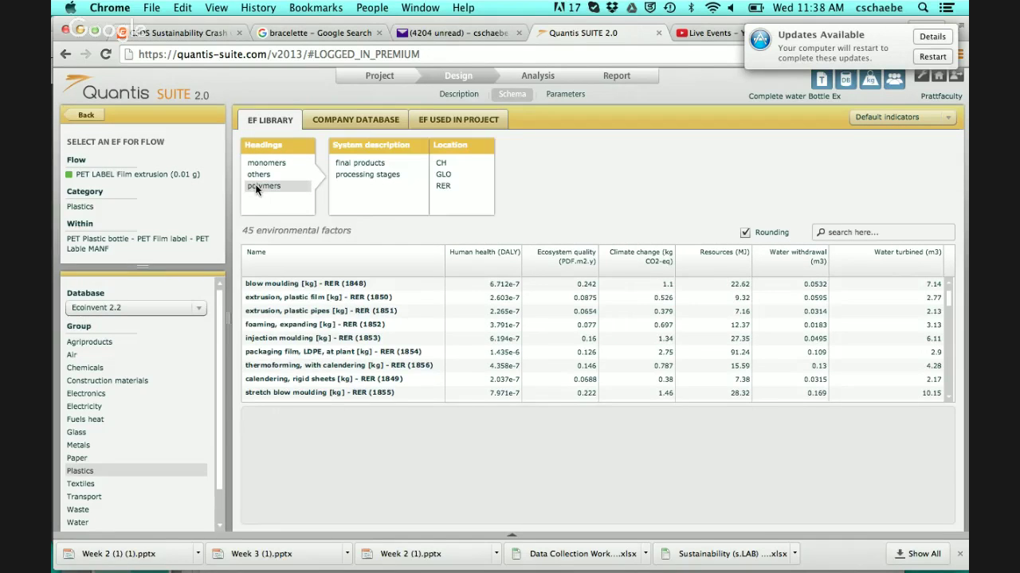
pyautogui.click(374, 175)
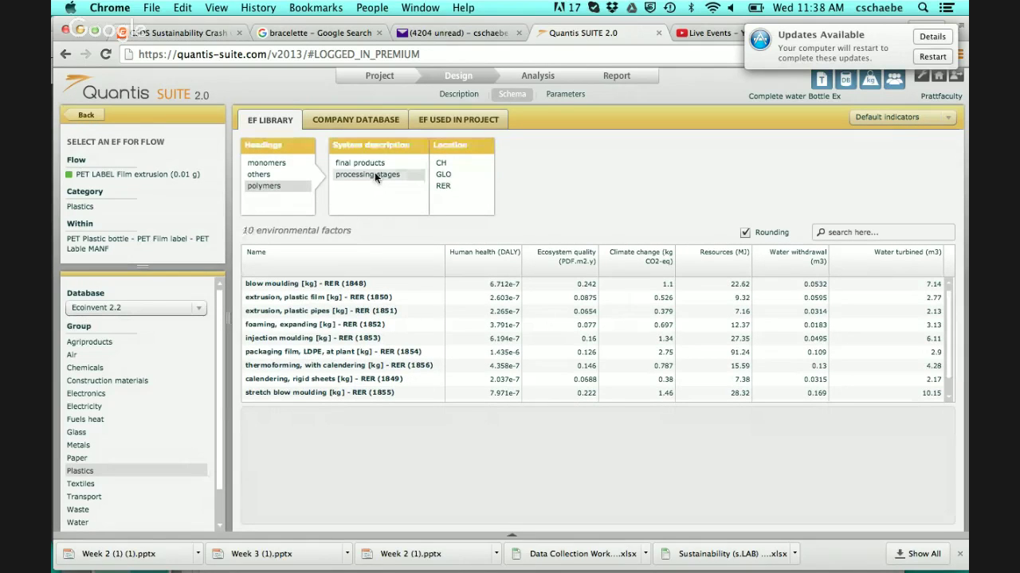
pyautogui.doubleClick(267, 299)
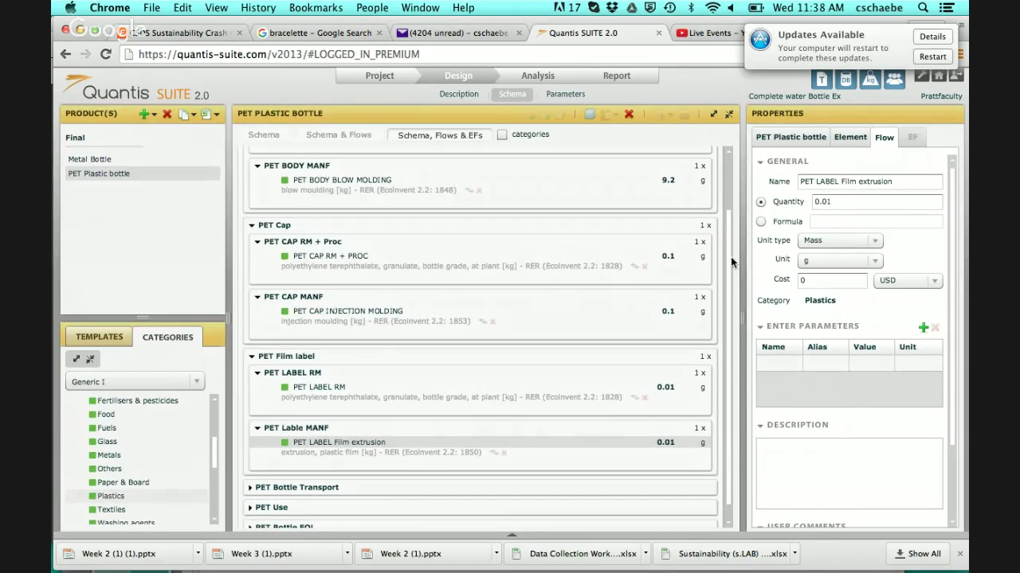
pyautogui.moveTo(727, 263); pyautogui.dragTo(725, 317)
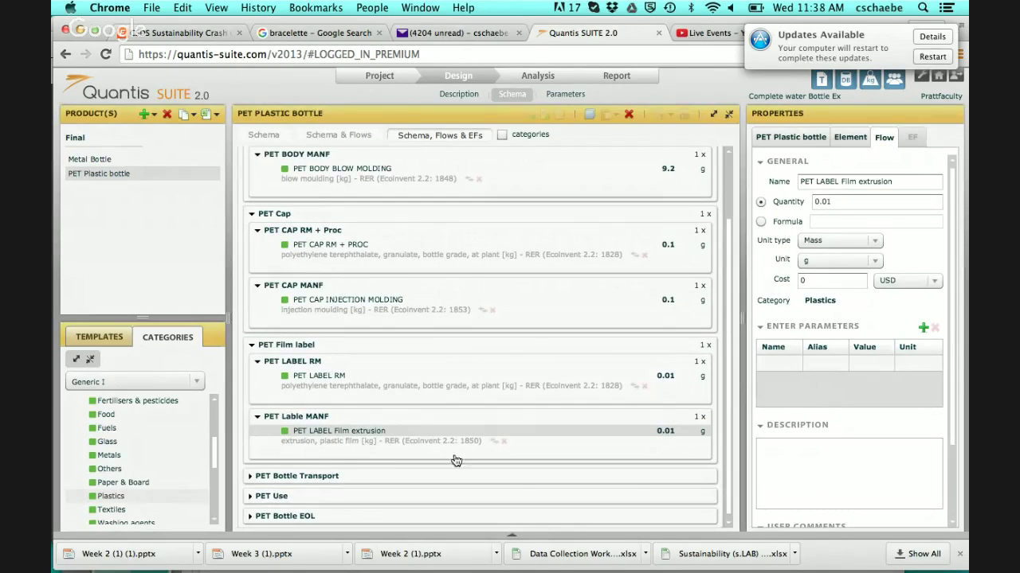
# - Expand PET Bottle Transport and bring up the Plastic Bottle slide with its truck data
pyautogui.click(250, 477)
pyautogui.moveTo(644, 558)
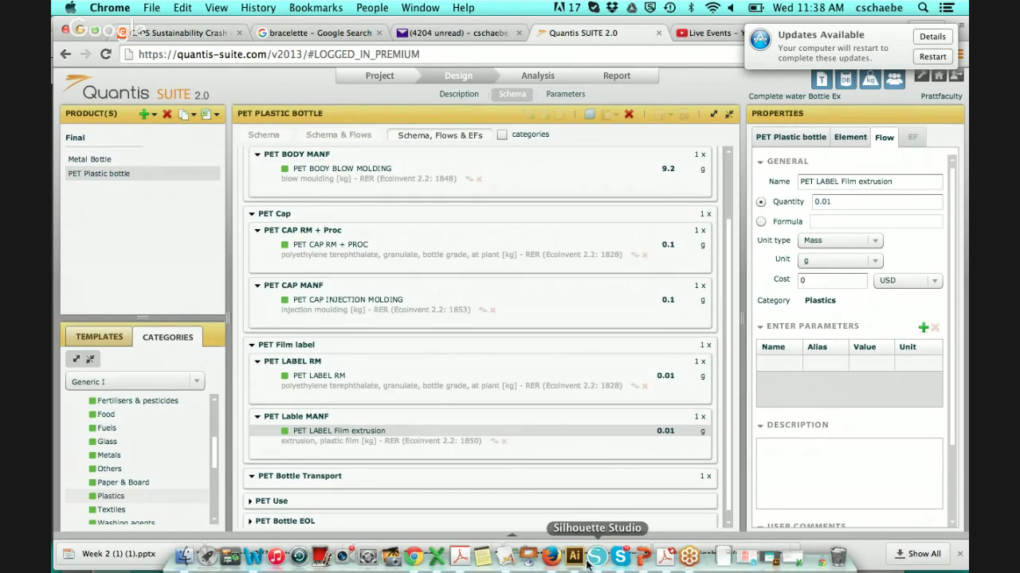
pyautogui.click(640, 556)
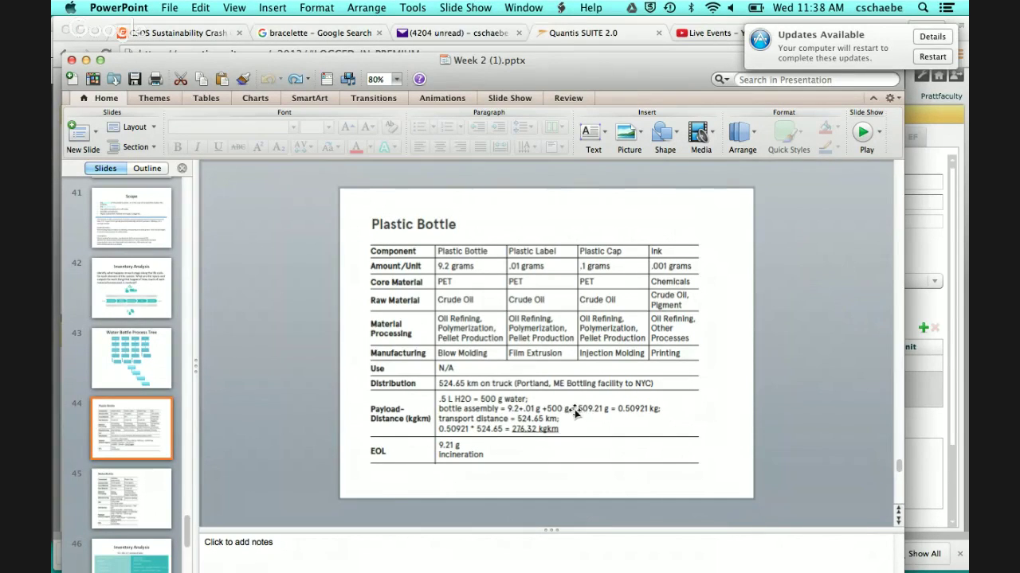
# - Leave the slide-44 Plastic Bottle table and bring the Quantis bottle schema back
pyautogui.click(930, 463)
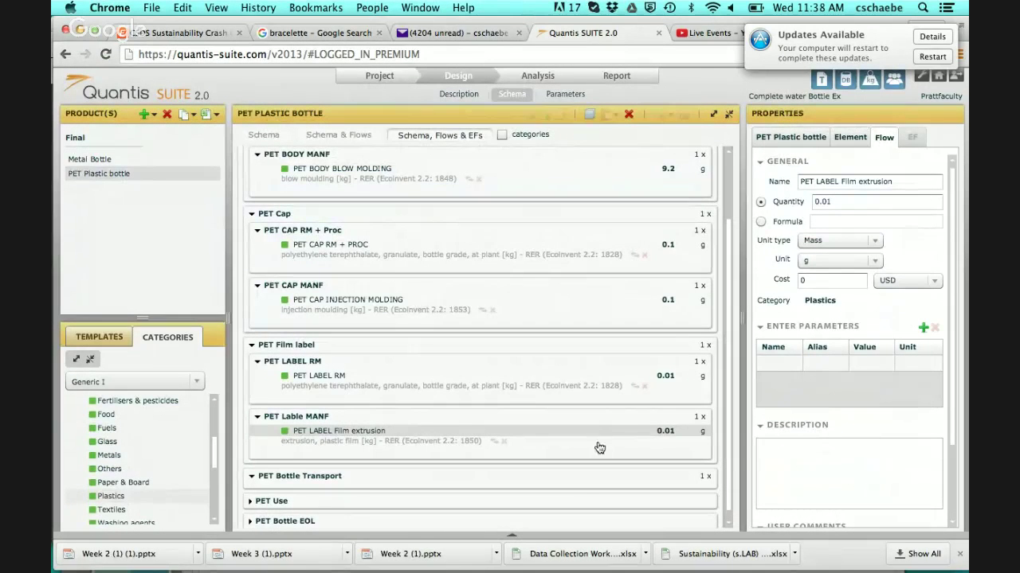
# - Show PET Bottle Transport's properties, then bring up the Plastic Bottle slide with the 276.32 kgkm and 524.65 km figures
pyautogui.click(569, 481)
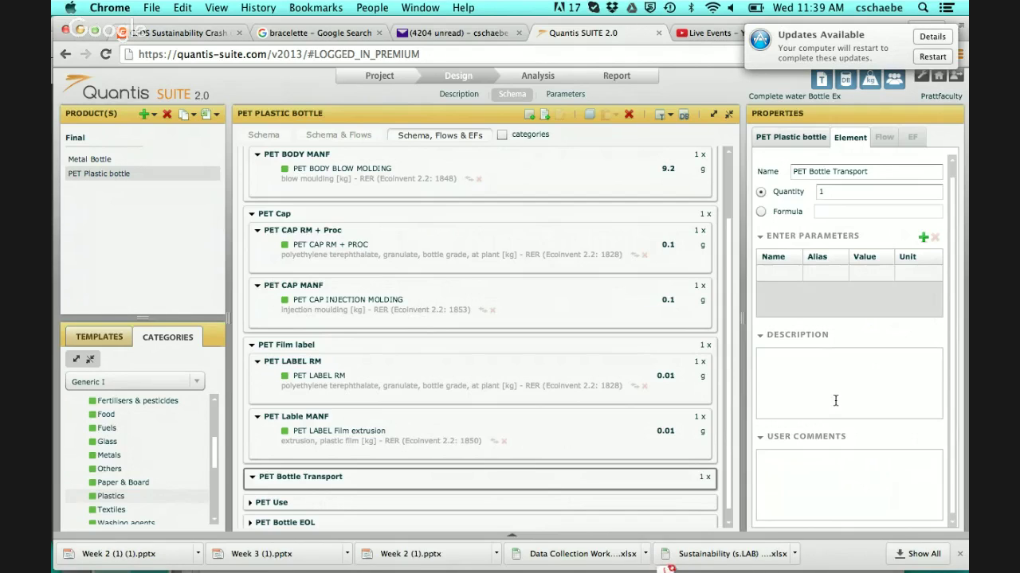
pyautogui.moveTo(549, 564)
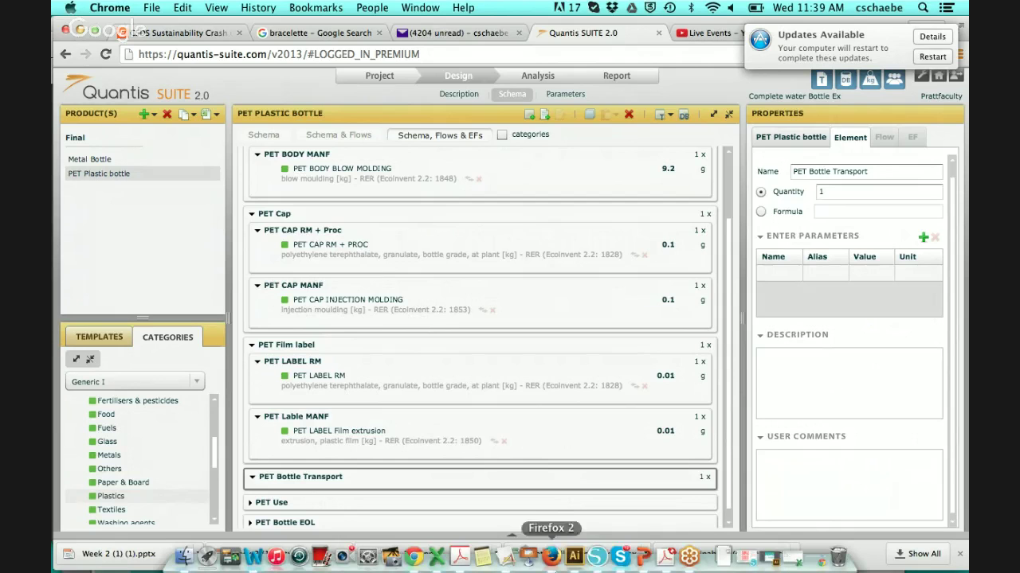
pyautogui.click(647, 567)
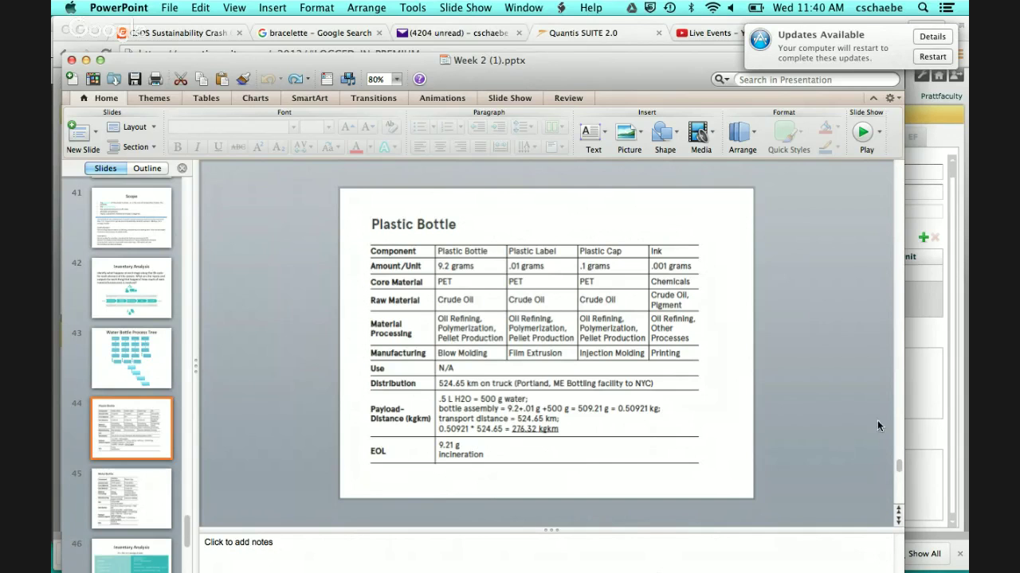
# - Bring the Quantis SUITE model back in front of PowerPoint
pyautogui.click(915, 405)
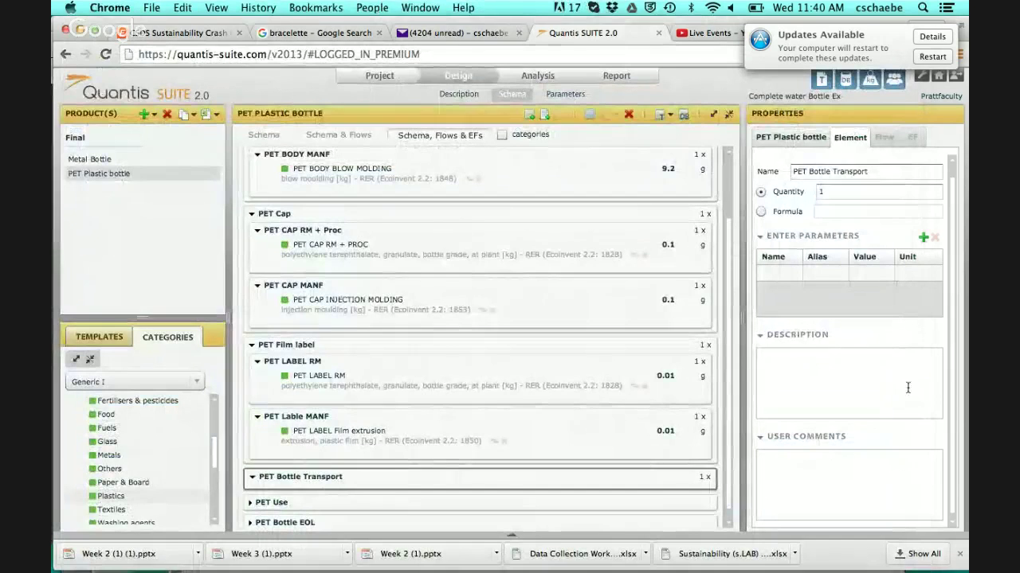
# - Expand Transportation > Operation: freight and add a freight flow under PET Bottle Transport
pyautogui.click(822, 192)
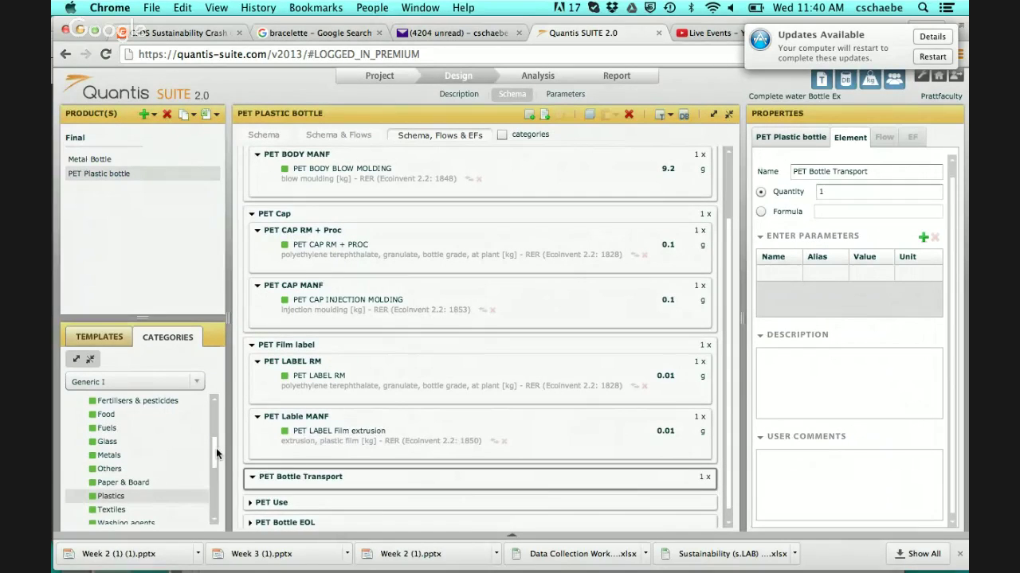
pyautogui.moveTo(216, 447); pyautogui.dragTo(205, 492)
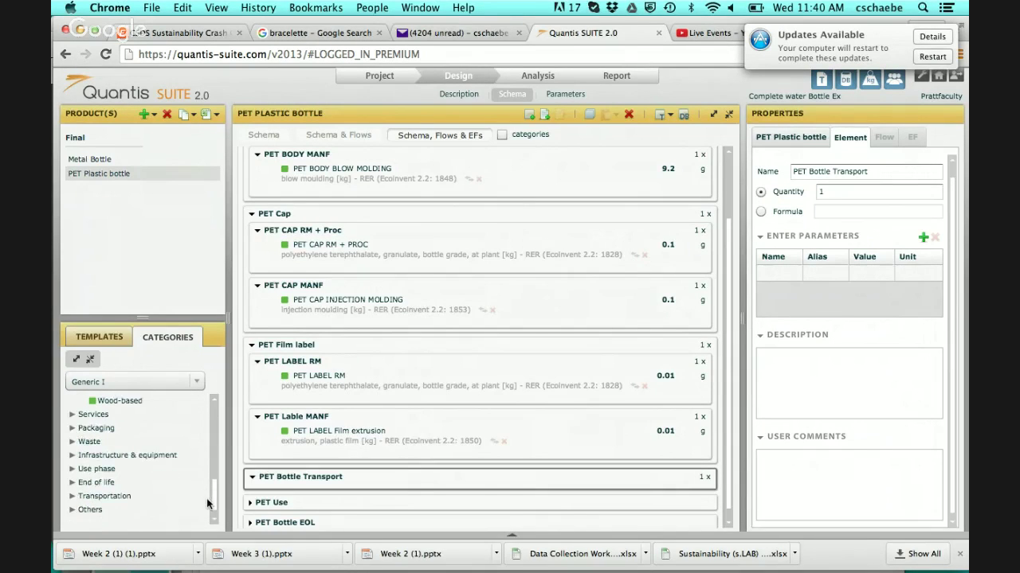
pyautogui.click(74, 509)
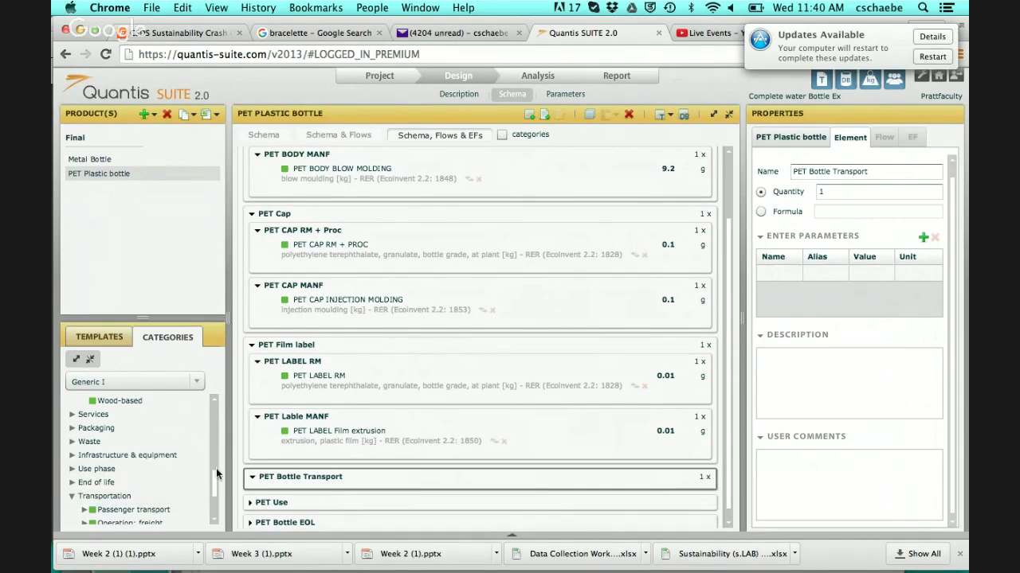
pyautogui.moveTo(215, 478); pyautogui.dragTo(217, 498)
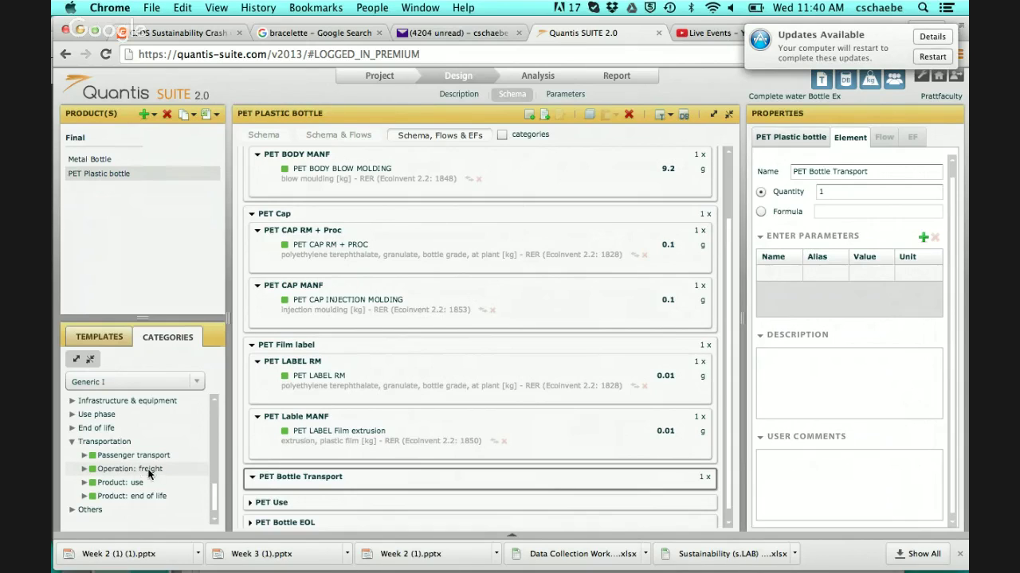
pyautogui.click(83, 469)
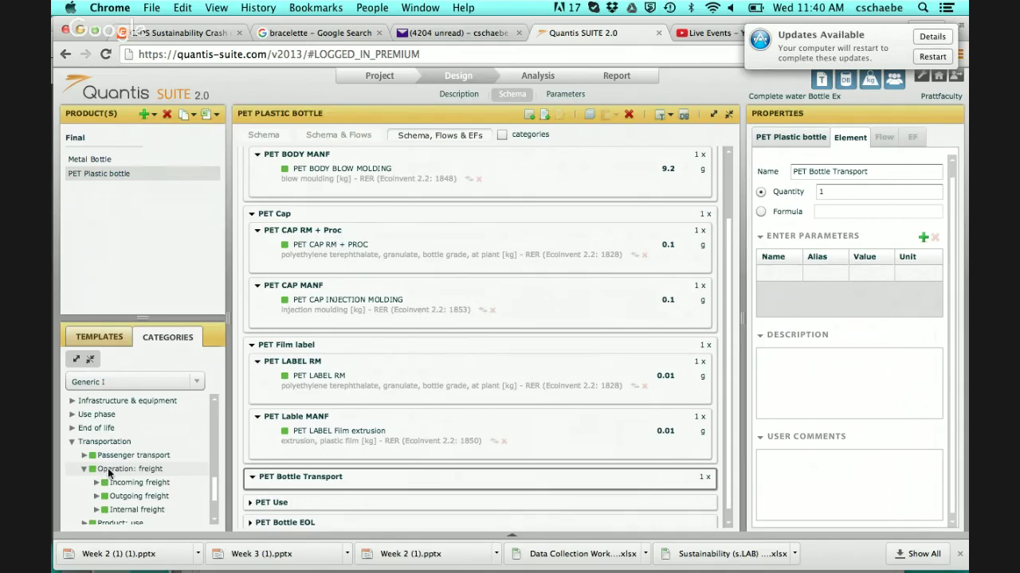
pyautogui.moveTo(102, 473); pyautogui.dragTo(361, 480)
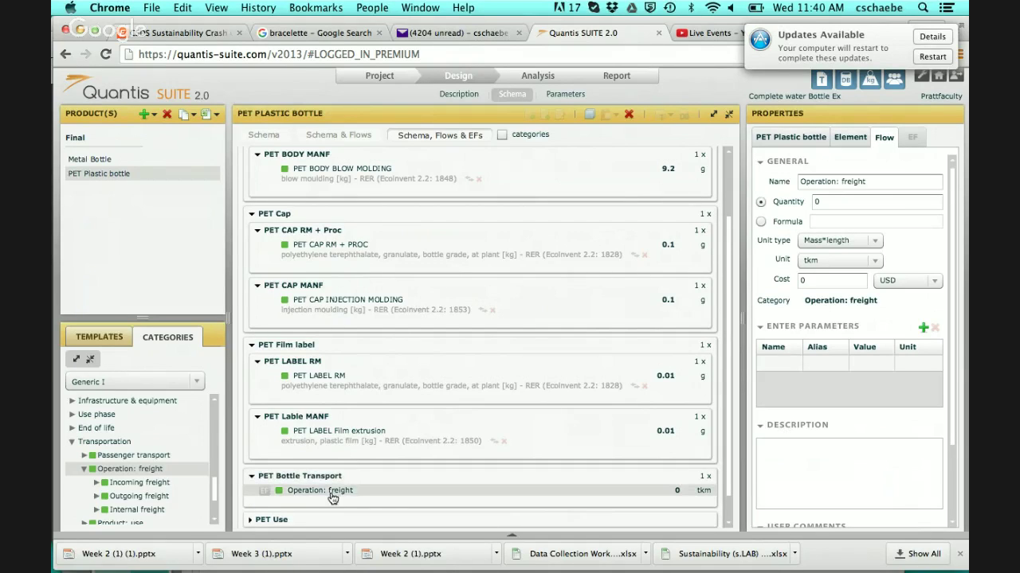
# - Rename the freight flow 'PET BOTTLE TRANSPORT TRUCK' and check the slide's transport figure
pyautogui.tripleClick(880, 184)
pyautogui.write('P')
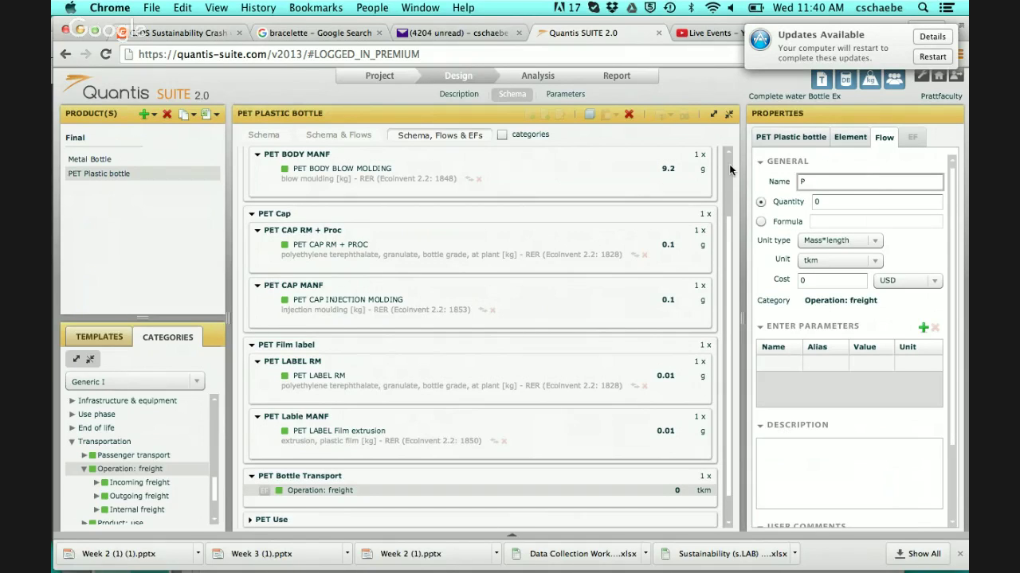
pyautogui.write('ET BOTTLE TRANSPORT TR')
pyautogui.write('UCK')
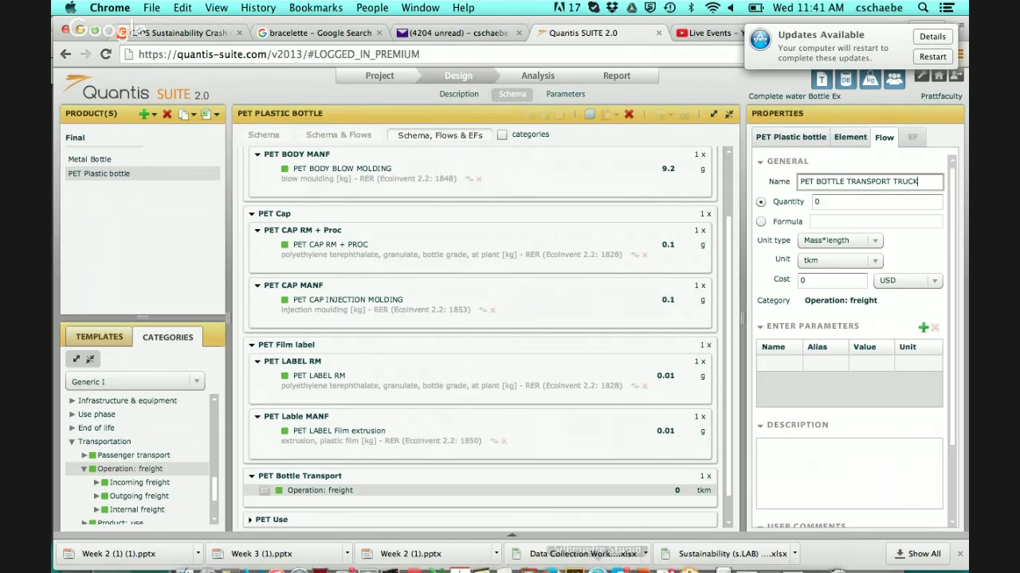
pyautogui.click(639, 560)
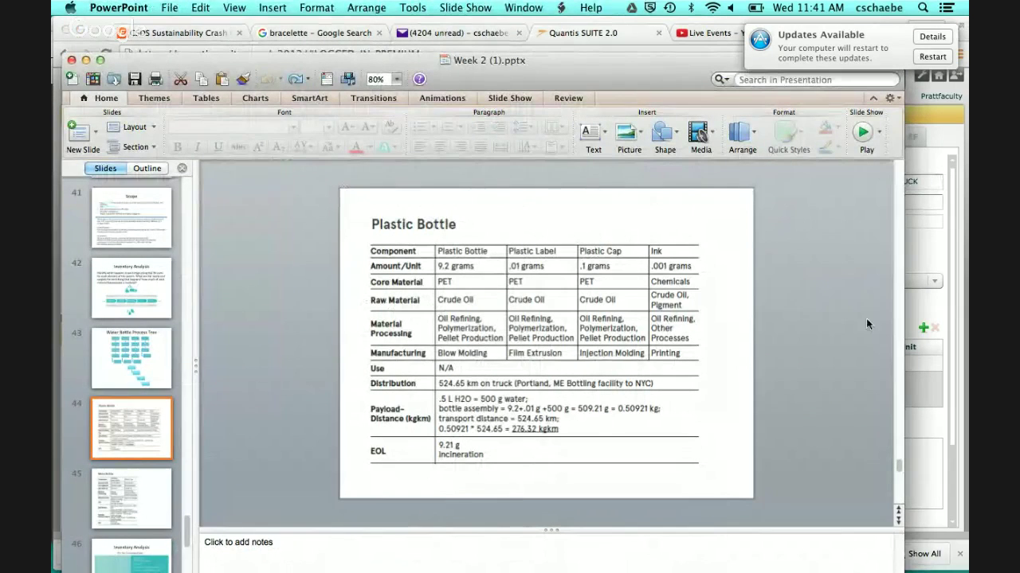
pyautogui.click(915, 317)
# - Set the truck flow to 276.32 kgkm and bring up its emission factor library
pyautogui.click(769, 201)
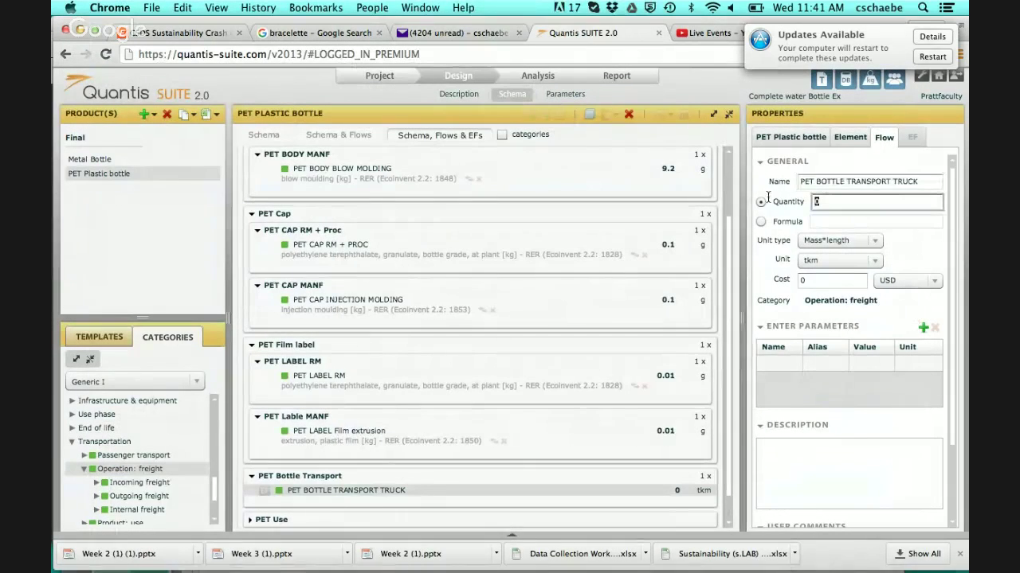
pyautogui.write('276.32')
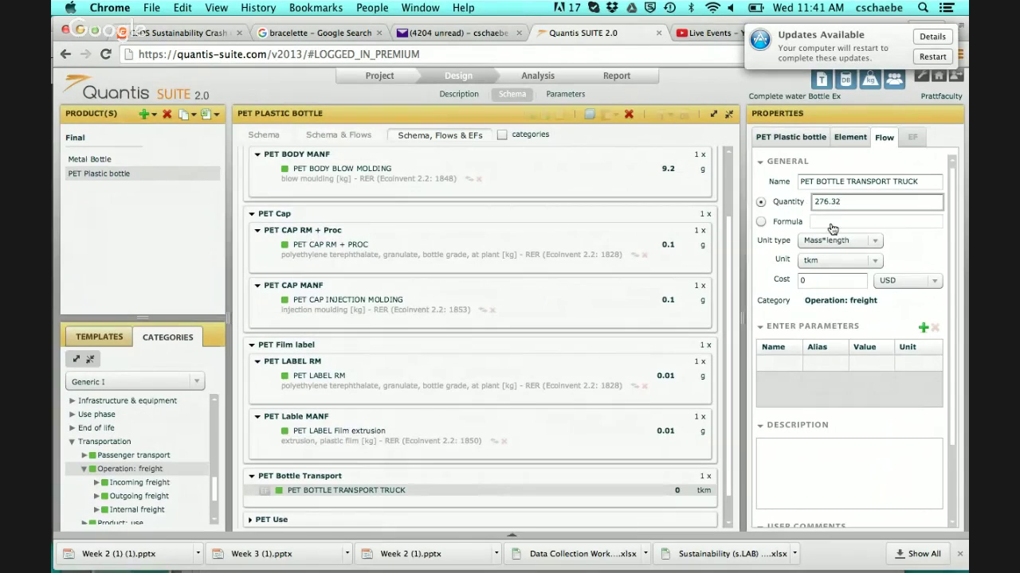
pyautogui.click(876, 263)
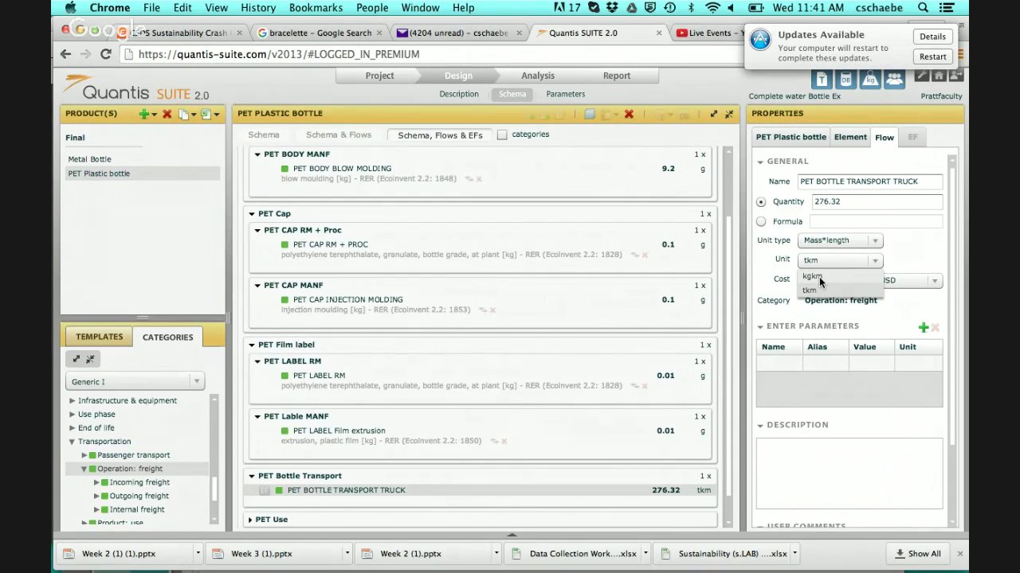
pyautogui.click(819, 278)
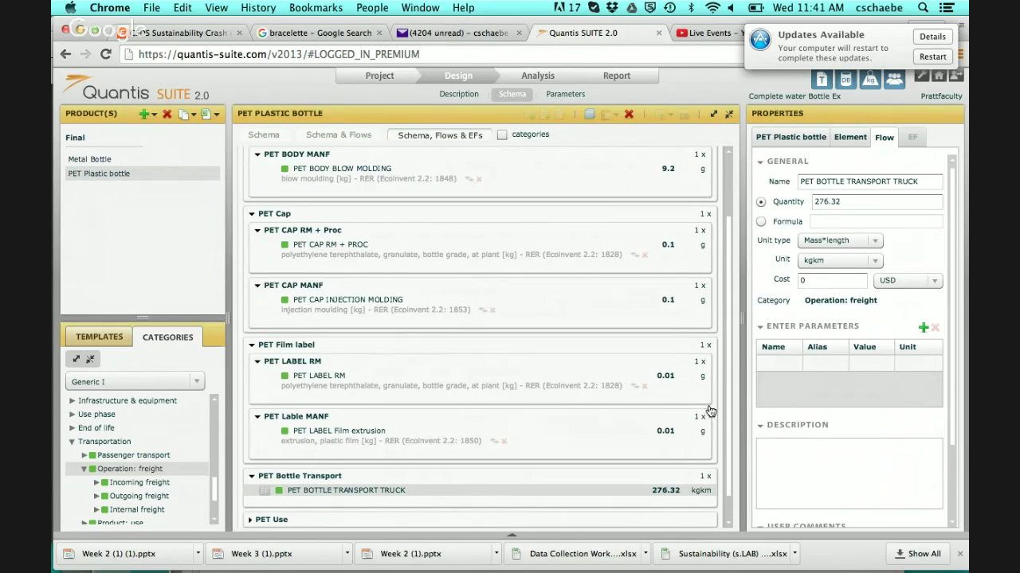
pyautogui.scroll(-2, 730, 309)
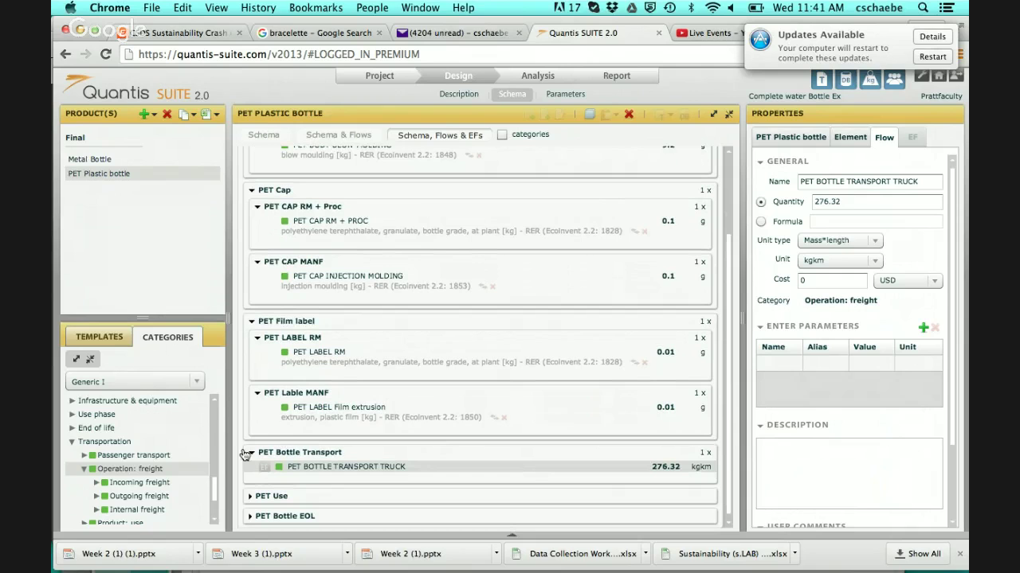
pyautogui.click(266, 468)
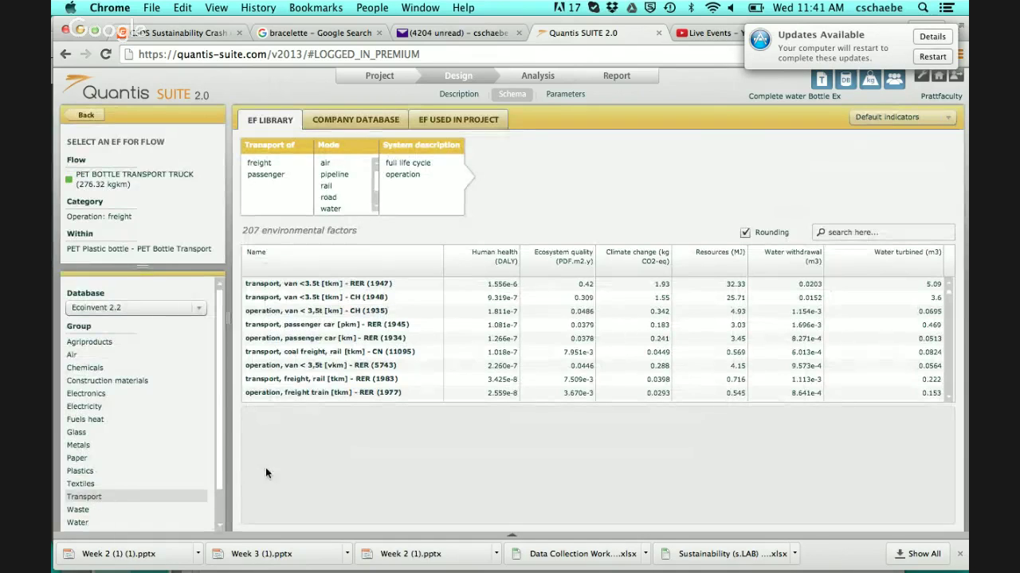
# - Filter the emission factors to road mode and full life cycle, leaving 59 results
pyautogui.click(334, 202)
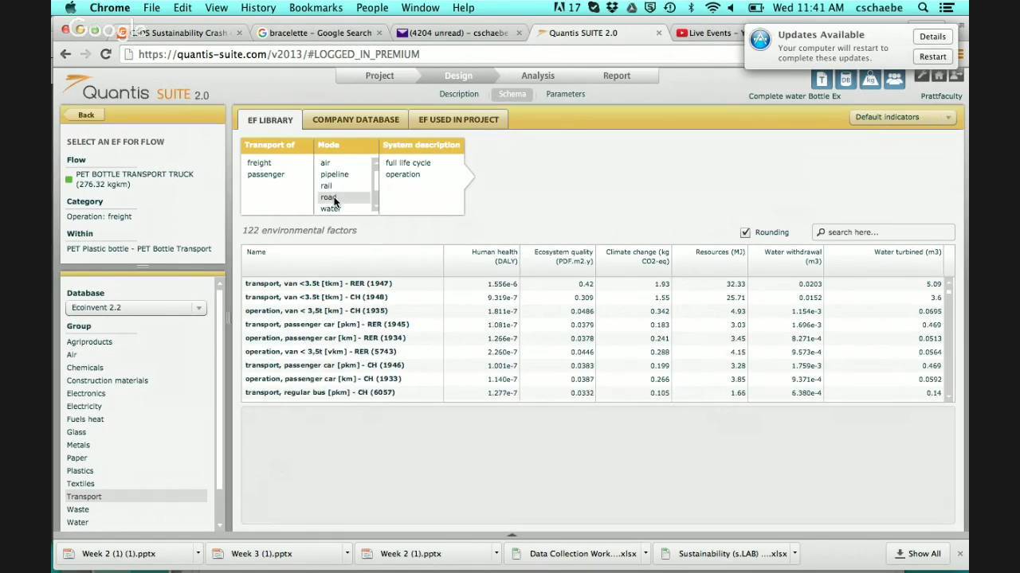
pyautogui.click(407, 165)
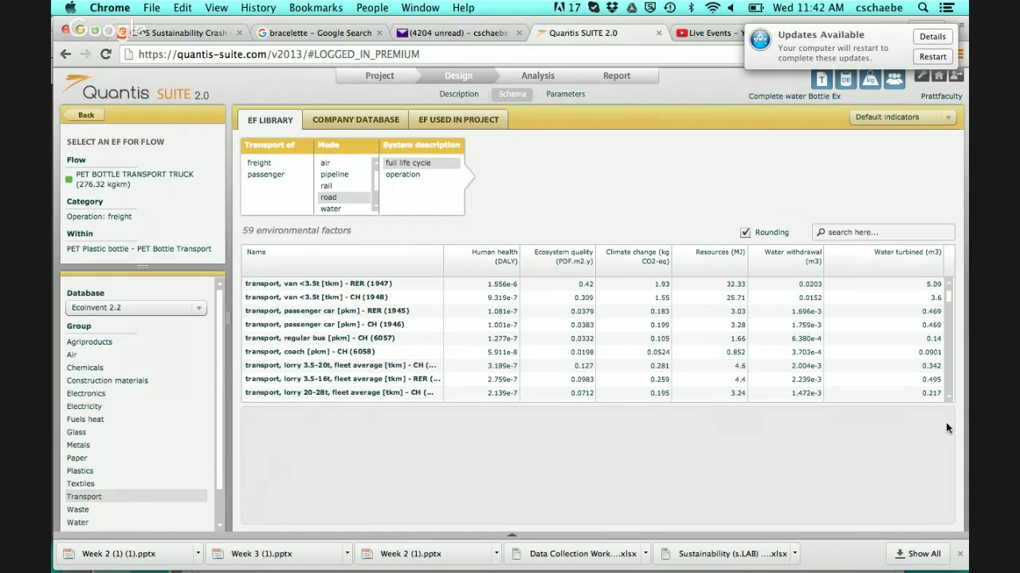
# - Filter to freight and attach 'transport, lorry 20-28t, fleet average [tkm] - CH' to the truck flow
pyautogui.click(254, 166)
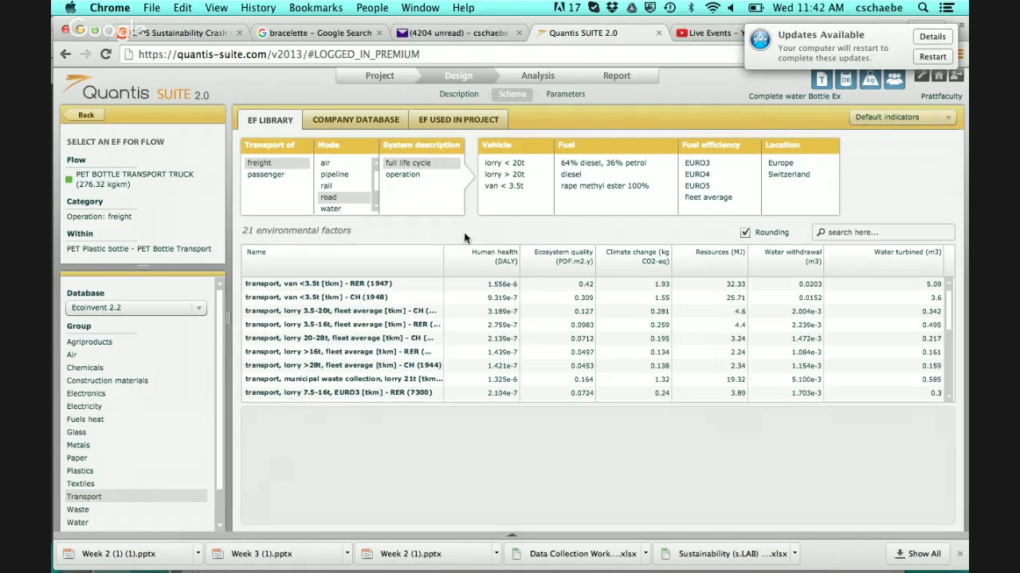
pyautogui.click(339, 338)
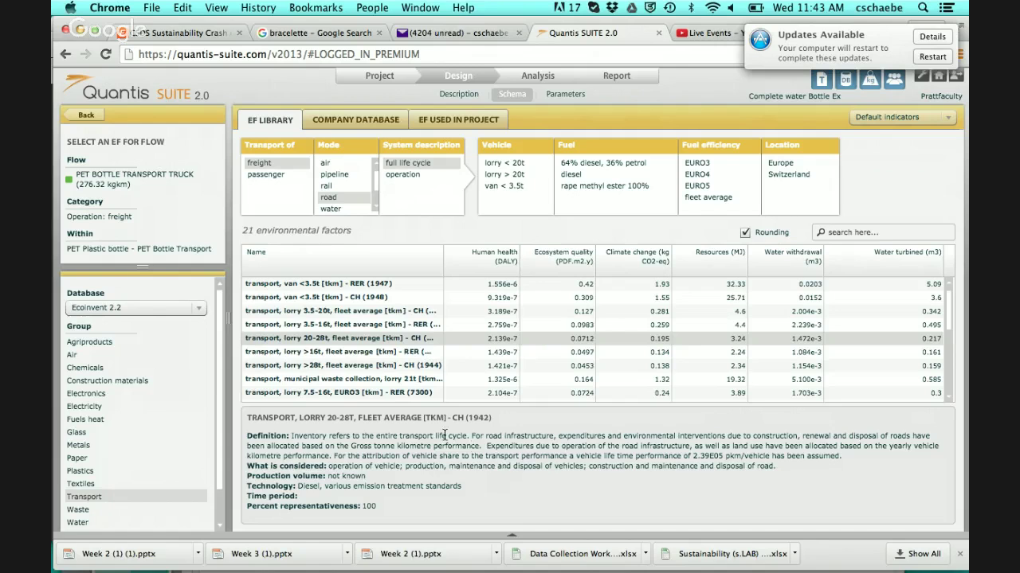
pyautogui.doubleClick(356, 341)
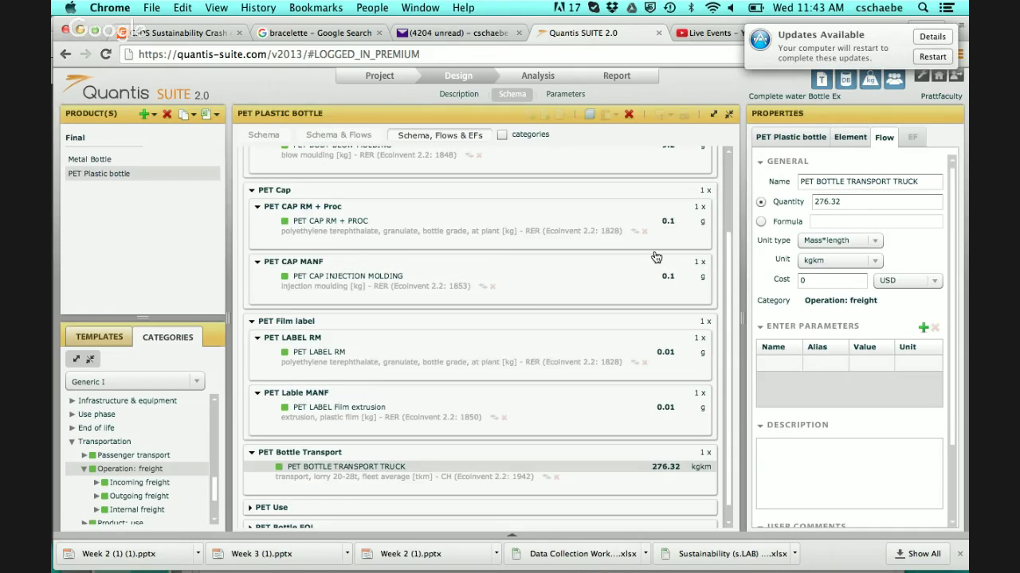
# - Select PET Bottle EOL, expand End of life > Product, and add a Recycling flow to it
pyautogui.scroll(-1, 728, 257)
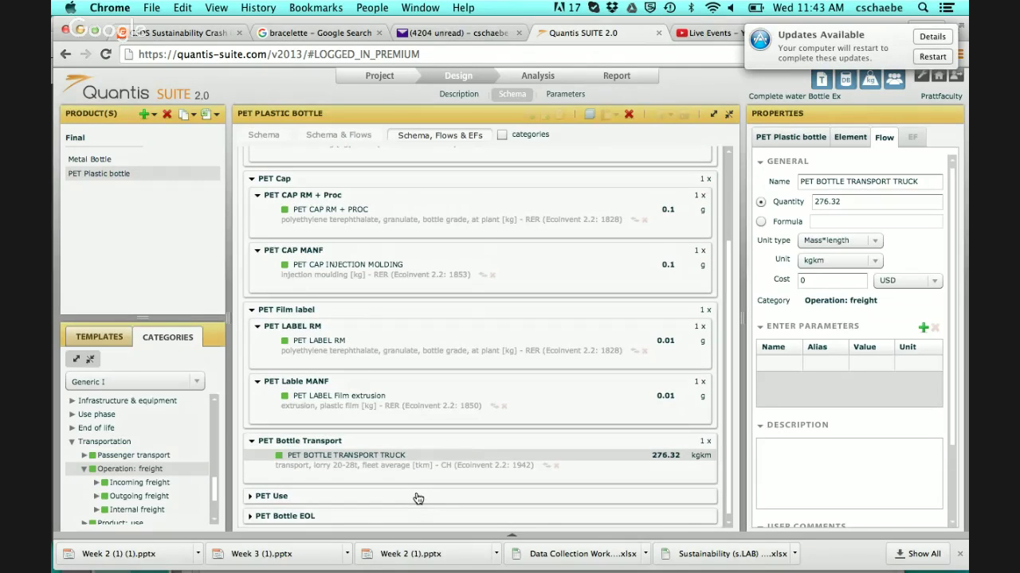
pyautogui.click(361, 524)
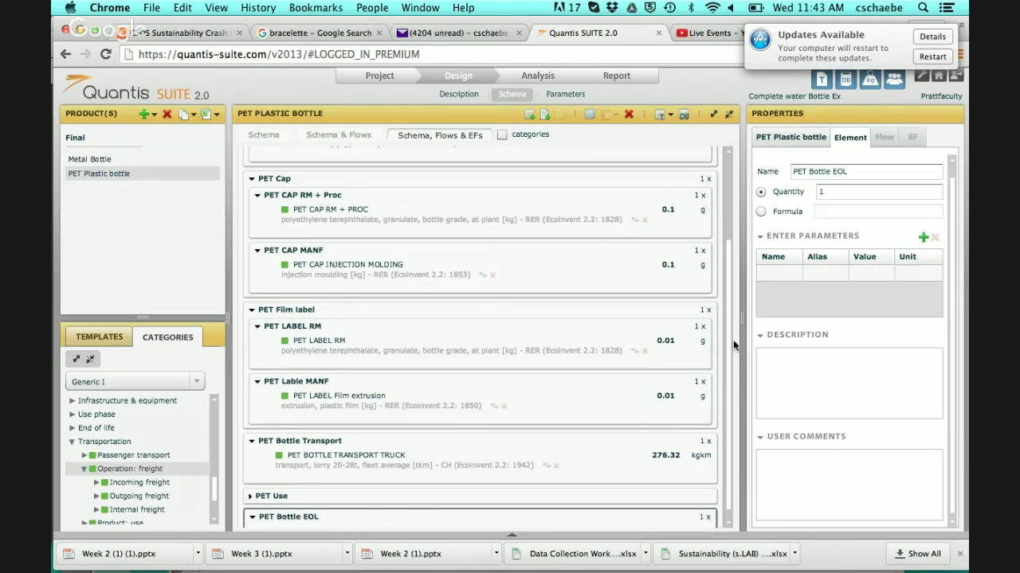
pyautogui.scroll(-1, 729, 347)
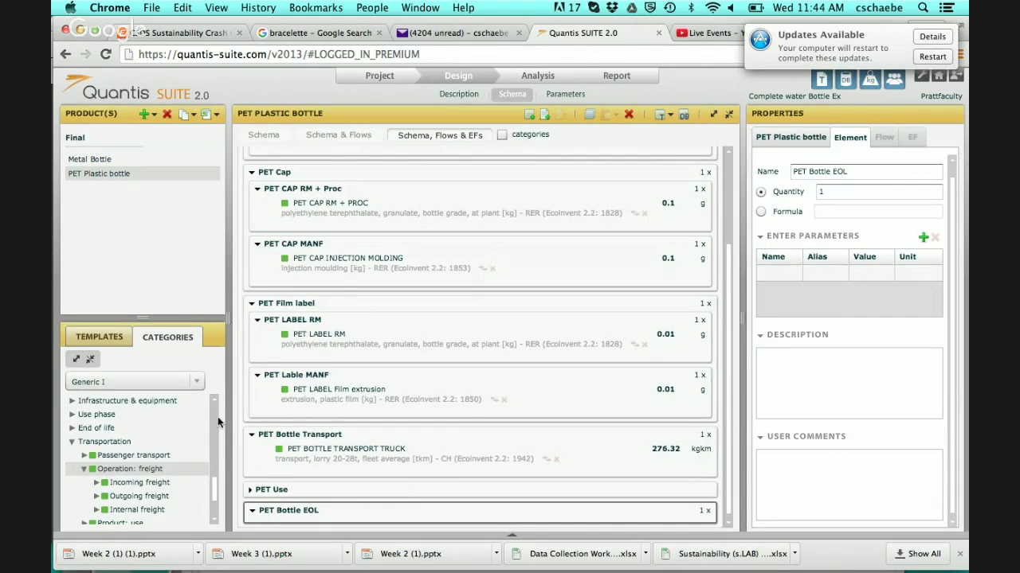
pyautogui.scroll(-1, 213, 494)
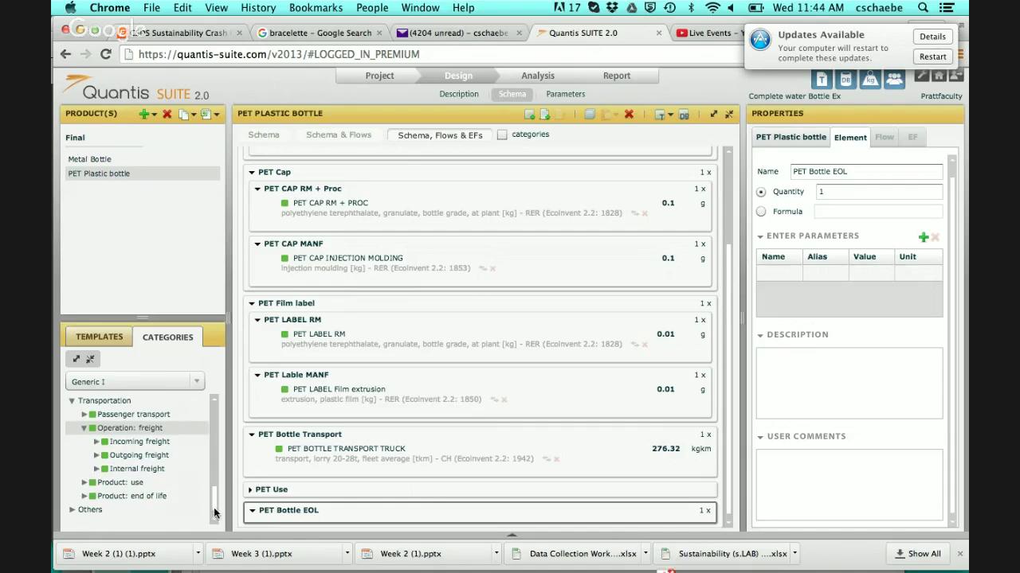
pyautogui.scroll(3, 214, 493)
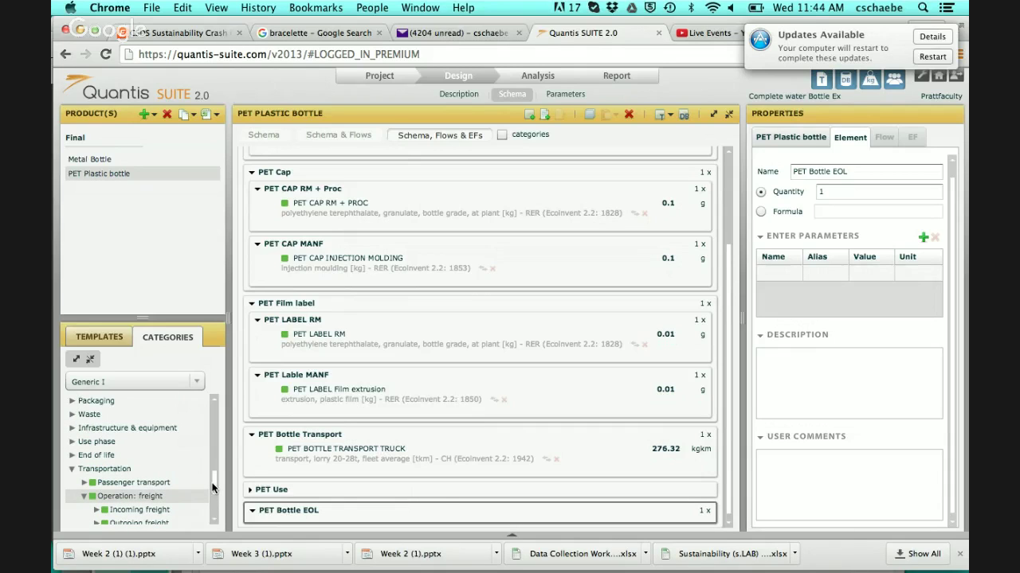
pyautogui.click(70, 456)
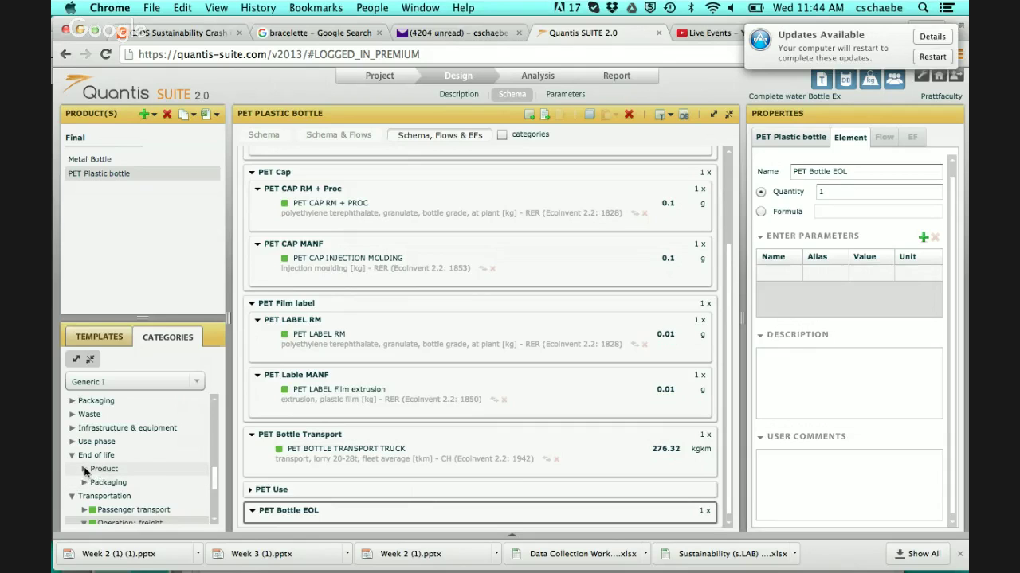
pyautogui.click(85, 469)
pyautogui.moveTo(215, 471); pyautogui.dragTo(216, 485)
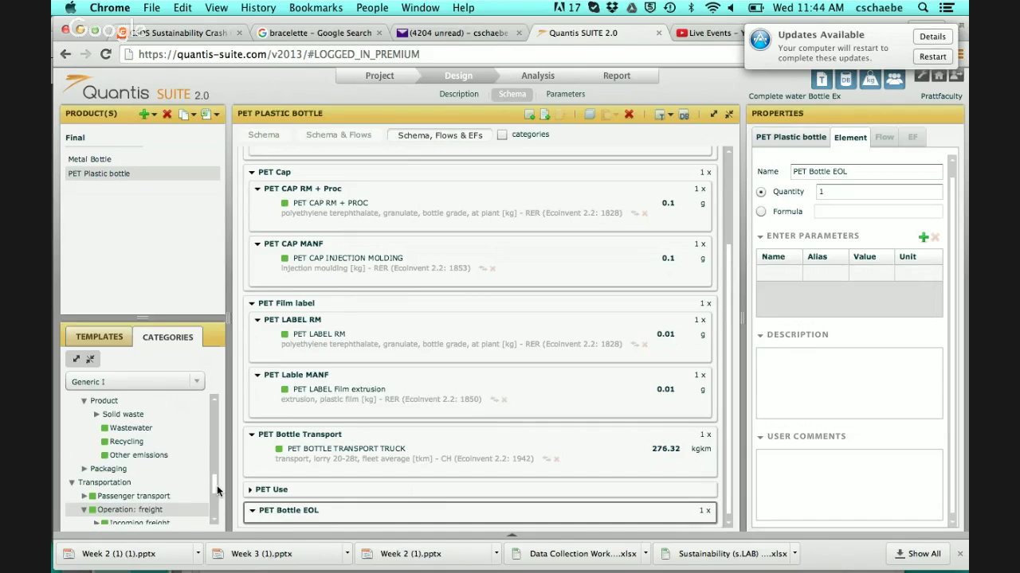
pyautogui.click(121, 448)
pyautogui.click(355, 516)
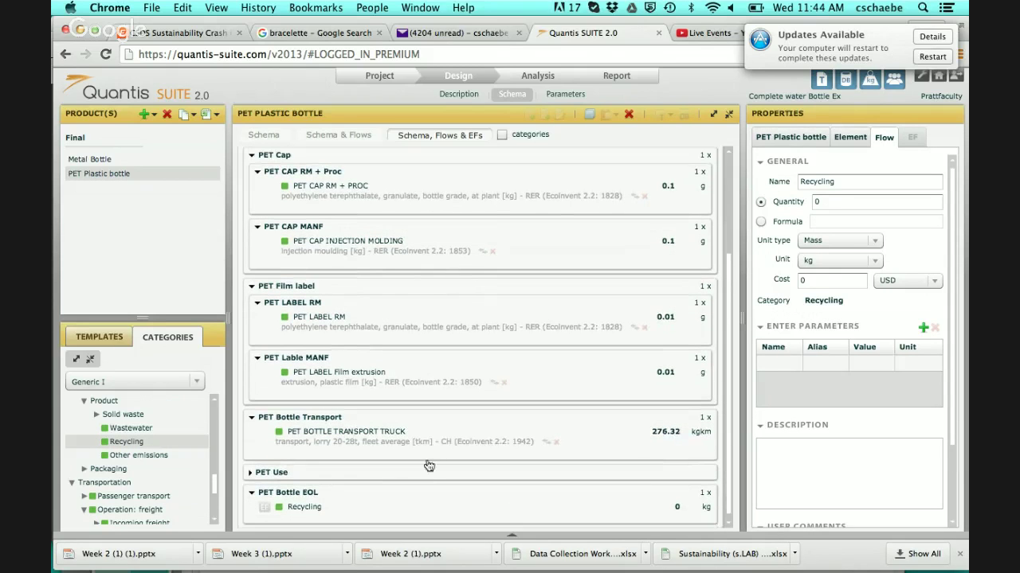
# - Rename the Recycling flow under PET Bottle EOL to 'PET BOTTLE INCINERATION'
pyautogui.click(309, 508)
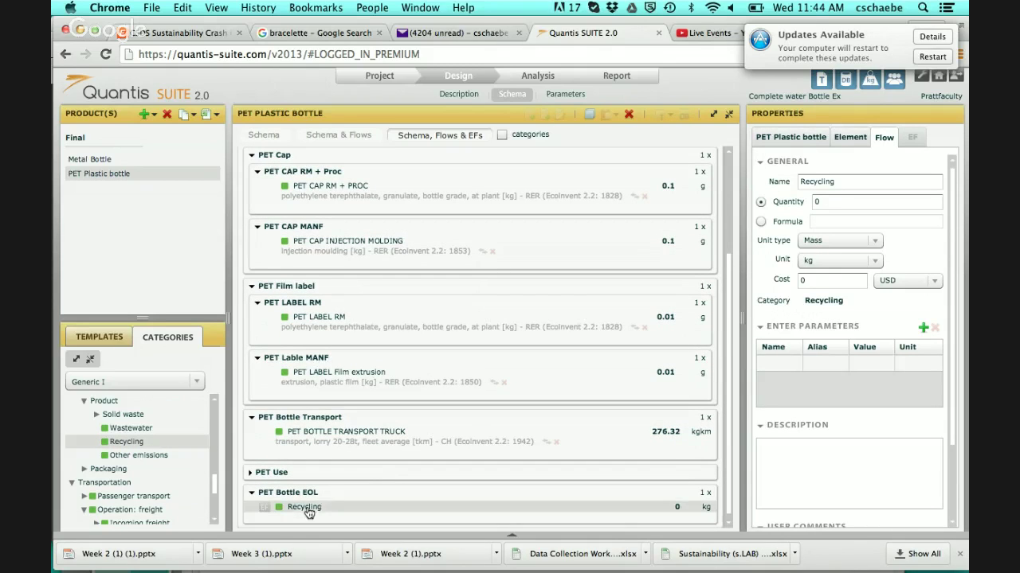
pyautogui.doubleClick(842, 182)
pyautogui.write('P')
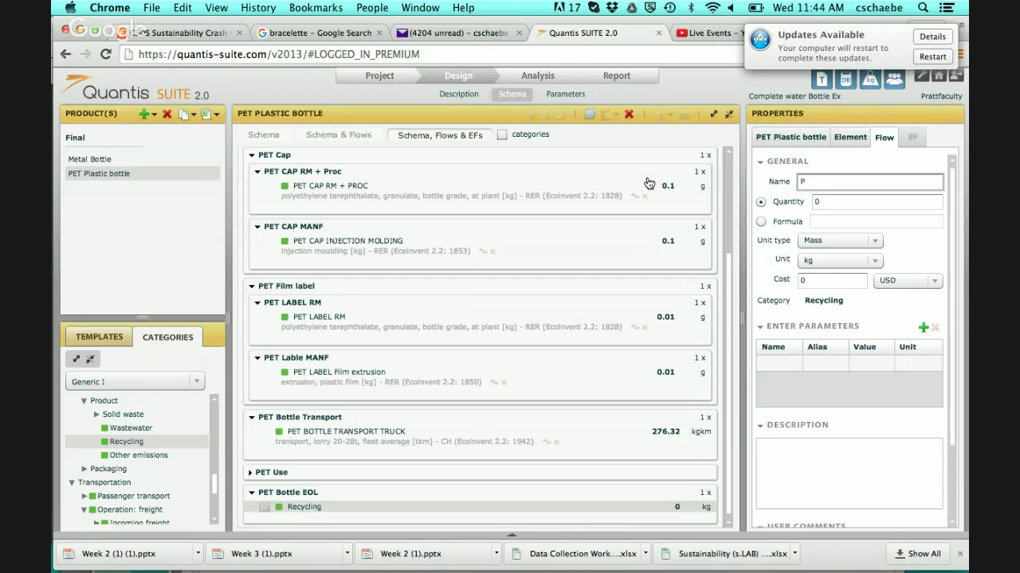
pyautogui.write('ET BOTTLE INCINERATION')
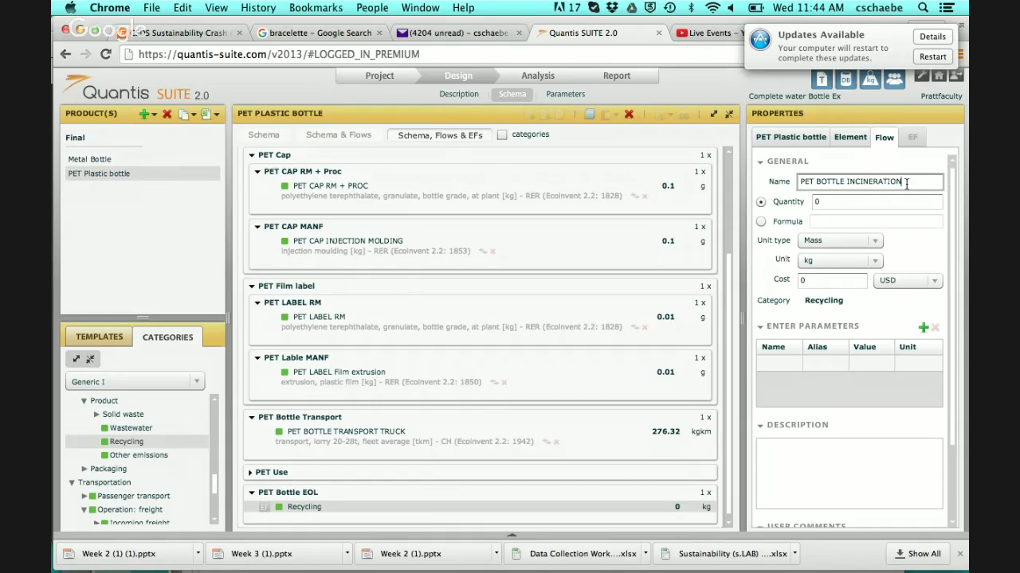
pyautogui.click(836, 260)
# - Set the incineration flow to 9.31 g and bring up its emission factor library
pyautogui.click(832, 274)
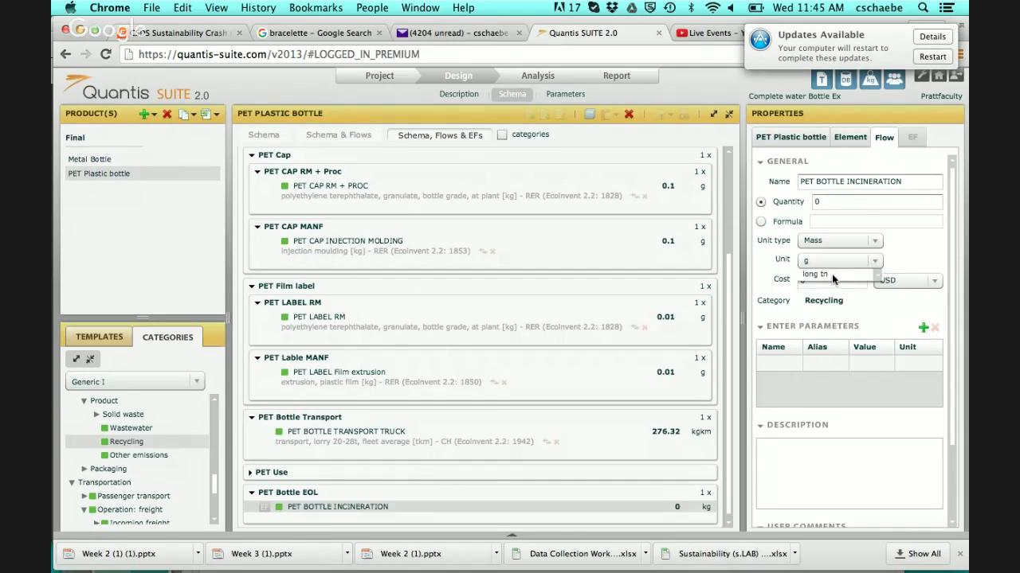
pyautogui.click(841, 203)
pyautogui.press('BackSpace')
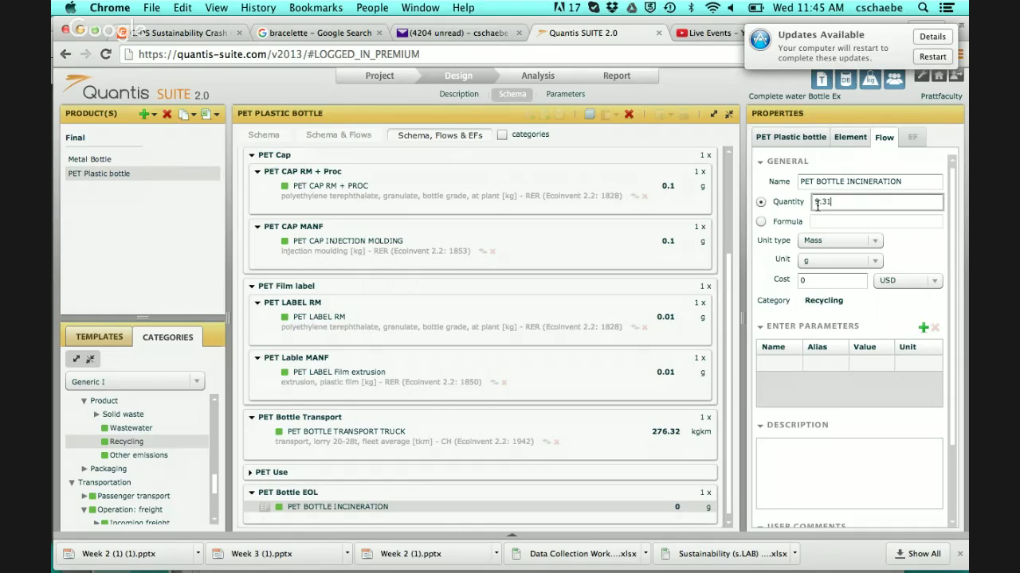
pyautogui.press('Return')
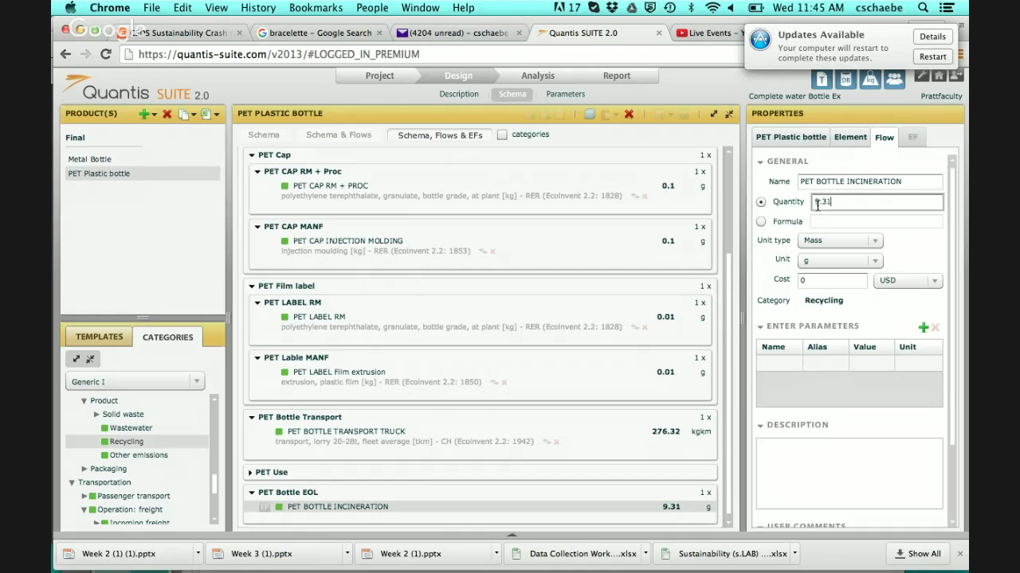
pyautogui.click(264, 509)
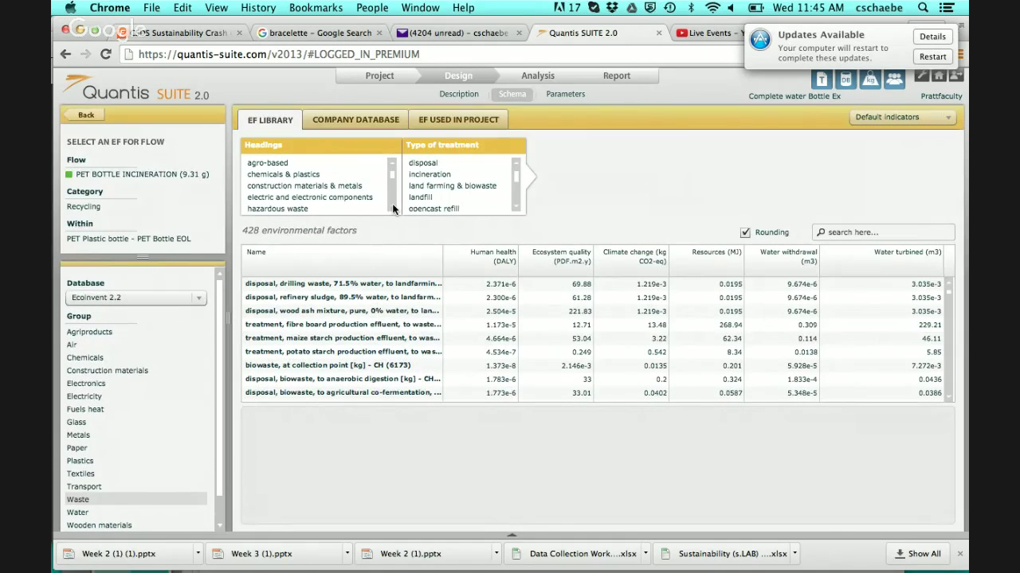
# - Filter to chemicals & plastics and incineration, then attach the CH PET municipal incineration factor
pyautogui.click(290, 178)
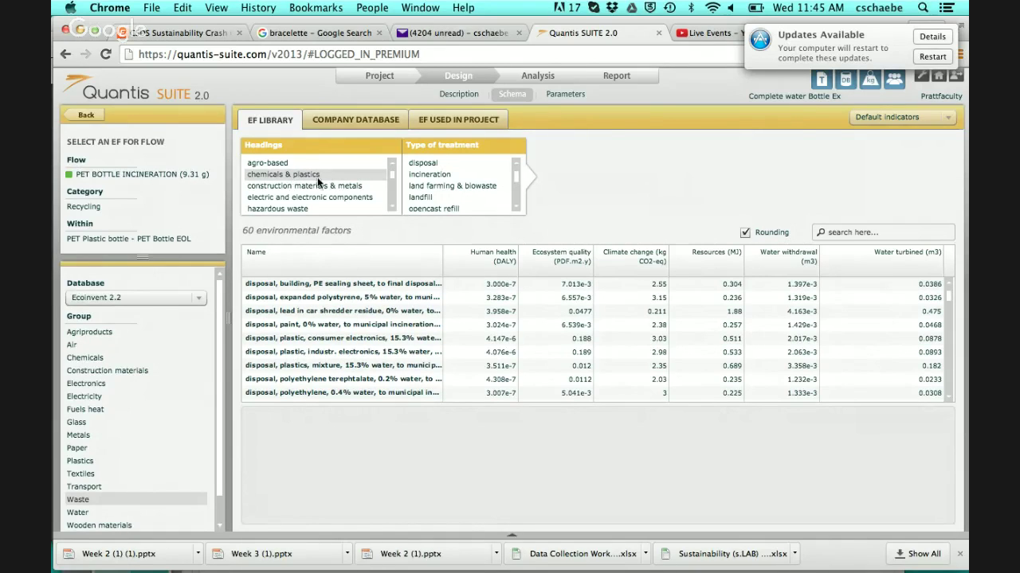
pyautogui.click(443, 174)
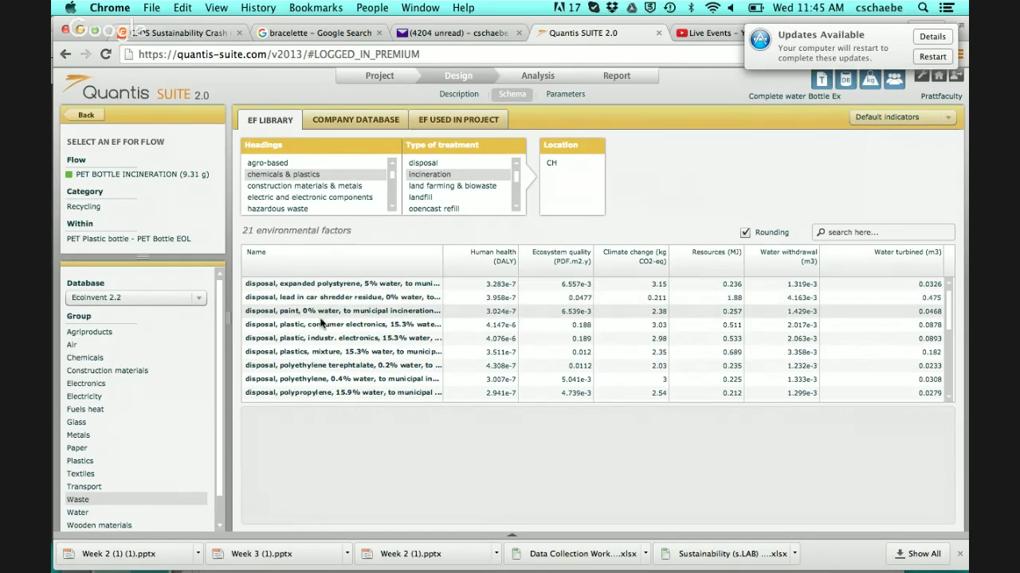
pyautogui.click(307, 366)
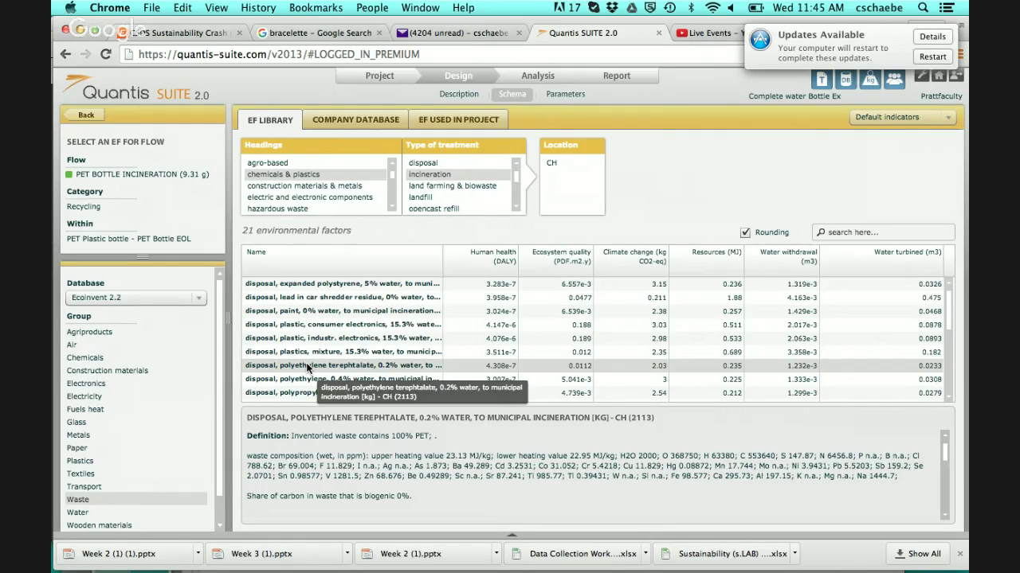
pyautogui.doubleClick(307, 365)
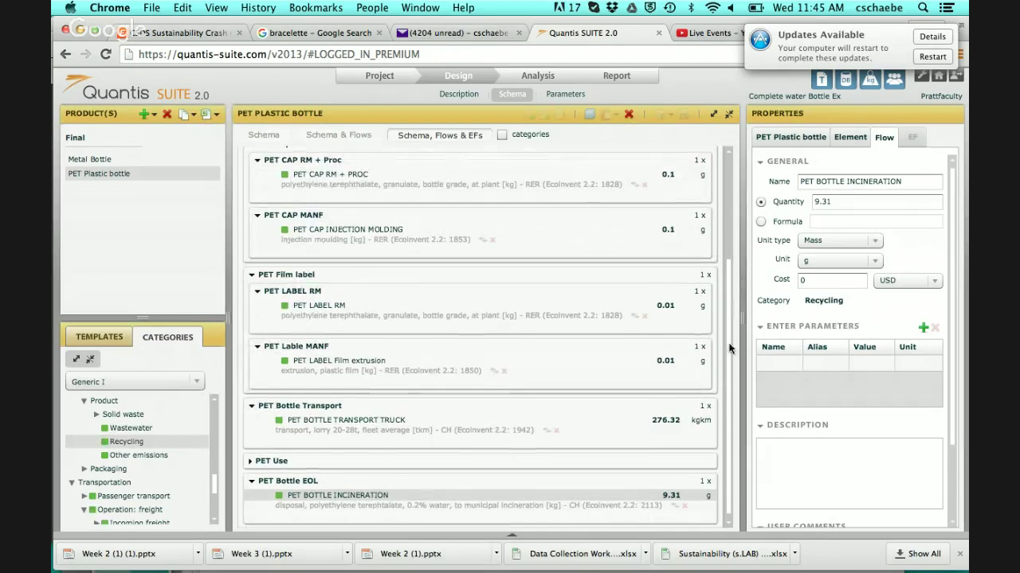
# - Review the completed PET bottle schema's flows and factors, then switch to the Analysis results
pyautogui.moveTo(731, 301); pyautogui.dragTo(715, 172)
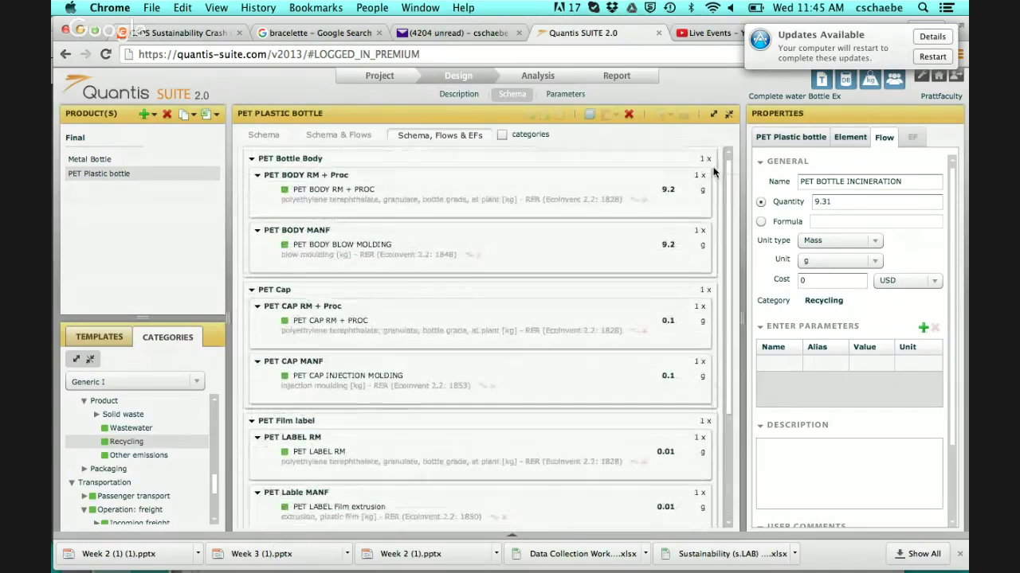
pyautogui.scroll(-1, 727, 258)
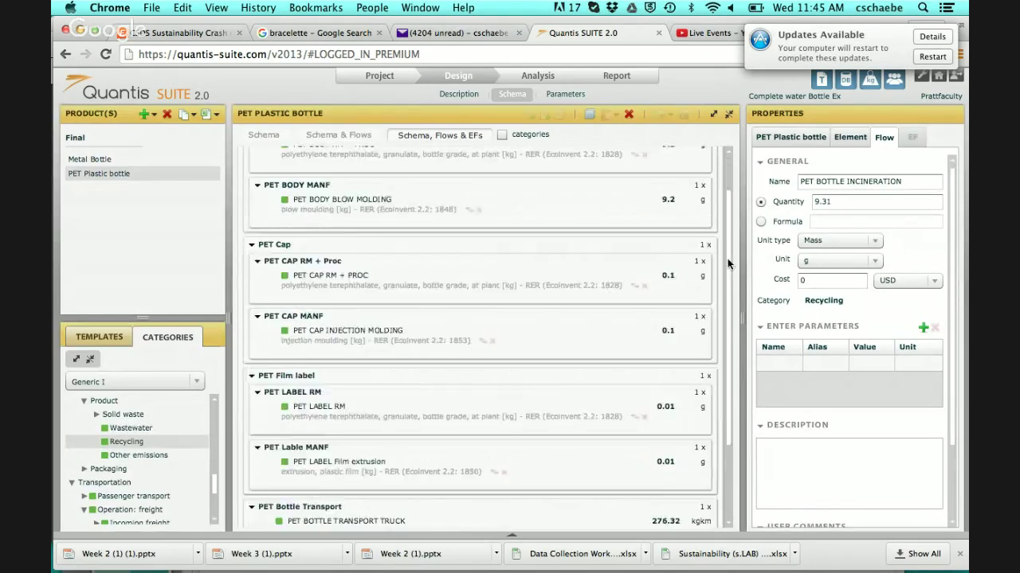
pyautogui.moveTo(727, 258); pyautogui.dragTo(722, 174)
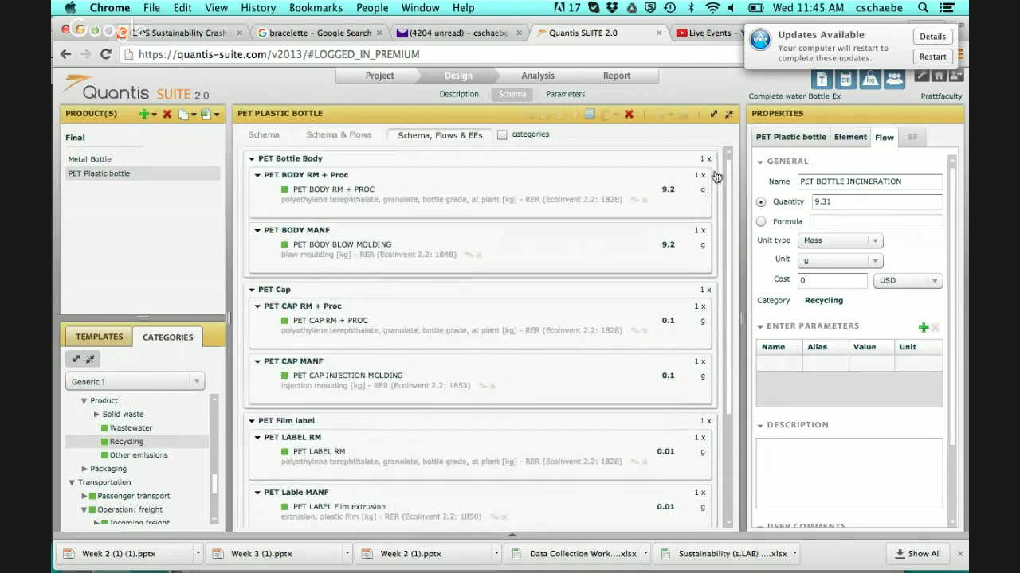
pyautogui.click(538, 77)
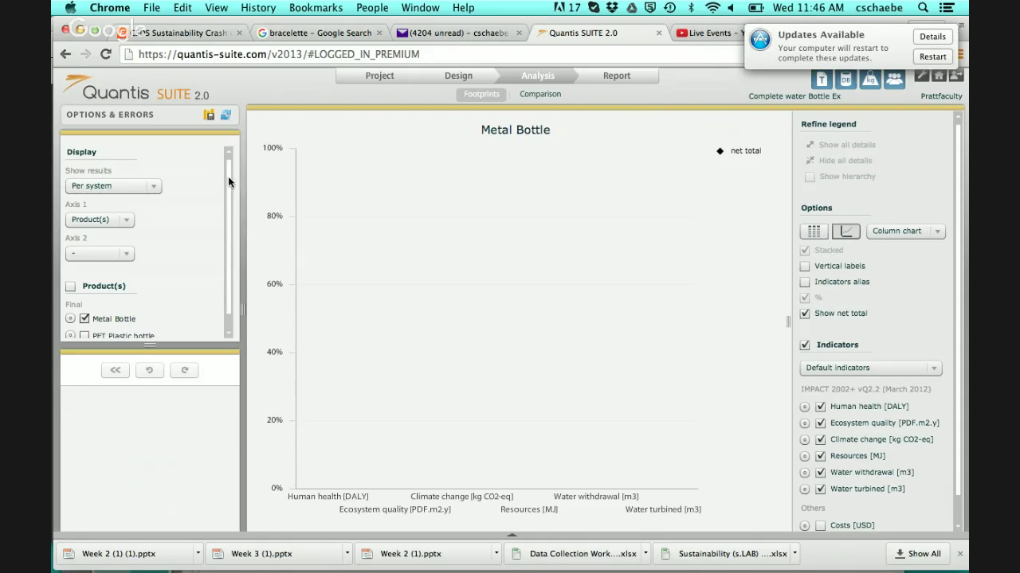
# - Chart only the PET Plastic bottle's impacts, excluding Metal Bottle, then return to Design
pyautogui.moveTo(228, 176); pyautogui.dragTo(228, 213)
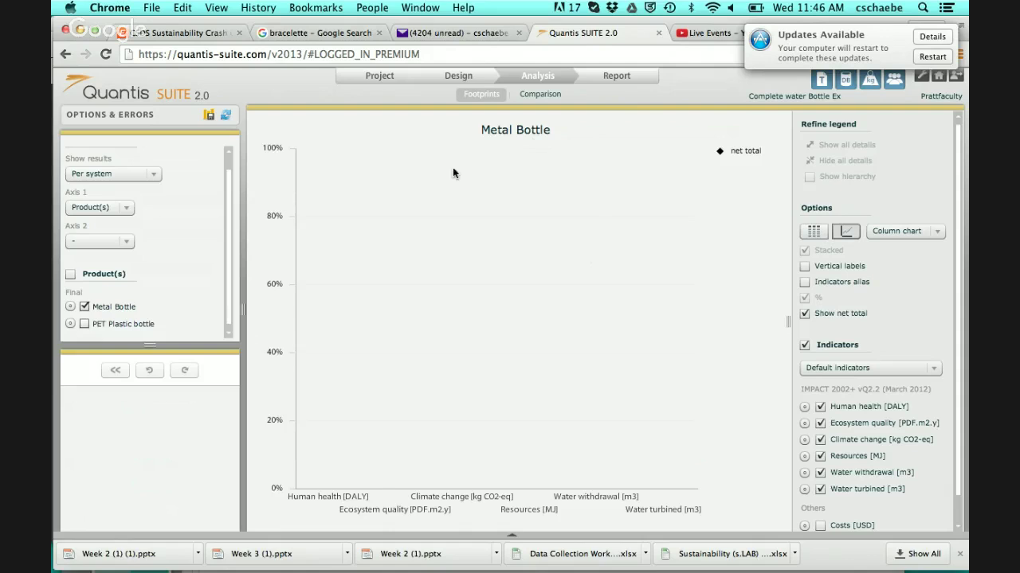
pyautogui.click(84, 324)
pyautogui.click(84, 307)
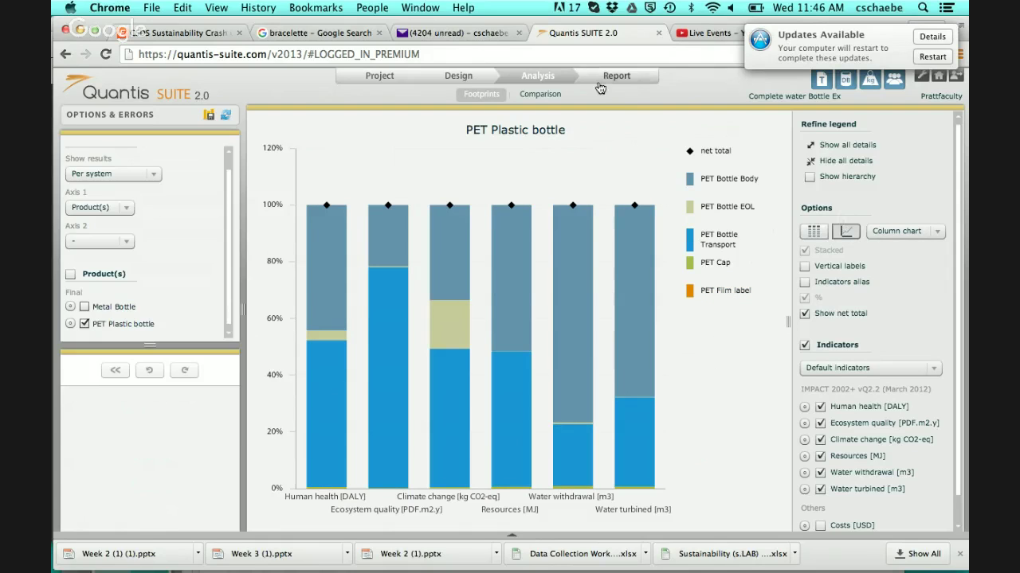
pyautogui.click(452, 79)
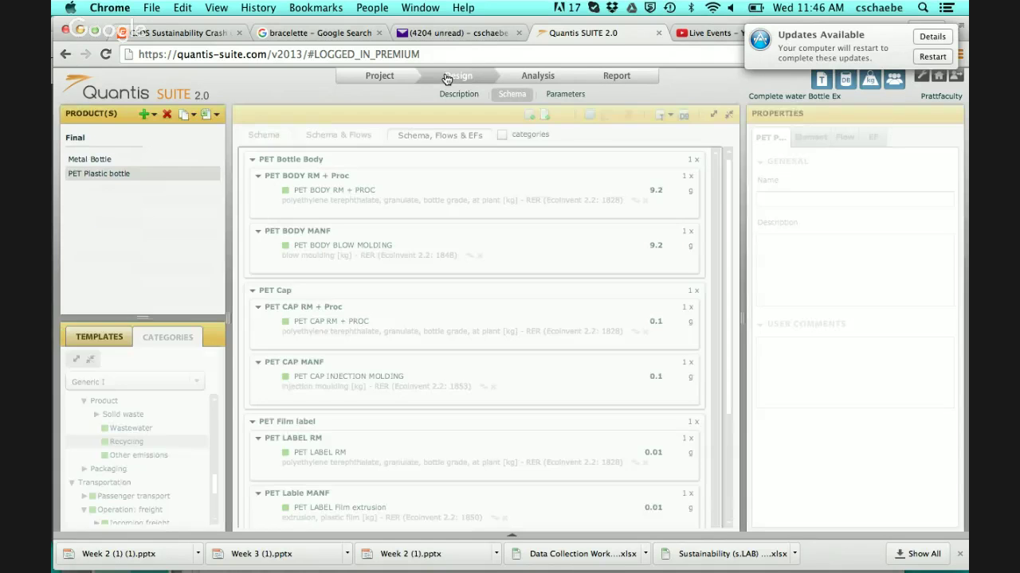
# - Open the Metal Bottle product and add a New Element to its Design schema
pyautogui.click(101, 161)
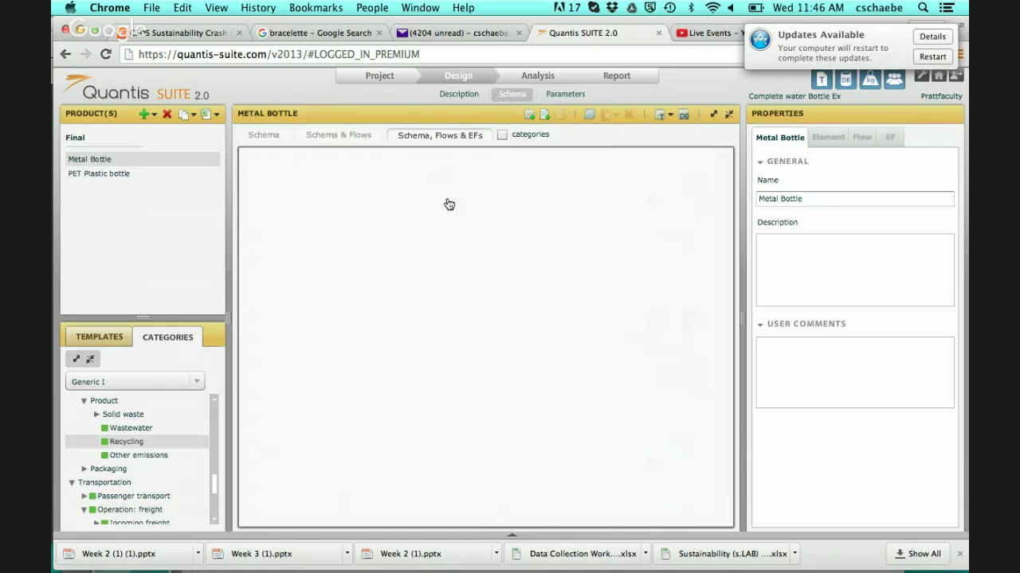
pyautogui.click(529, 116)
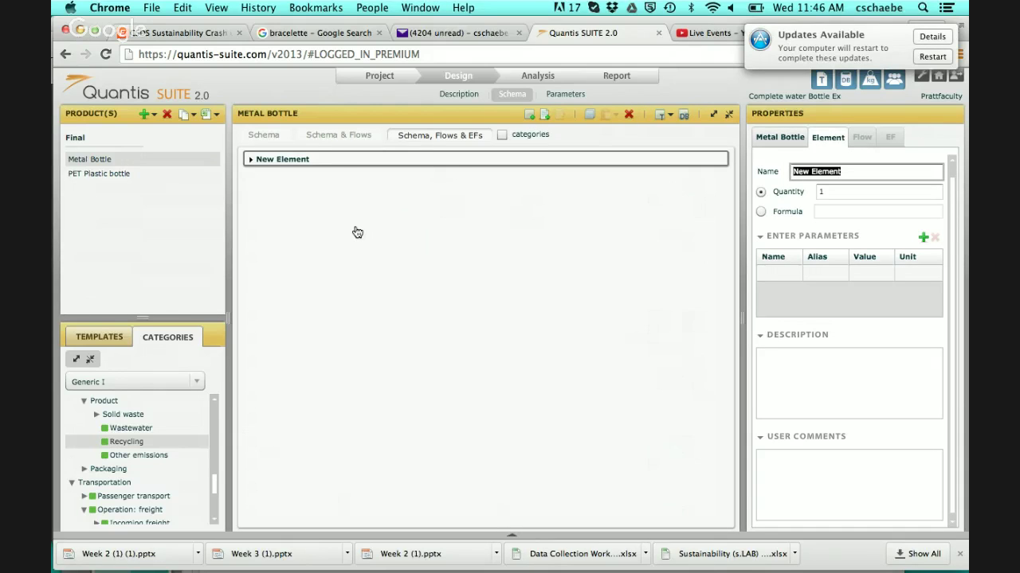
pyautogui.moveTo(575, 570)
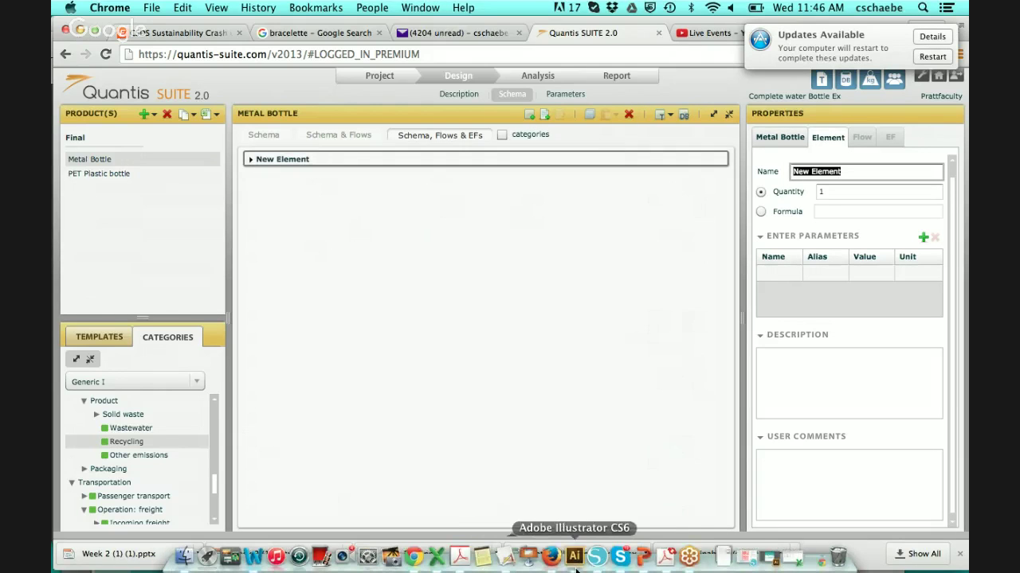
pyautogui.click(642, 561)
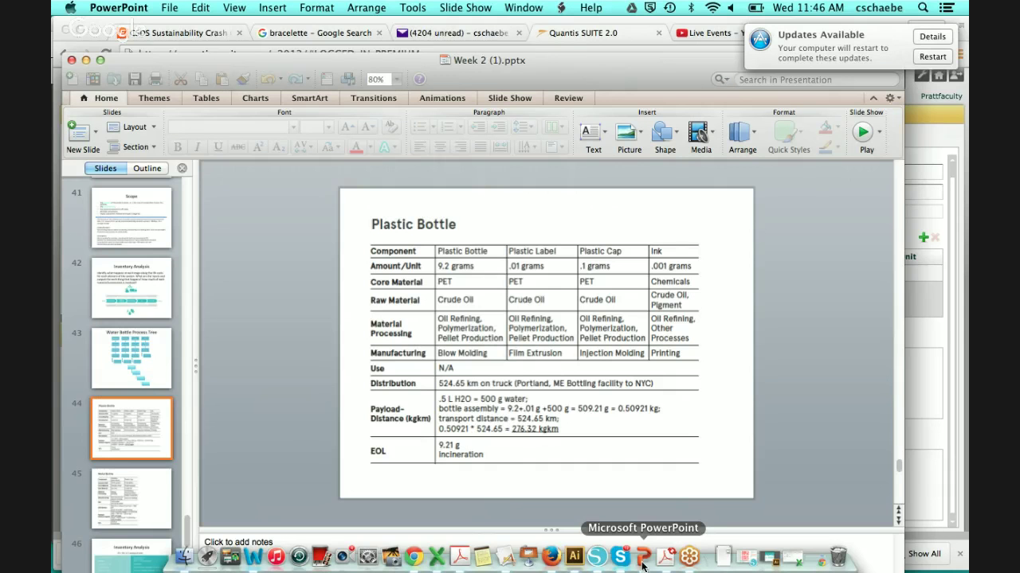
pyautogui.press('Down')
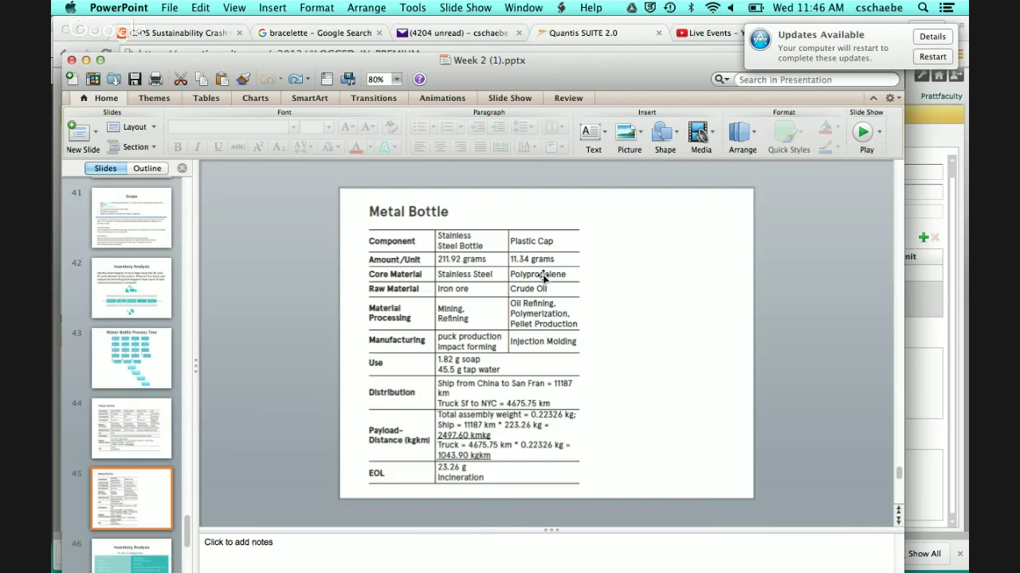
pyautogui.click(912, 342)
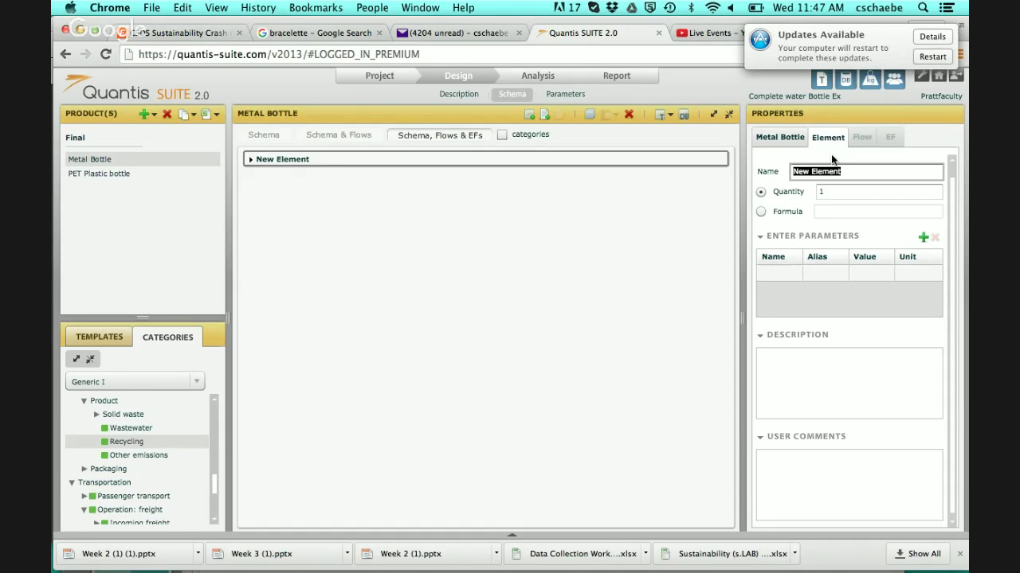
# - Correct the first element's name to 'Steel Bottle Body'
pyautogui.write('Steel BOttle Body')
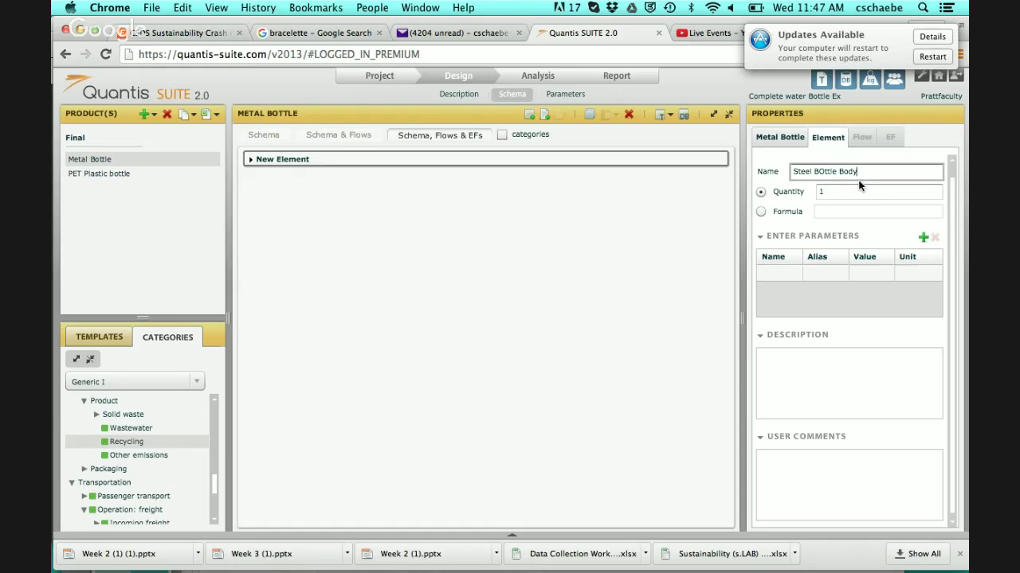
pyautogui.click(824, 172)
pyautogui.press('BackSpace')
pyautogui.write('o')
pyautogui.press('Return')
pyautogui.click(372, 253)
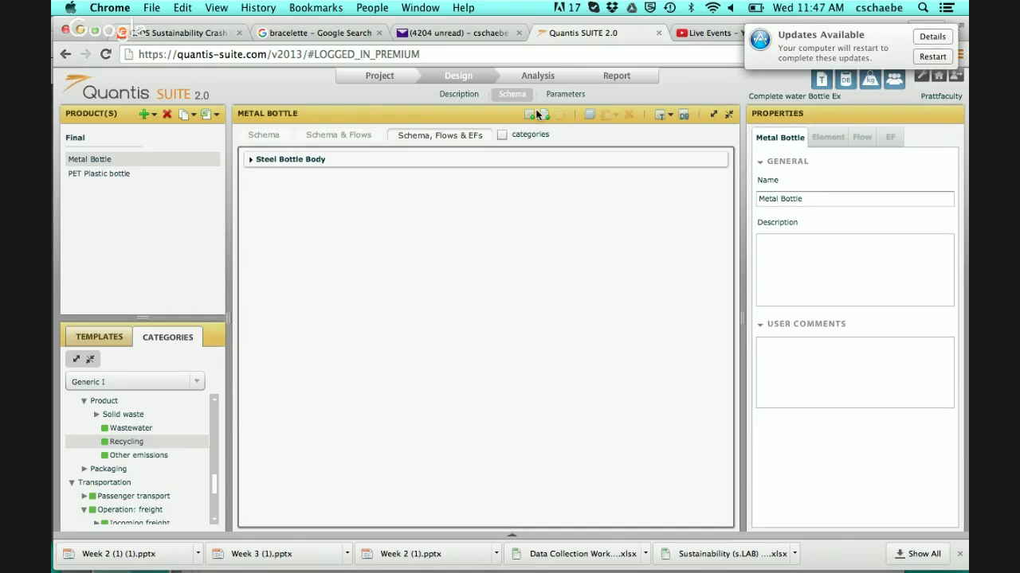
# - Add a new element named 'Steep Bottle Plastic Cap'
pyautogui.click(538, 115)
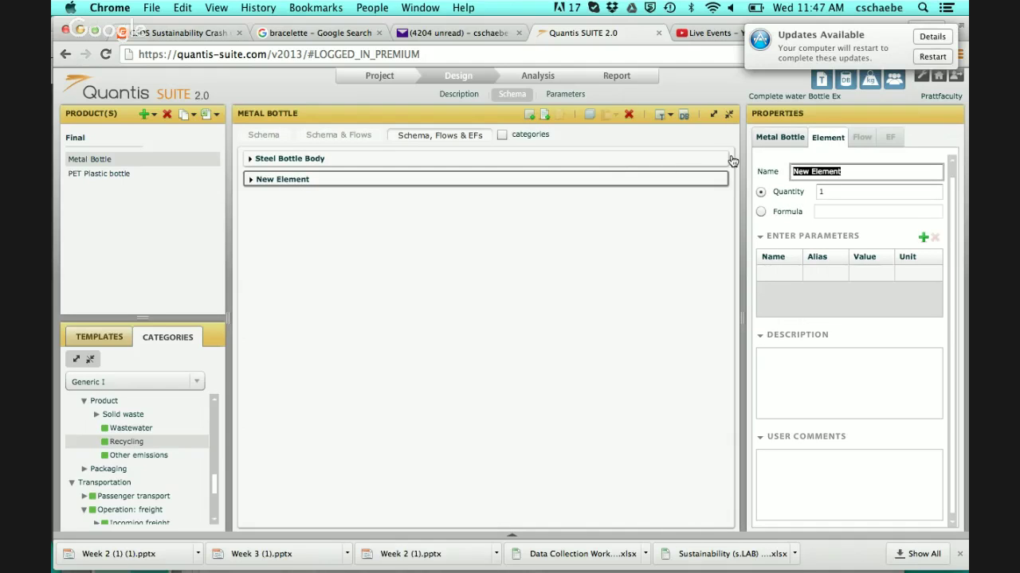
pyautogui.write('Steep')
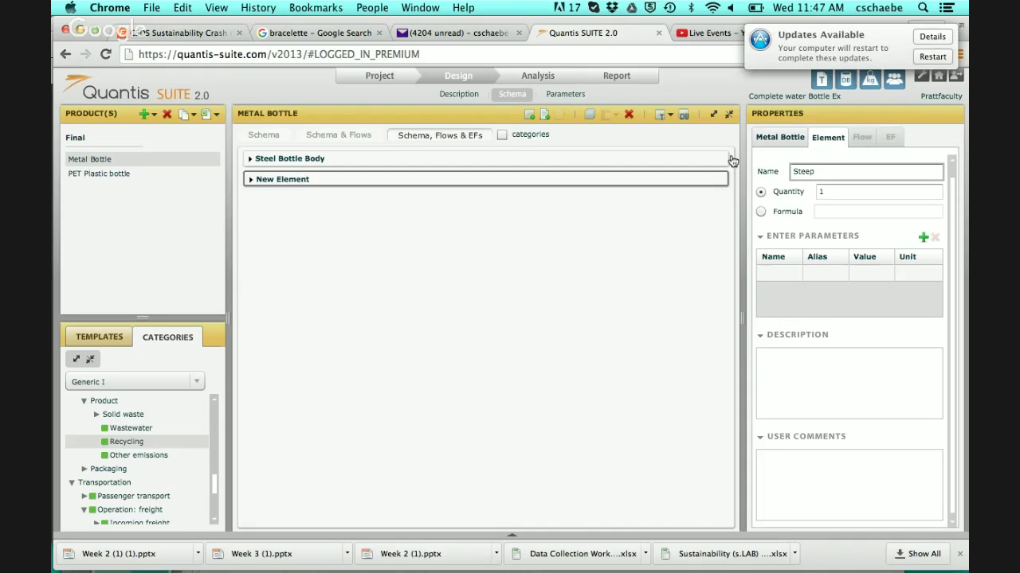
pyautogui.write(' Bottle Plastic Cap')
pyautogui.press('Return')
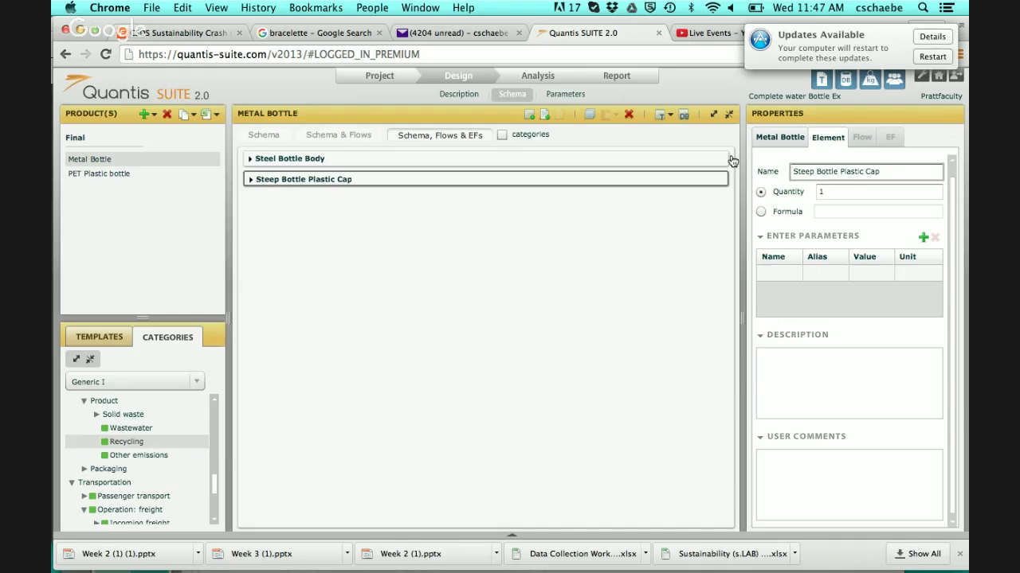
pyautogui.click(513, 251)
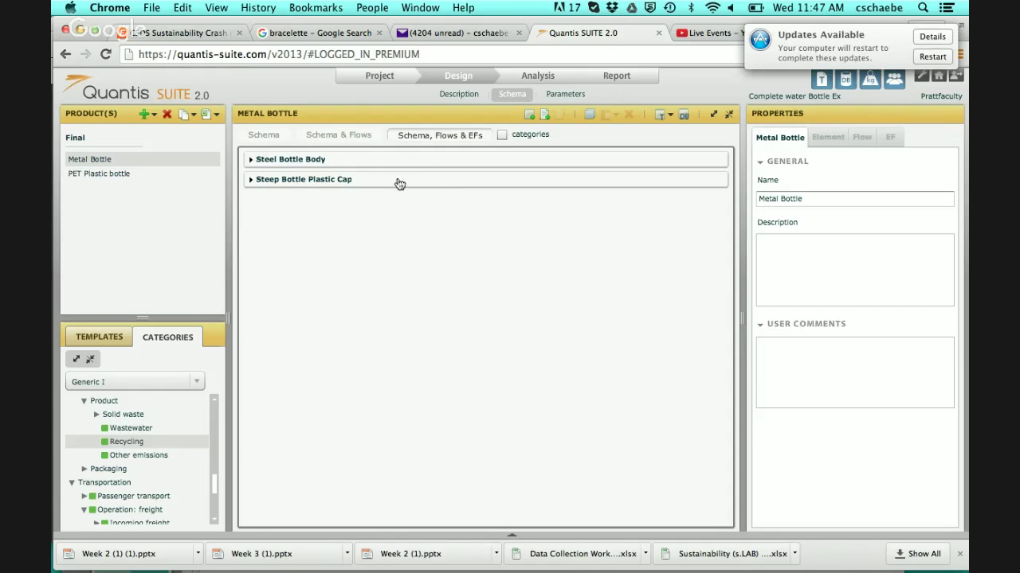
# - Add a new element for the transportation phase
pyautogui.click(529, 118)
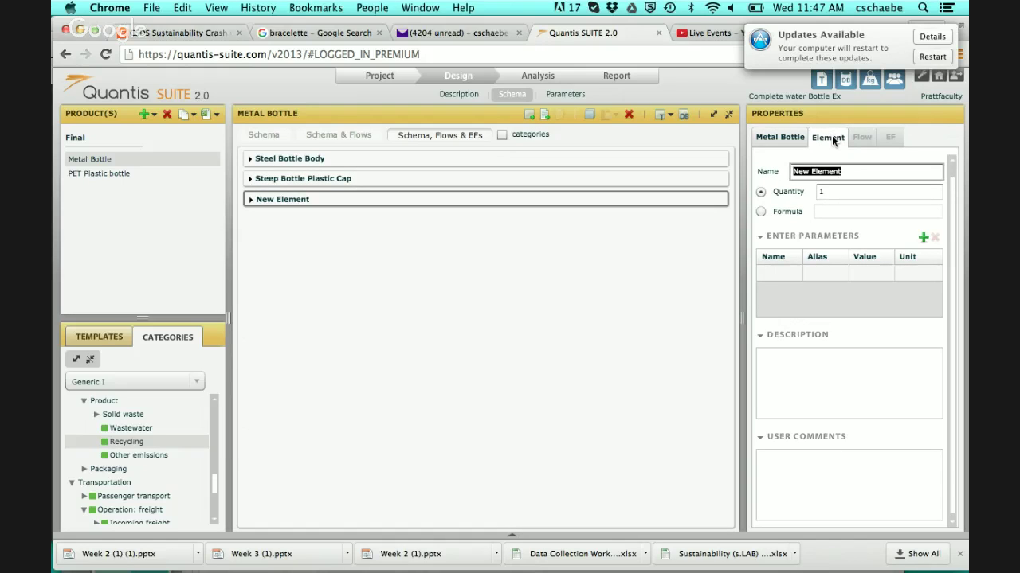
pyautogui.write('Transporta')
pyautogui.write('teel ')
pyautogui.write('Bottle')
pyautogui.write(' Transport')
pyautogui.write('at')
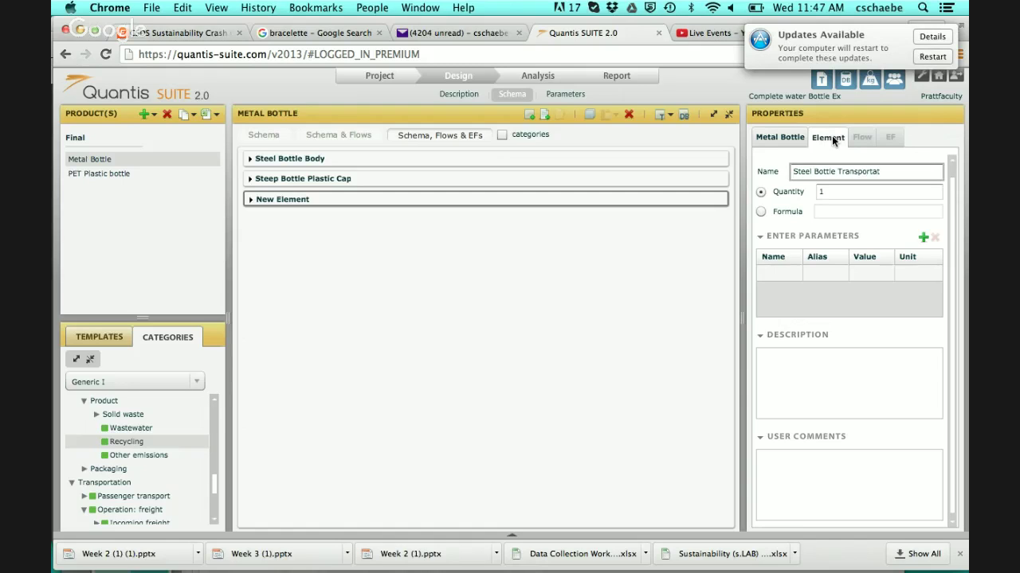
pyautogui.write('ion')
pyautogui.press('Return')
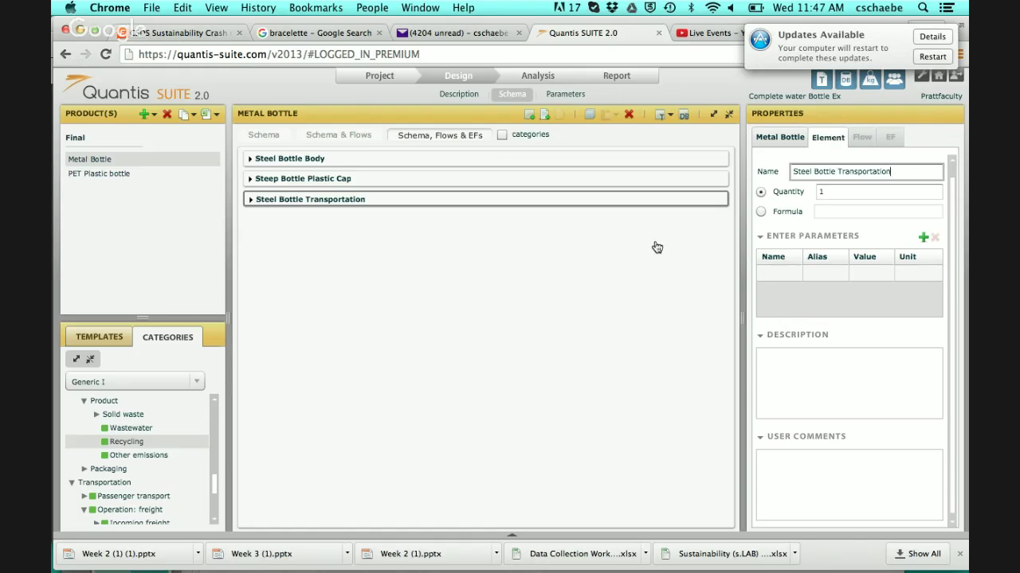
pyautogui.click(631, 268)
# - Add two more elements for the Use and EOL phases
pyautogui.click(530, 117)
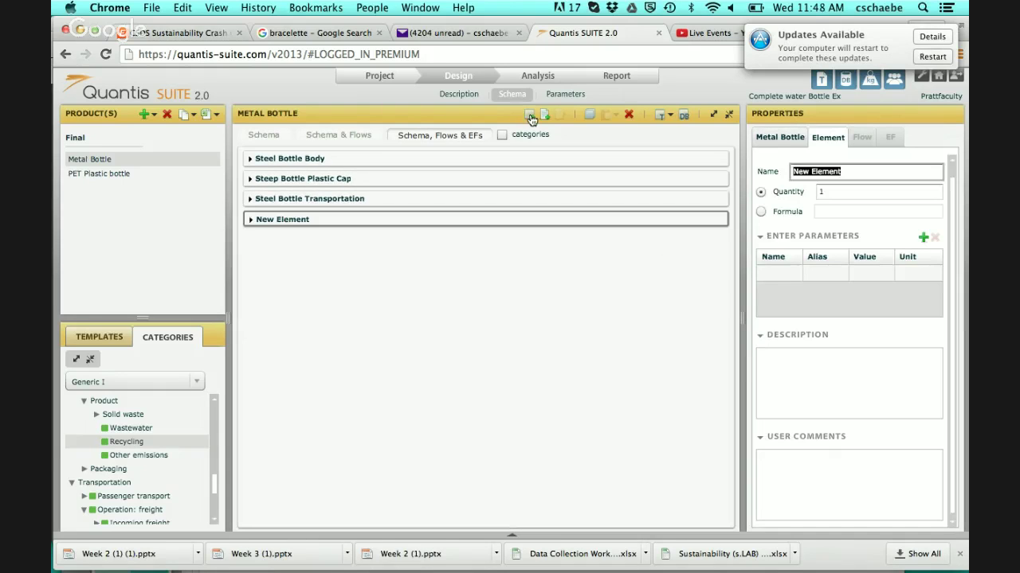
pyautogui.write('Steel Bottle Use')
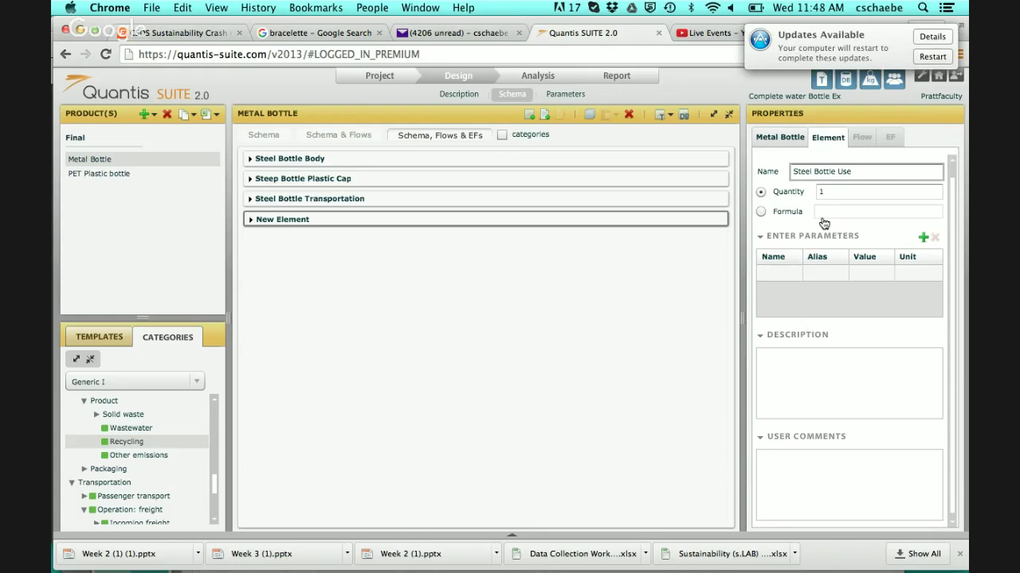
pyautogui.press('Return')
pyautogui.click(592, 340)
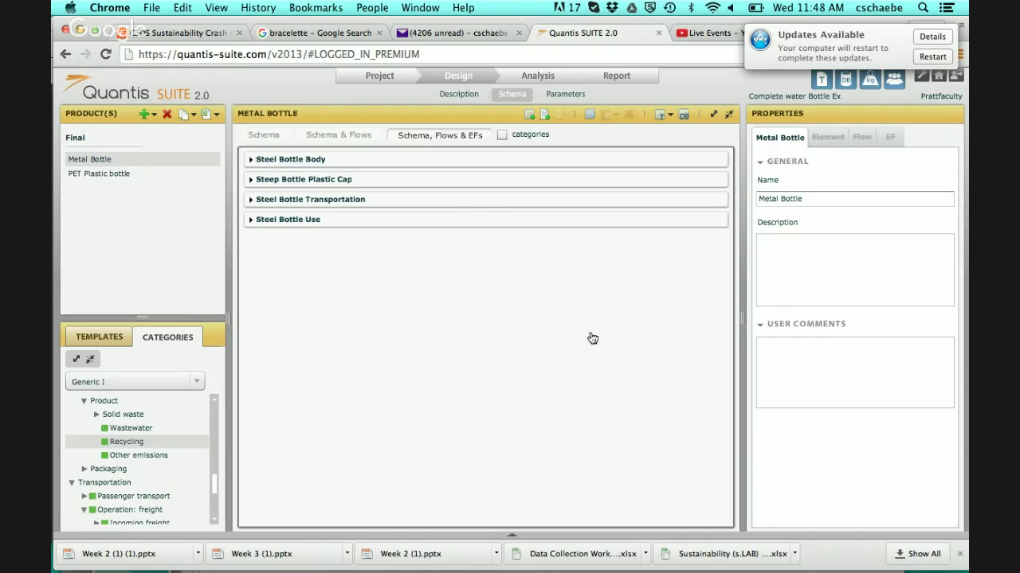
pyautogui.click(532, 119)
pyautogui.write('Steel B')
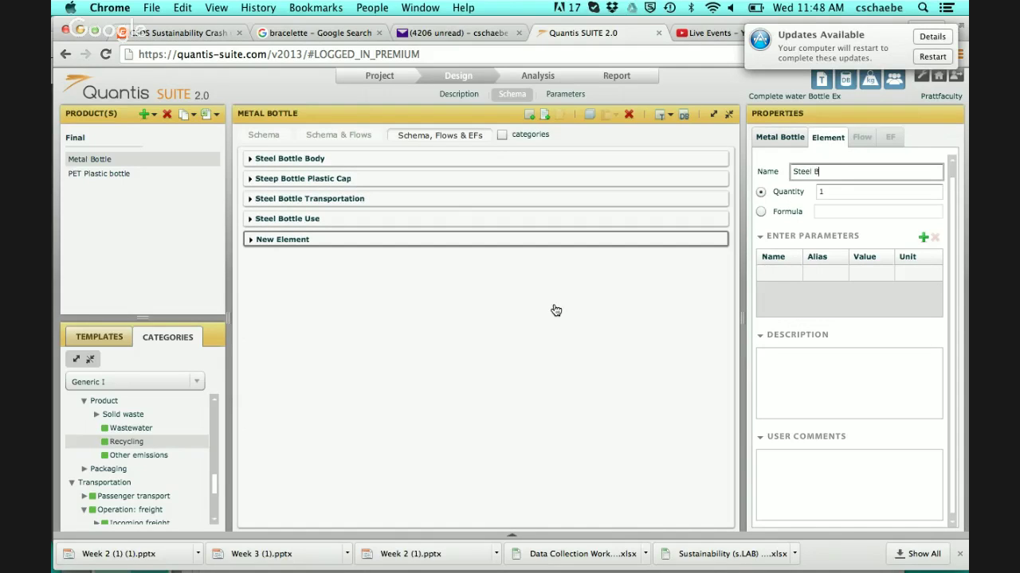
pyautogui.write('ottle EOL')
pyautogui.press('Return')
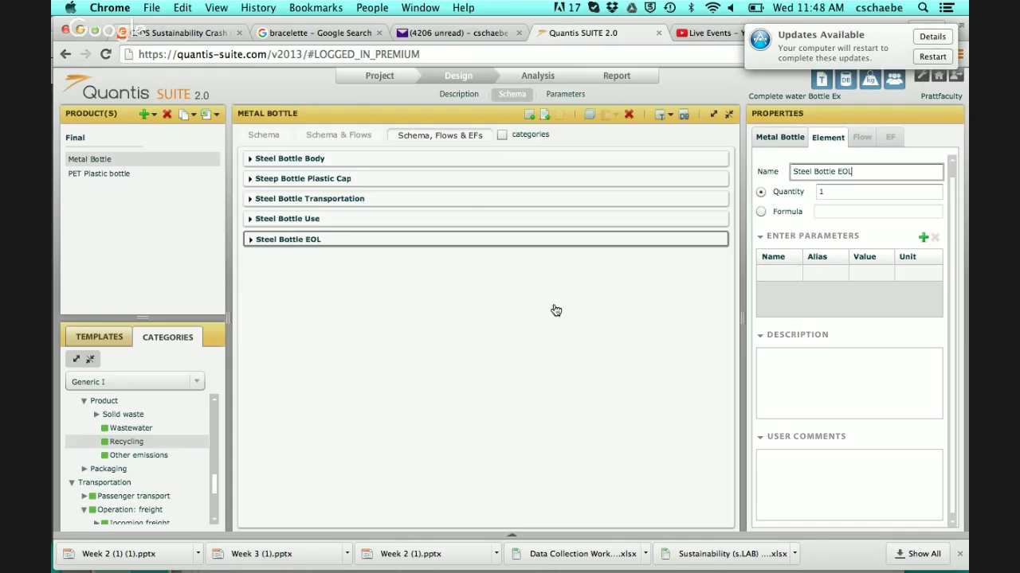
pyautogui.click(426, 157)
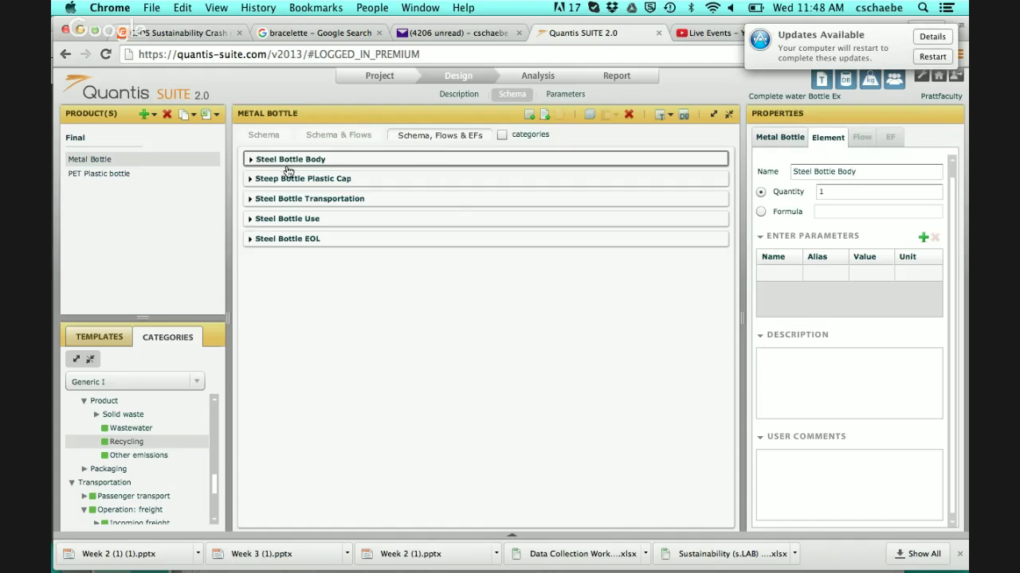
# - Add a Metals flow to Steel Bottle Body and name it Steel Bottle Body RM
pyautogui.click(288, 164)
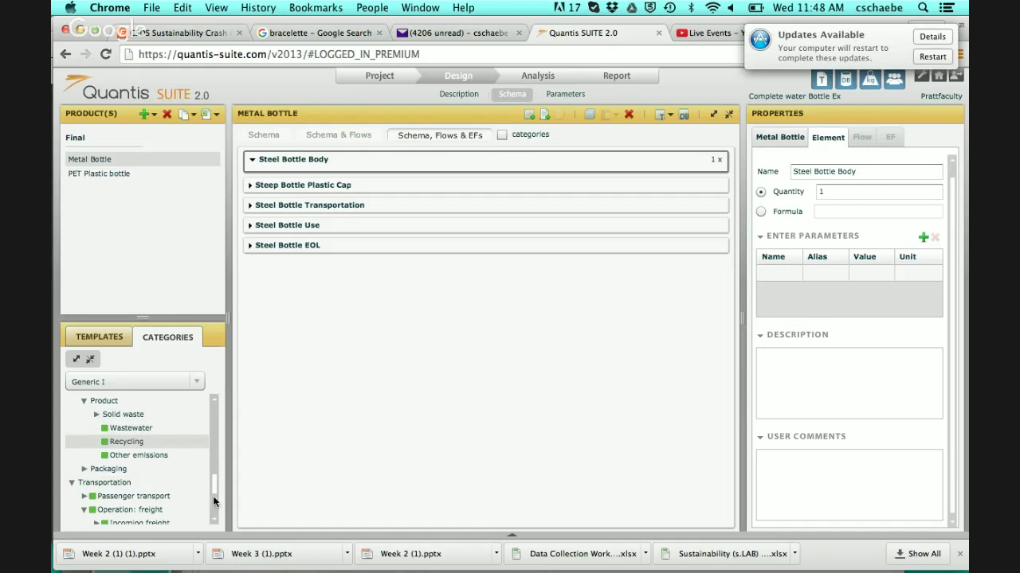
pyautogui.scroll(3, 214, 463)
pyautogui.moveTo(214, 464); pyautogui.dragTo(208, 438)
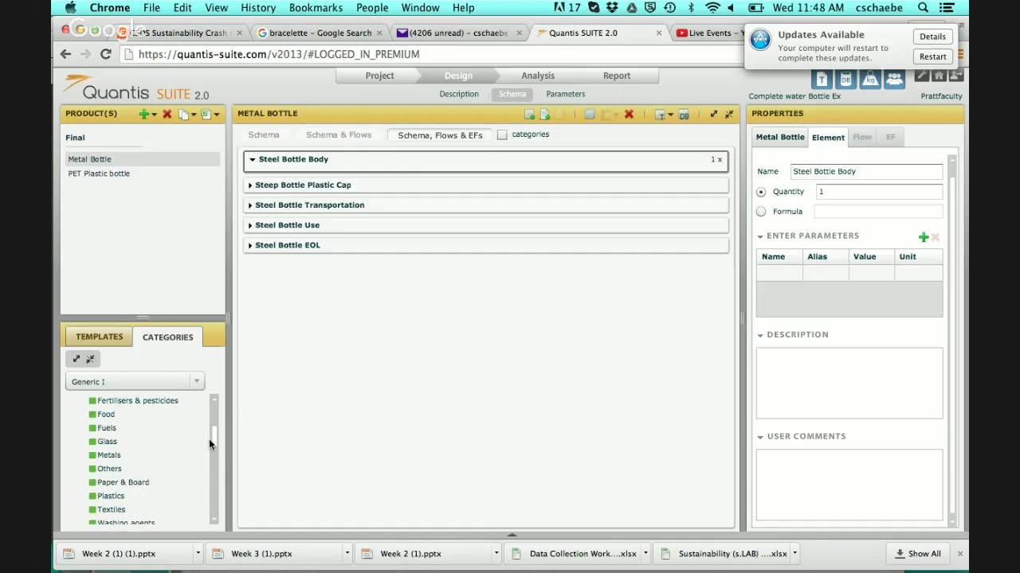
pyautogui.moveTo(114, 462); pyautogui.dragTo(413, 162)
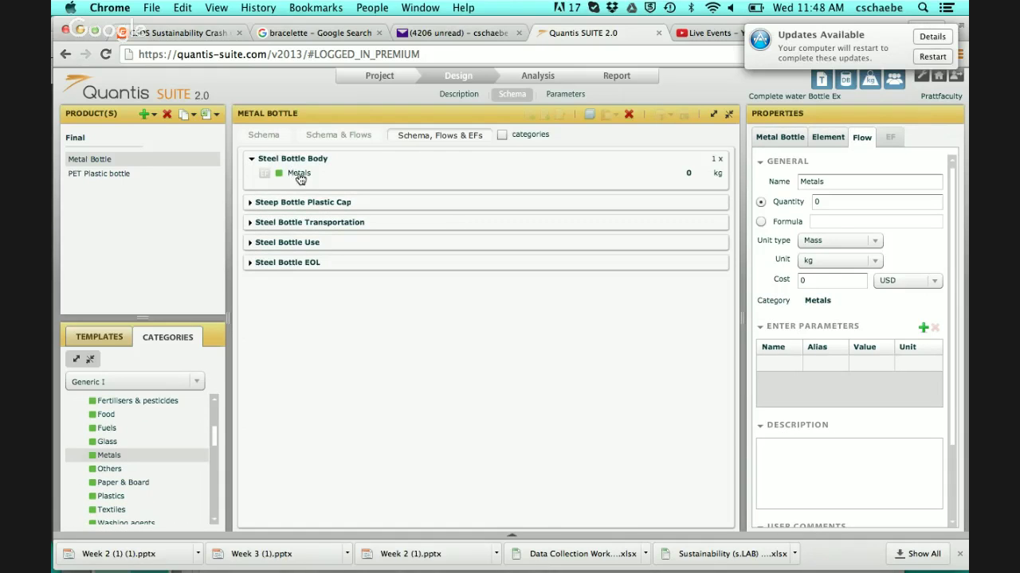
pyautogui.click(296, 174)
pyautogui.doubleClick(819, 182)
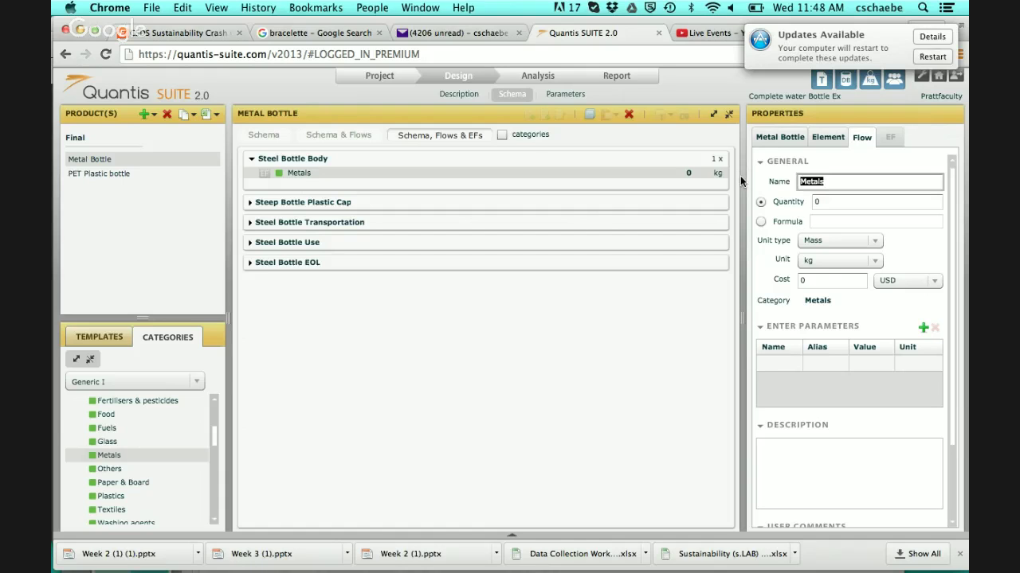
pyautogui.write('Steel Bottle Body RM')
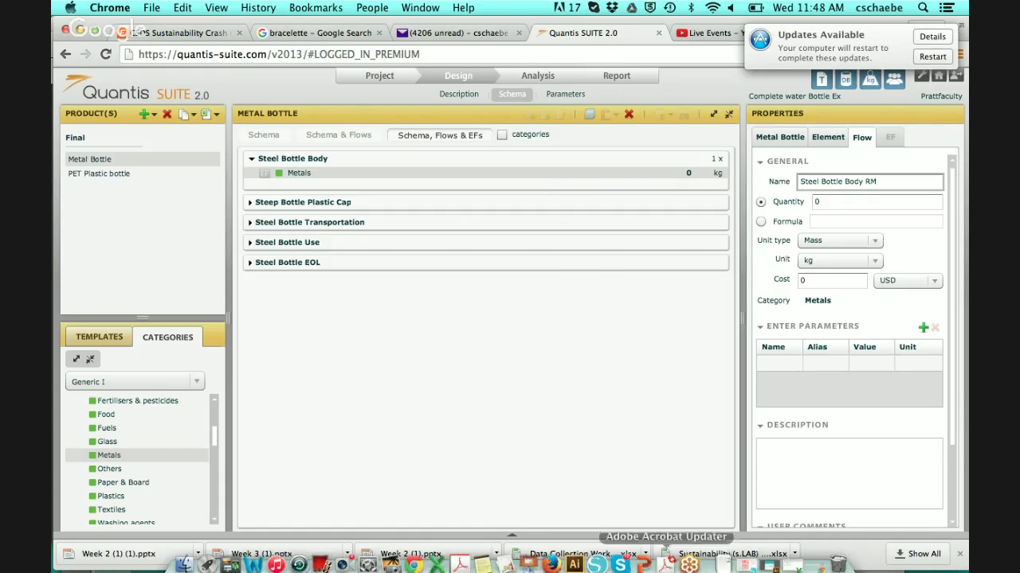
# - Set the Steel Bottle Body RM flow's quantity to 211.92 g
pyautogui.click(645, 556)
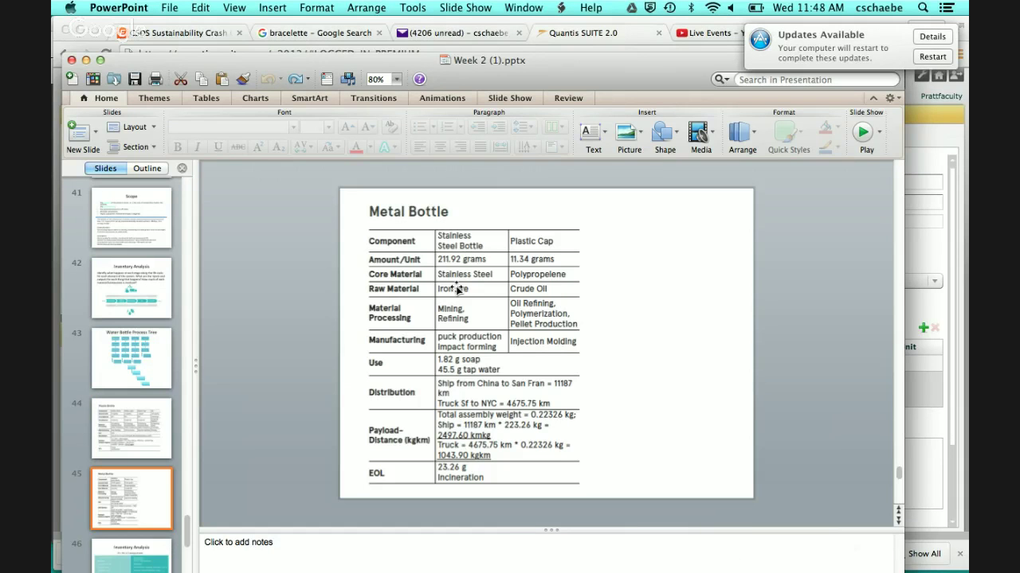
pyautogui.click(929, 252)
pyautogui.click(857, 202)
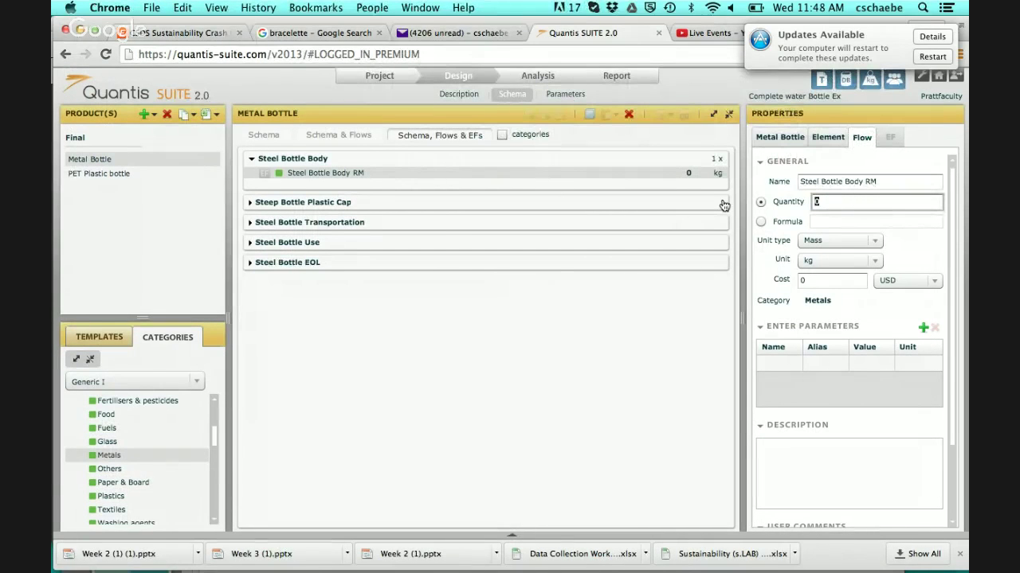
pyautogui.write('211.92')
pyautogui.click(833, 261)
pyautogui.click(818, 273)
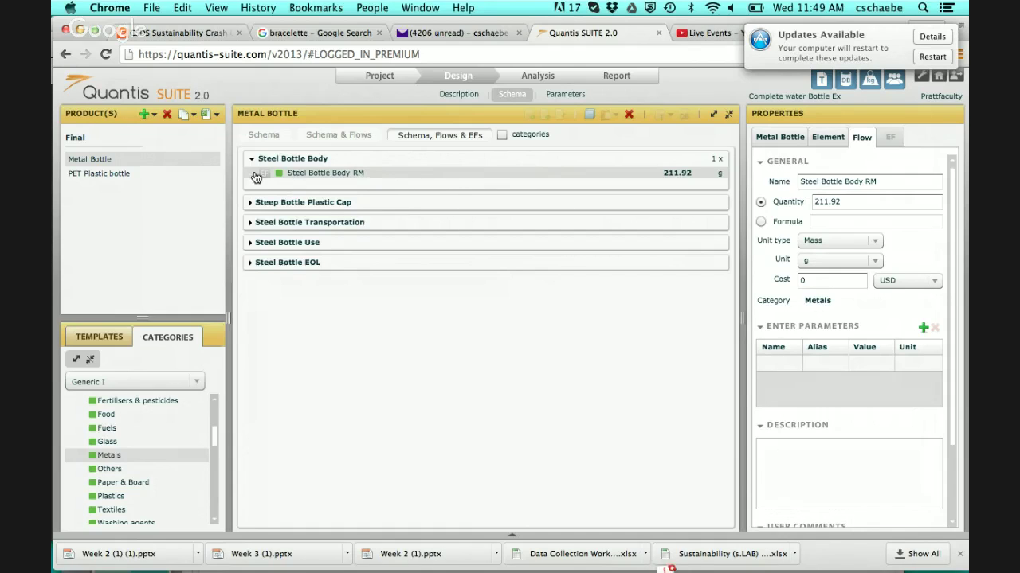
pyautogui.click(368, 195)
pyautogui.click(390, 184)
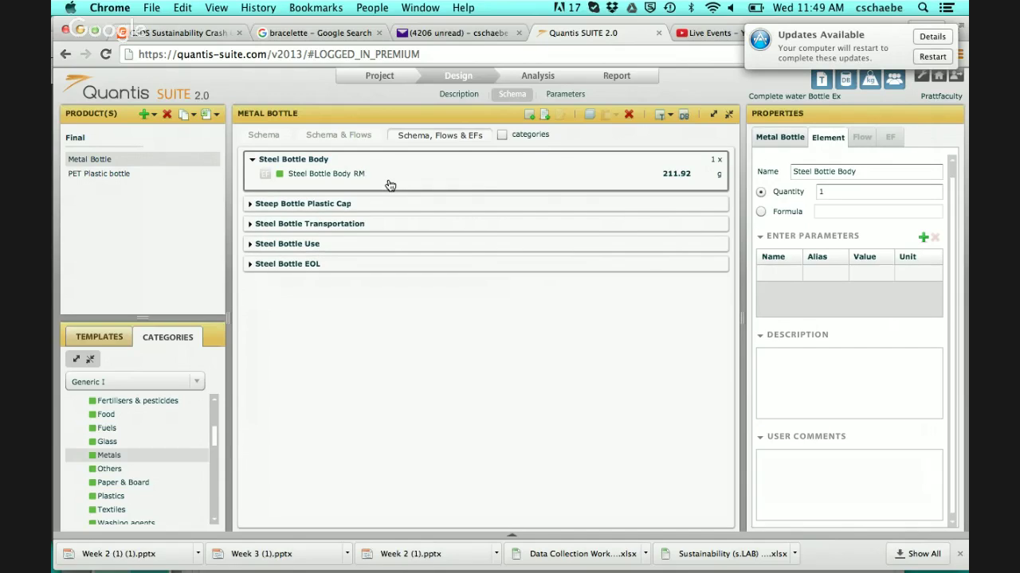
# - Add a sub-element inside Steel Bottle Body and move the RM flow into it
pyautogui.click(528, 120)
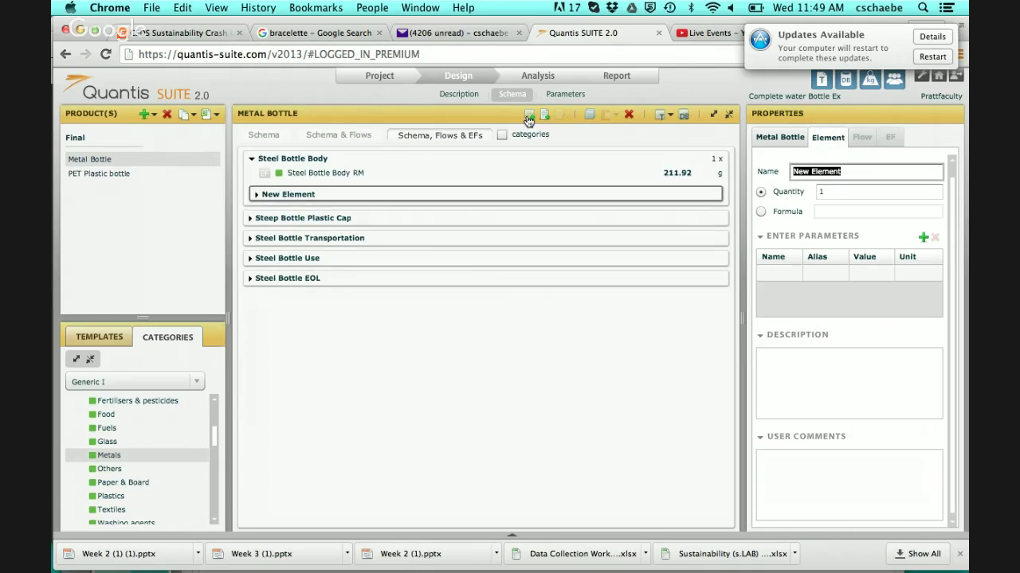
pyautogui.click(335, 173)
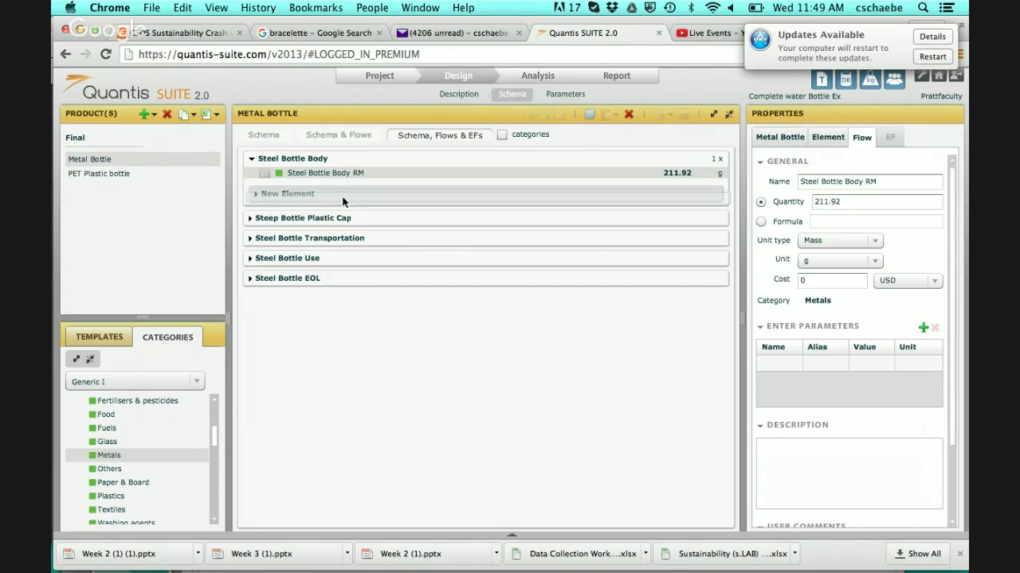
pyautogui.moveTo(343, 201); pyautogui.dragTo(342, 192)
pyautogui.click(309, 179)
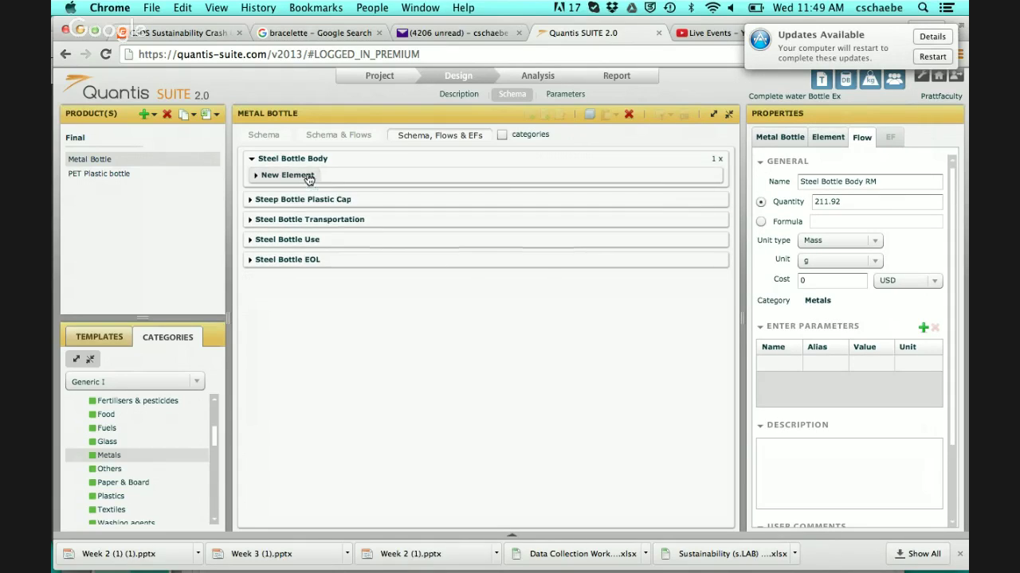
pyautogui.moveTo(913, 182); pyautogui.dragTo(798, 182)
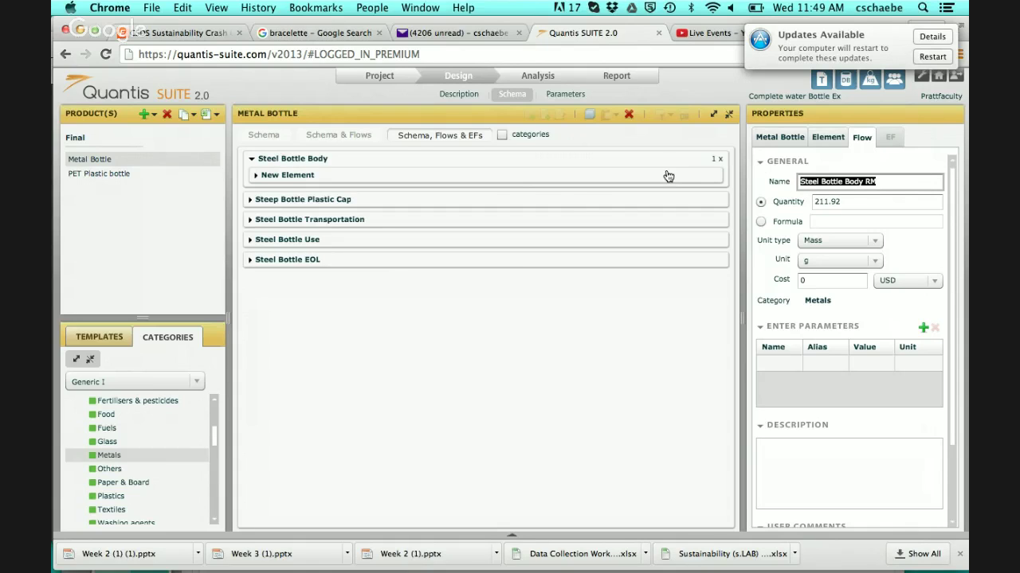
pyautogui.click(512, 176)
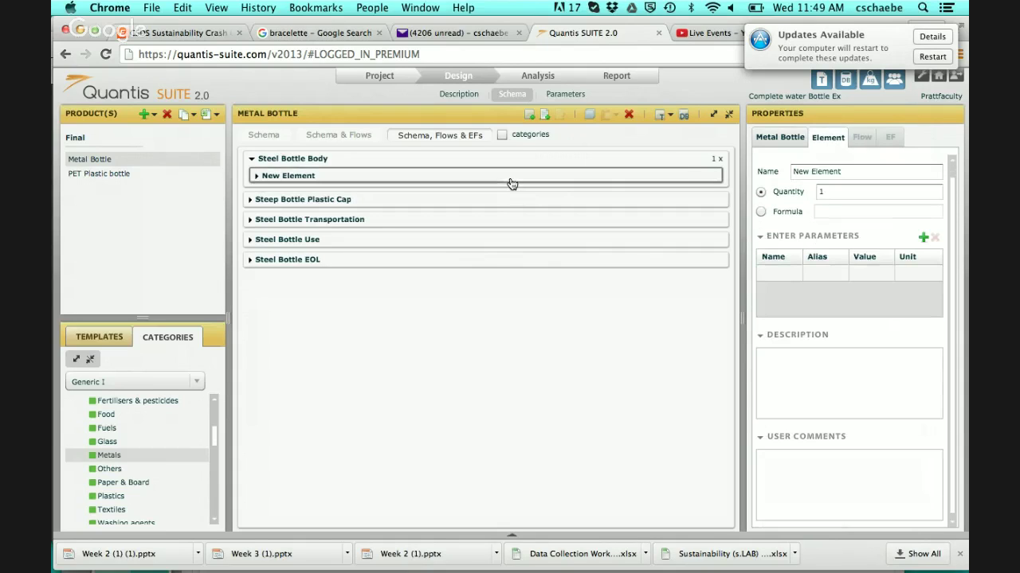
pyautogui.click(255, 177)
pyautogui.click(255, 177)
pyautogui.click(369, 177)
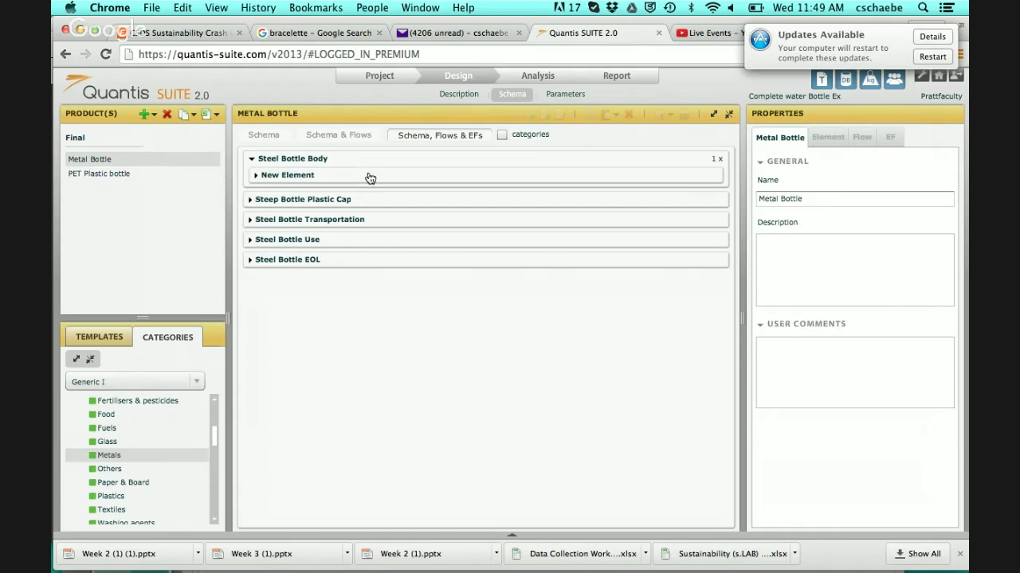
pyautogui.click(368, 176)
pyautogui.click(256, 176)
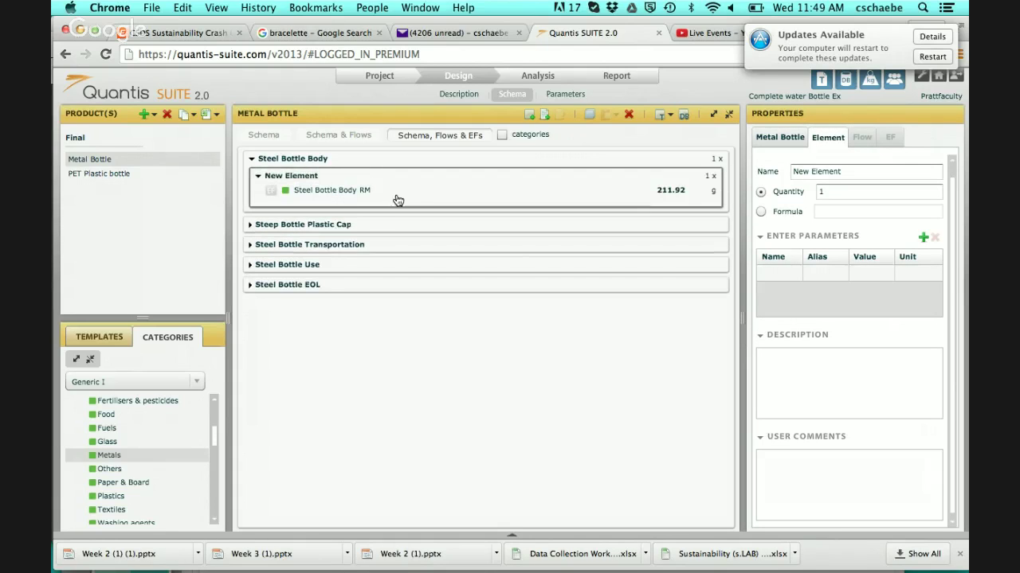
# - Rename the new sub-element to 'Steel Bottle RM'
pyautogui.moveTo(867, 171); pyautogui.dragTo(603, 171)
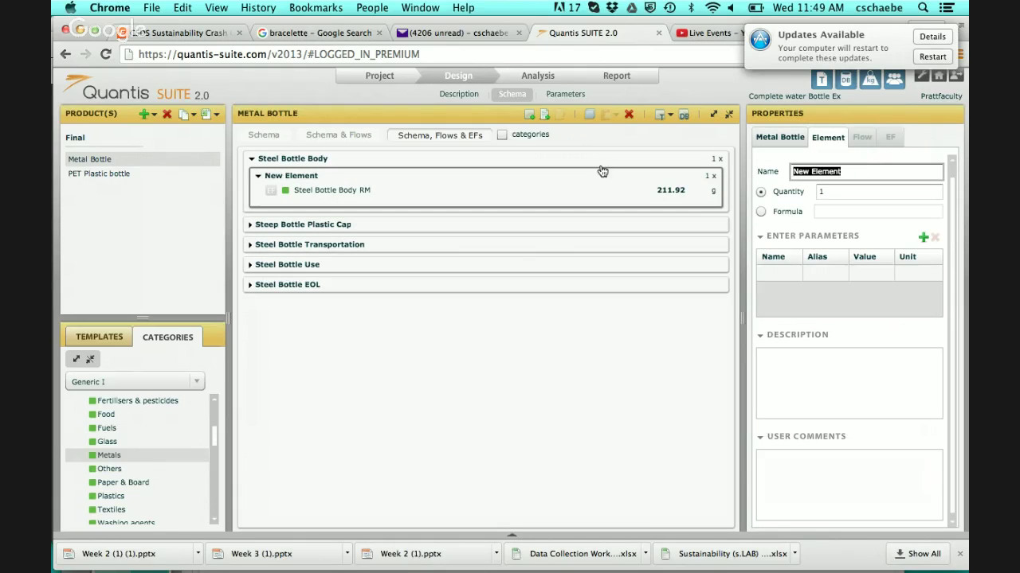
pyautogui.write('Steel Bottle RM')
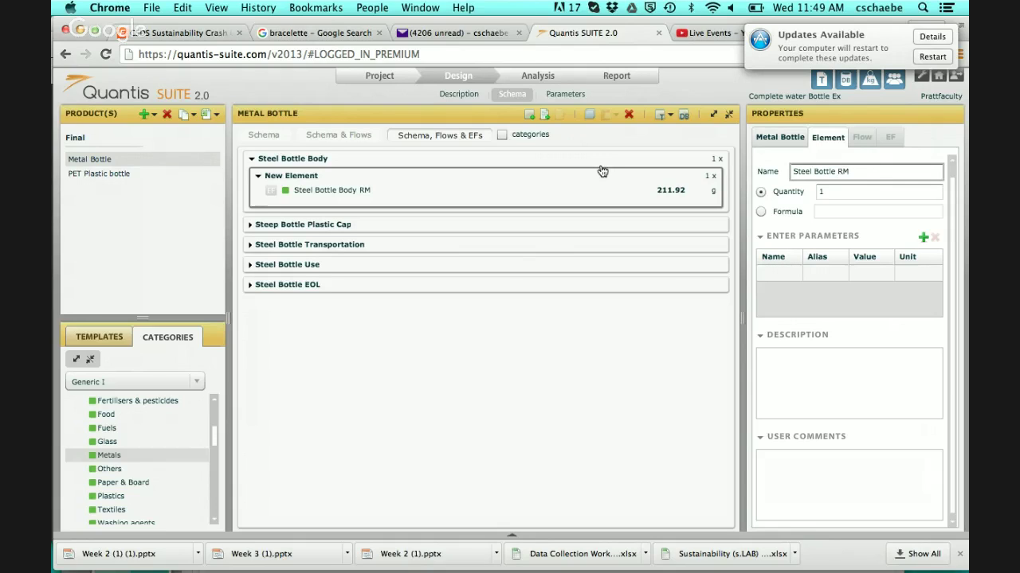
pyautogui.press('Return')
pyautogui.moveTo(459, 559)
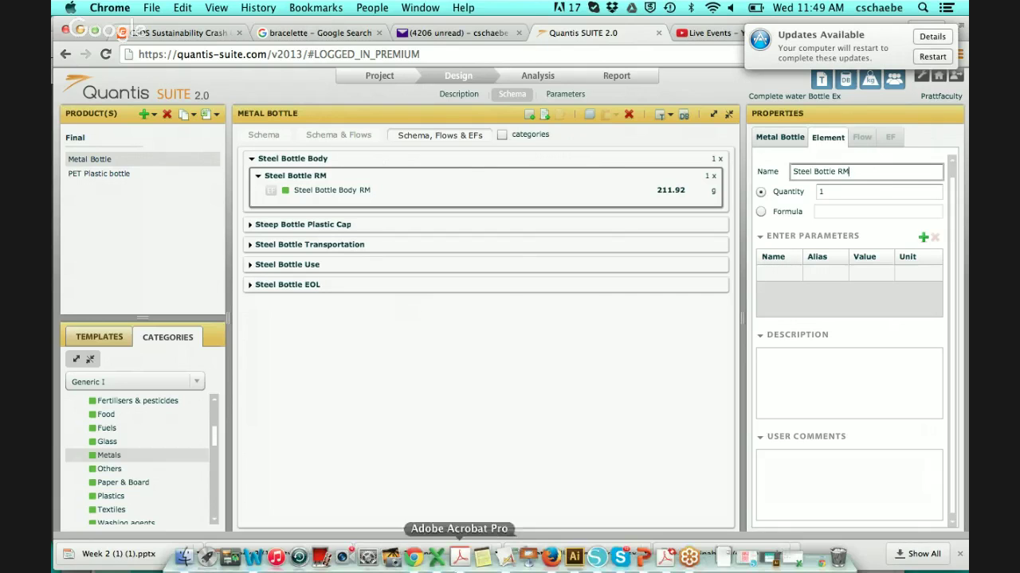
pyautogui.click(642, 559)
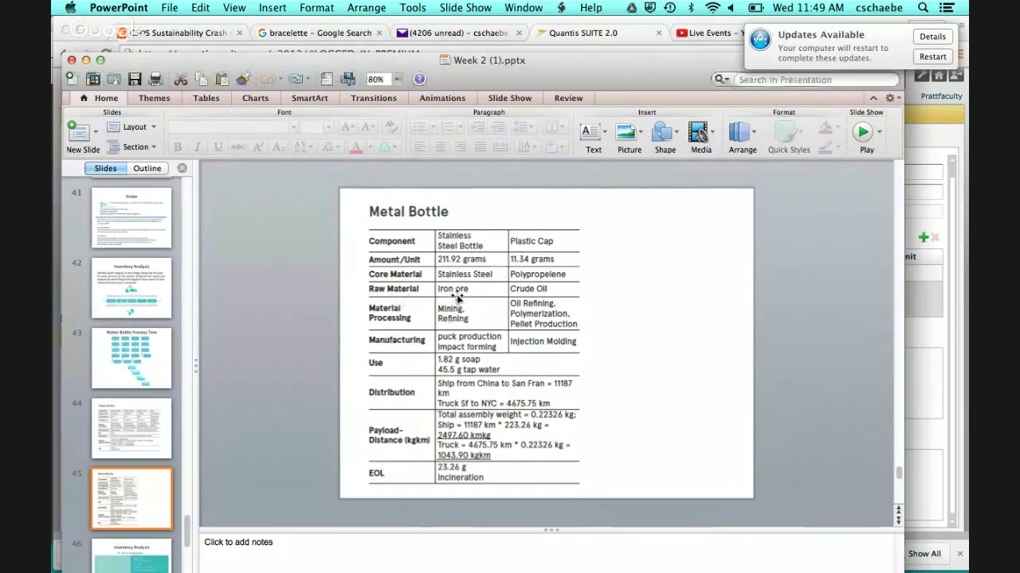
pyautogui.moveTo(593, 561)
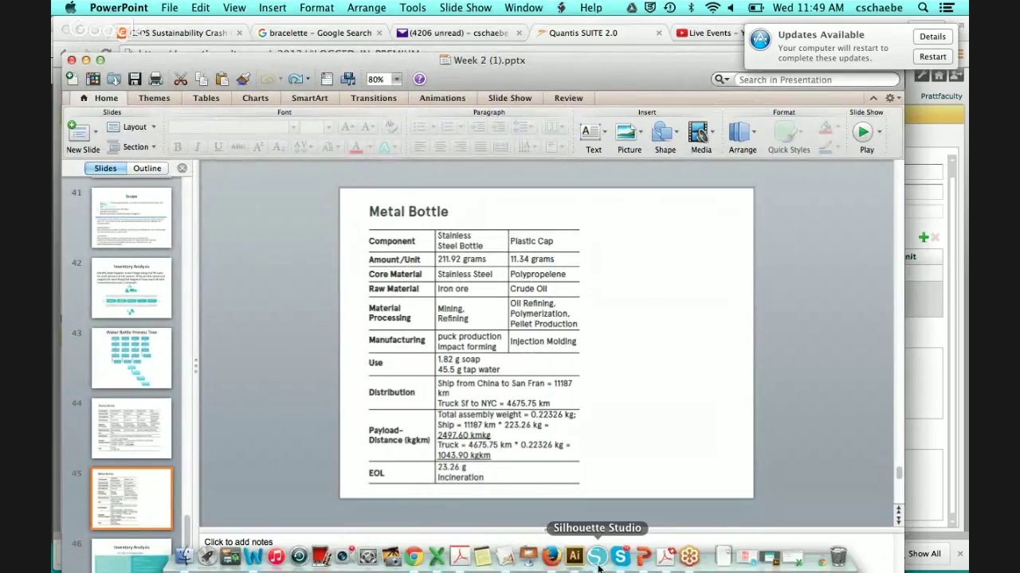
pyautogui.click(924, 438)
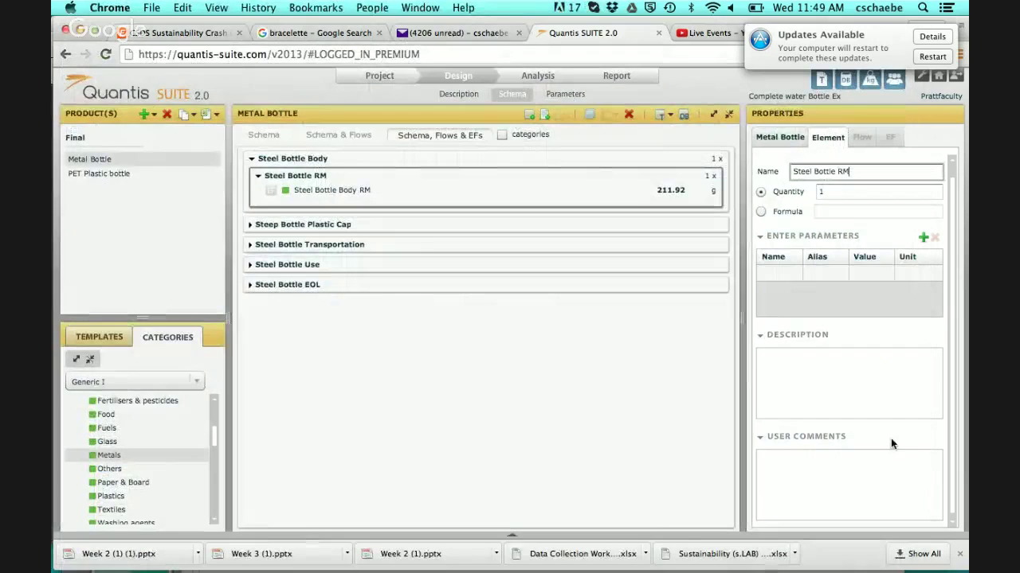
# - Filter the RM flow's factor library to iron & steel, final products, extraction
pyautogui.click(278, 192)
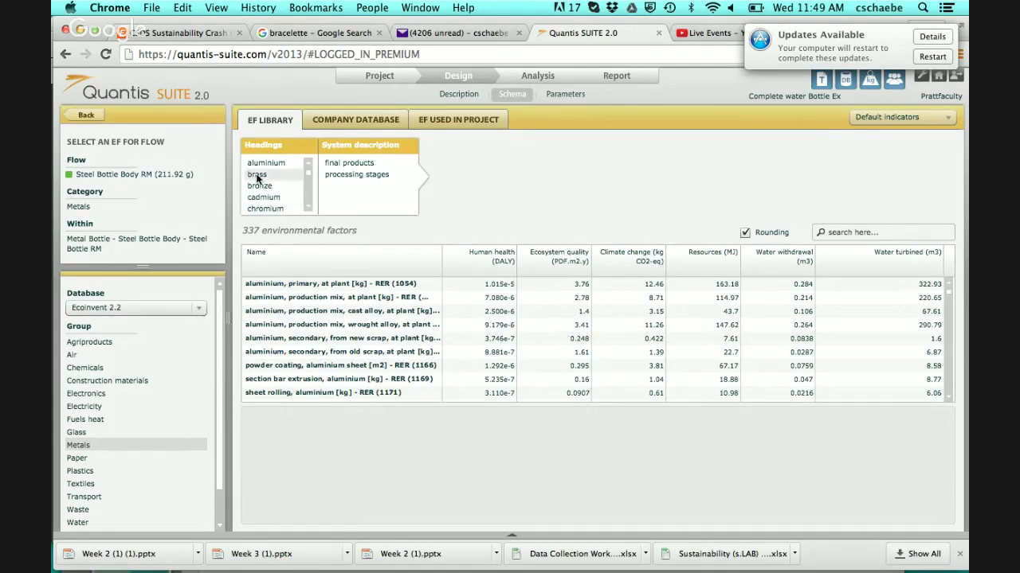
pyautogui.scroll(-5, 306, 205)
pyautogui.click(277, 200)
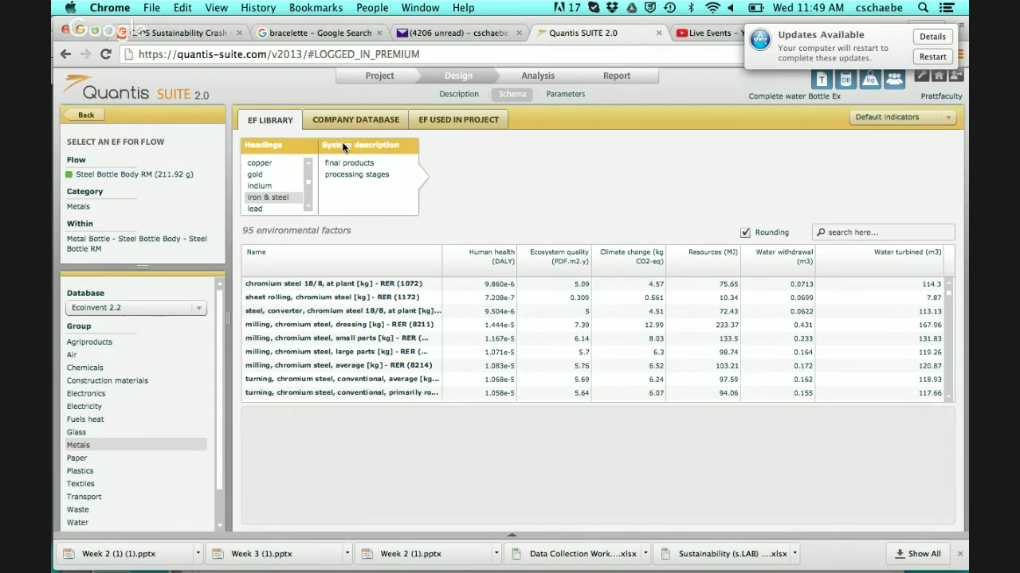
pyautogui.click(353, 164)
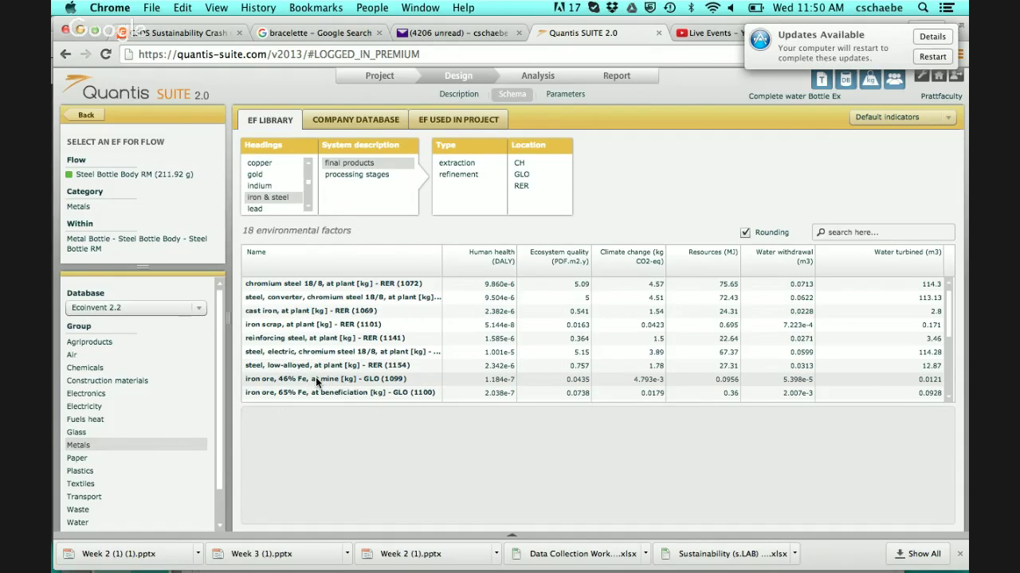
pyautogui.click(445, 162)
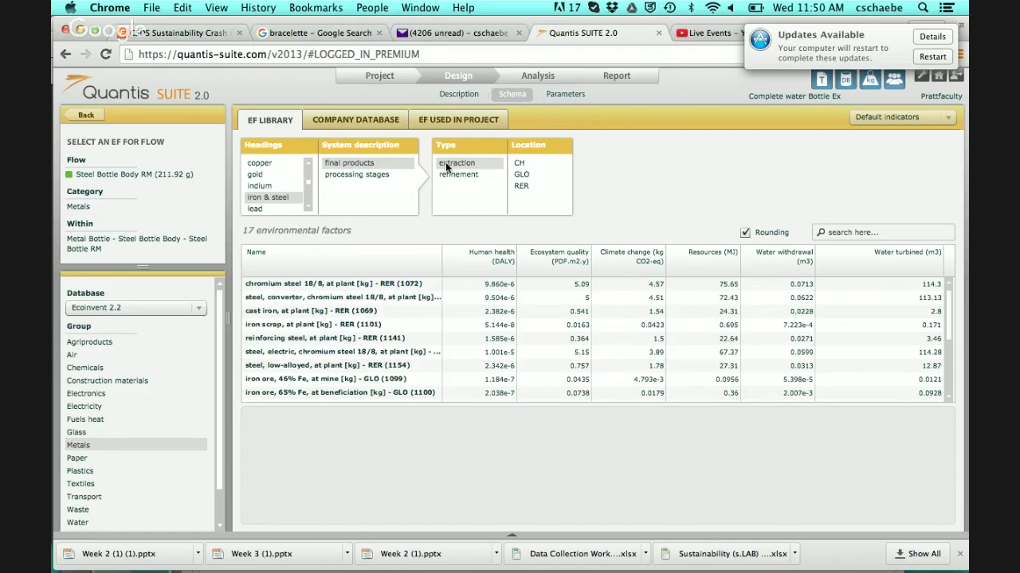
# - Compare the listed factors and assign 'iron ore, 46% Fe, at mine' to the flow
pyautogui.click(329, 340)
pyautogui.press('Down')
pyautogui.press('Down')
pyautogui.press('Down')
pyautogui.press('Down')
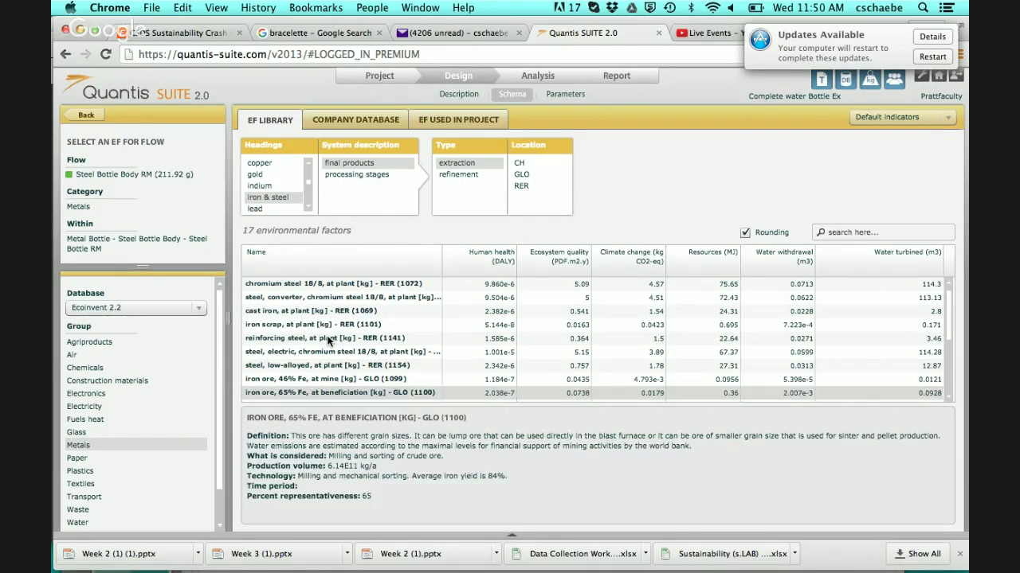
pyautogui.press('Down')
pyautogui.press('Down')
pyautogui.press('Down')
pyautogui.press('Down')
pyautogui.press('Down')
pyautogui.press('Down')
pyautogui.press('Down')
pyautogui.press('Down')
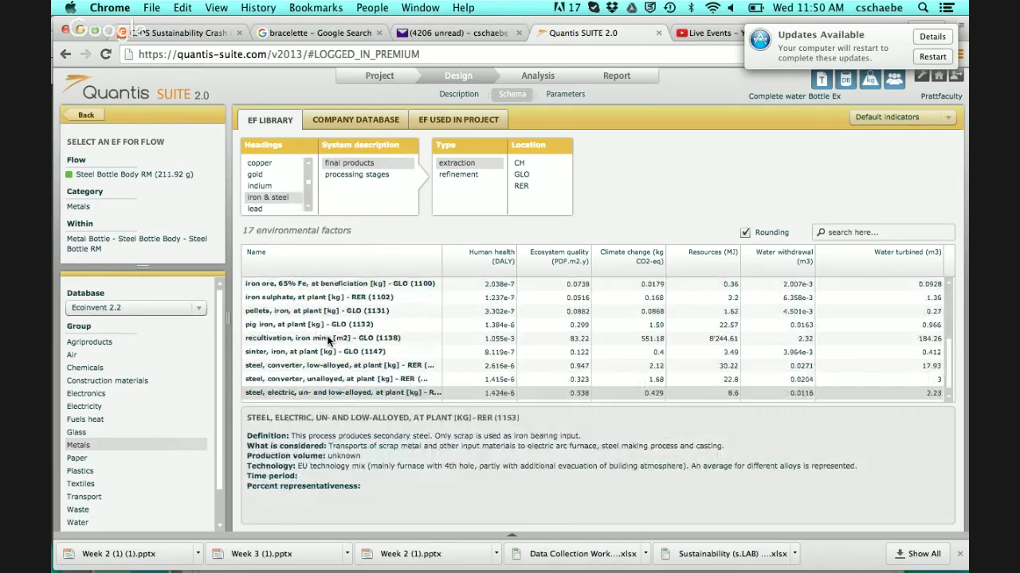
pyautogui.press('Up')
pyautogui.press('Up')
pyautogui.press('Up')
pyautogui.press('Up')
pyautogui.press('Up')
pyautogui.press('Up')
pyautogui.press('Up')
pyautogui.press('Up')
pyautogui.press('Up')
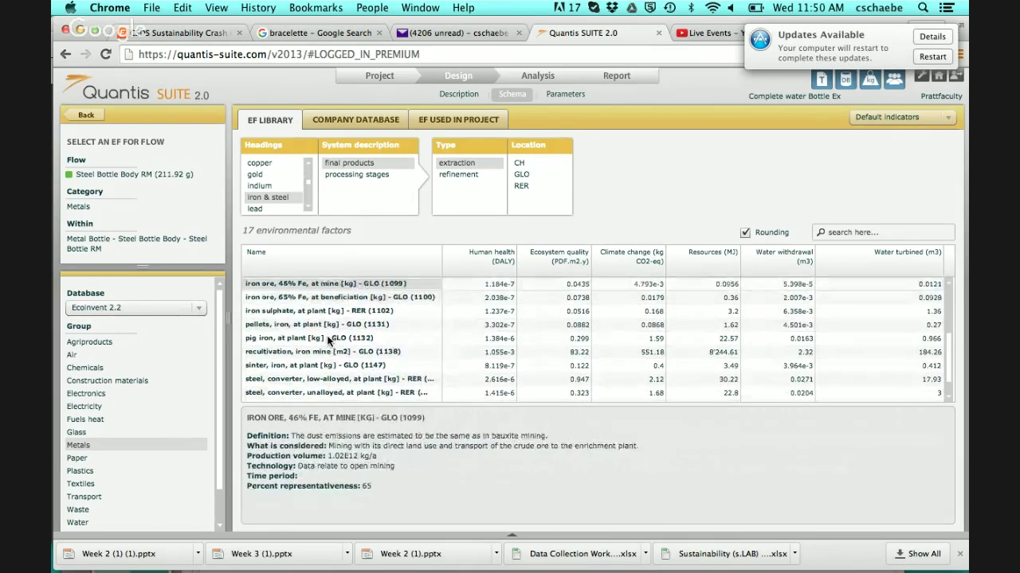
pyautogui.press('Up')
pyautogui.press('Up')
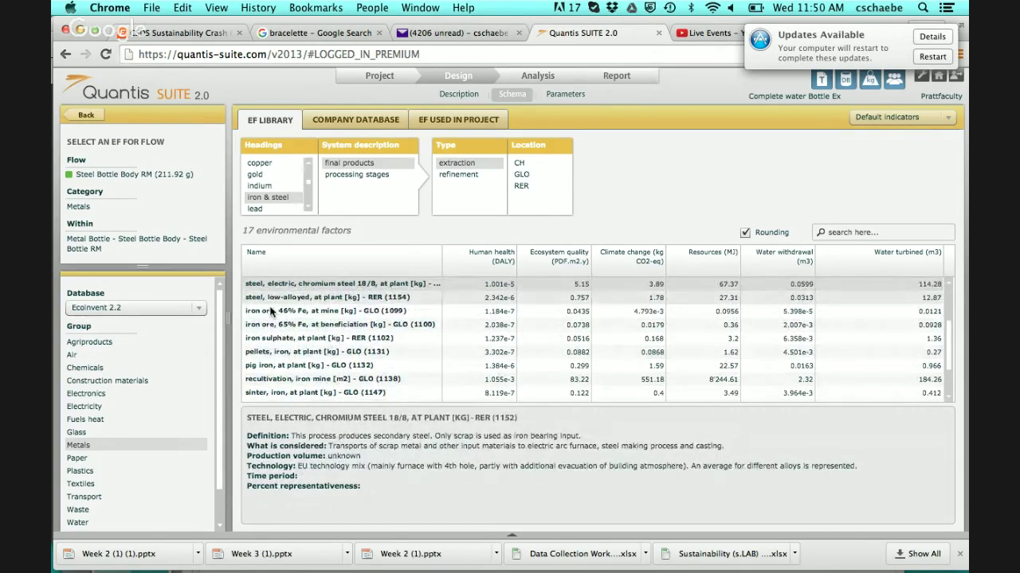
pyautogui.press('Down')
pyautogui.press('Down')
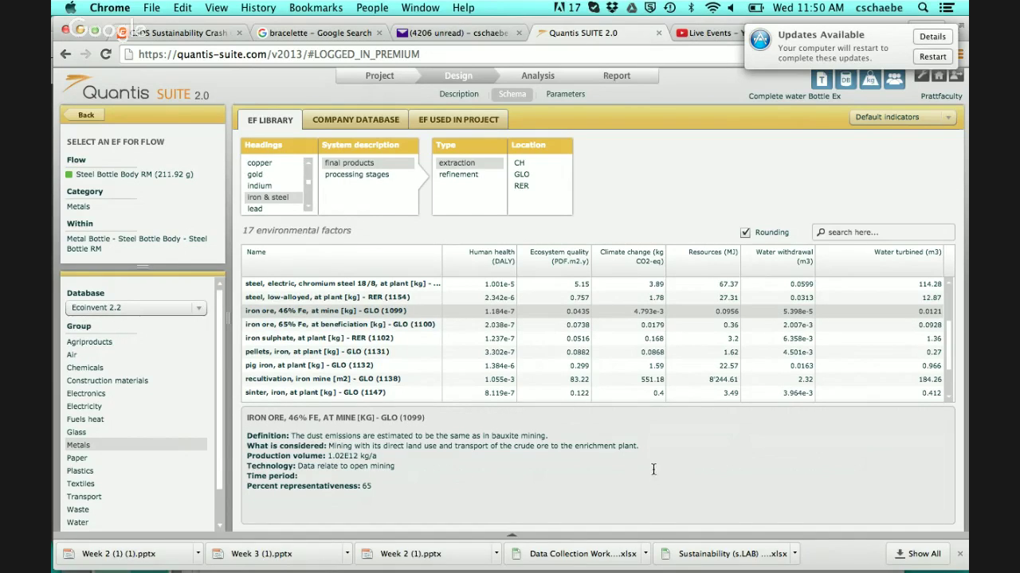
pyautogui.doubleClick(320, 311)
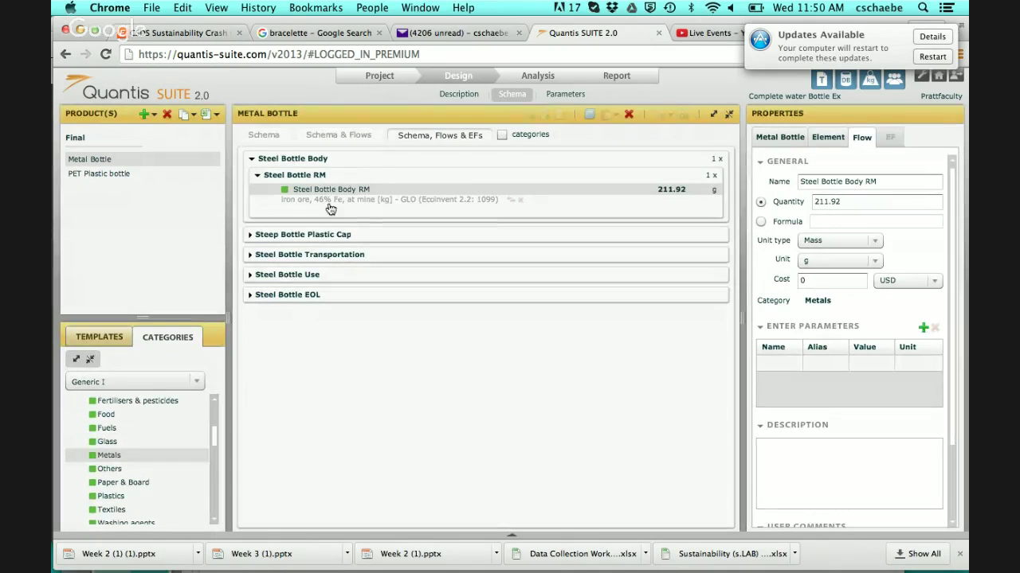
# - Add a new element 'Steel Bottle Body Proc' under Steel Bottle Body
pyautogui.click(350, 161)
pyautogui.click(530, 118)
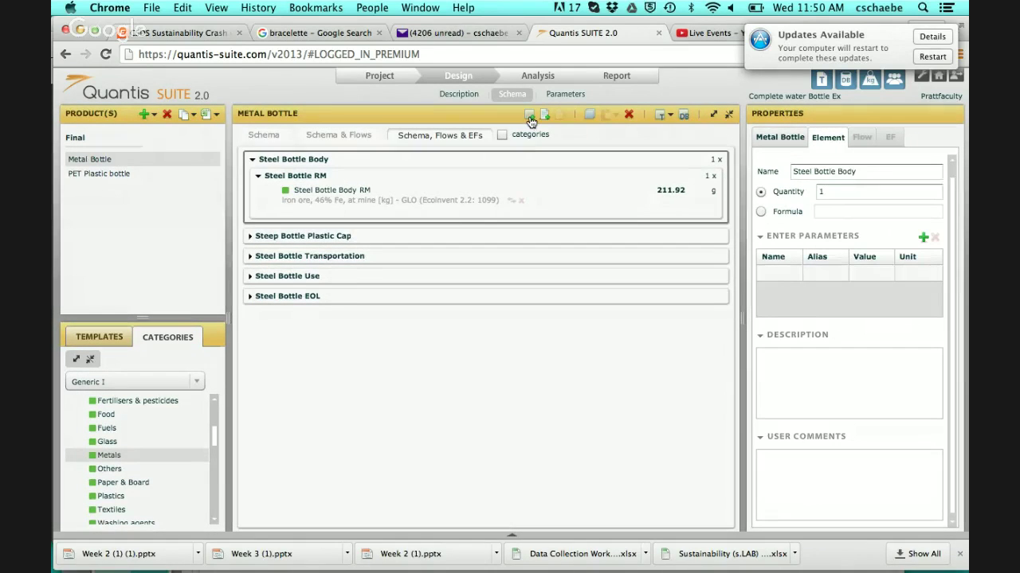
pyautogui.write('S')
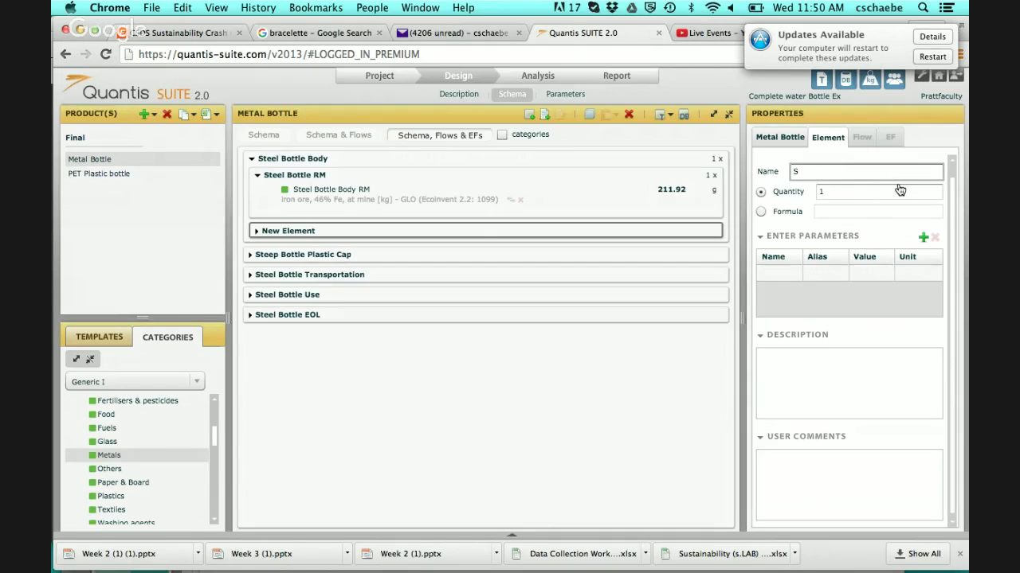
pyautogui.write('teel Bottle Body Proc')
pyautogui.press('Return')
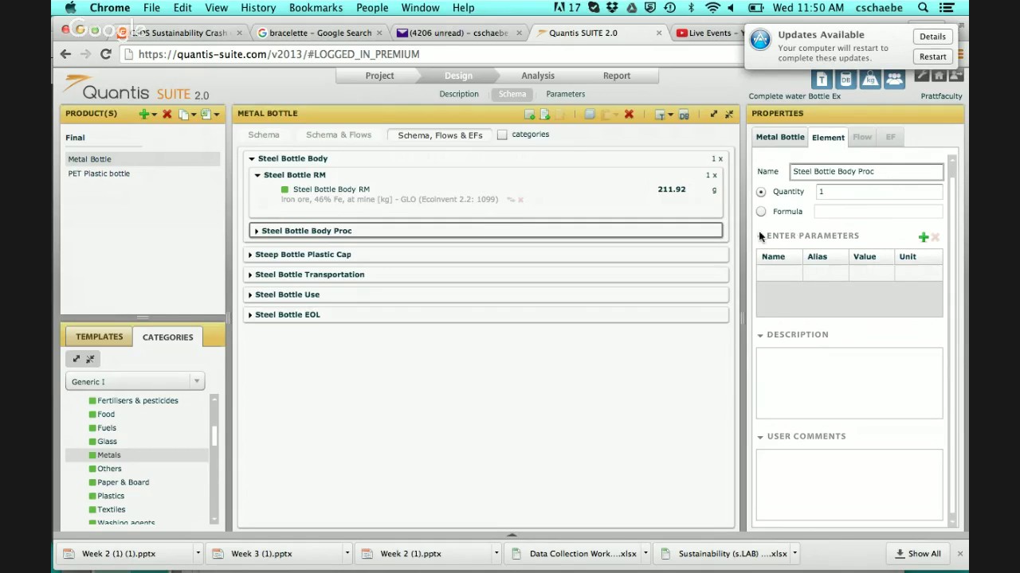
# - Rename the raw-material flow to 'Steel Bottle Body Mining'
pyautogui.click(345, 194)
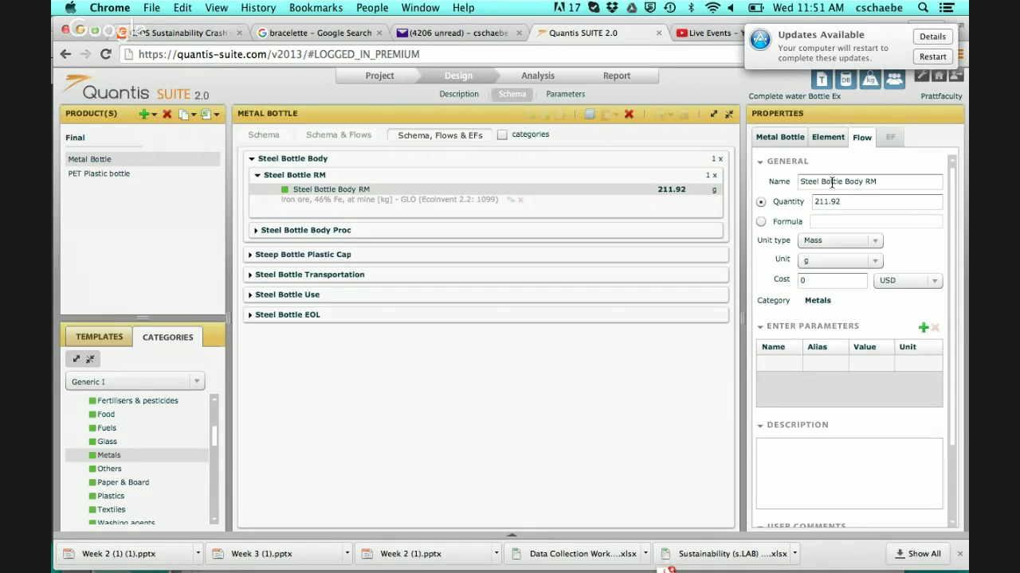
pyautogui.doubleClick(868, 183)
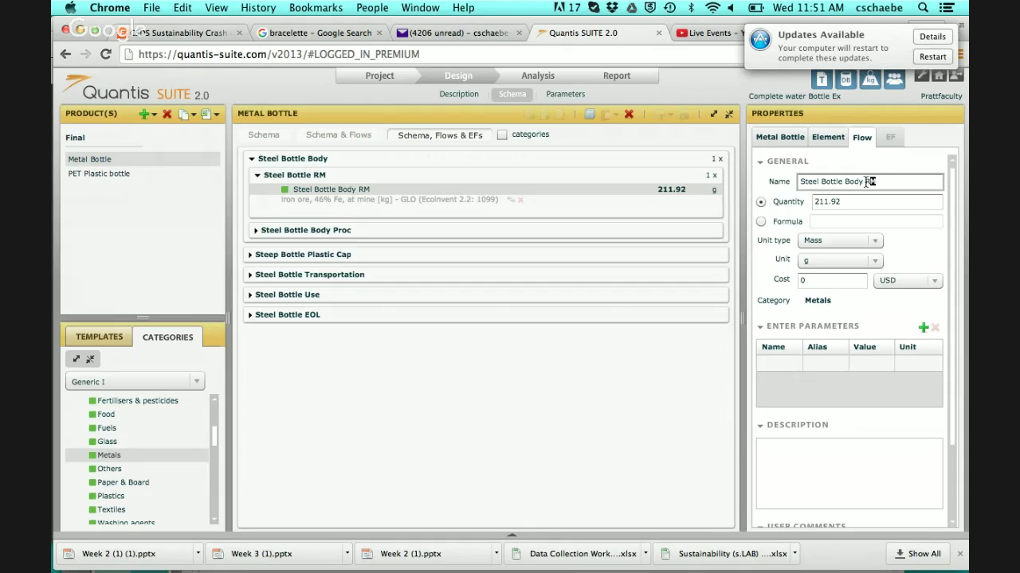
pyautogui.write('M')
# - Add a Metals flow to Steel Bottle Body Proc
pyautogui.click(406, 232)
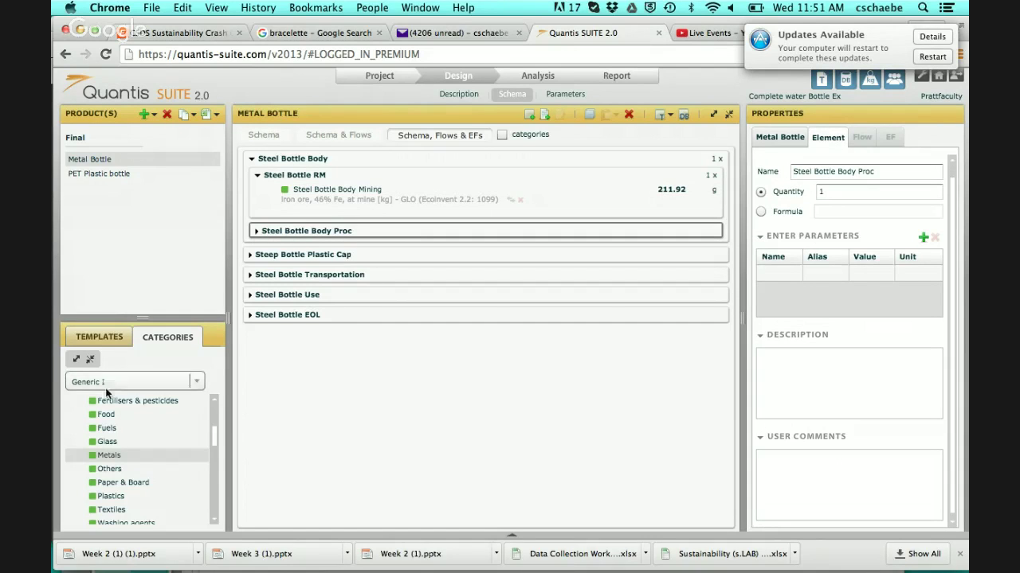
pyautogui.moveTo(109, 455); pyautogui.dragTo(401, 229)
pyautogui.click(255, 232)
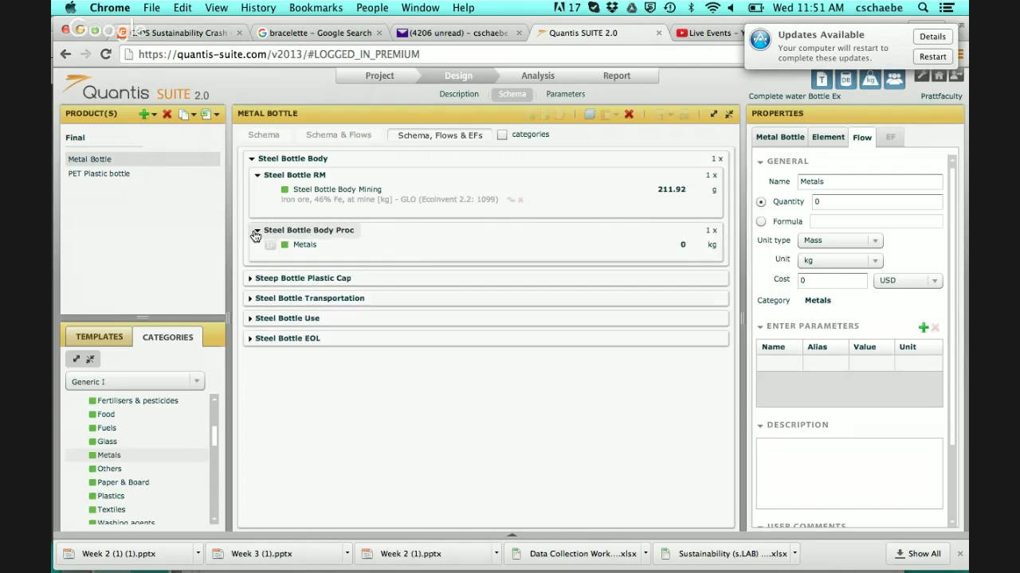
# - Rename the Proc element's Metals flow to 'Steel Bottle Body refining'
pyautogui.moveTo(578, 565)
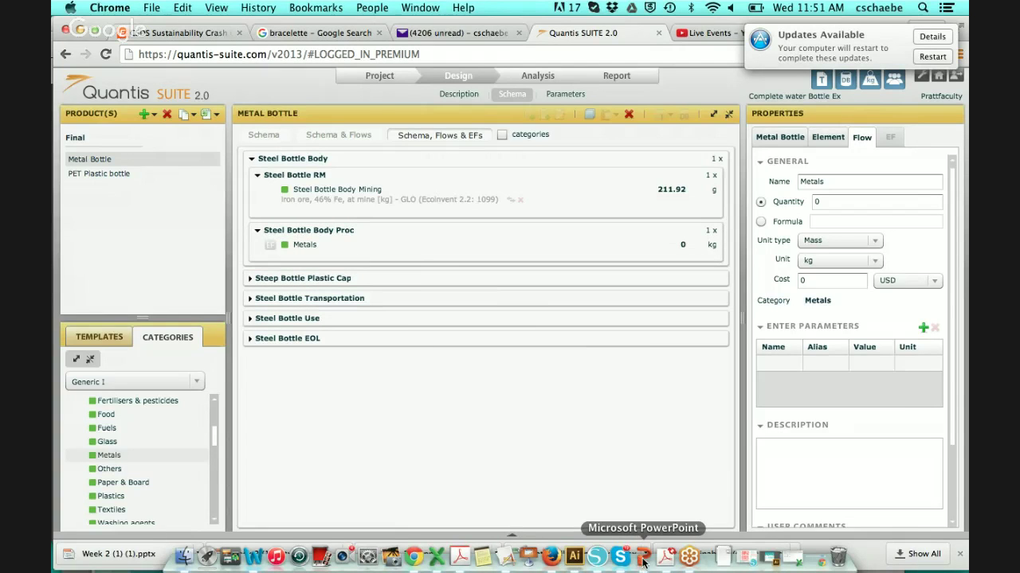
pyautogui.click(643, 558)
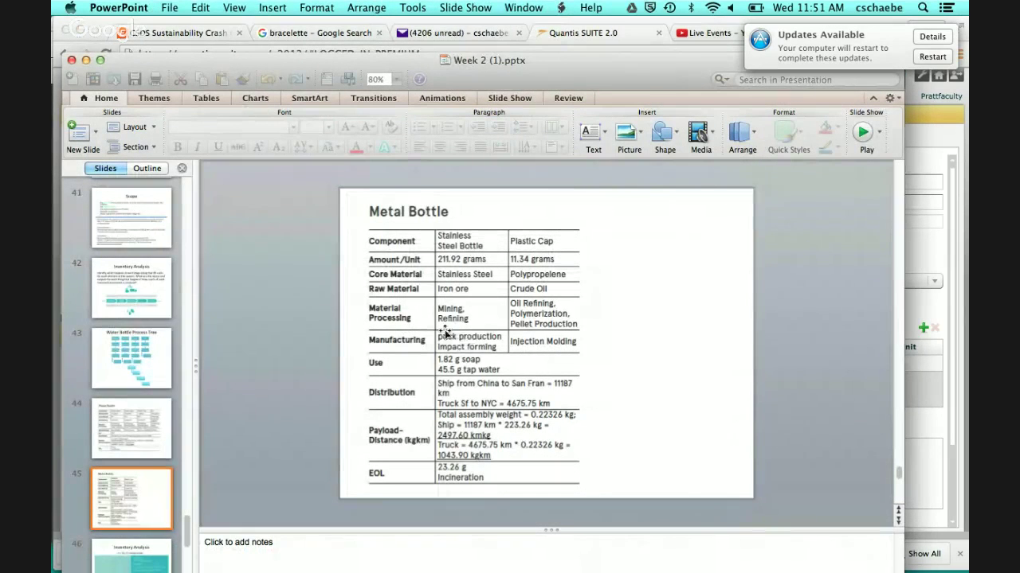
pyautogui.click(940, 242)
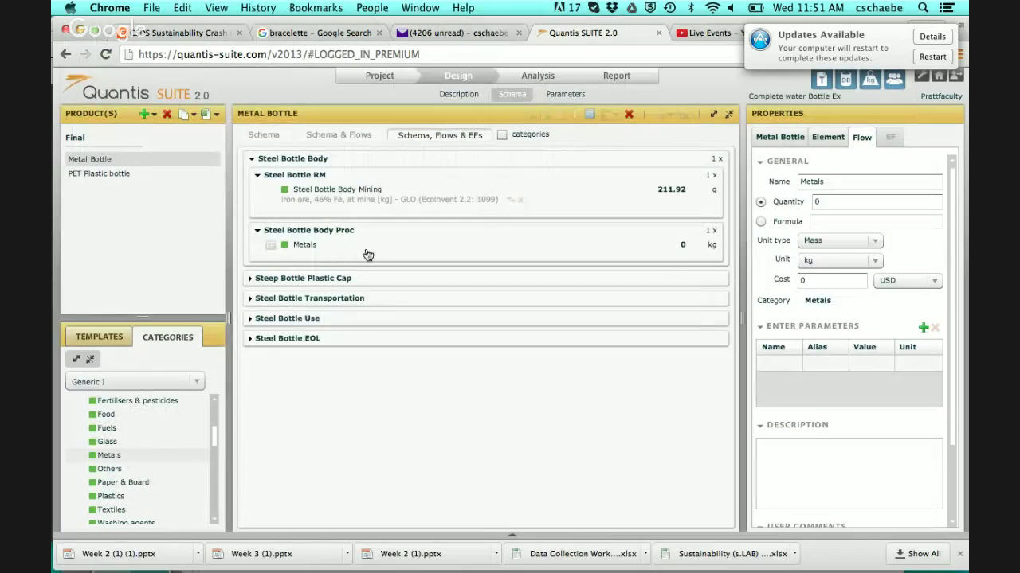
pyautogui.click(299, 253)
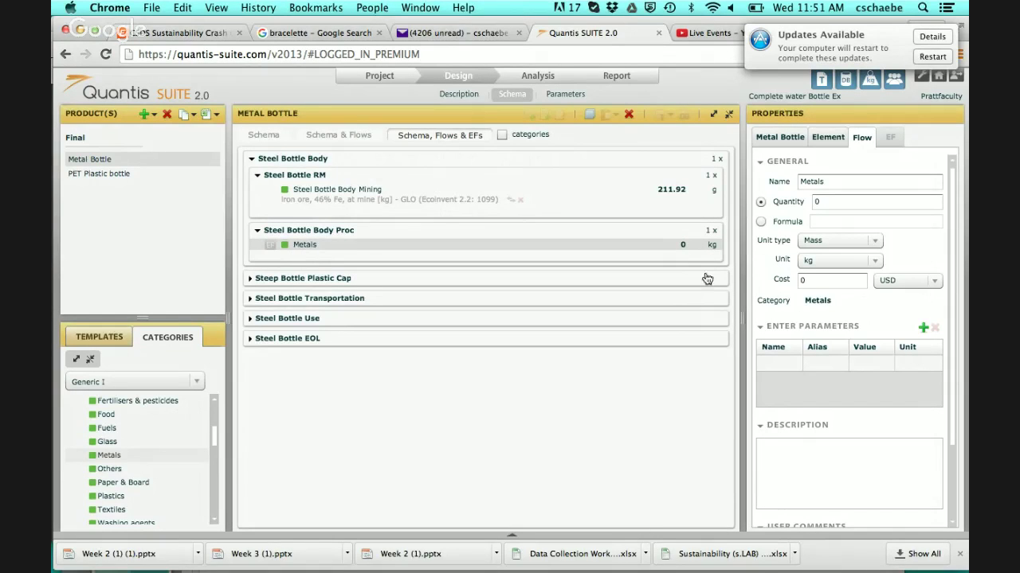
pyautogui.moveTo(828, 182); pyautogui.dragTo(764, 169)
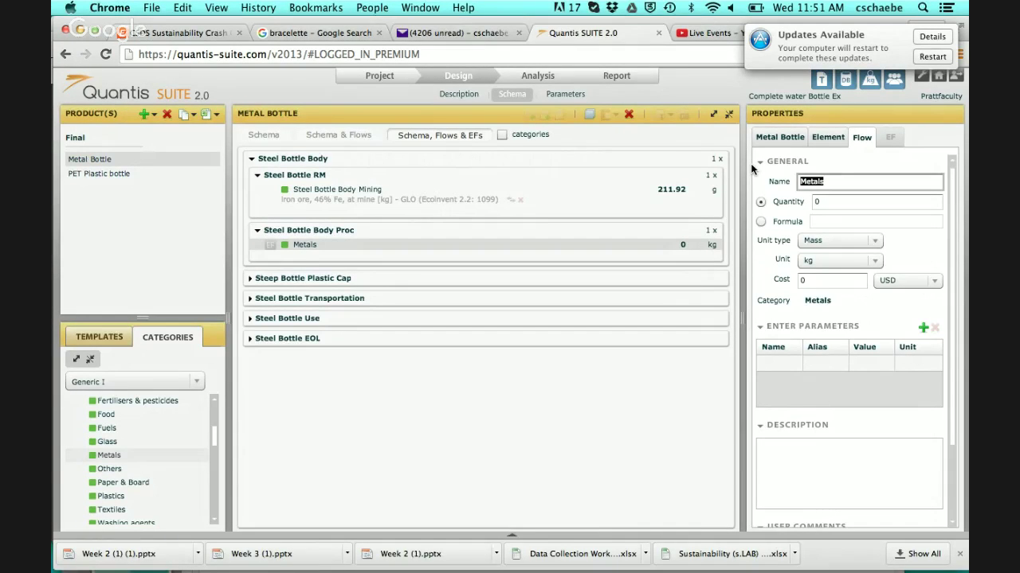
pyautogui.write('Steel Bottle Body refining')
# - Set the refining flow to 211.92 g and open its emission factor library
pyautogui.click(841, 203)
pyautogui.doubleClick(841, 202)
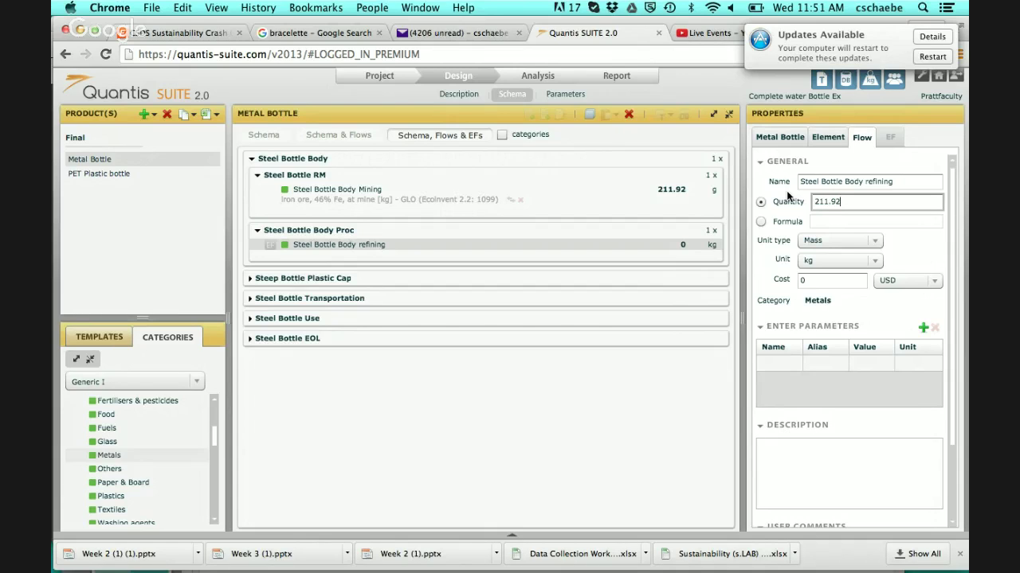
pyautogui.write('211.92')
pyautogui.click(837, 260)
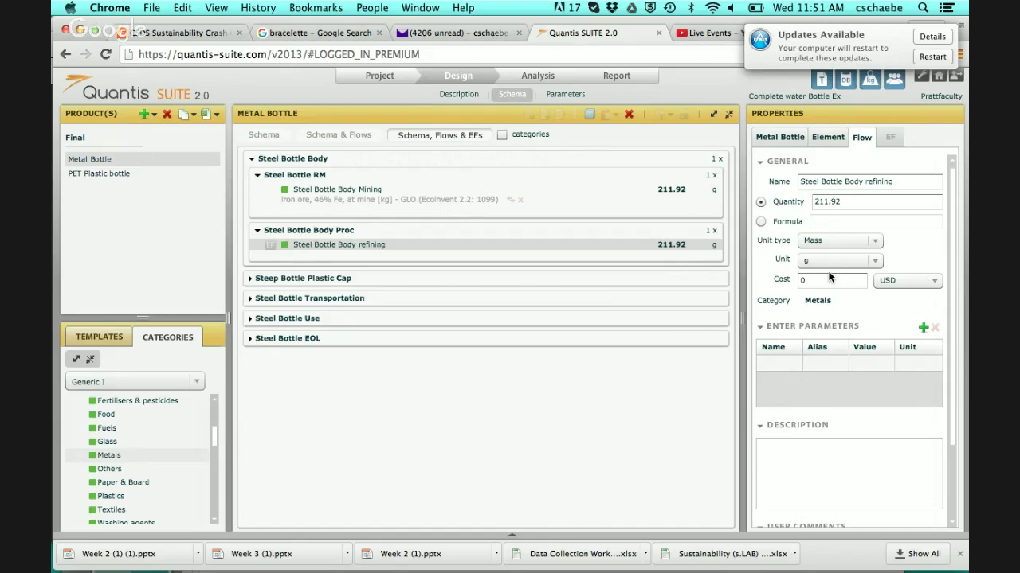
pyautogui.click(271, 247)
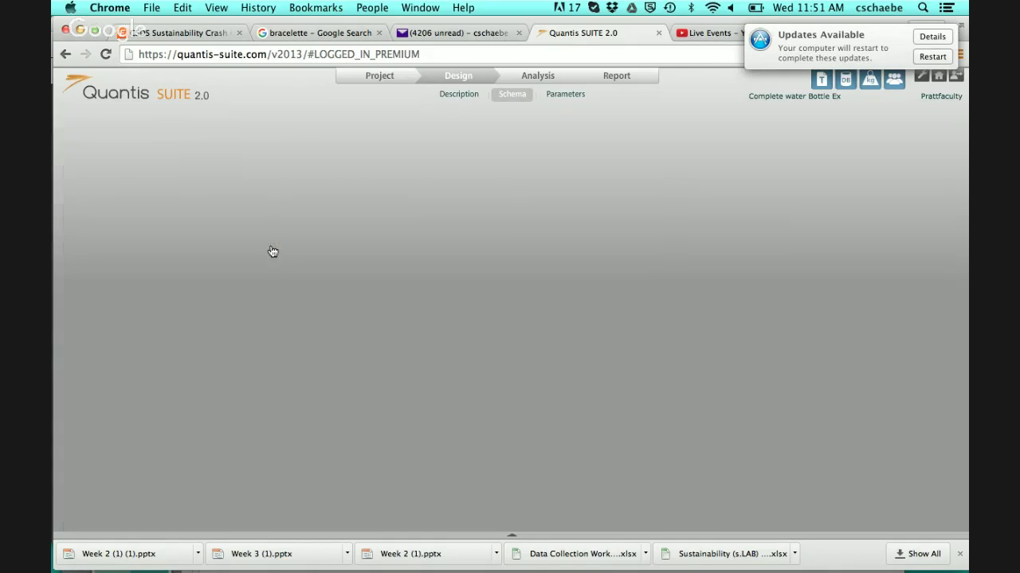
# - Assign 'steel, converter, chromium steel 18/8, at plant' (1149) from iron & steel final products
pyautogui.click(307, 209)
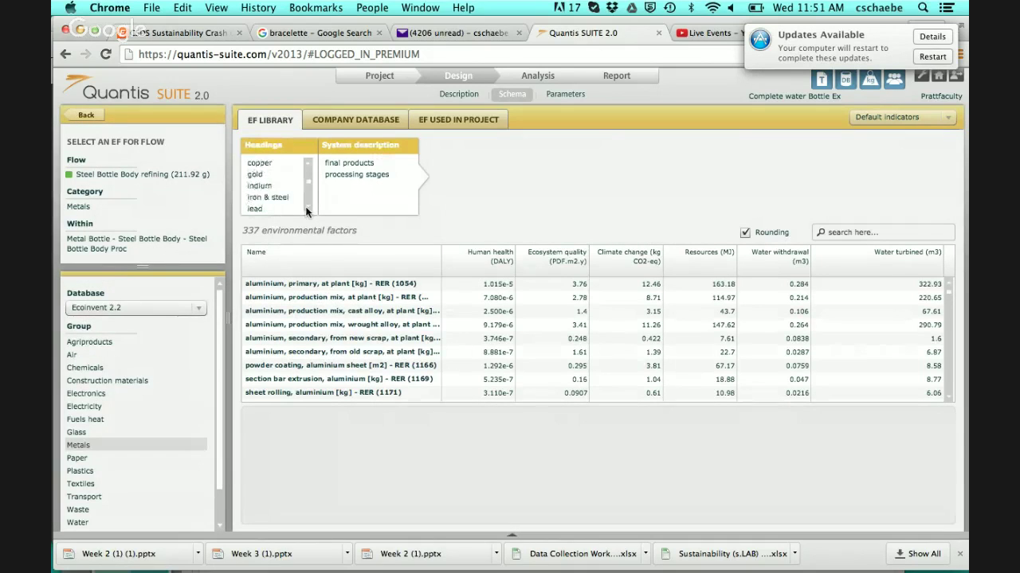
pyautogui.click(306, 209)
pyautogui.click(270, 188)
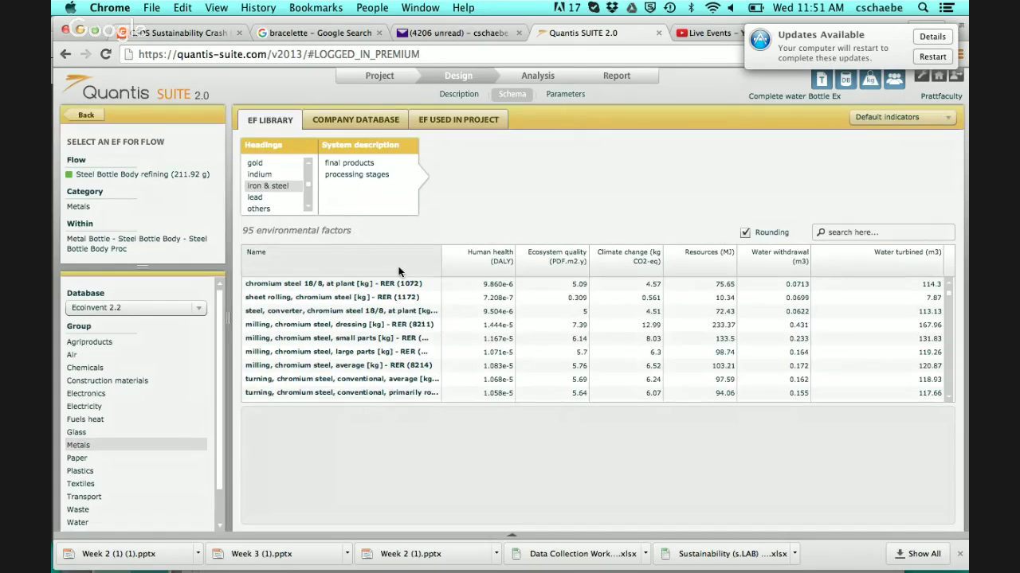
pyautogui.click(370, 165)
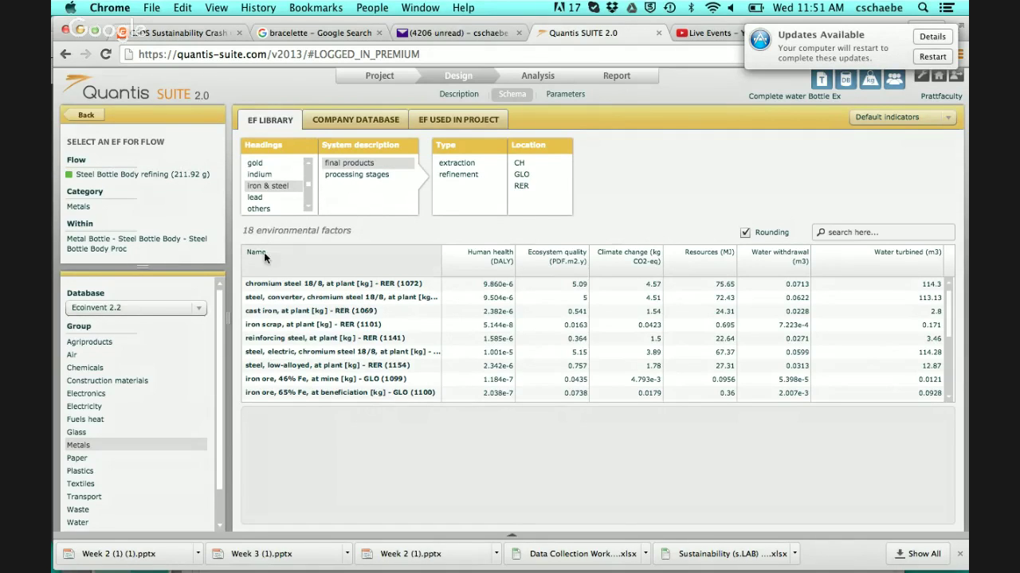
pyautogui.click(305, 286)
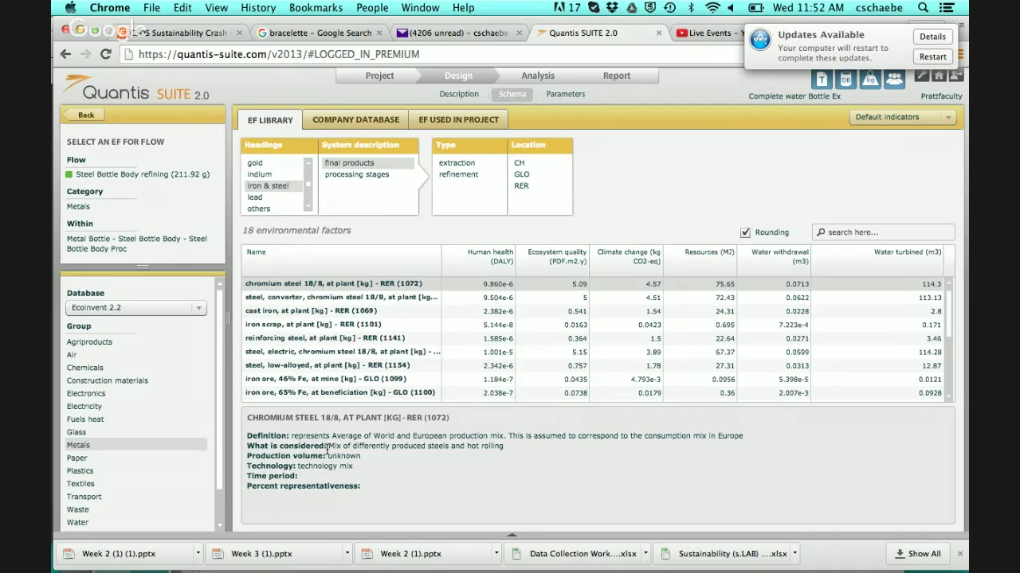
pyautogui.click(304, 299)
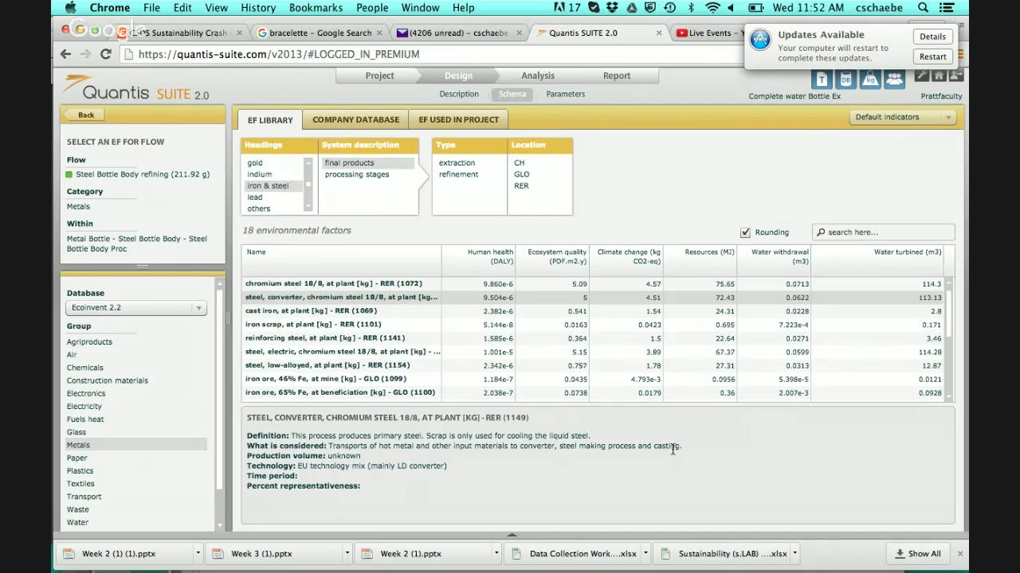
pyautogui.doubleClick(271, 299)
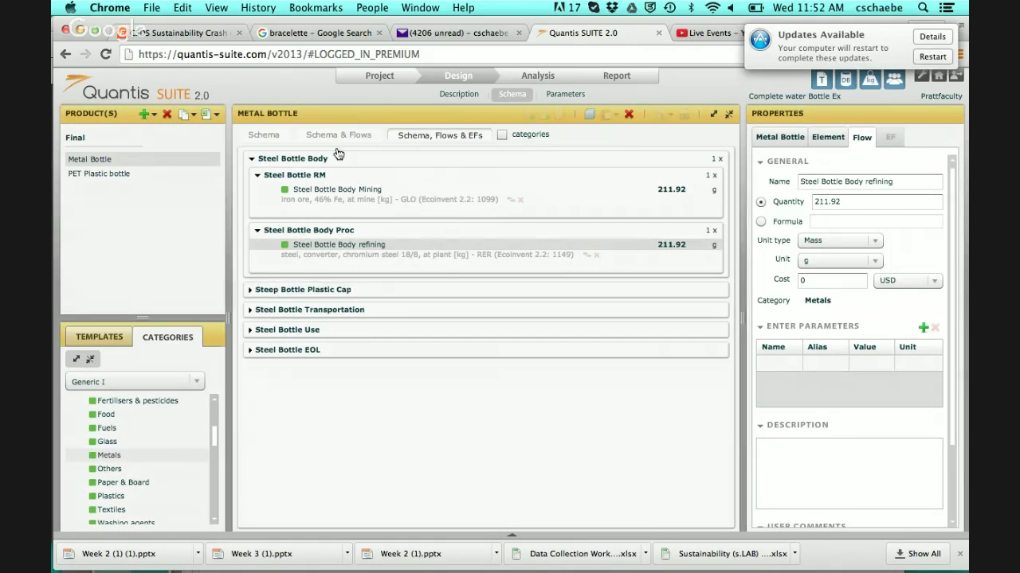
# - Add a new element named 'Steel Body MANUF' under Steel Bottle Body
pyautogui.click(385, 165)
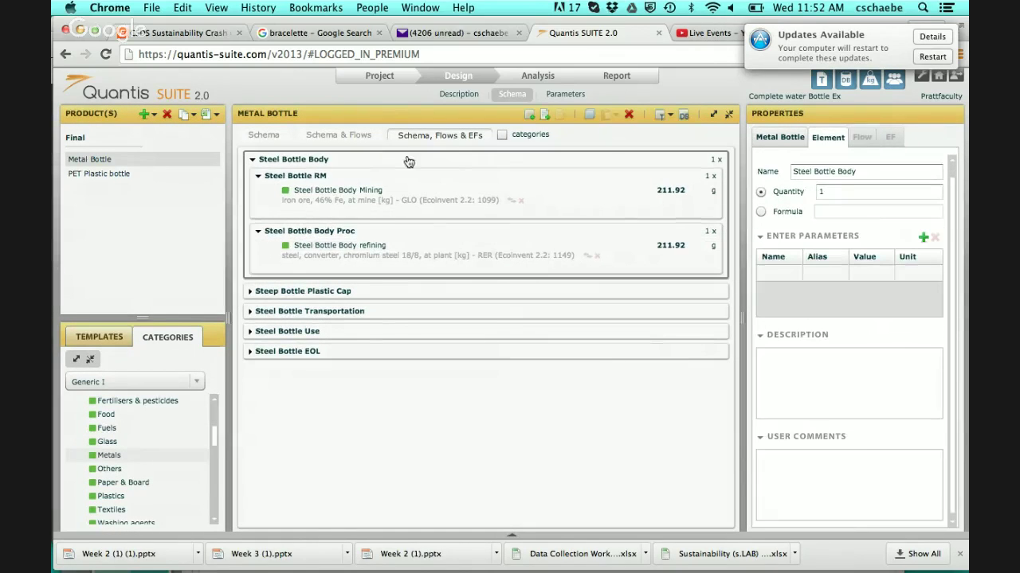
pyautogui.click(531, 120)
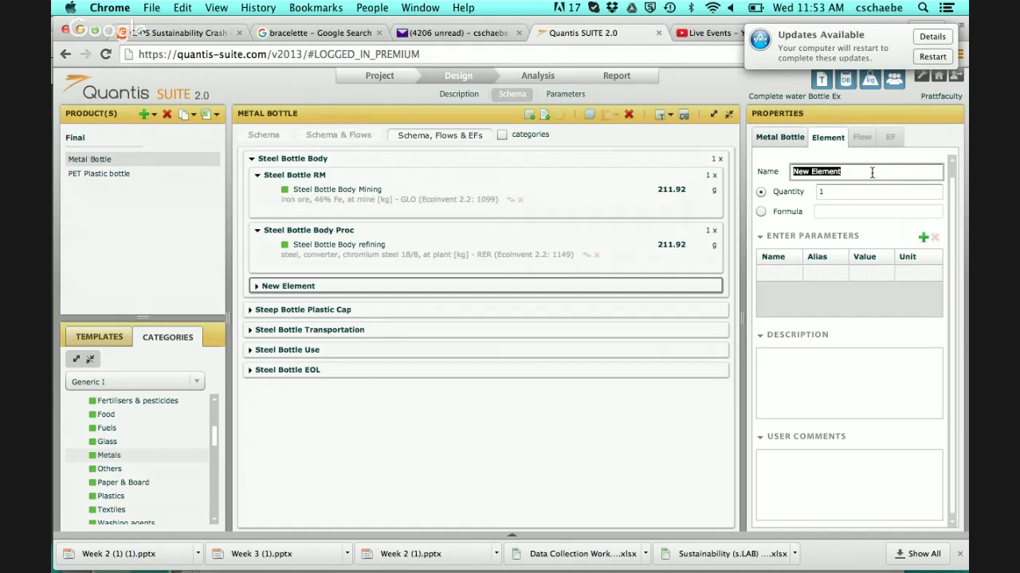
pyautogui.write('Steel Bod')
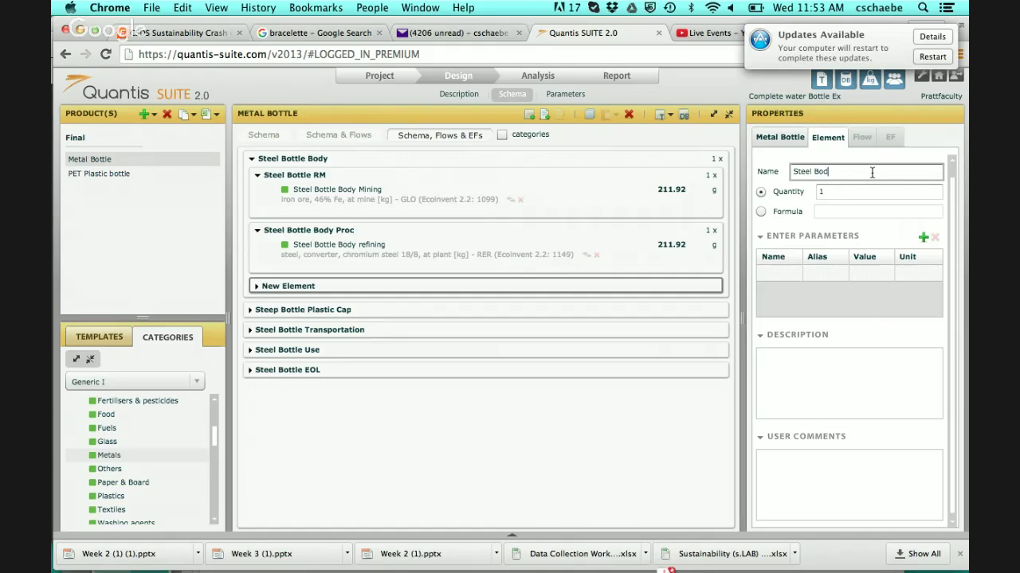
pyautogui.write('y MANUF')
pyautogui.click(358, 289)
# - Add a Metals flow to Steel Body MANUF, then switch to YouTube Live Events
pyautogui.click(358, 288)
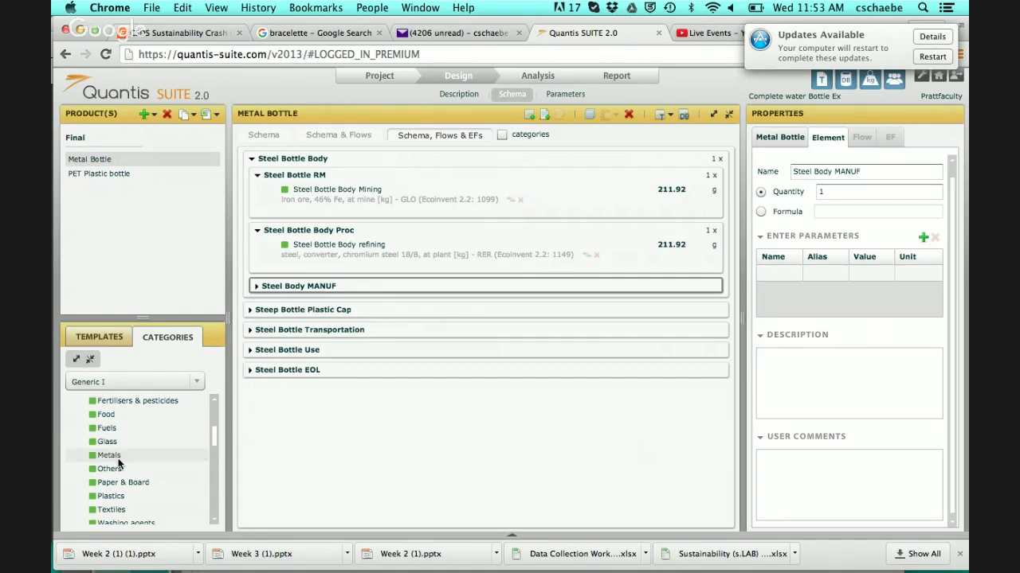
pyautogui.moveTo(113, 457); pyautogui.dragTo(387, 286)
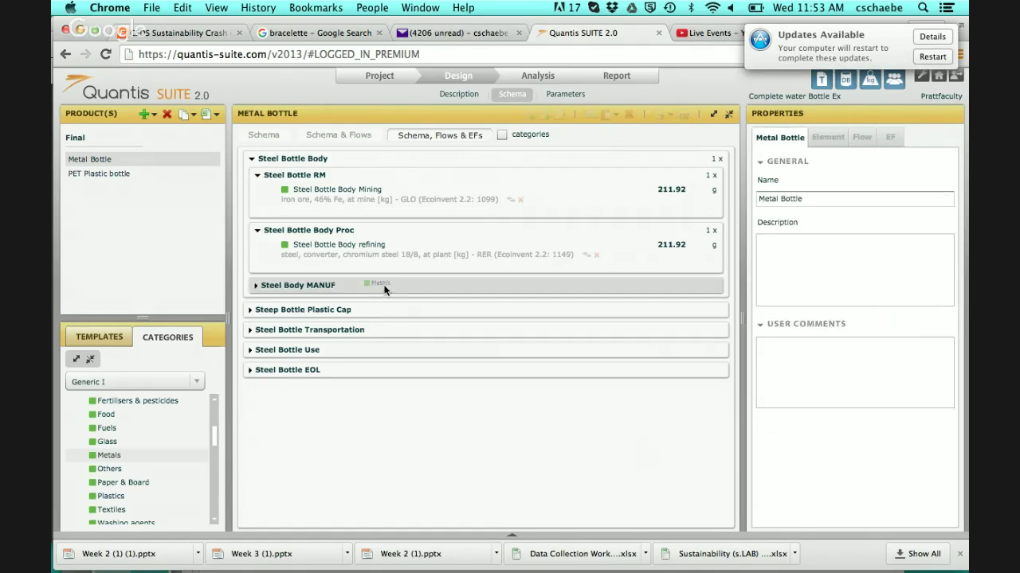
pyautogui.click(256, 285)
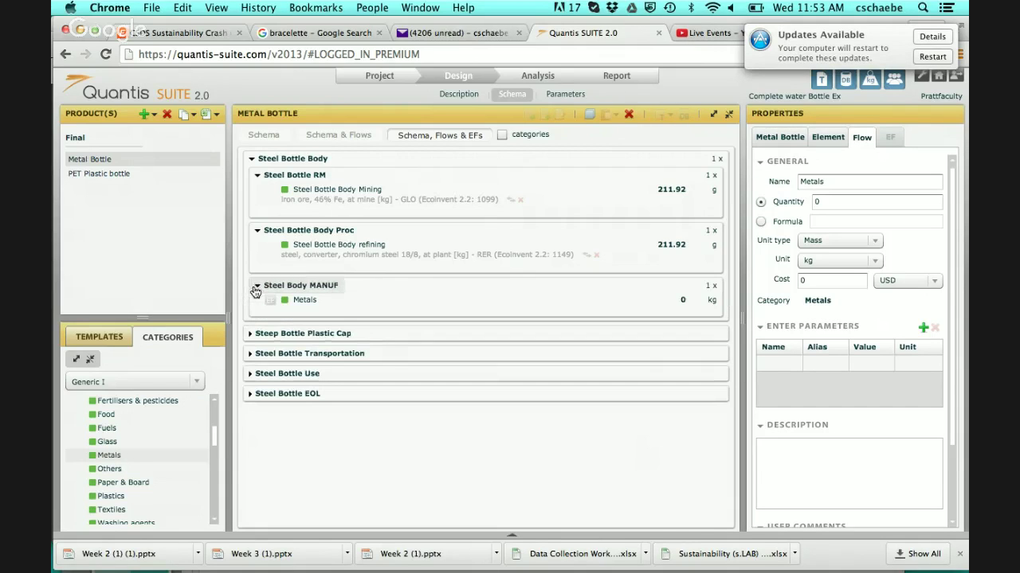
pyautogui.moveTo(548, 569)
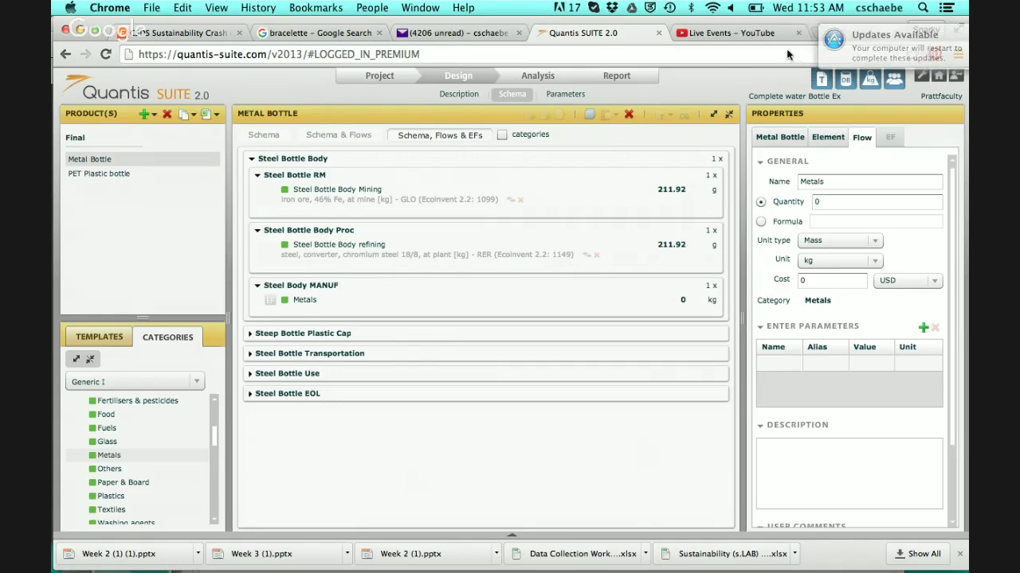
pyautogui.click(755, 34)
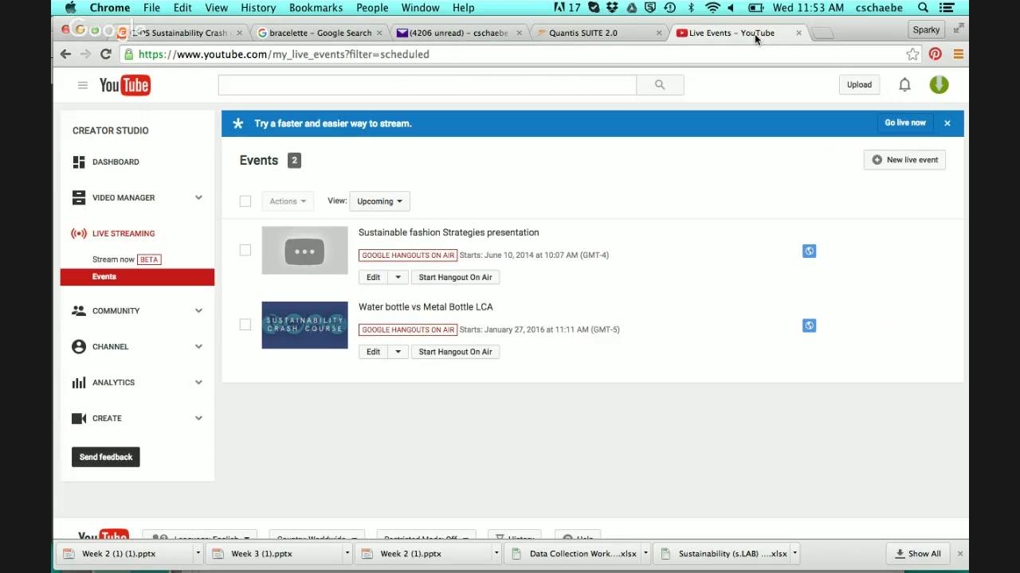